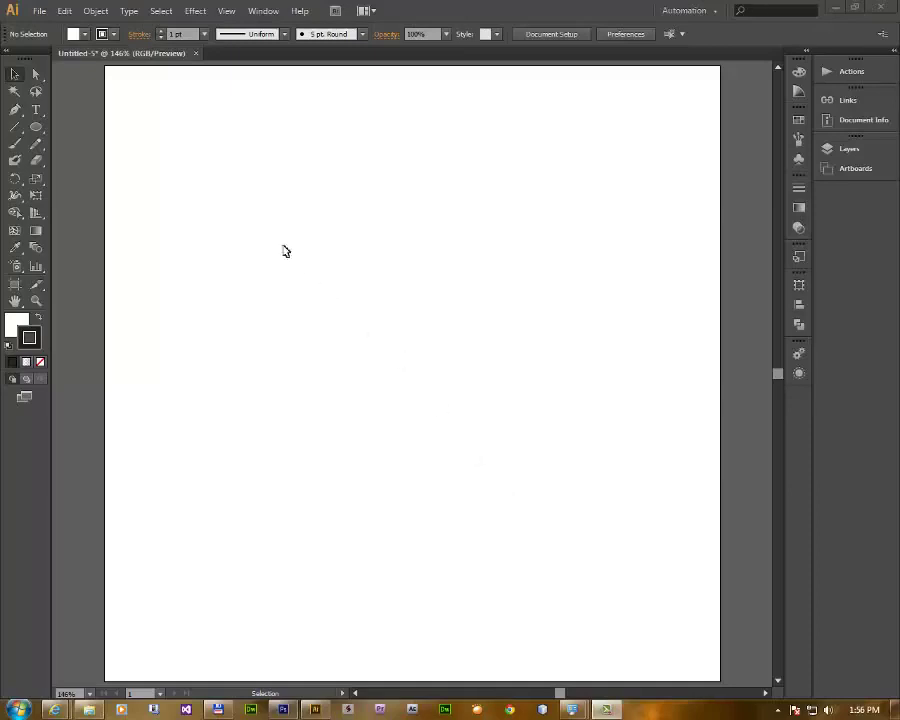
# - Place the racket photo CAM01957.jpg from the Tennis folder into the document
pyautogui.click(38, 11)
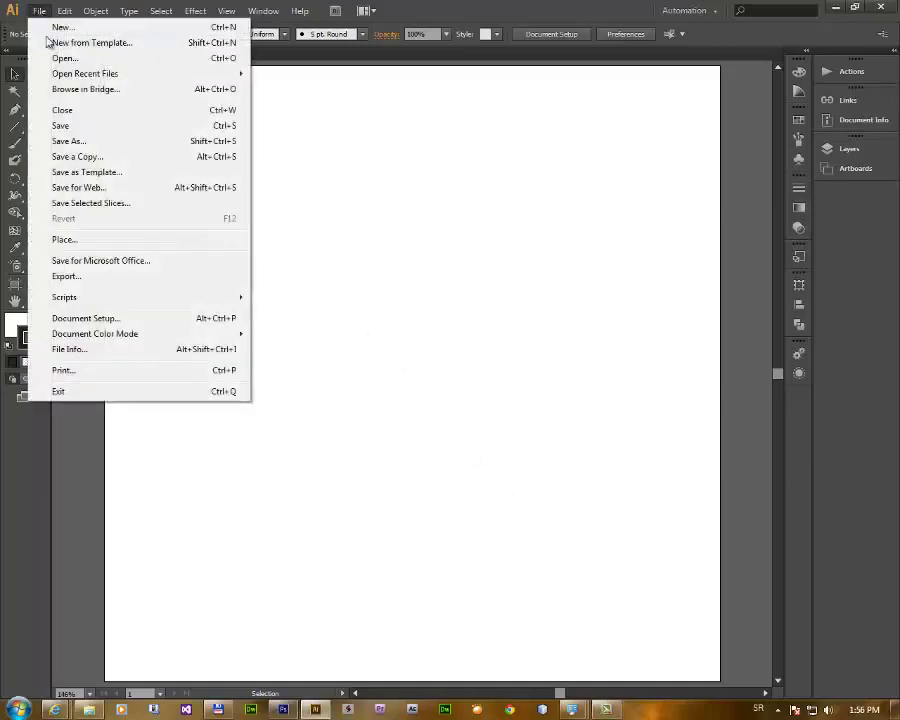
pyautogui.click(140, 240)
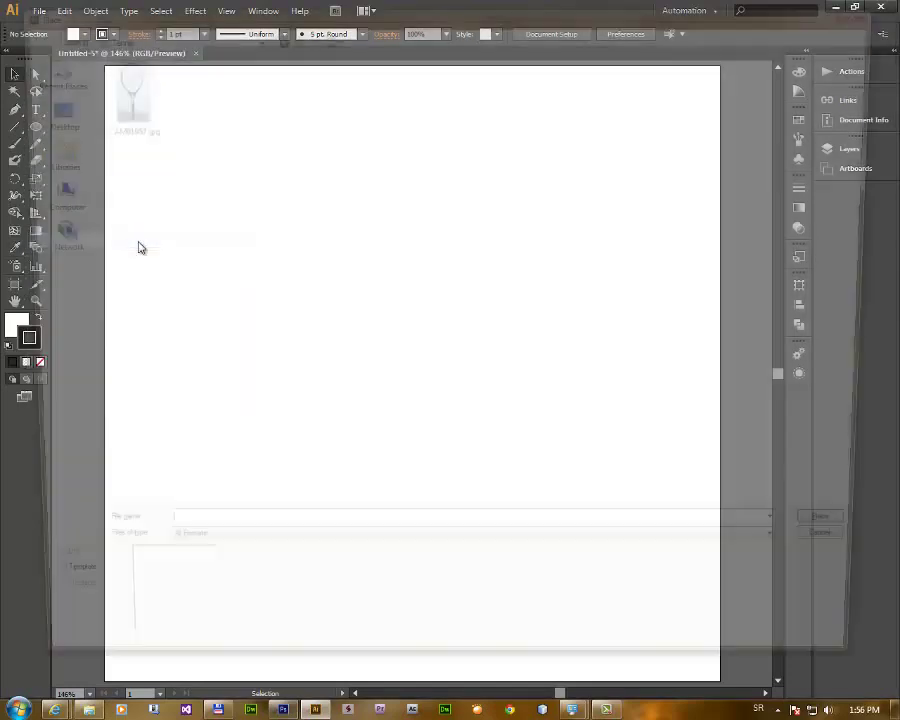
pyautogui.click(114, 90)
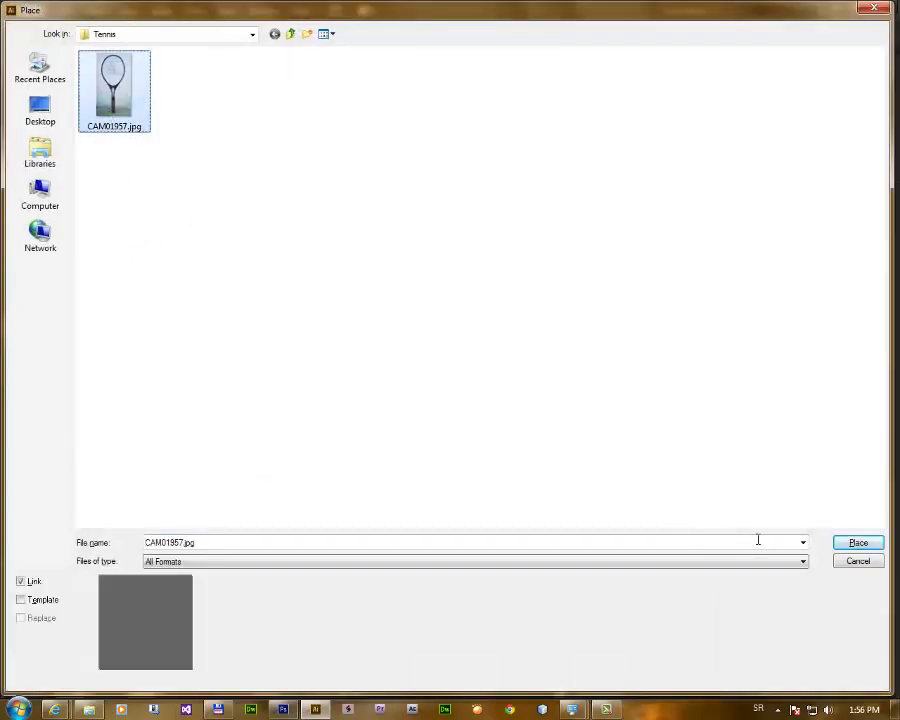
pyautogui.click(848, 546)
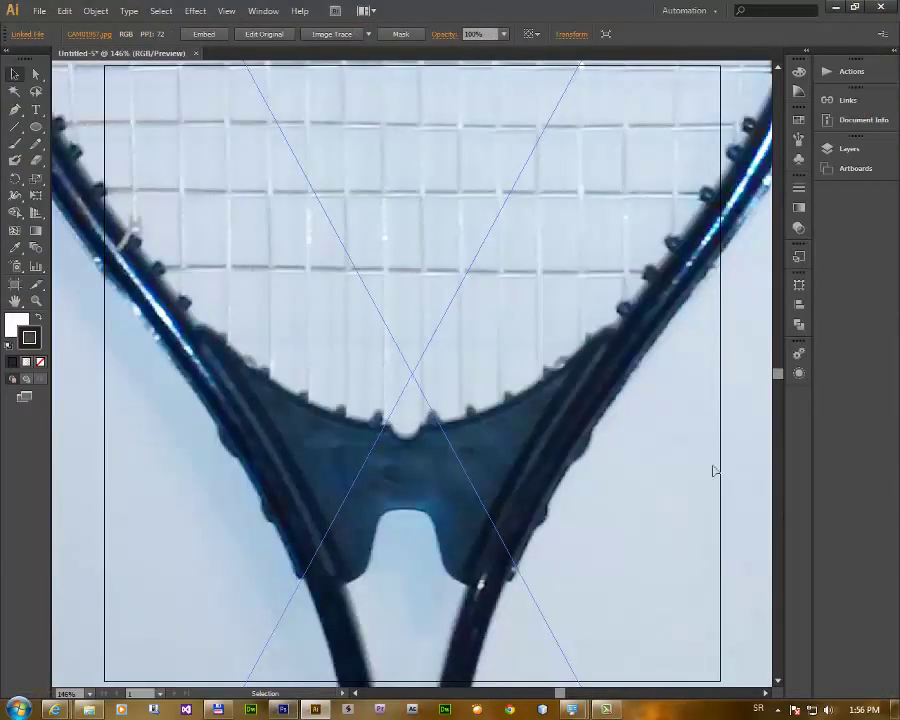
# - Scale the racket photo down and move it onto the artboard
pyautogui.keyDown('ctrl'); pyautogui.keyDown('alt'); pyautogui.click(496, 366); pyautogui.keyUp('alt'); pyautogui.keyUp('ctrl')
pyautogui.keyDown('ctrl'); pyautogui.keyDown('alt'); pyautogui.click(494, 363); pyautogui.keyUp('alt'); pyautogui.keyUp('ctrl')
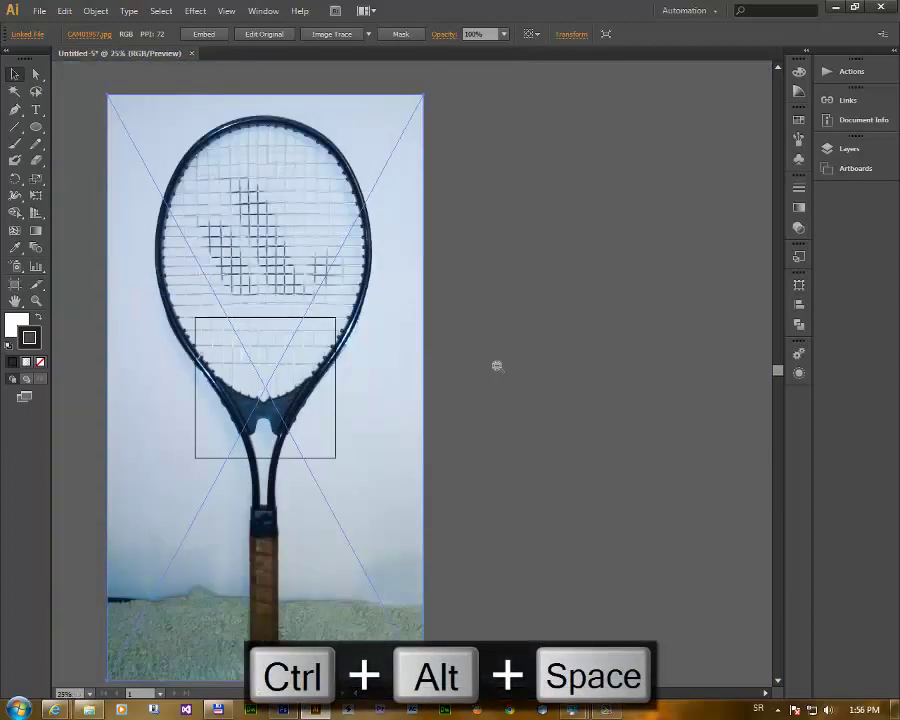
pyautogui.keyDown('ctrl'); pyautogui.keyDown('alt'); pyautogui.click(486, 374); pyautogui.keyUp('alt'); pyautogui.keyUp('ctrl')
pyautogui.moveTo(319, 536)
pyautogui.mouseDown()
pyautogui.moveTo(198, 380)
pyautogui.moveTo(198, 310)
pyautogui.mouseUp()
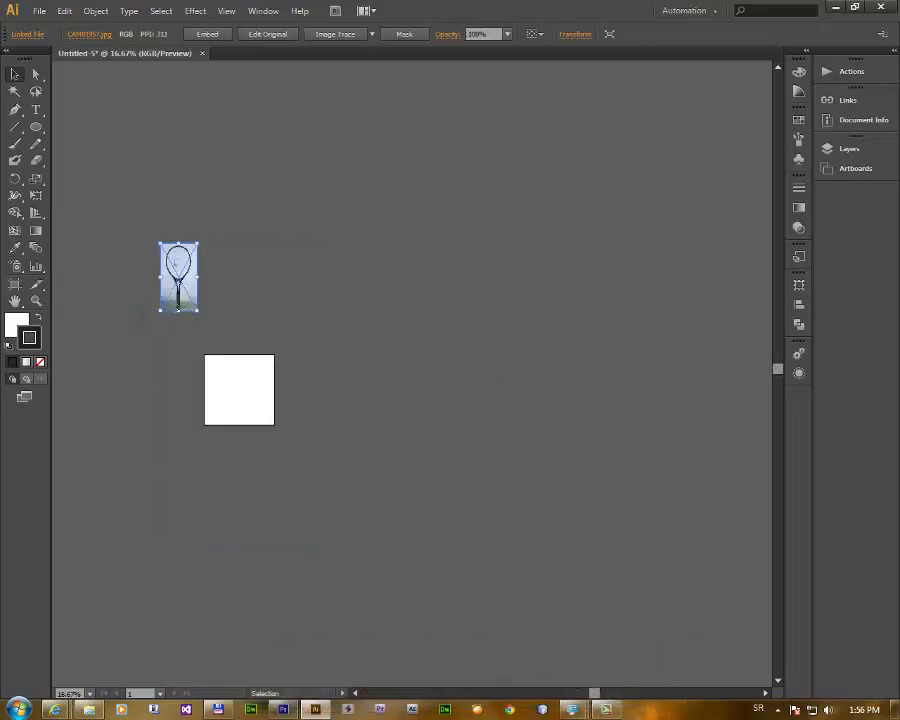
pyautogui.moveTo(178, 268); pyautogui.dragTo(239, 400)
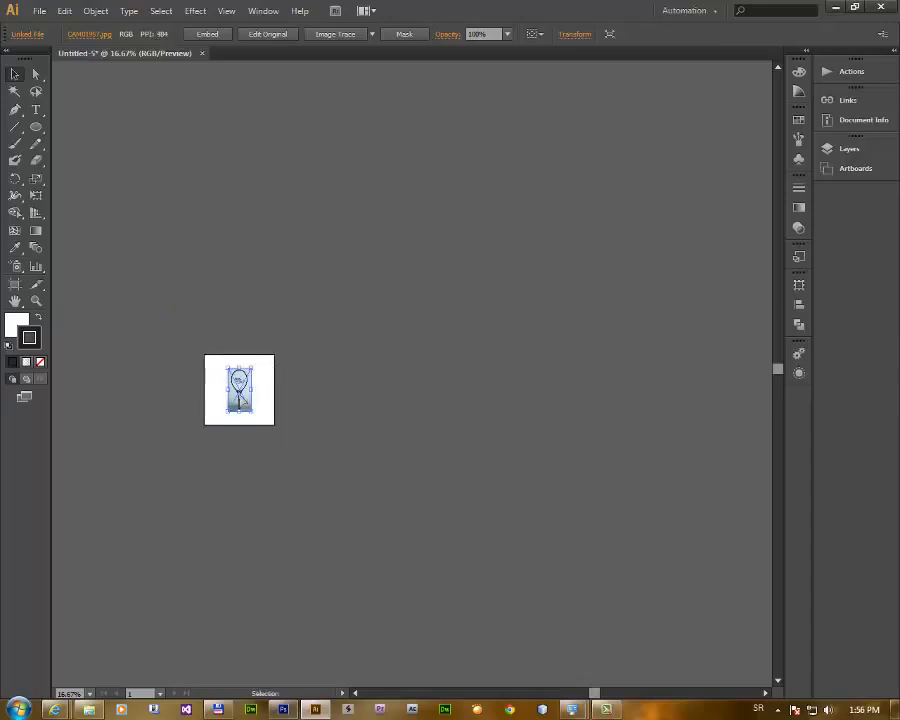
# - Fit the artboard in the window, then zoom to 200% centred on the racket
pyautogui.hotkey('ctrl', '0')
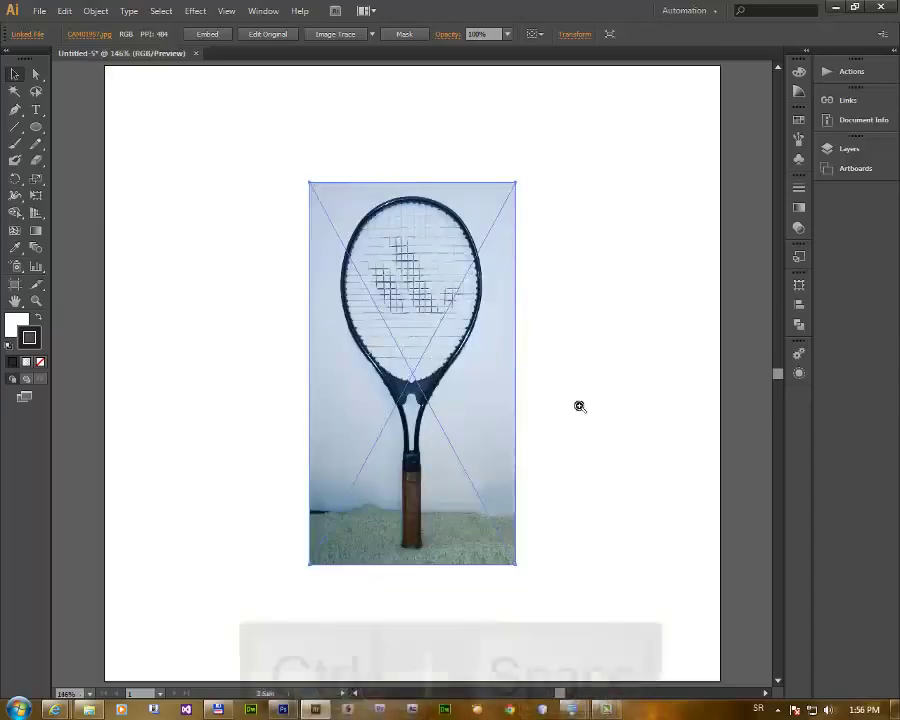
pyautogui.click(573, 411)
pyautogui.click(294, 374)
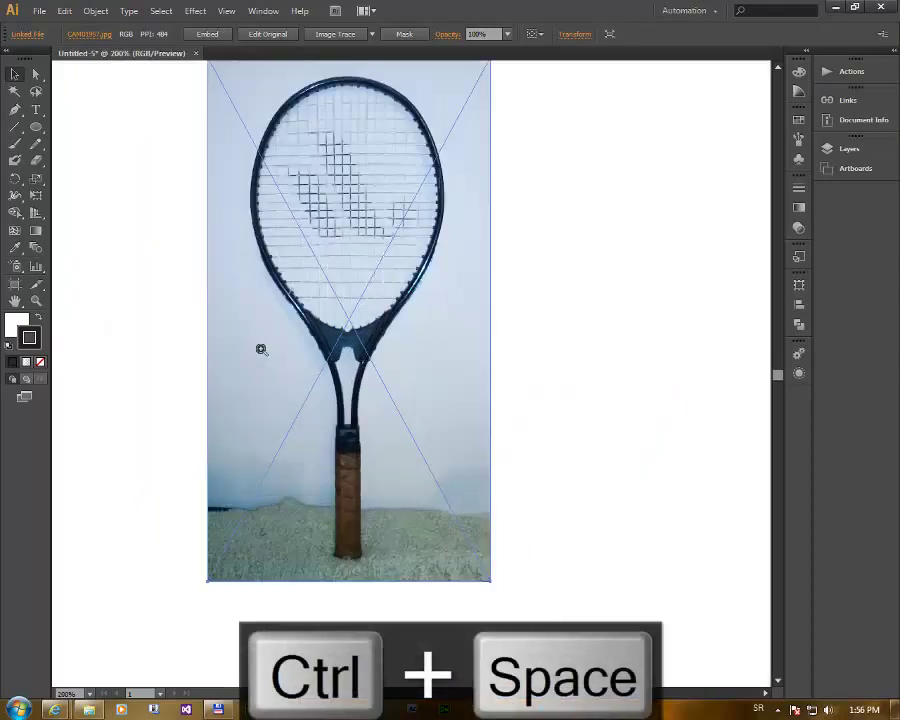
pyautogui.moveTo(392, 311); pyautogui.dragTo(416, 351)
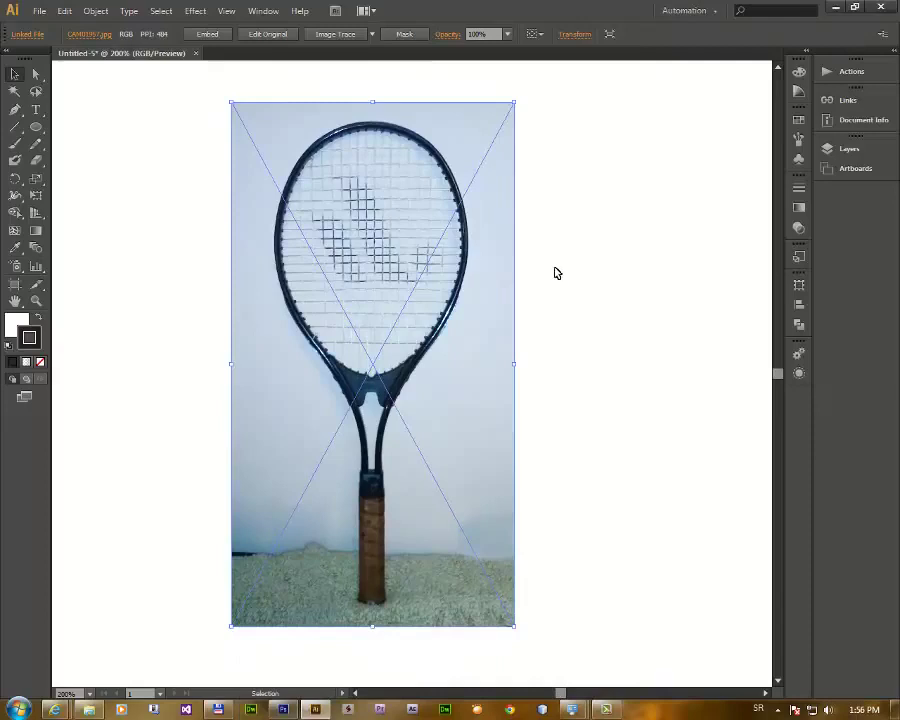
# - Add Layer 2 above the photo and lock Layer 1, which holds the racket photo
pyautogui.press('F7')
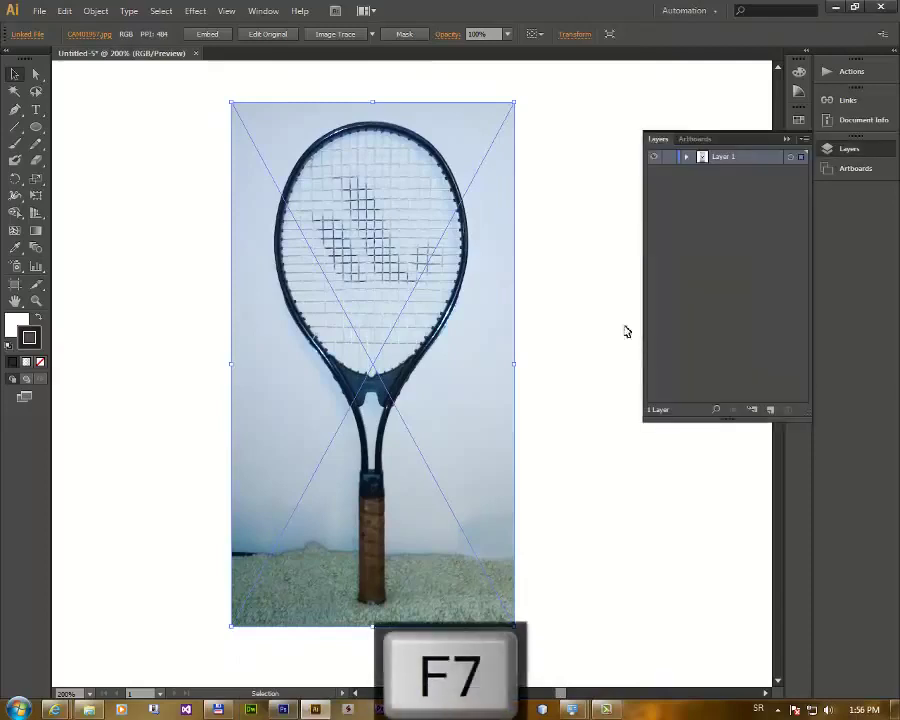
pyautogui.click(770, 409)
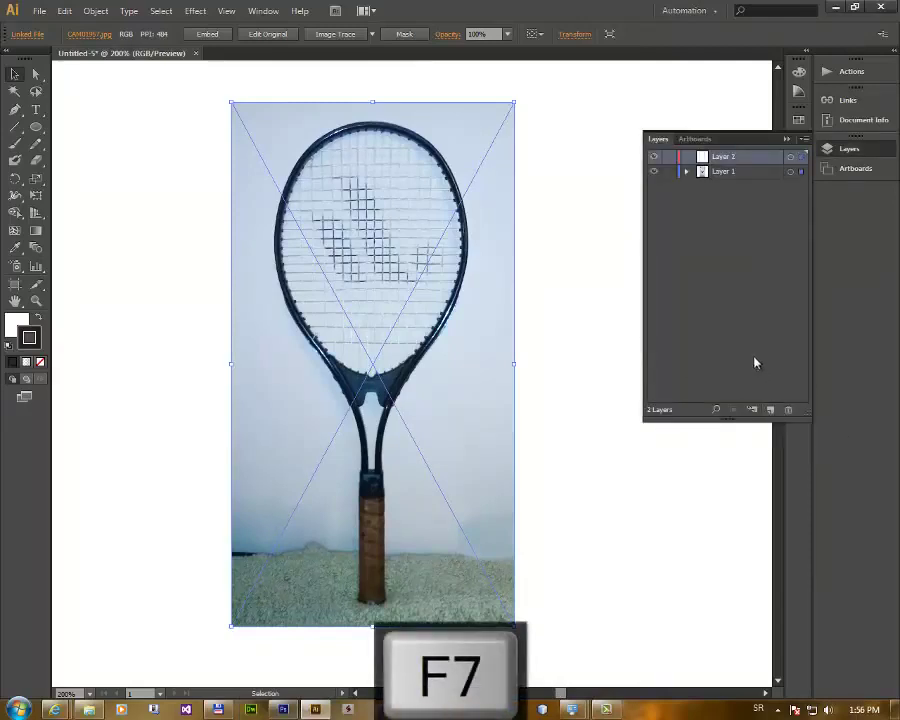
pyautogui.click(670, 172)
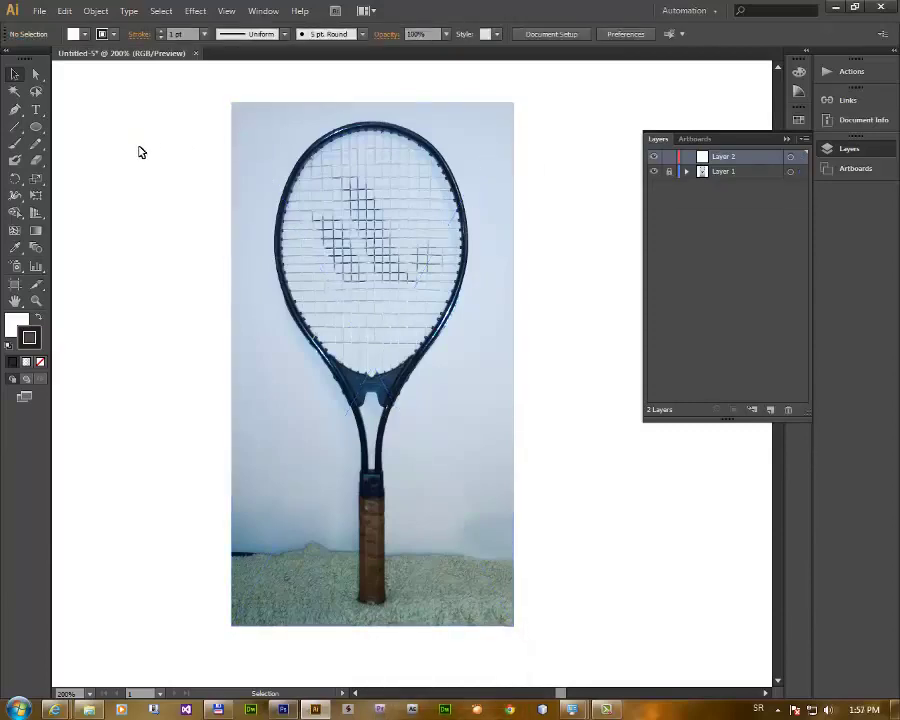
pyautogui.click(36, 127)
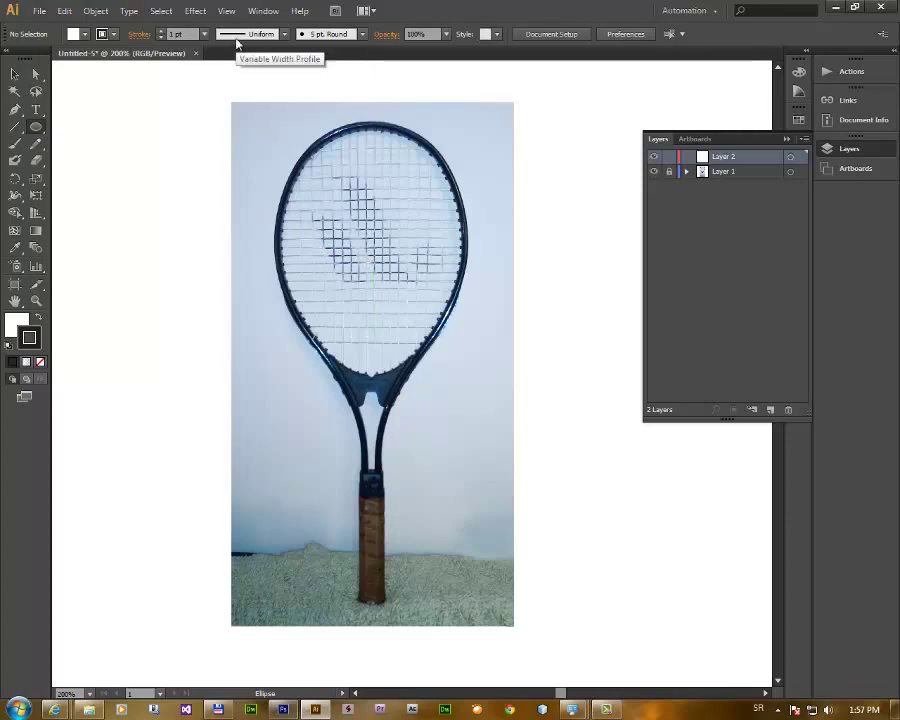
# - Disable Smart Guides and draw an ellipse over the racket head's string area
pyautogui.click(226, 11)
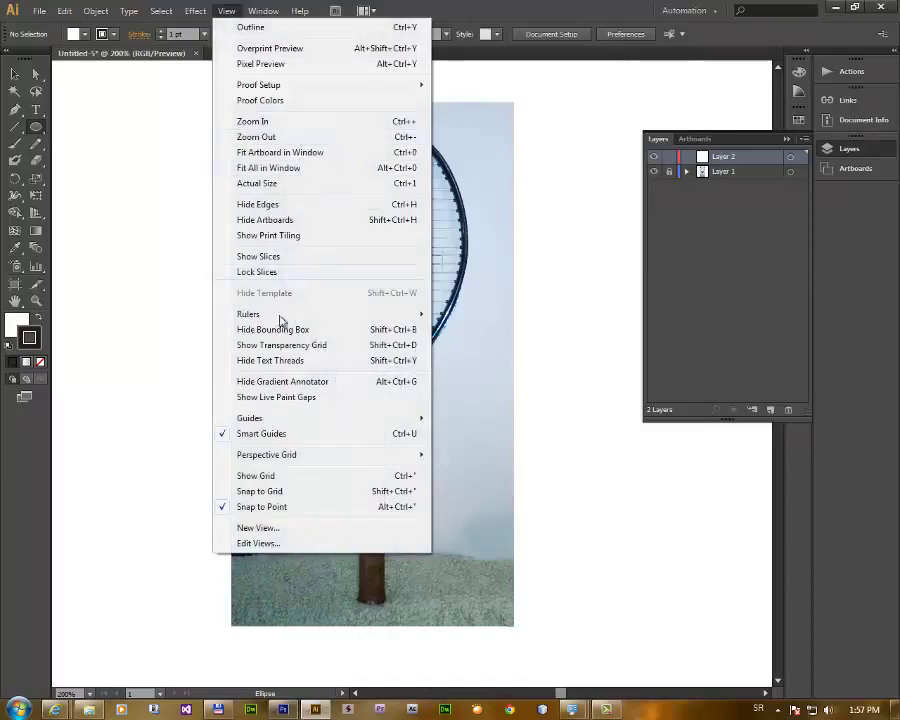
pyautogui.click(301, 436)
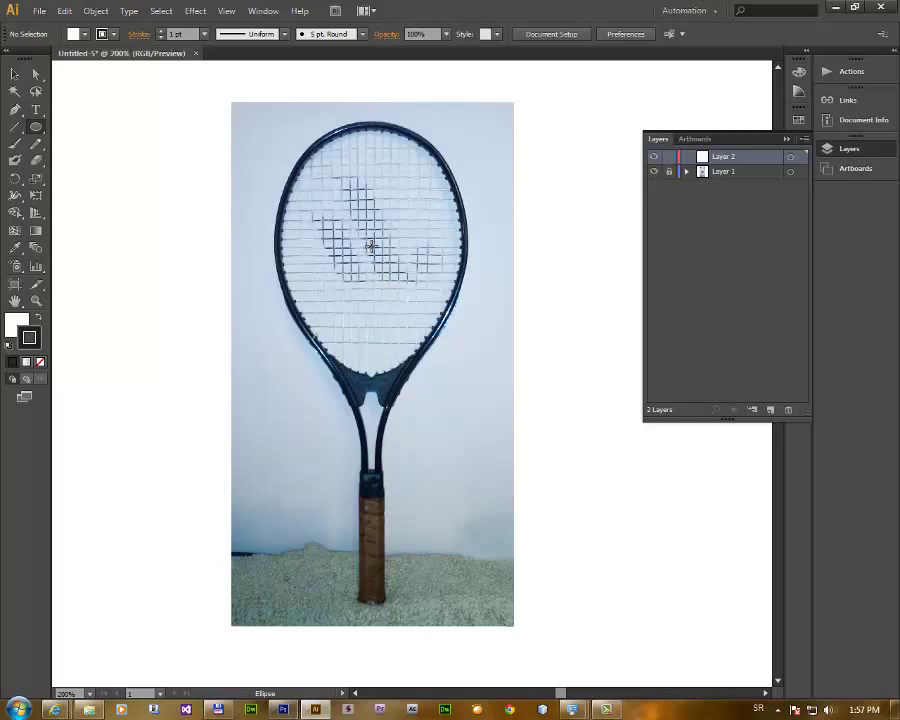
pyautogui.moveTo(372, 255); pyautogui.dragTo(438, 366)
pyautogui.click(14, 74)
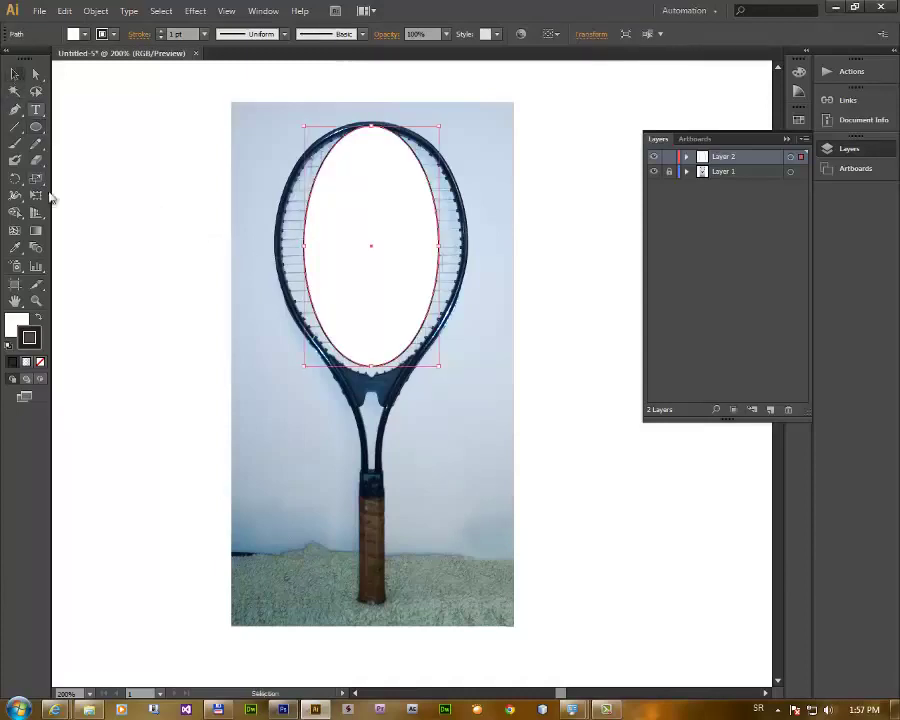
pyautogui.press('v')
# - Set the ellipse's fill to None and stretch it to match the racket frame
pyautogui.click(11, 362)
pyautogui.click(40, 362)
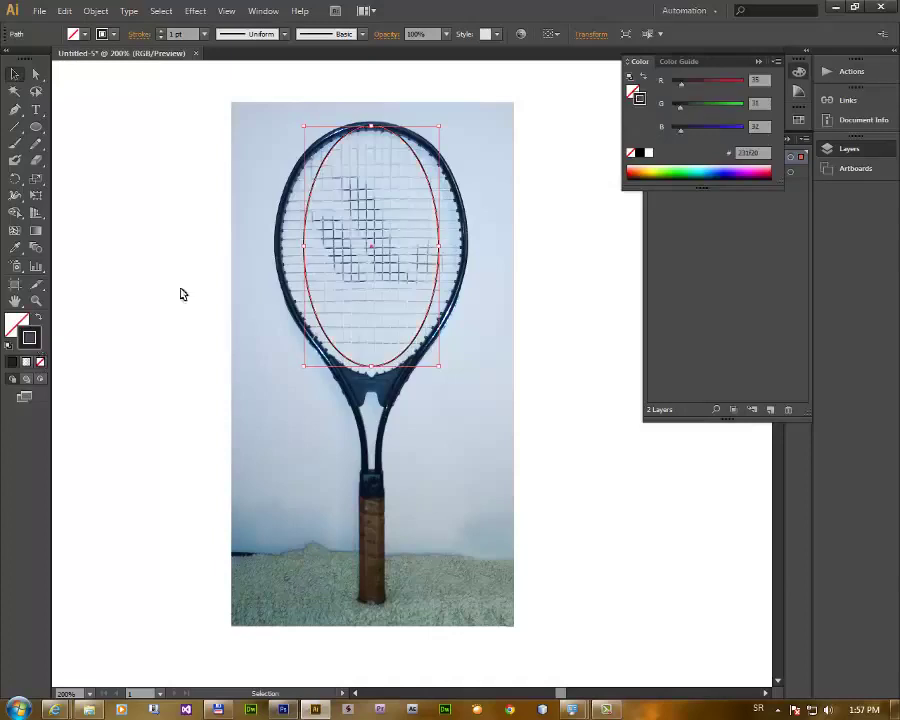
pyautogui.moveTo(371, 368); pyautogui.dragTo(373, 381)
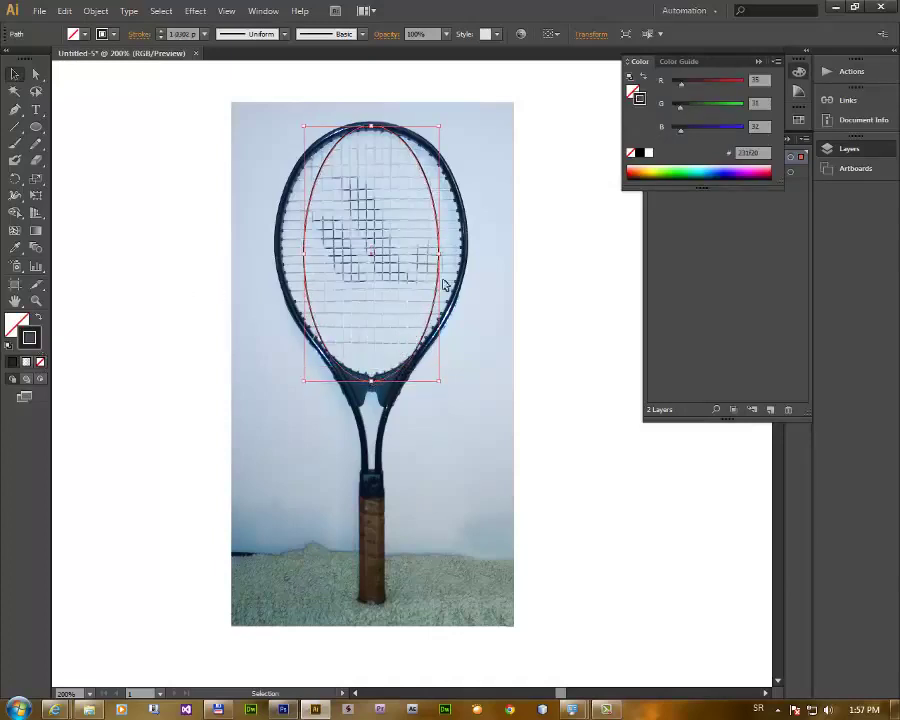
pyautogui.moveTo(439, 255); pyautogui.dragTo(466, 256)
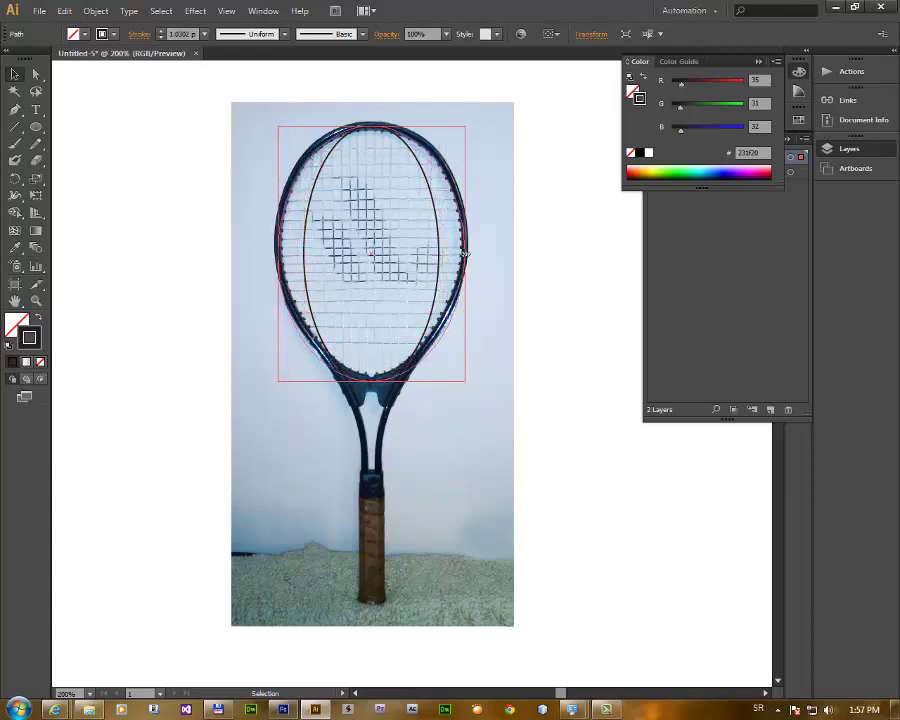
# - Give the ellipse a 5 pt stroke and nudge it into line with the frame
pyautogui.keyDown('ctrl'); pyautogui.click(448, 246); pyautogui.keyUp('ctrl')
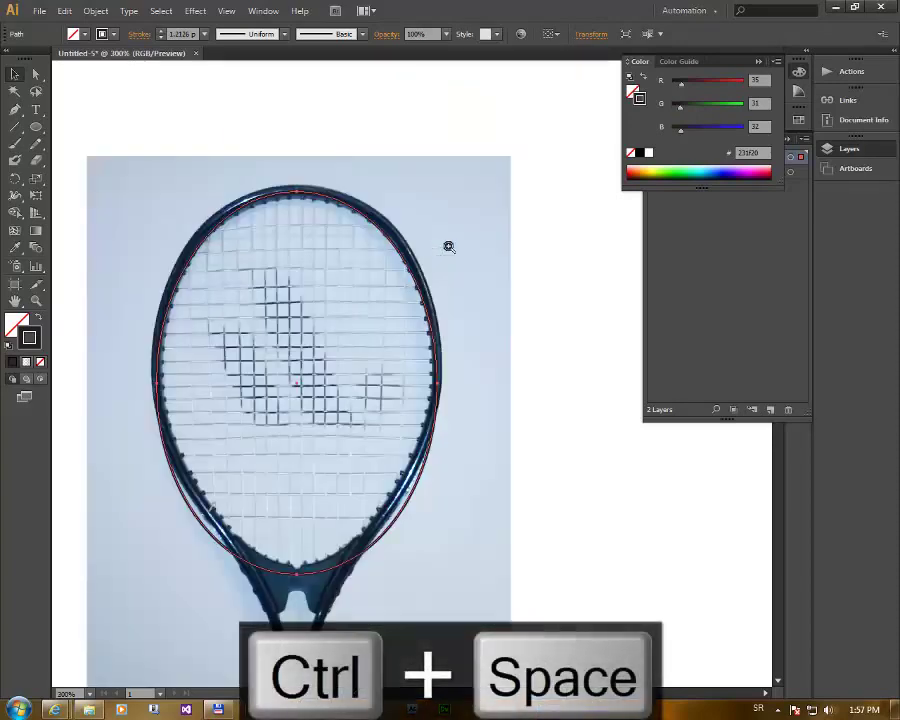
pyautogui.keyDown('ctrl'); pyautogui.click(448, 246); pyautogui.keyUp('ctrl')
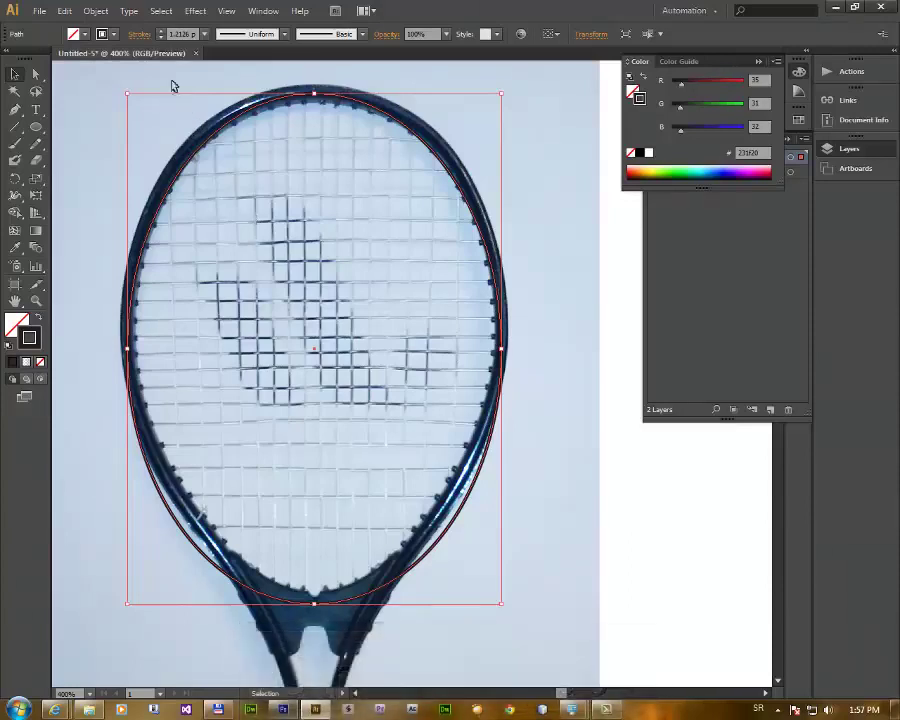
pyautogui.click(163, 37)
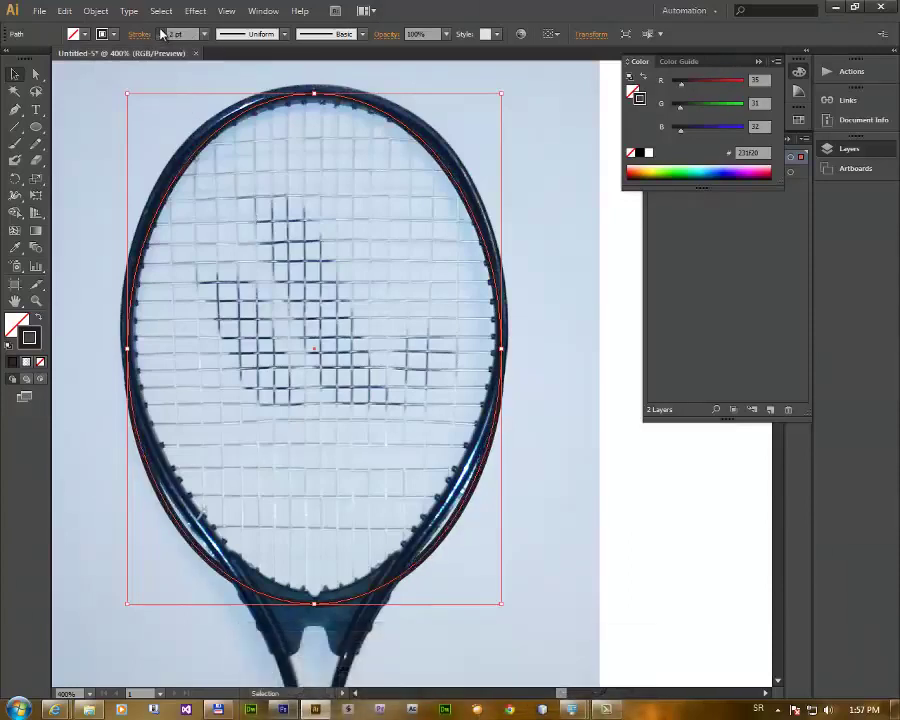
pyautogui.click(162, 31)
pyautogui.click(162, 31)
pyautogui.click(162, 31)
pyautogui.click(162, 31)
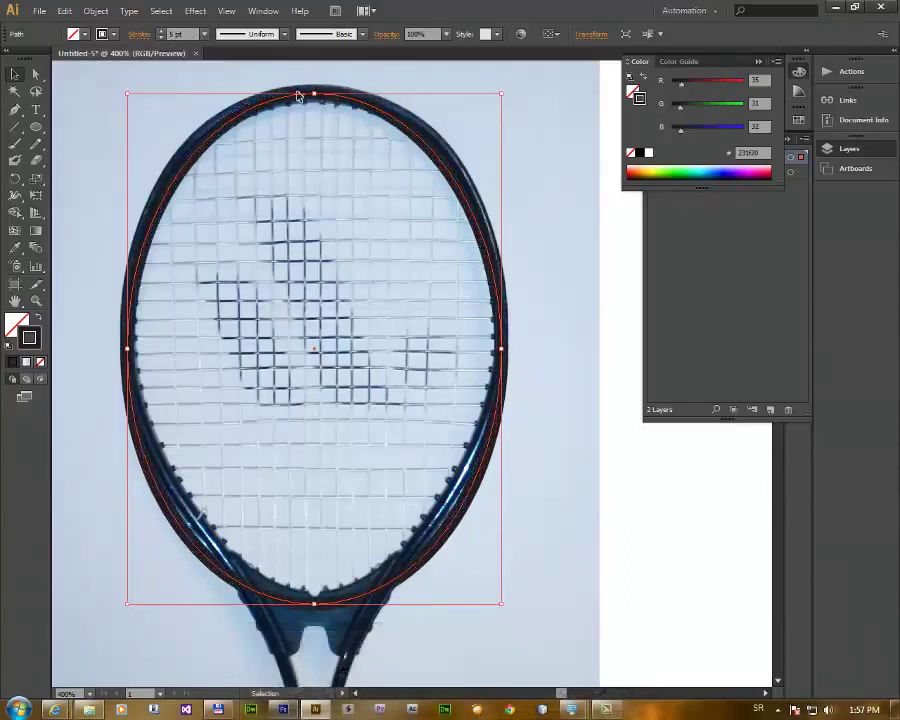
pyautogui.moveTo(370, 110); pyautogui.dragTo(372, 104)
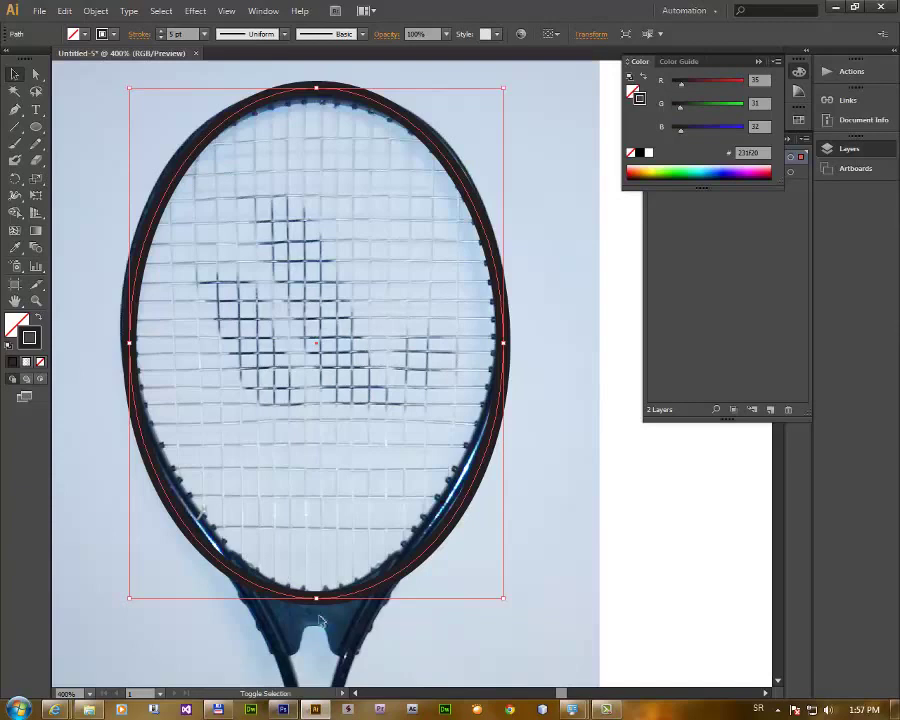
# - Reshape the curve at the ellipse's bottom anchor to follow the frame
pyautogui.hotkey('shift', 'c')
pyautogui.moveTo(318, 601); pyautogui.dragTo(250, 595)
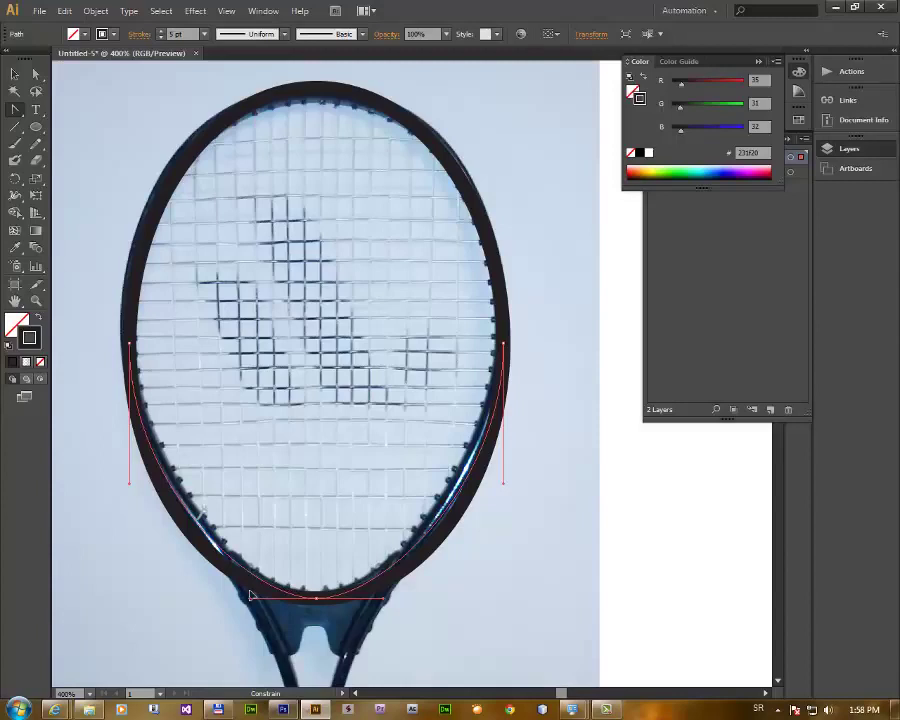
pyautogui.moveTo(250, 595); pyautogui.dragTo(250, 595)
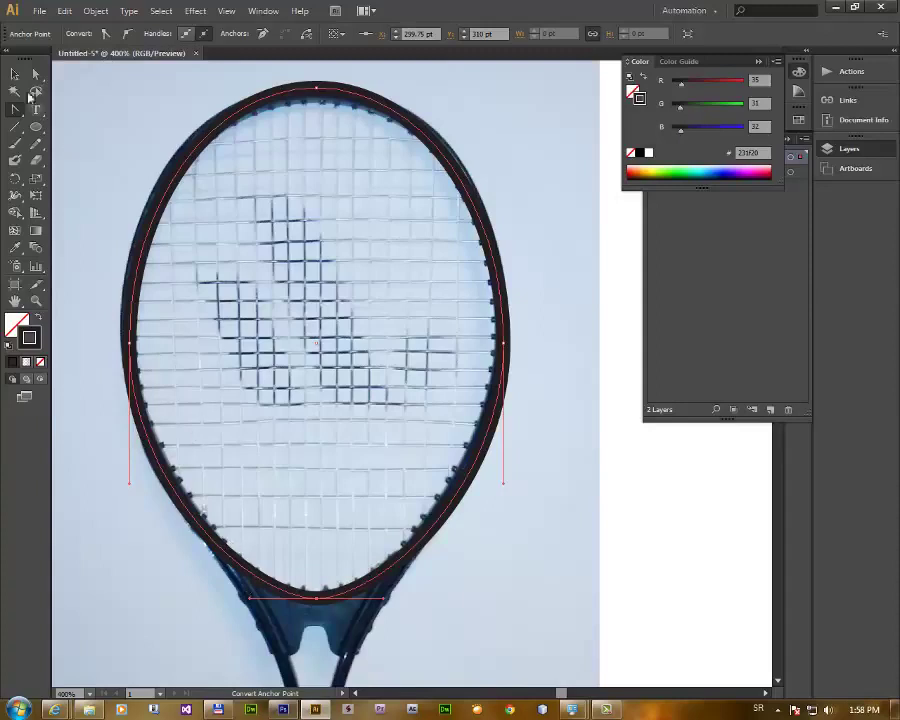
pyautogui.click(15, 73)
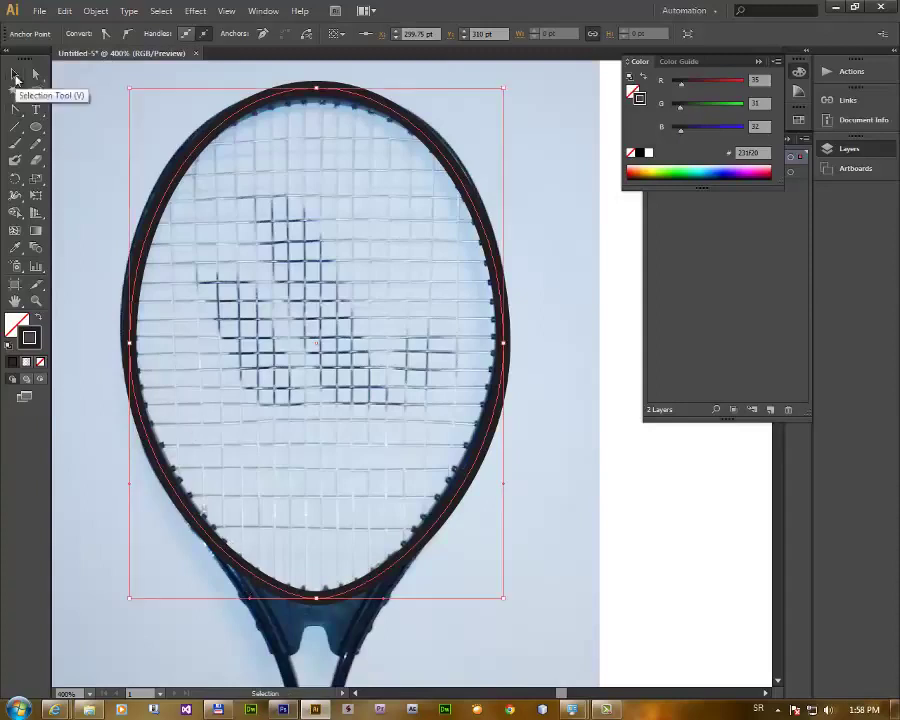
# - Lengthen the handles on the ellipse's top anchor to hug the frame's curved top
pyautogui.click(143, 122)
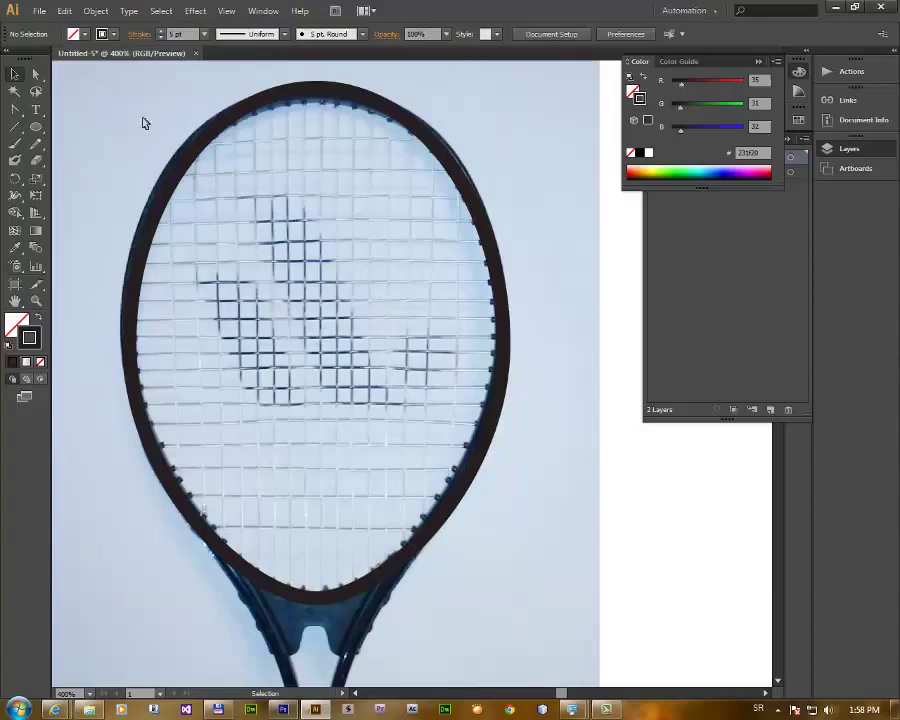
pyautogui.click(197, 152)
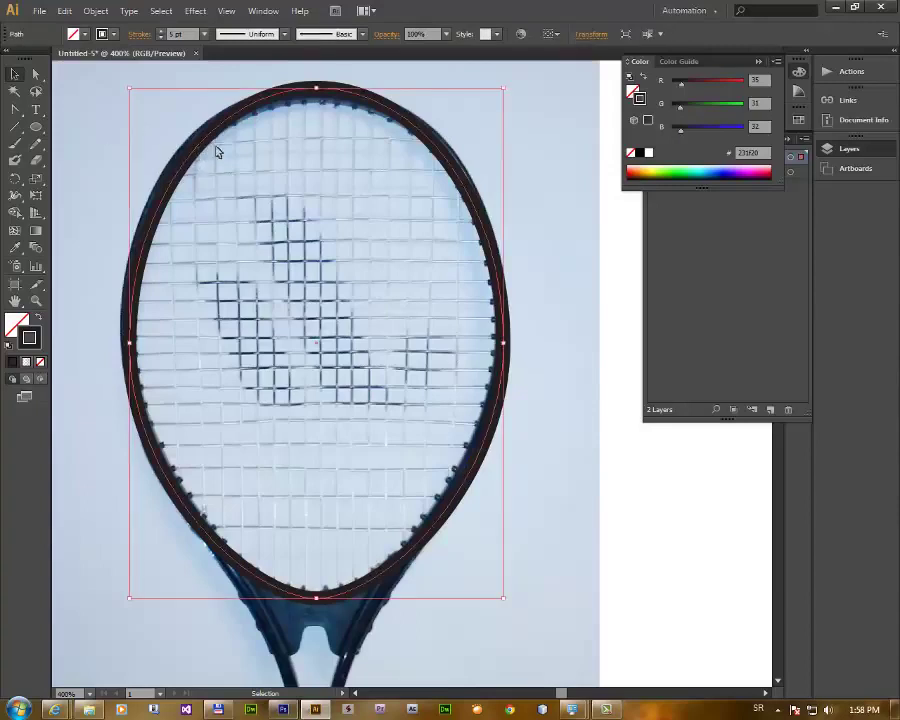
pyautogui.hotkey('shift', 'c')
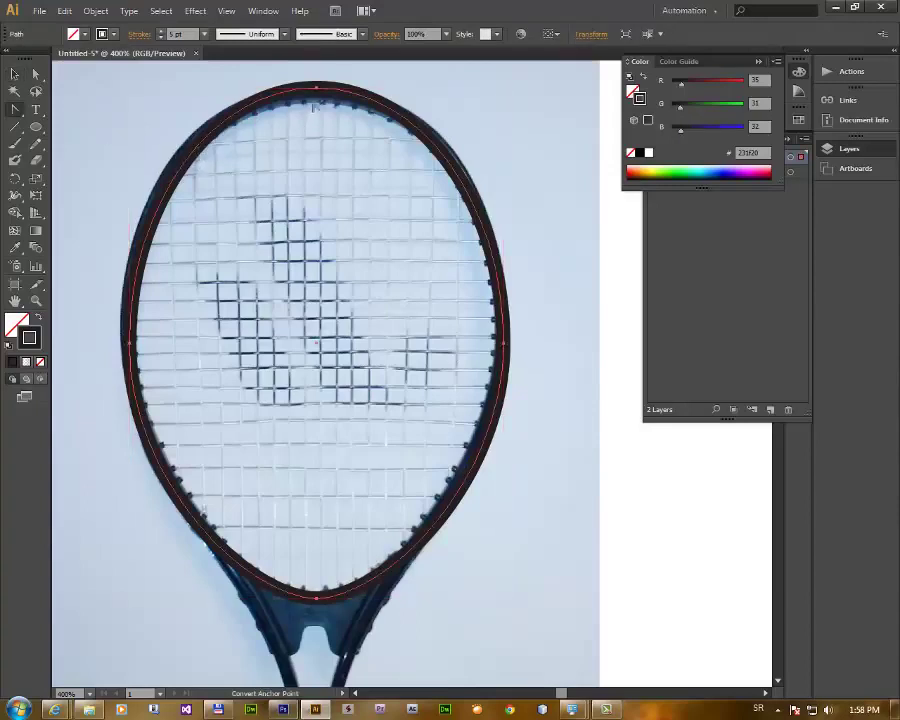
pyautogui.moveTo(317, 92); pyautogui.dragTo(430, 94)
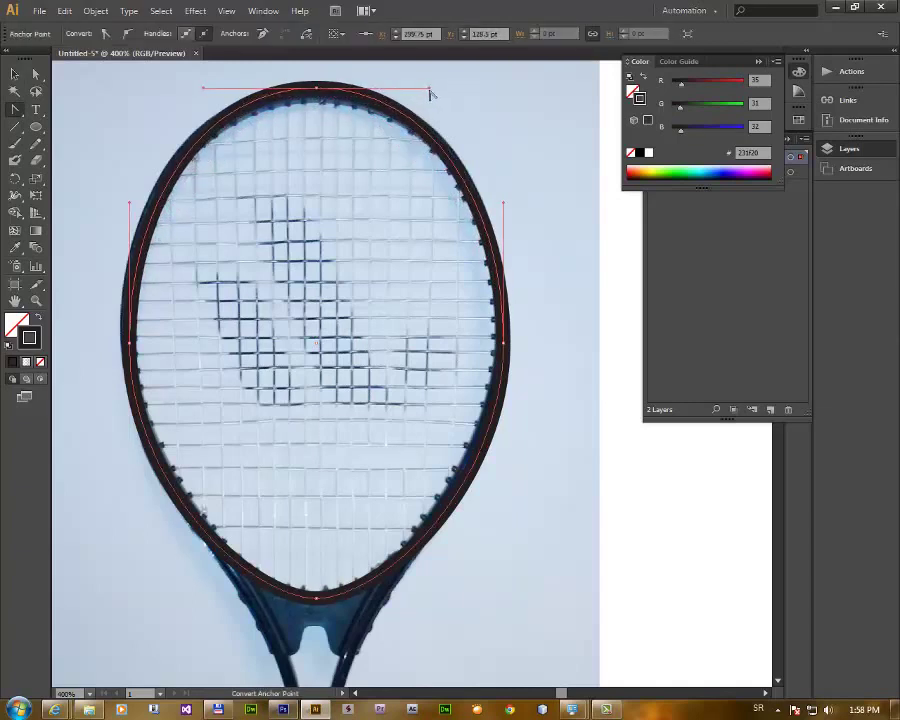
pyautogui.click(14, 75)
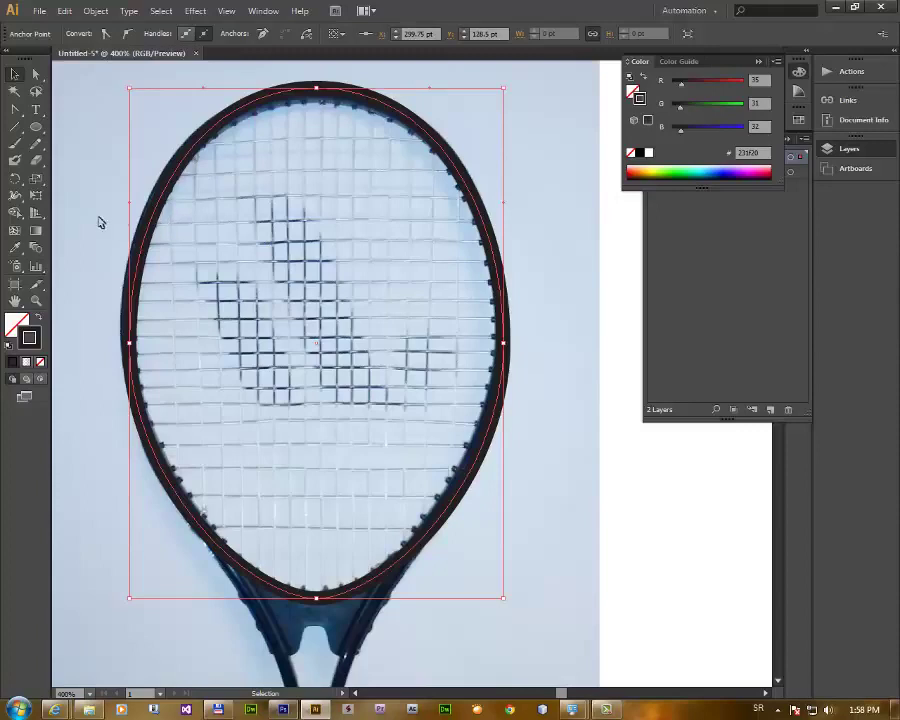
# - Draw a 1 pt black horizontal line across the top of the racket head
pyautogui.click(16, 131)
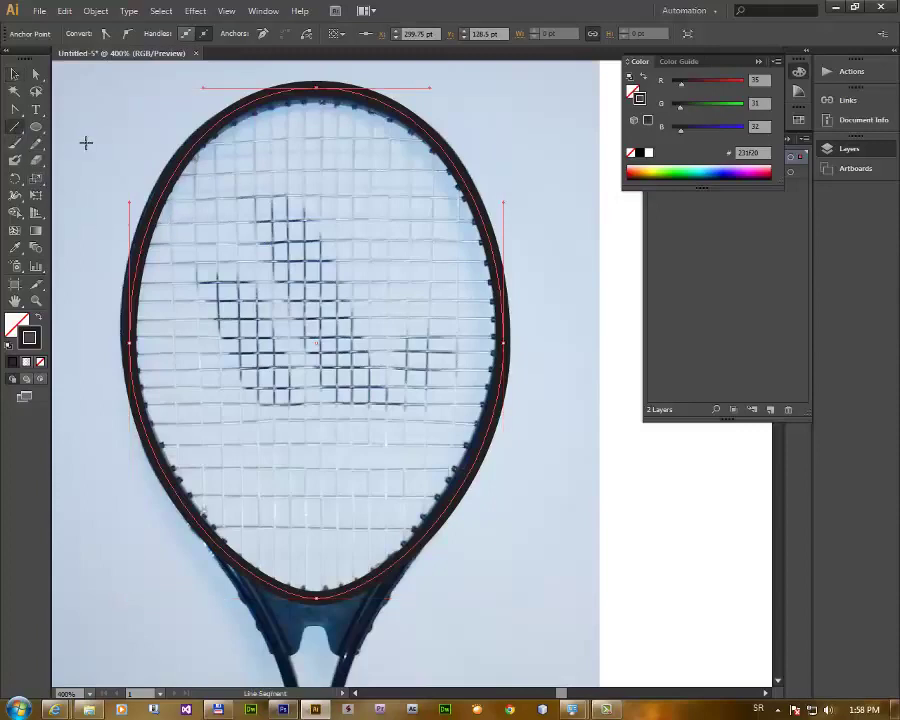
pyautogui.moveTo(85, 143); pyautogui.dragTo(547, 148)
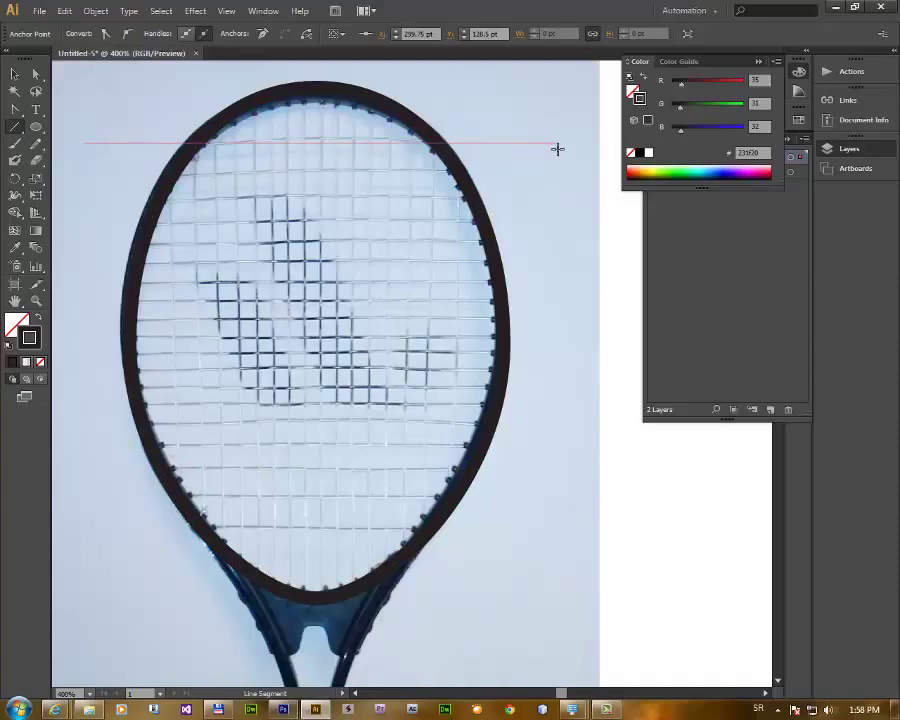
pyautogui.moveTo(557, 148); pyautogui.dragTo(557, 148)
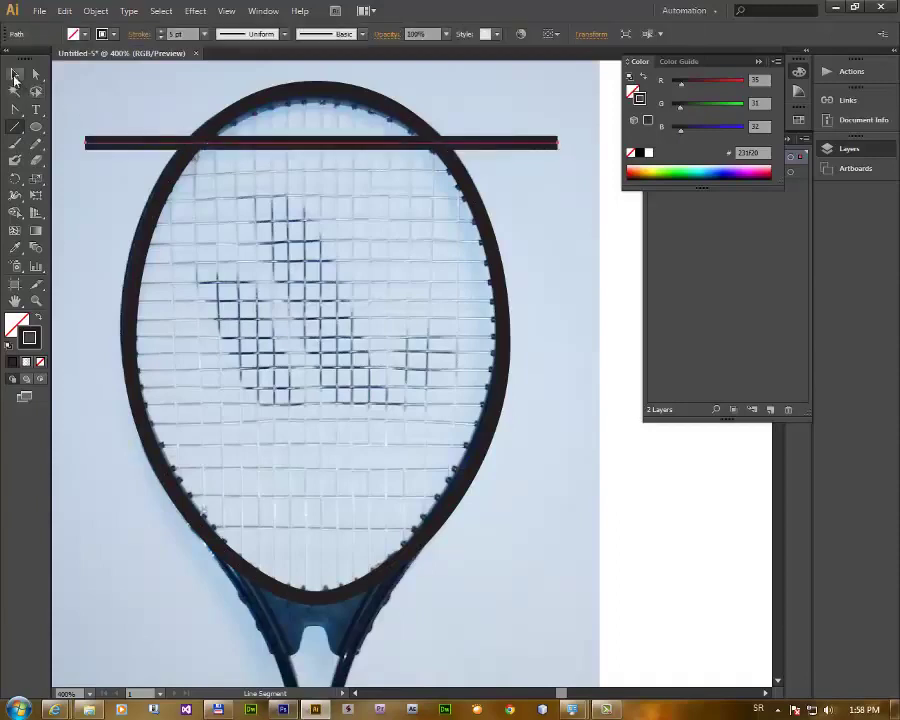
pyautogui.click(14, 73)
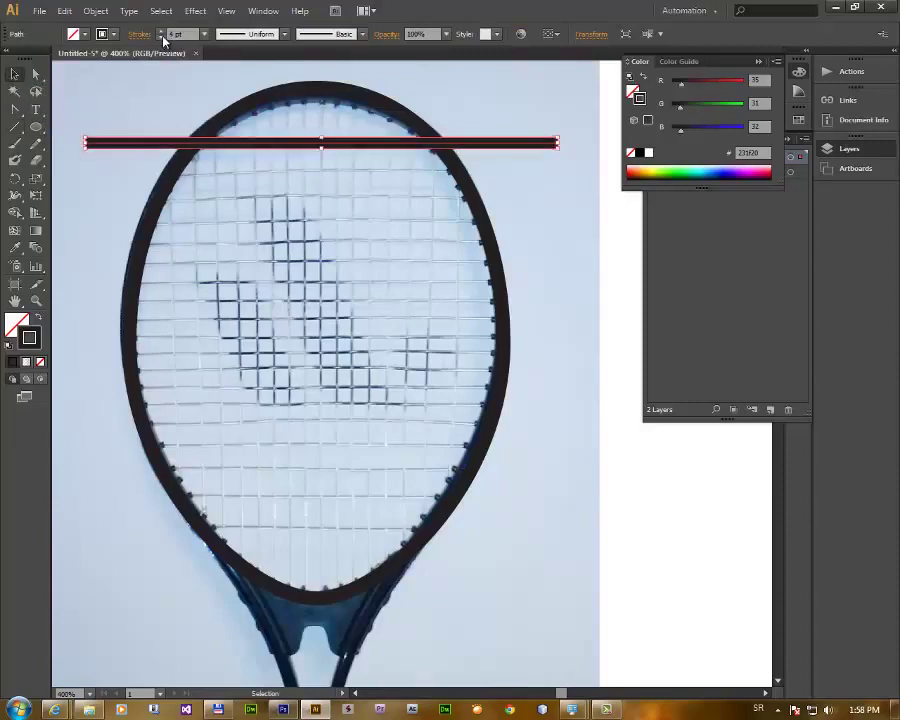
pyautogui.click(160, 38)
pyautogui.click(160, 38)
pyautogui.click(160, 38)
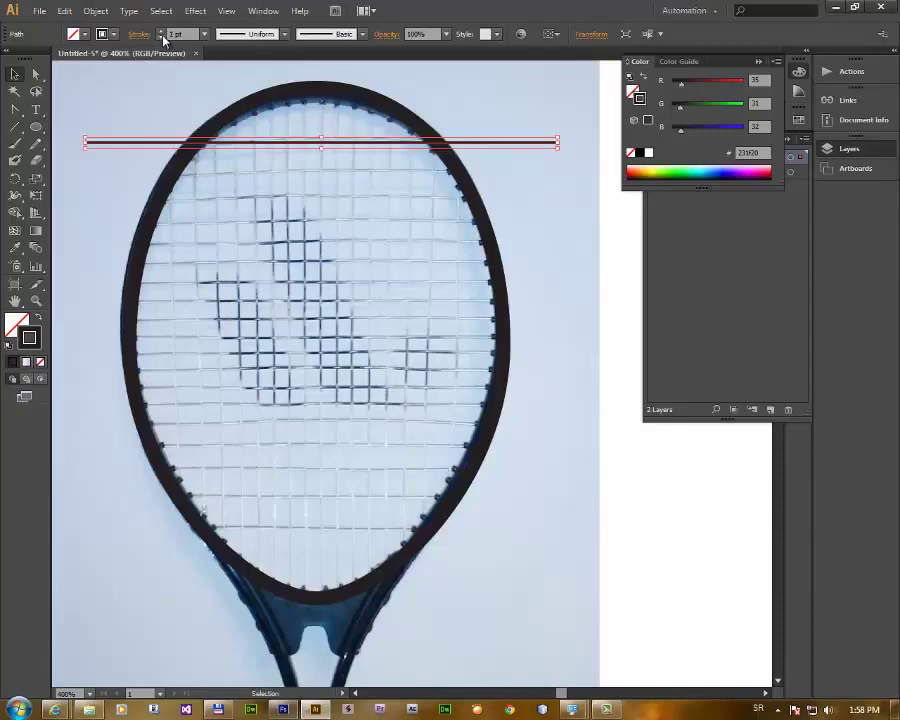
pyautogui.click(161, 38)
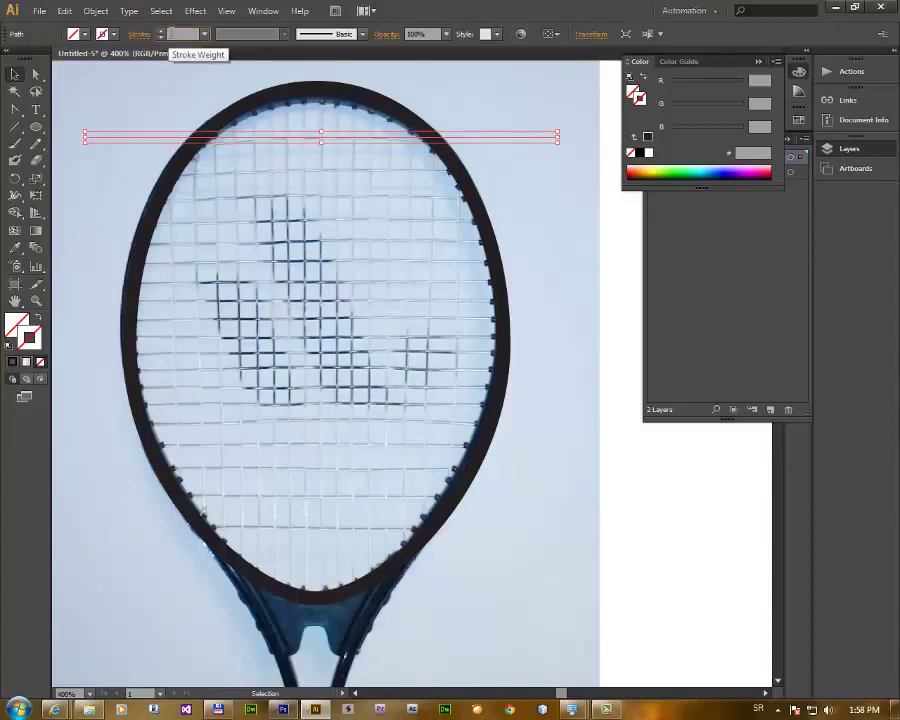
pyautogui.write('1')
pyautogui.press('Return')
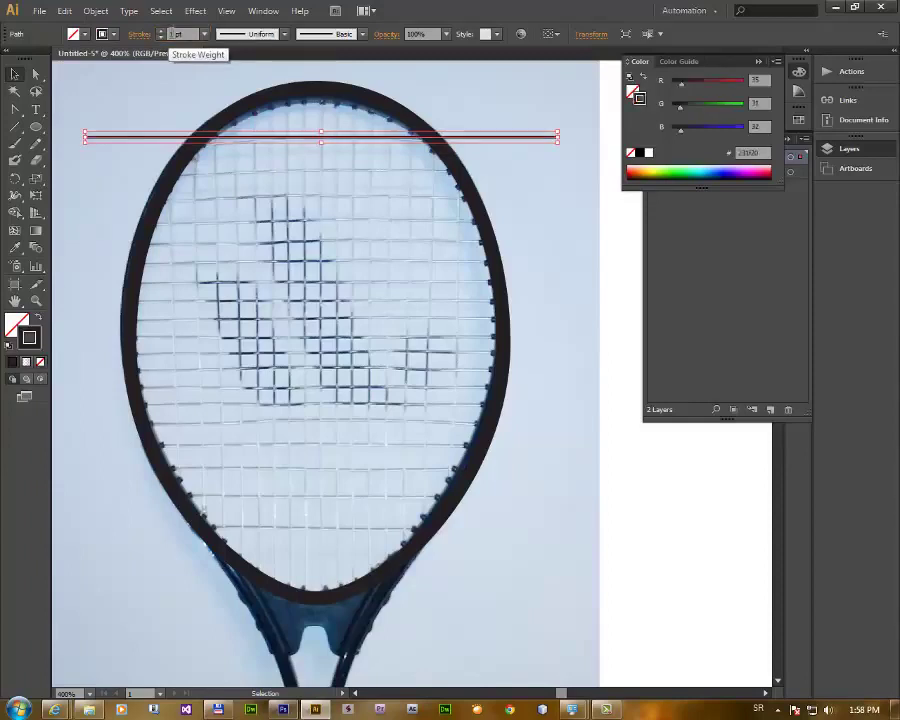
# - Paste a copy of the line in place, move it near the head's bottom, and select both lines
pyautogui.click(66, 14)
pyautogui.click(64, 12)
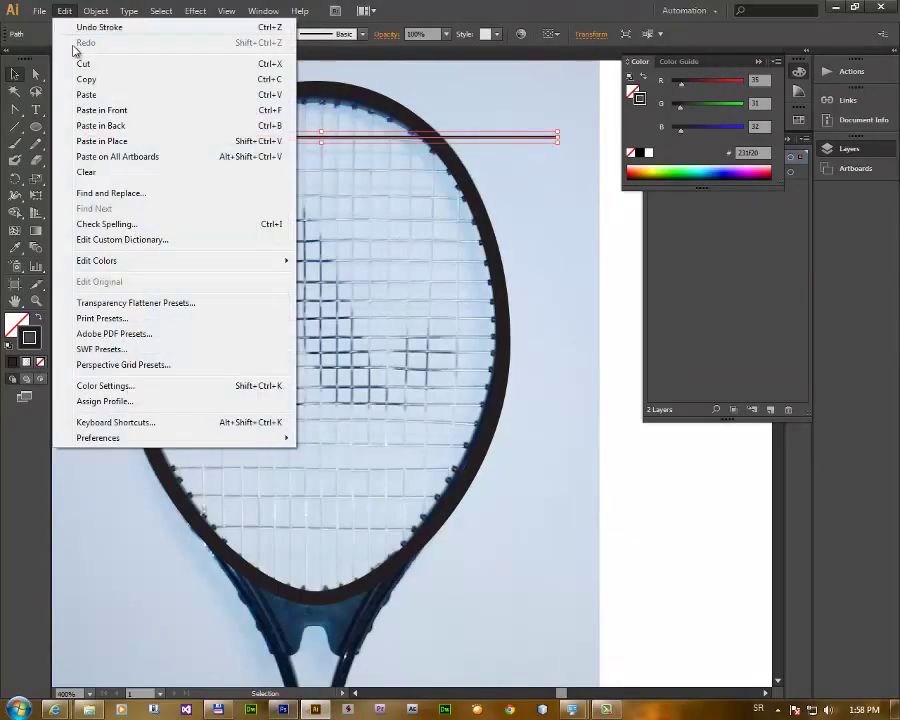
pyautogui.click(101, 141)
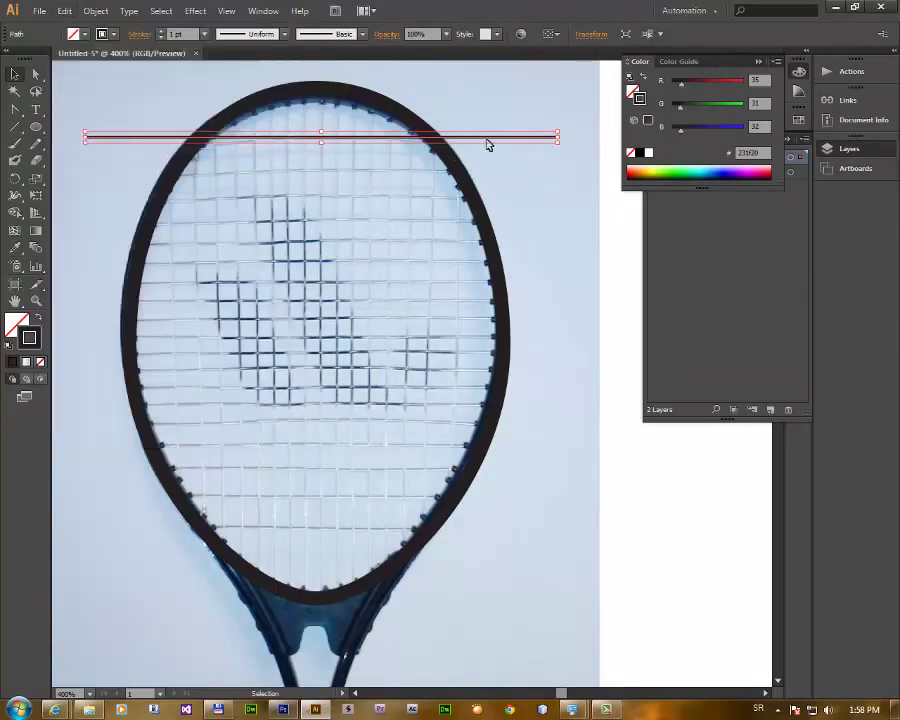
pyautogui.moveTo(491, 143); pyautogui.dragTo(481, 533)
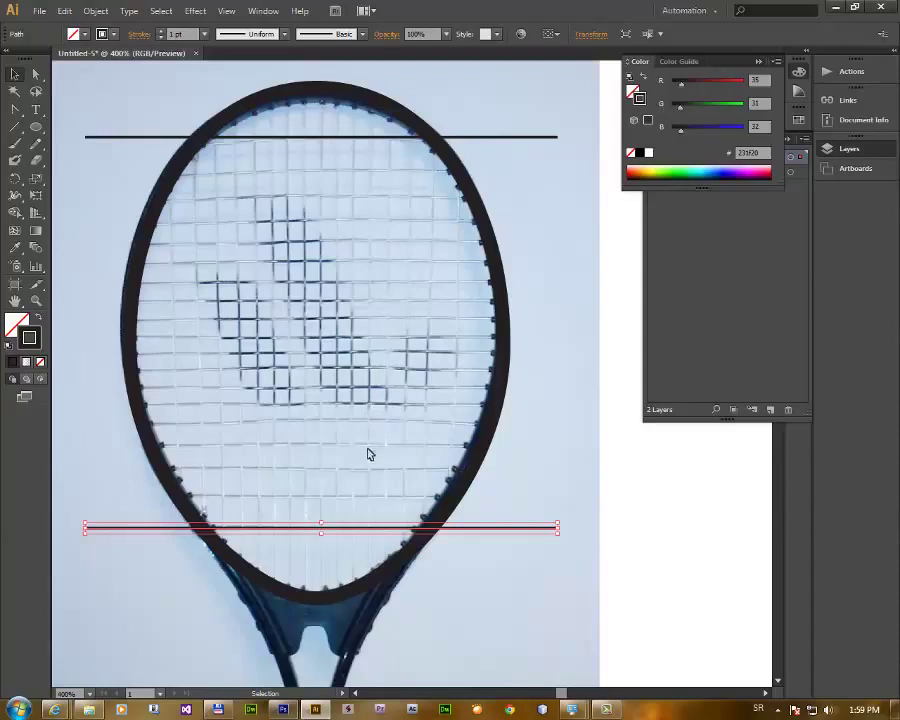
pyautogui.click(540, 115)
pyautogui.moveTo(532, 110); pyautogui.dragTo(580, 530)
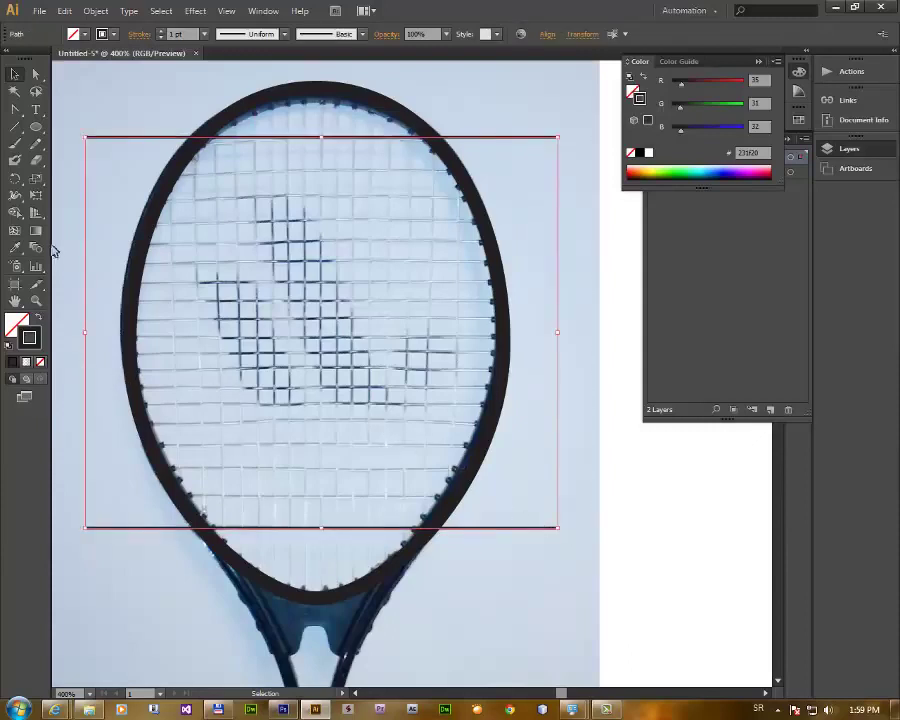
# - Blend the two lines using 19 specified steps
pyautogui.doubleClick(35, 247)
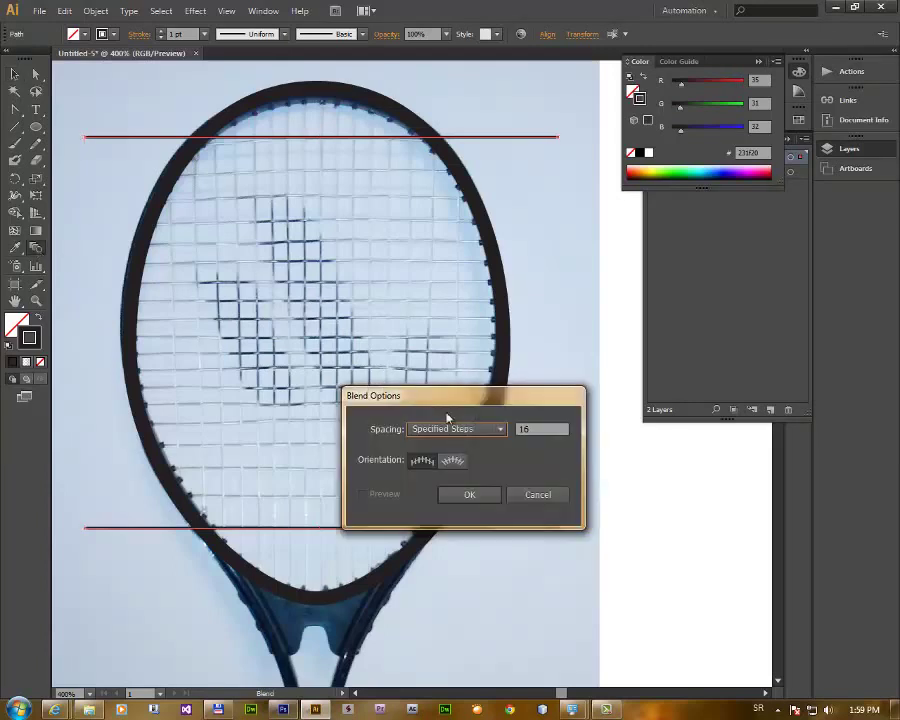
pyautogui.click(500, 429)
pyautogui.click(474, 460)
pyautogui.doubleClick(536, 431)
pyautogui.write('19')
pyautogui.click(470, 495)
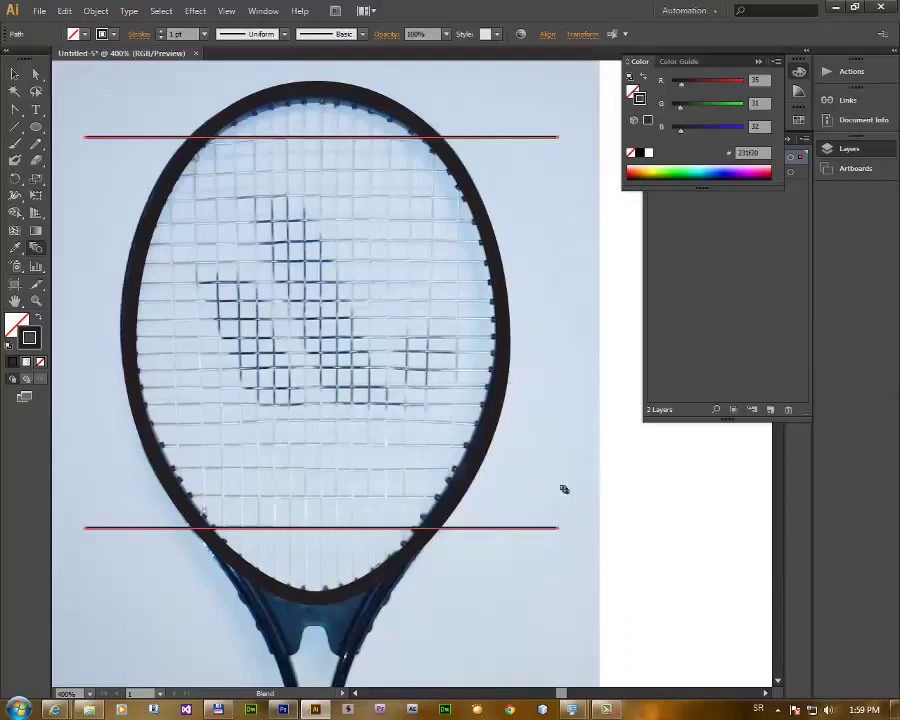
pyautogui.click(559, 530)
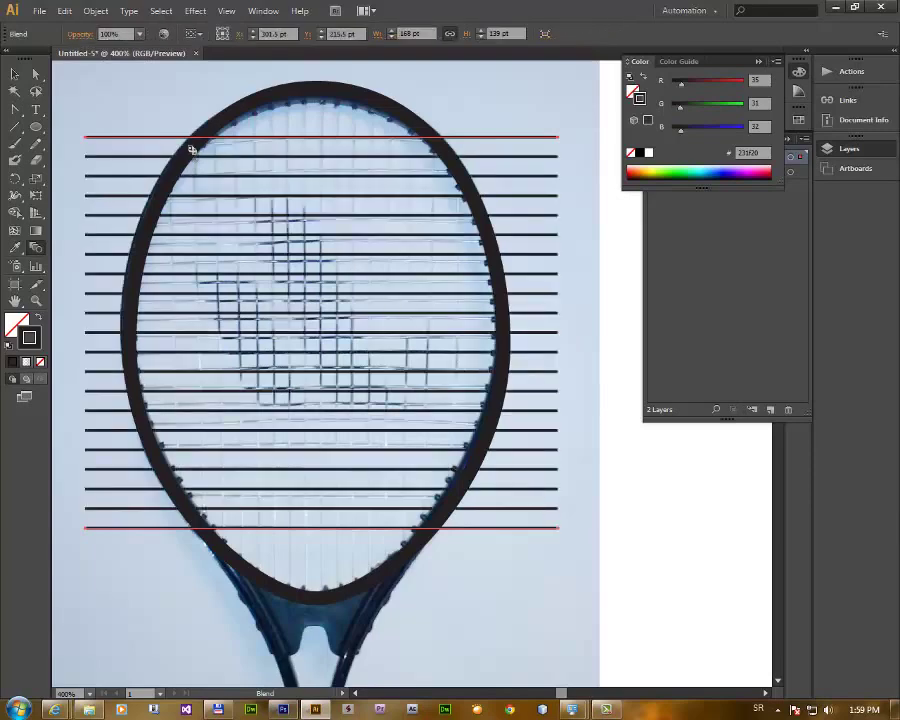
# - Expand the blend into separate line paths and deselect them
pyautogui.click(88, 10)
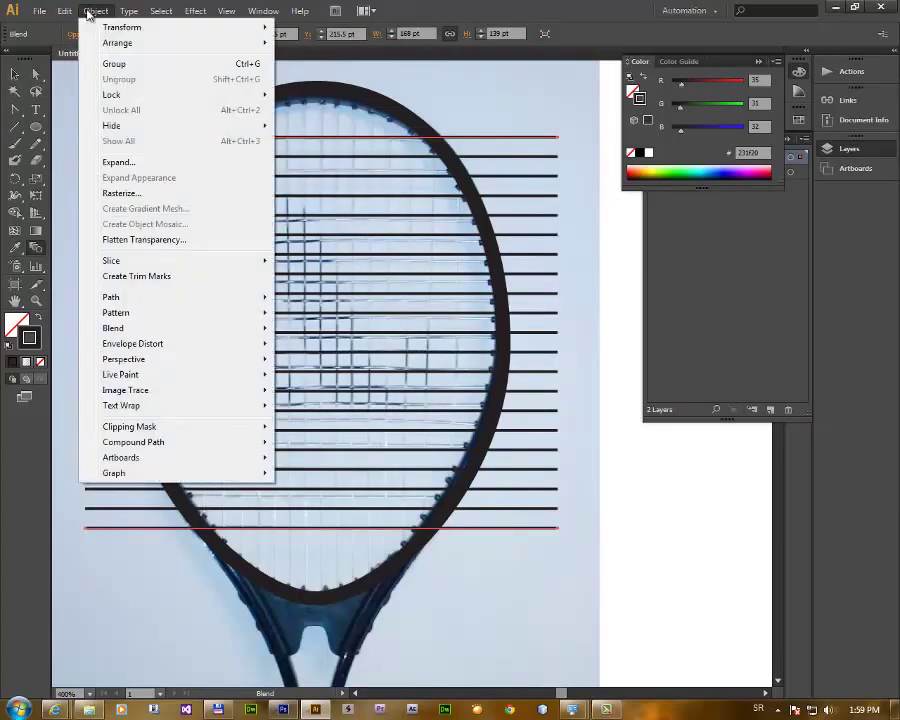
pyautogui.click(112, 163)
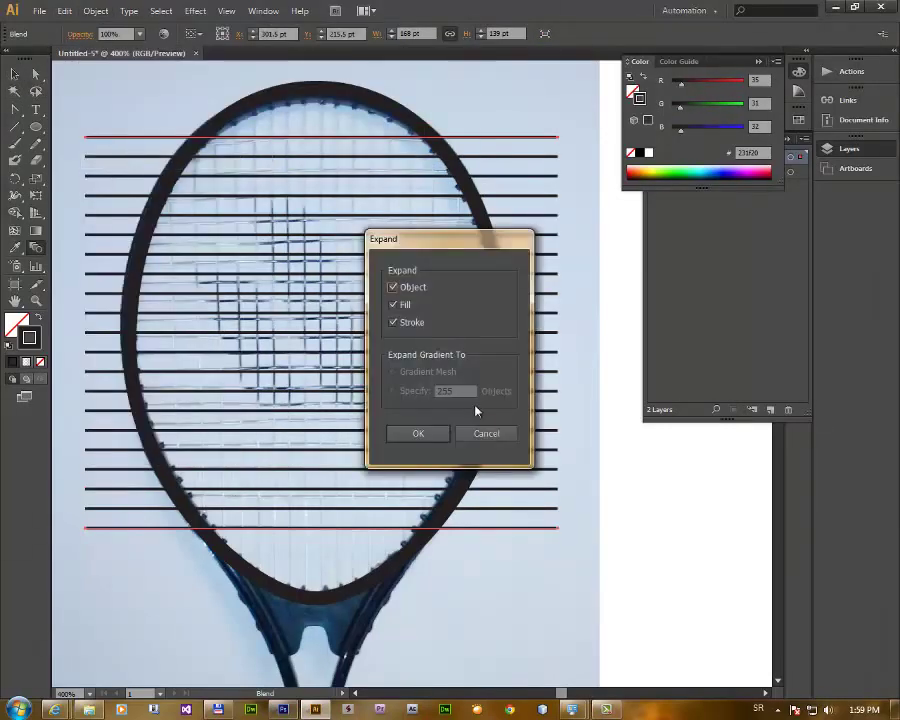
pyautogui.click(420, 433)
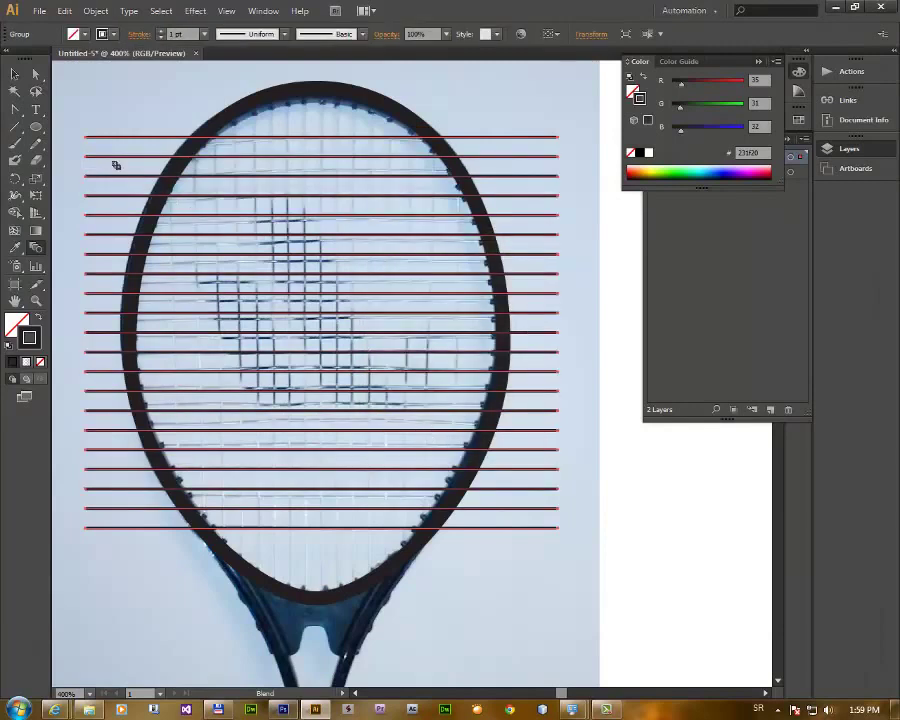
pyautogui.click(14, 73)
pyautogui.click(110, 75)
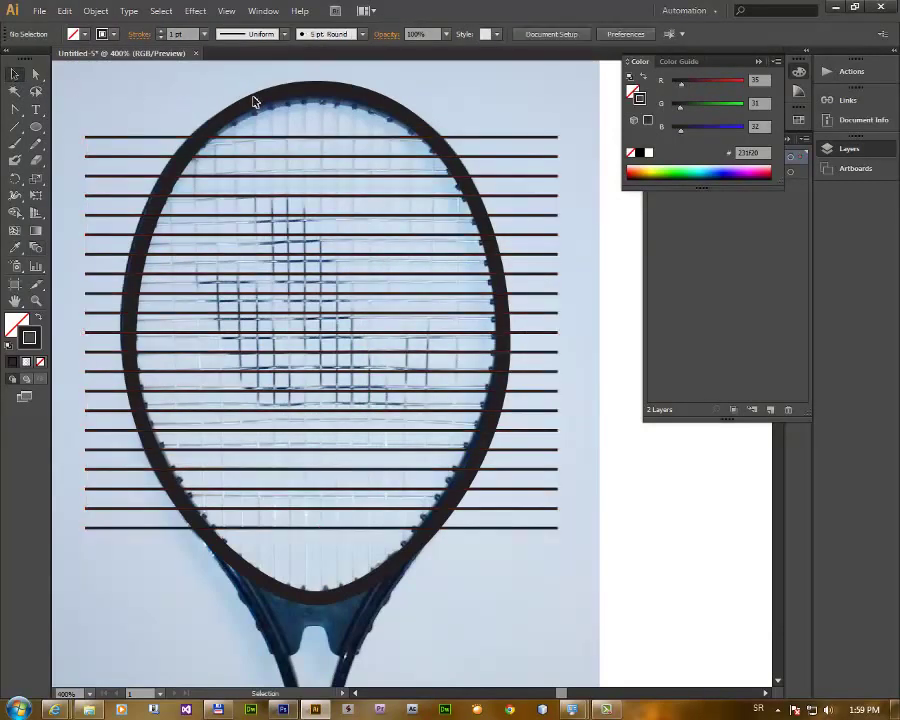
# - Copy the frame ellipse and paste it in place over the original
pyautogui.click(286, 92)
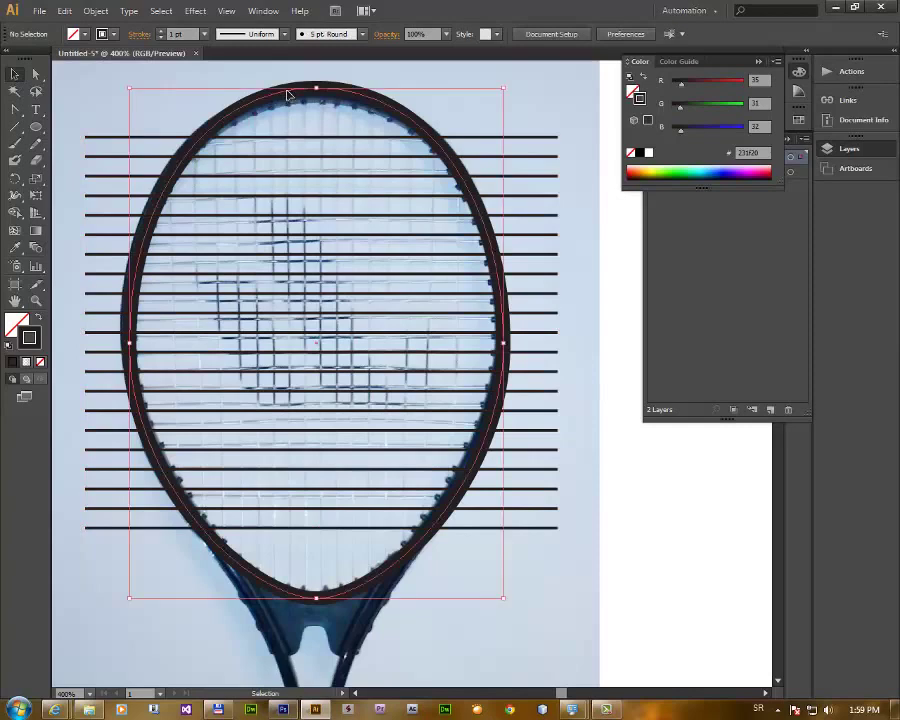
pyautogui.click(64, 11)
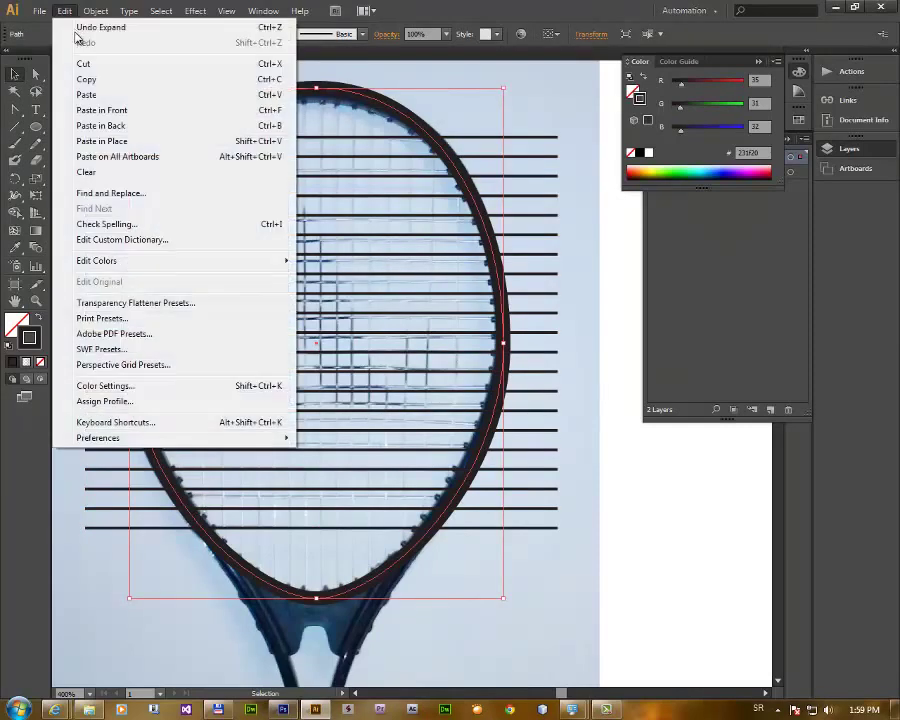
pyautogui.click(62, 77)
pyautogui.click(66, 12)
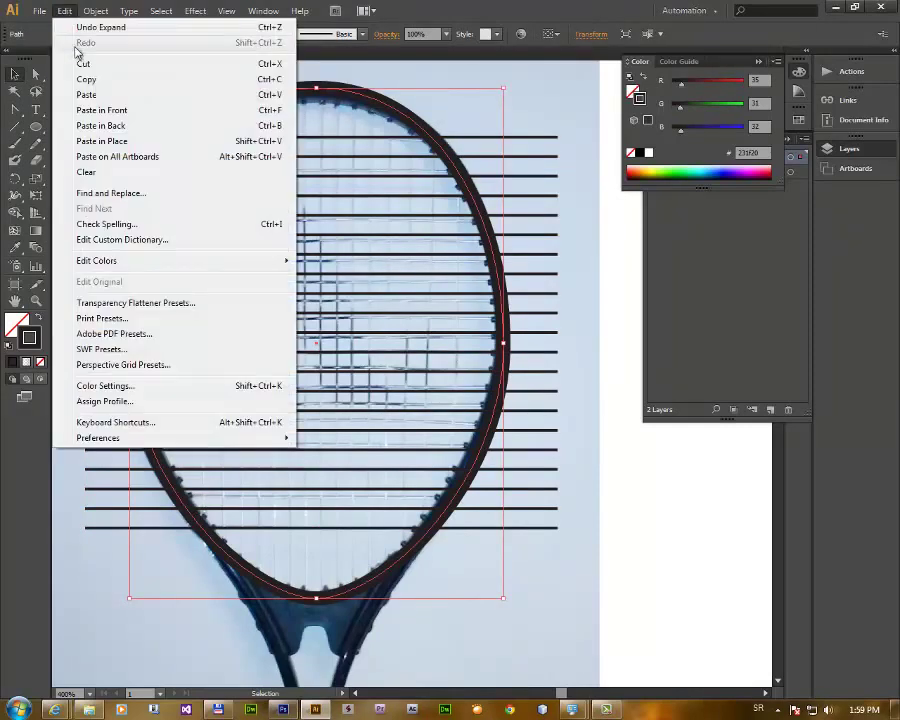
pyautogui.click(99, 142)
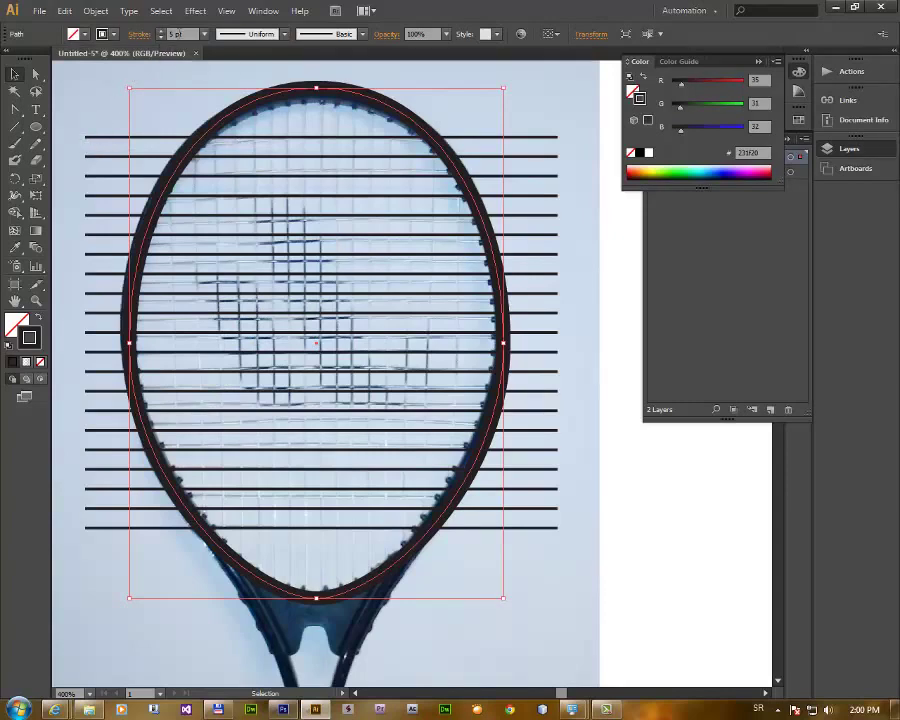
# - Set the ellipse copy's stroke to 1 pt, then select it together with all string lines
pyautogui.click(175, 34)
pyautogui.write('1')
pyautogui.press('Return')
pyautogui.moveTo(610, 563); pyautogui.dragTo(541, 129)
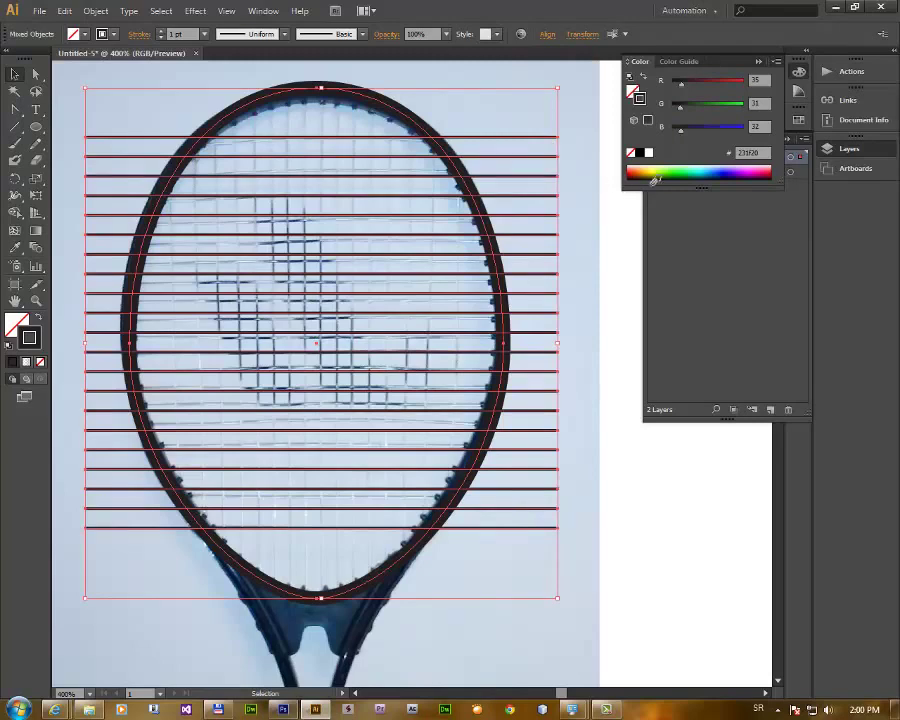
# - Divide the string lines along the oval with Pathfinder, then show the Layers panel
pyautogui.click(757, 63)
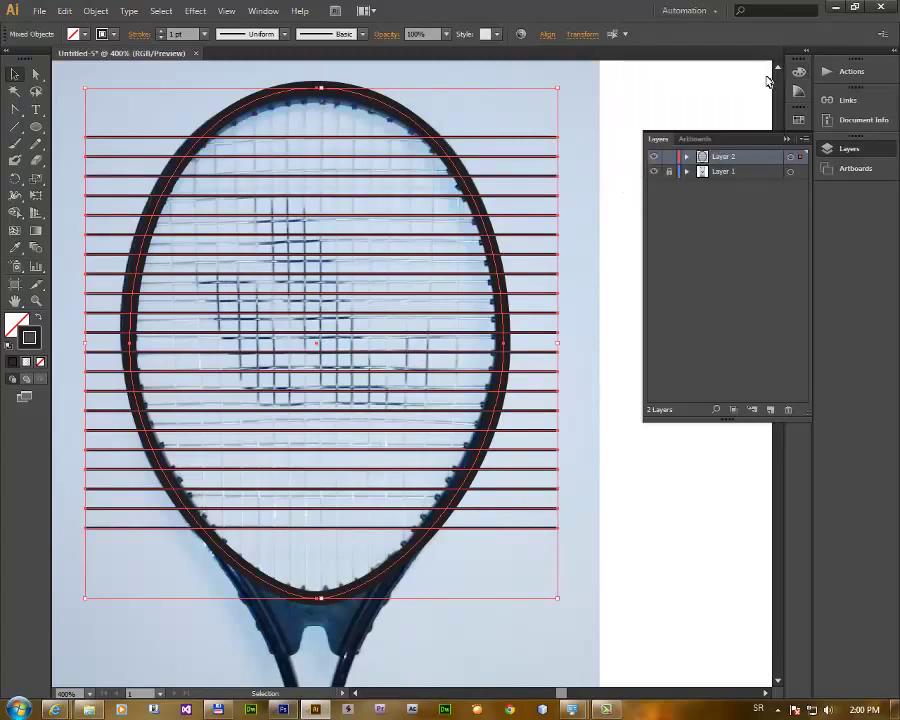
pyautogui.click(787, 140)
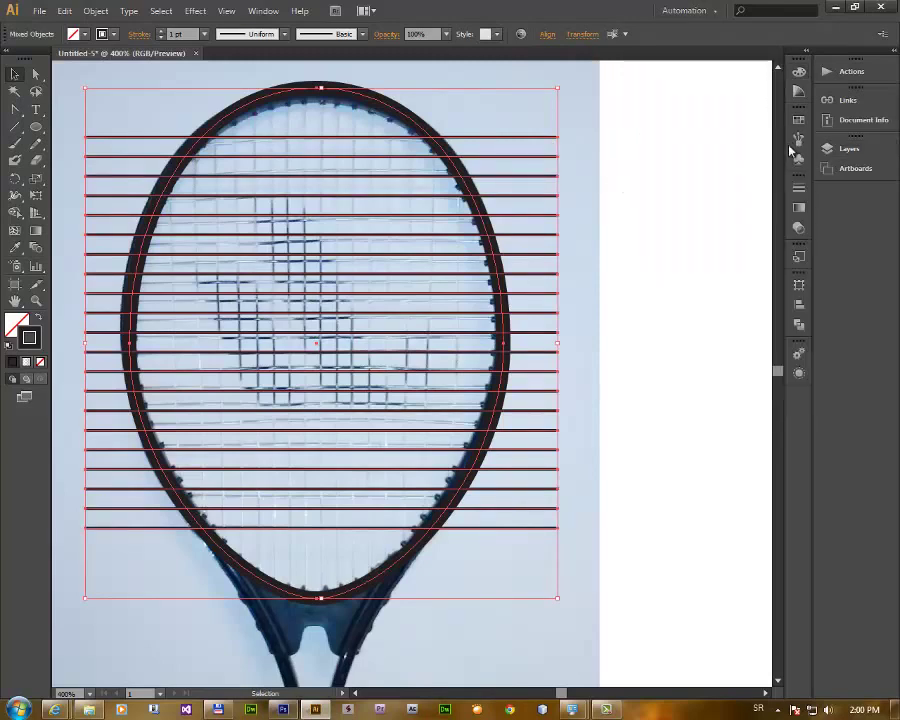
pyautogui.click(798, 324)
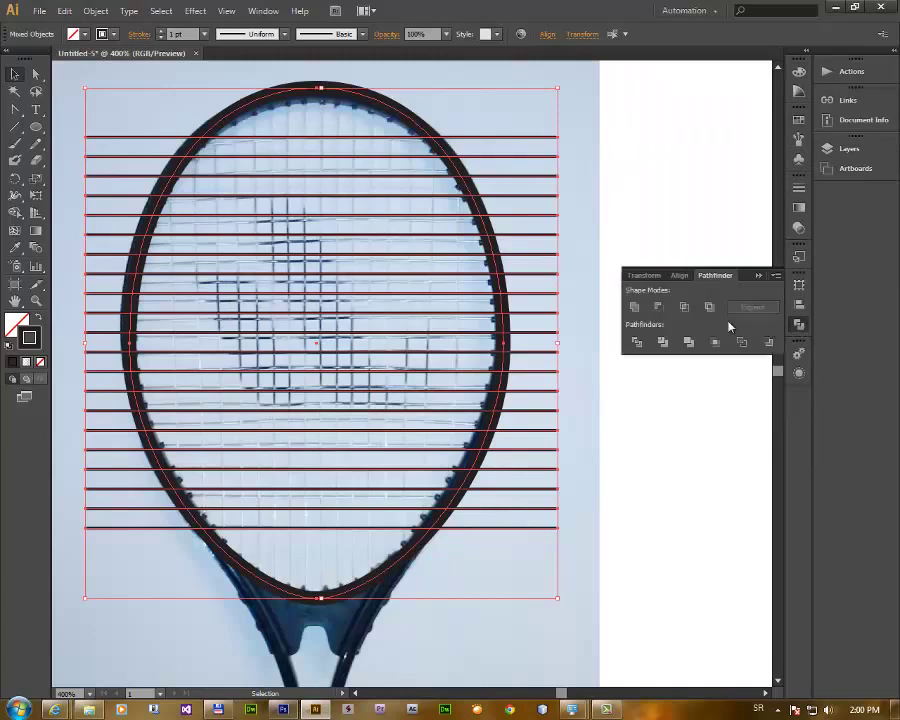
pyautogui.click(637, 342)
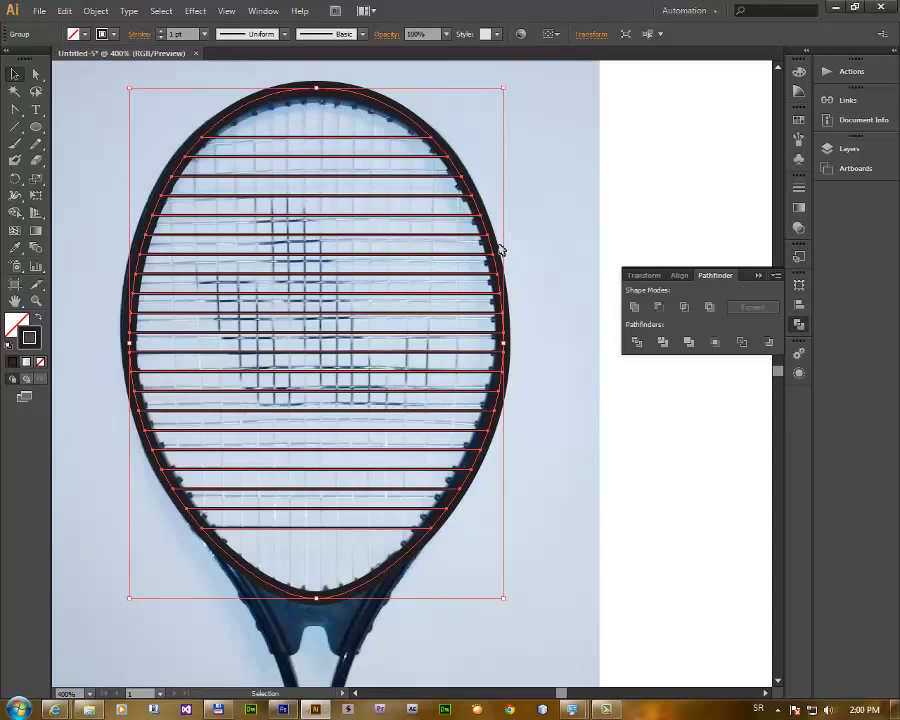
pyautogui.press('F7')
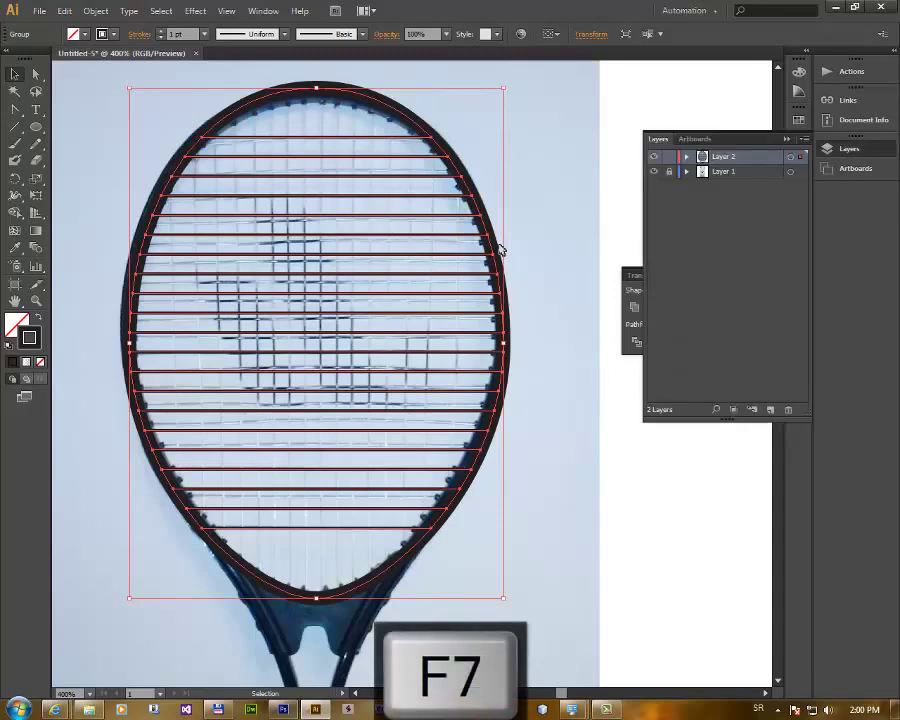
# - Move the traced oval and strings onto a new Layer 3, lock it, and pick the Line Segment Tool
pyautogui.click(771, 412)
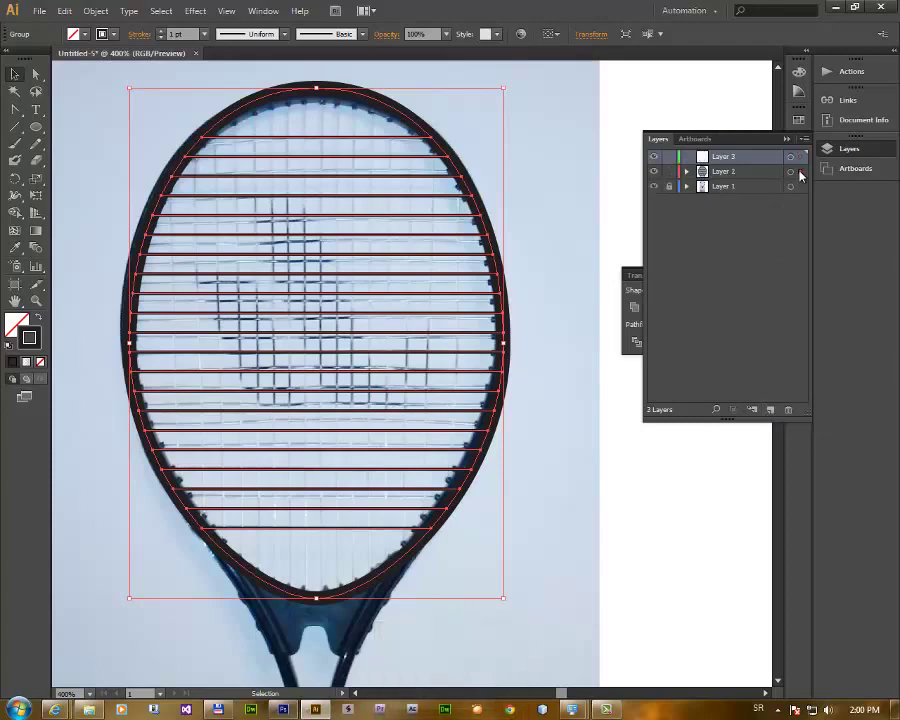
pyautogui.moveTo(800, 173); pyautogui.dragTo(800, 157)
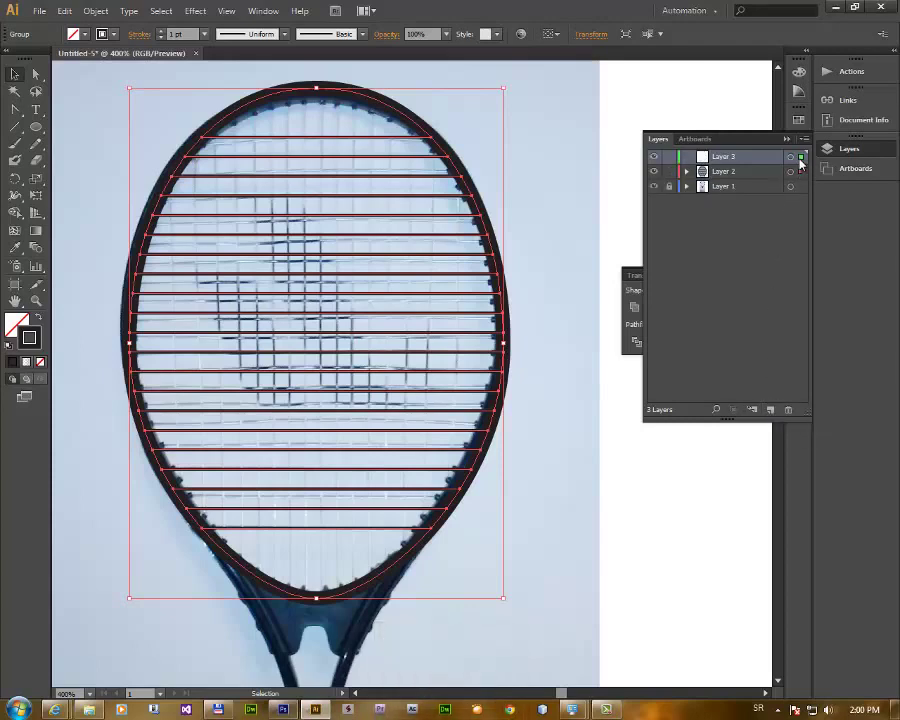
pyautogui.click(669, 157)
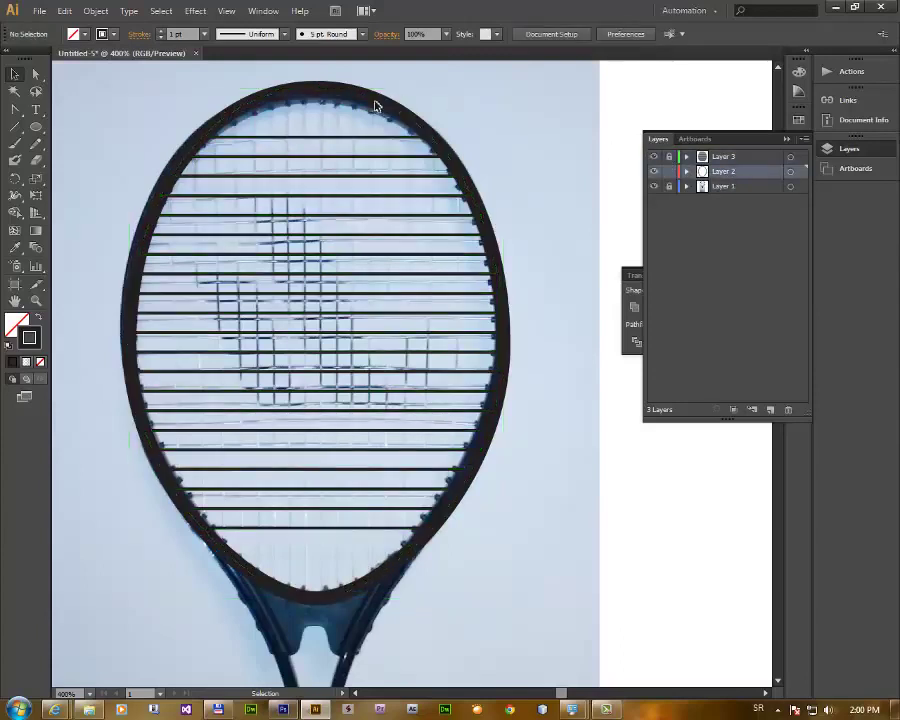
pyautogui.click(16, 128)
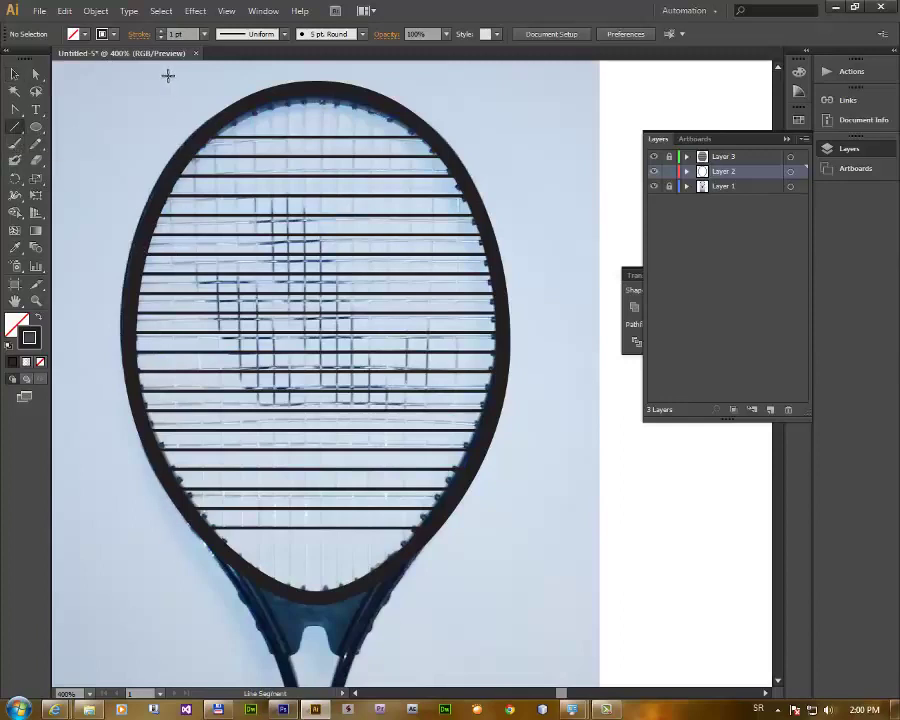
# - Draw a tall vertical line aligned on the leftmost string of the racket head
pyautogui.moveTo(168, 75); pyautogui.dragTo(182, 626)
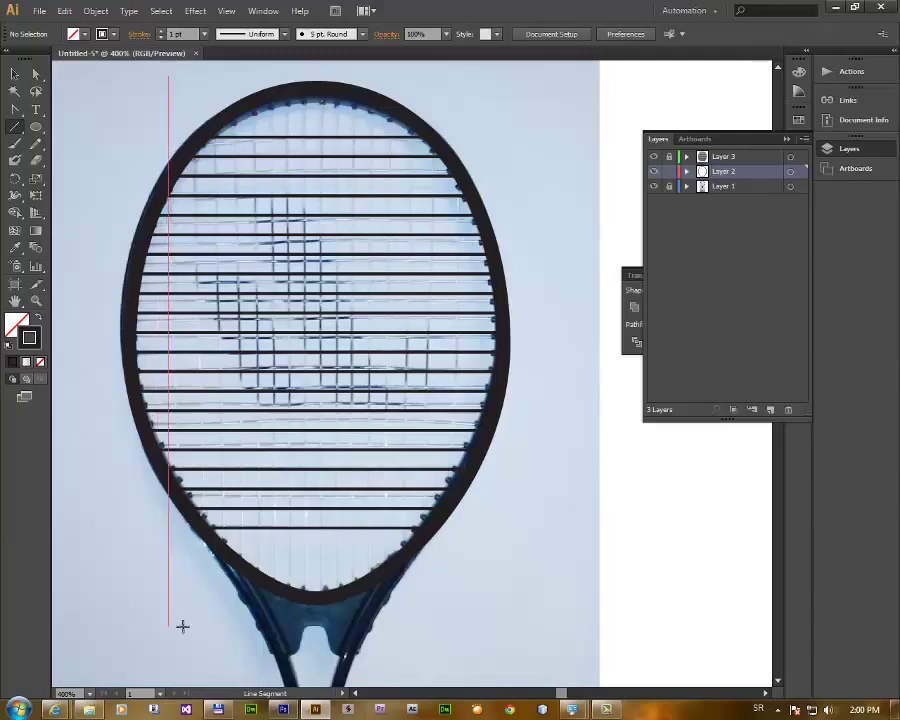
pyautogui.moveTo(186, 624); pyautogui.dragTo(186, 624)
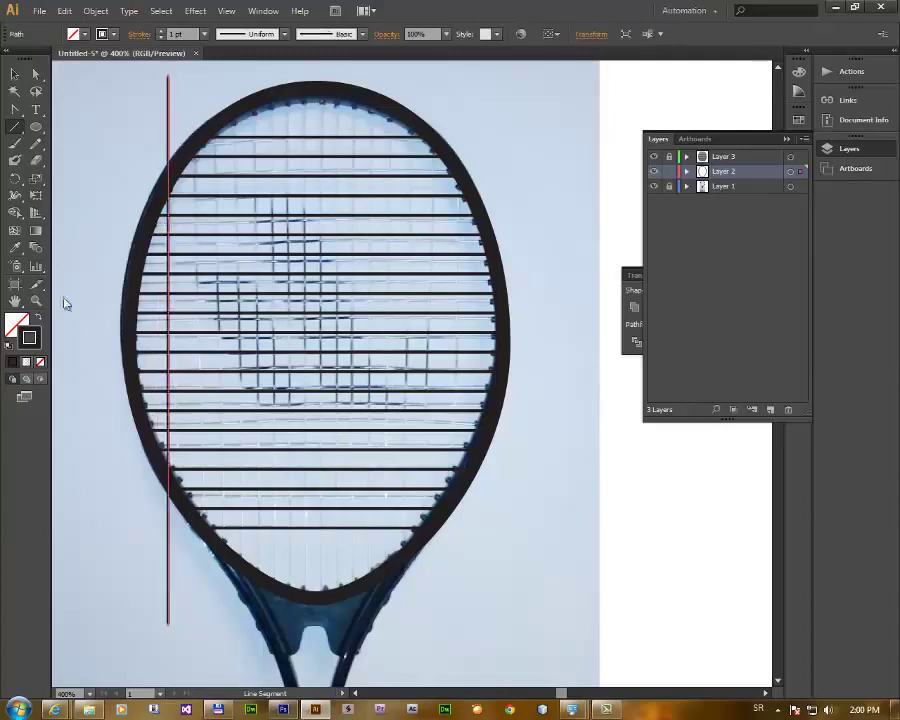
pyautogui.click(14, 73)
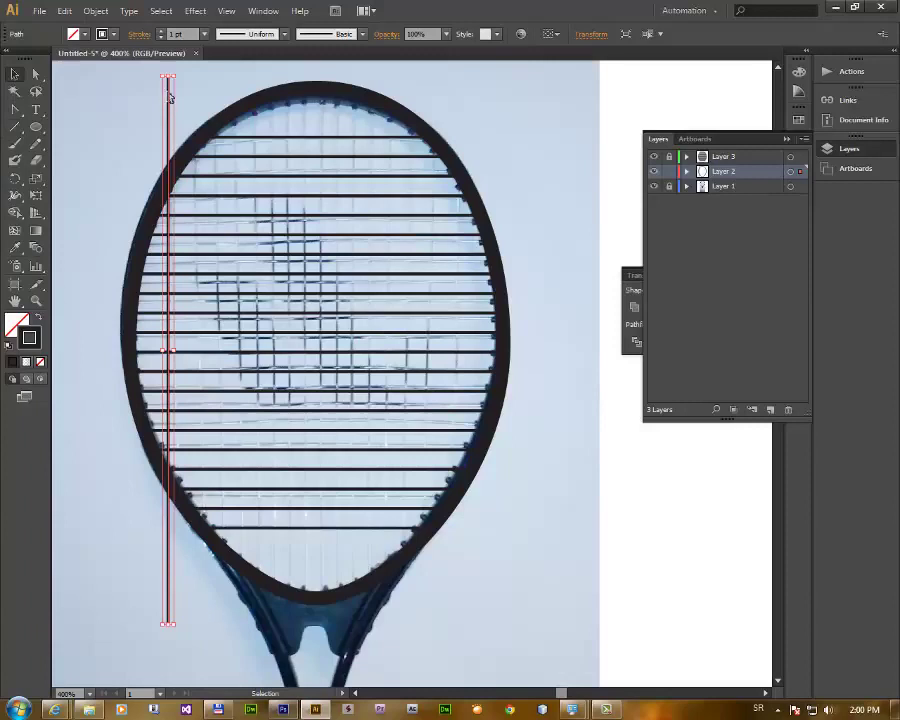
pyautogui.moveTo(168, 88); pyautogui.dragTo(174, 96)
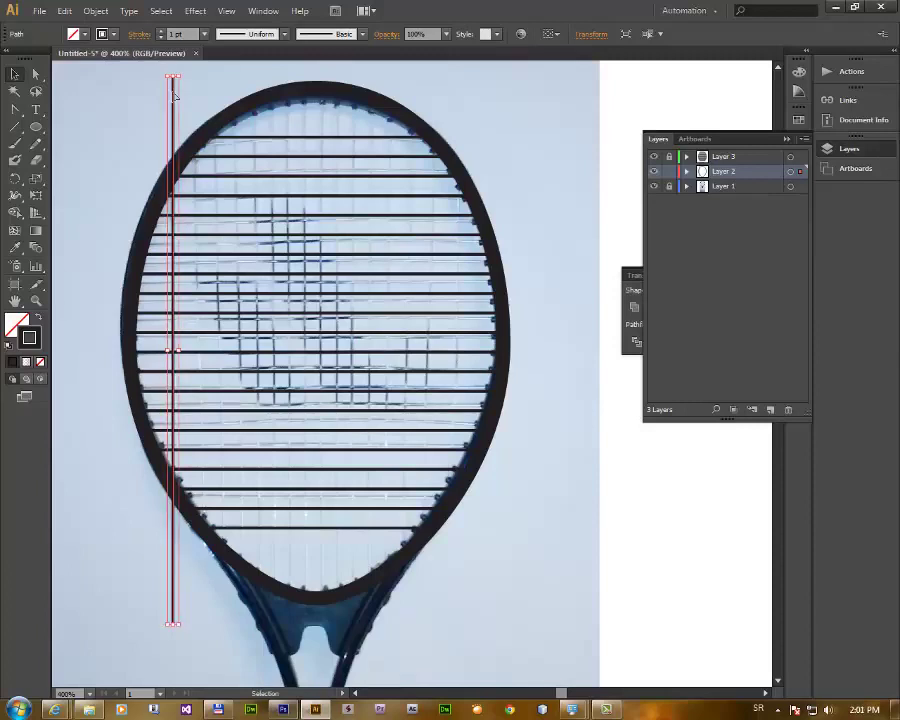
# - Copy the vertical line and paste a copy in place
pyautogui.click(64, 11)
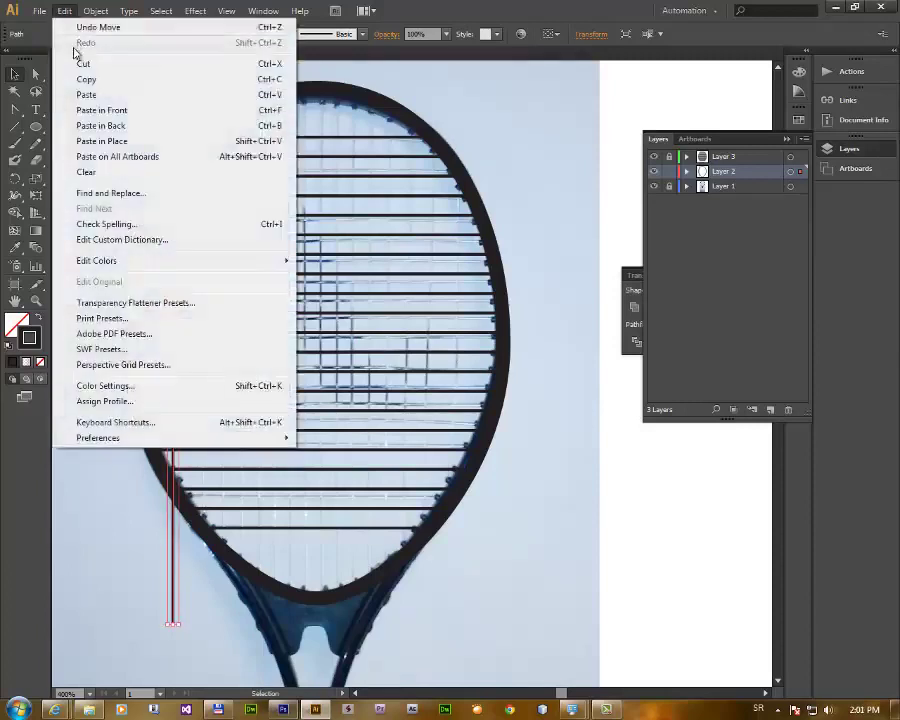
pyautogui.click(86, 79)
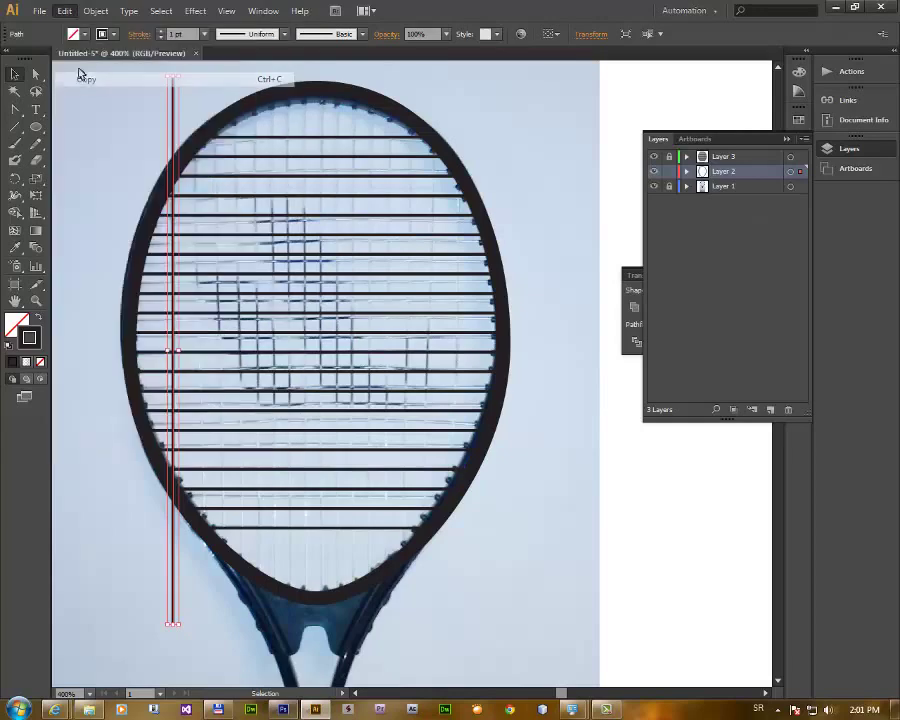
pyautogui.click(65, 12)
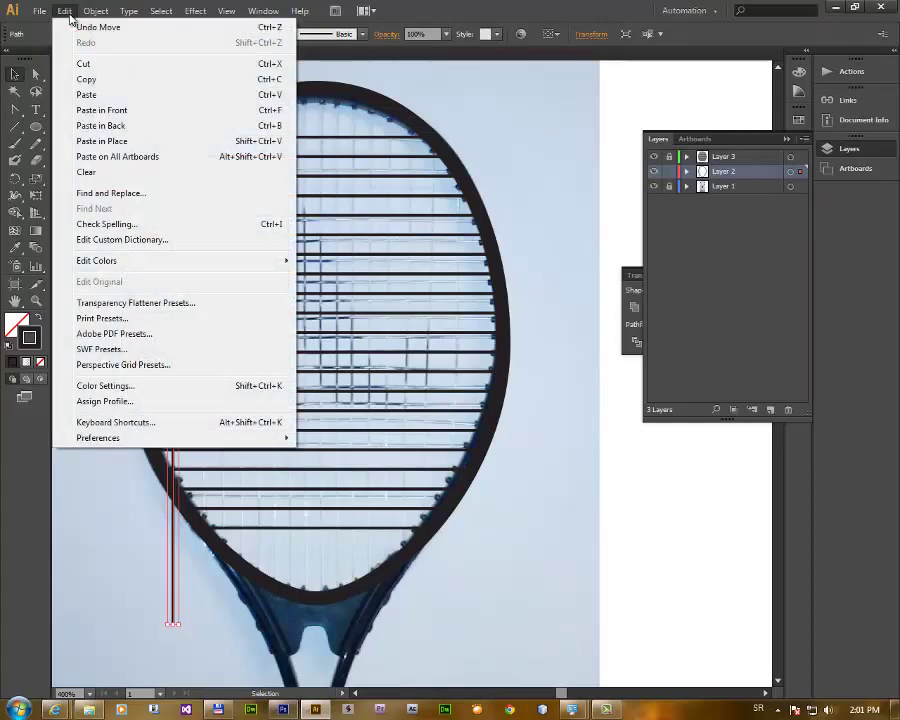
pyautogui.click(89, 142)
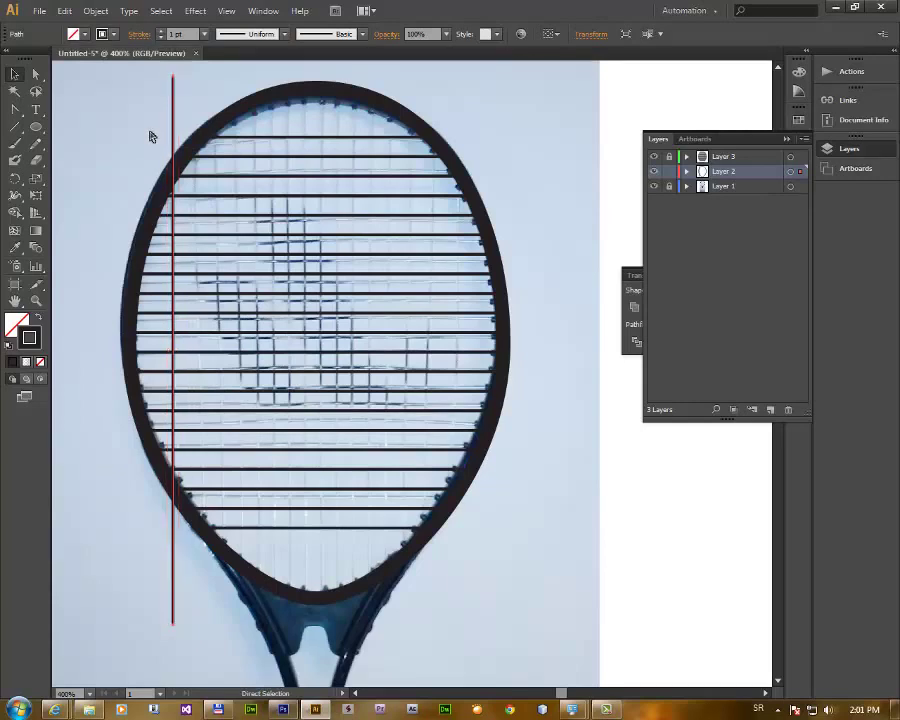
# - Show rulers, add guides at the string tops and right edge, and move the copy onto the right guide
pyautogui.hotkey('ctrl', 'r')
pyautogui.moveTo(127, 66); pyautogui.dragTo(120, 160)
pyautogui.moveTo(57, 160); pyautogui.dragTo(459, 156)
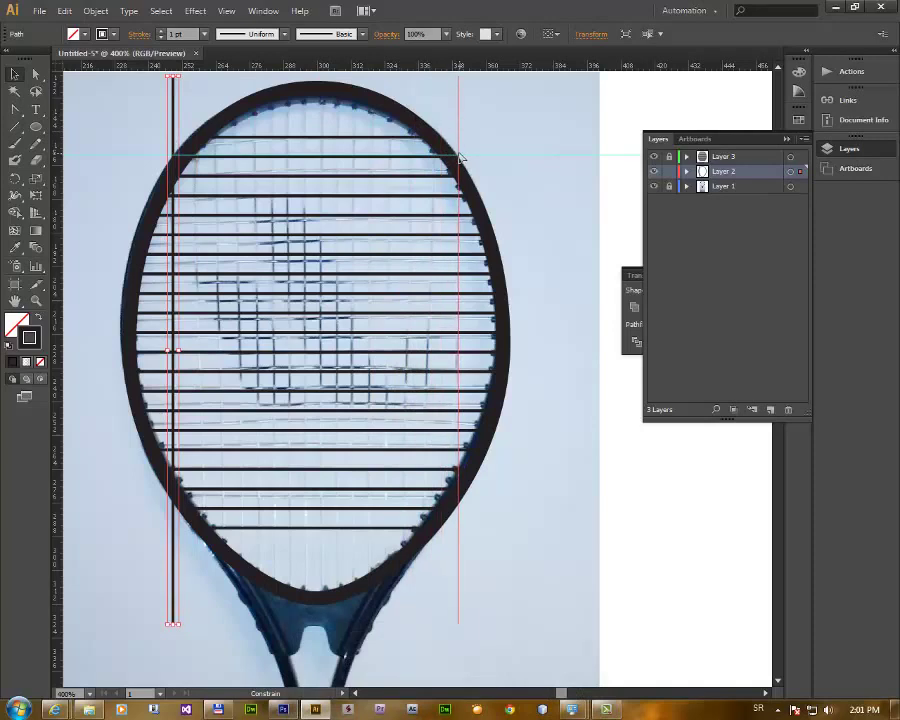
pyautogui.hotkey('ctrl', 'd')
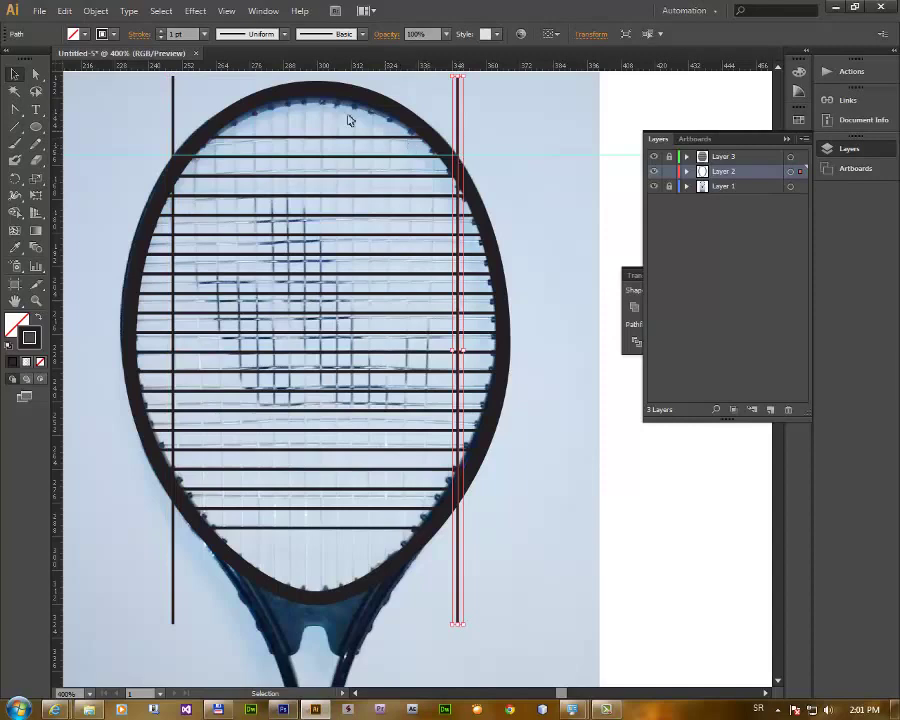
pyautogui.keyDown('shift'); pyautogui.click(174, 96); pyautogui.keyUp('shift')
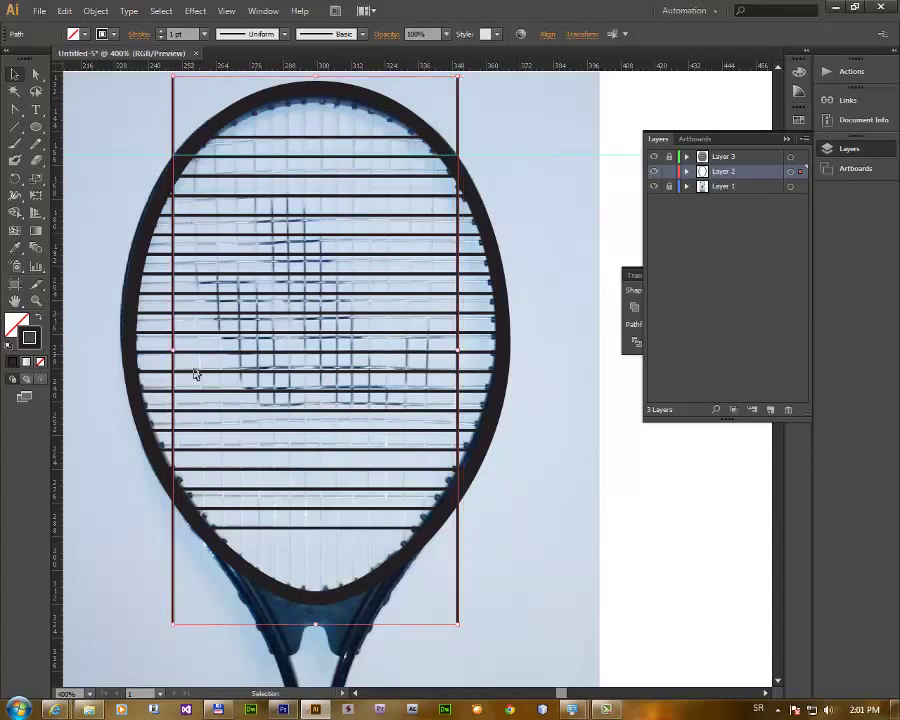
pyautogui.click(215, 466)
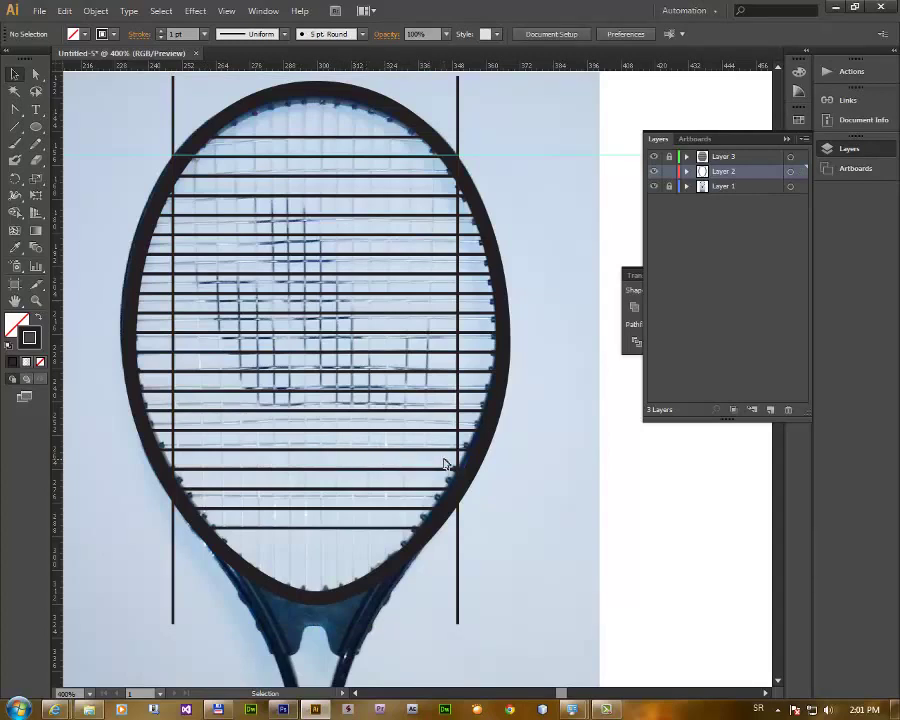
# - Blend the two side lines with 15 specified steps and expand the blend into separate lines
pyautogui.click(175, 619)
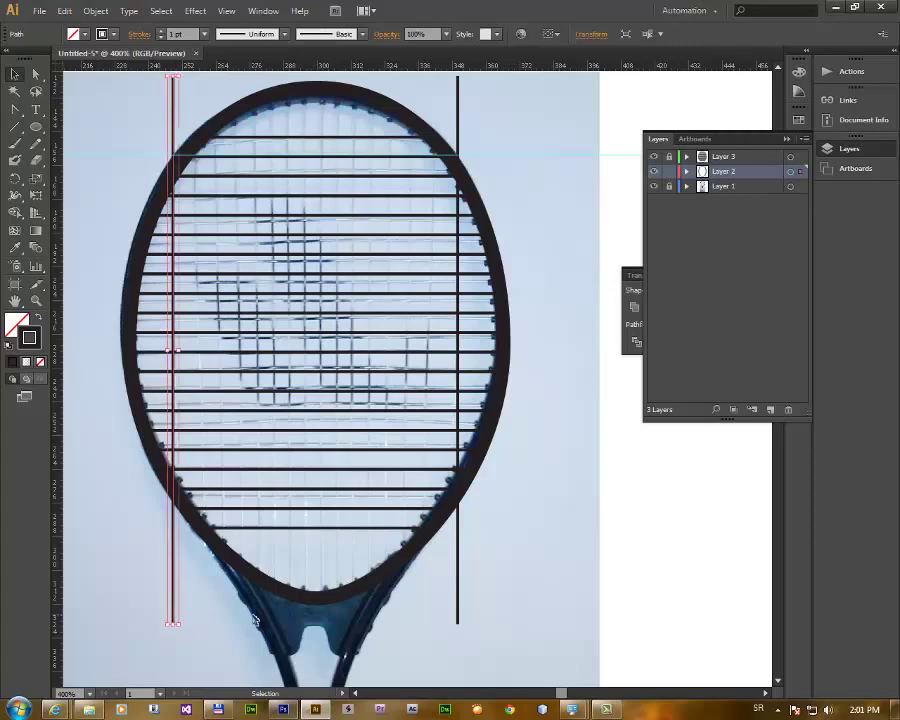
pyautogui.keyDown('shift'); pyautogui.click(459, 593); pyautogui.keyUp('shift')
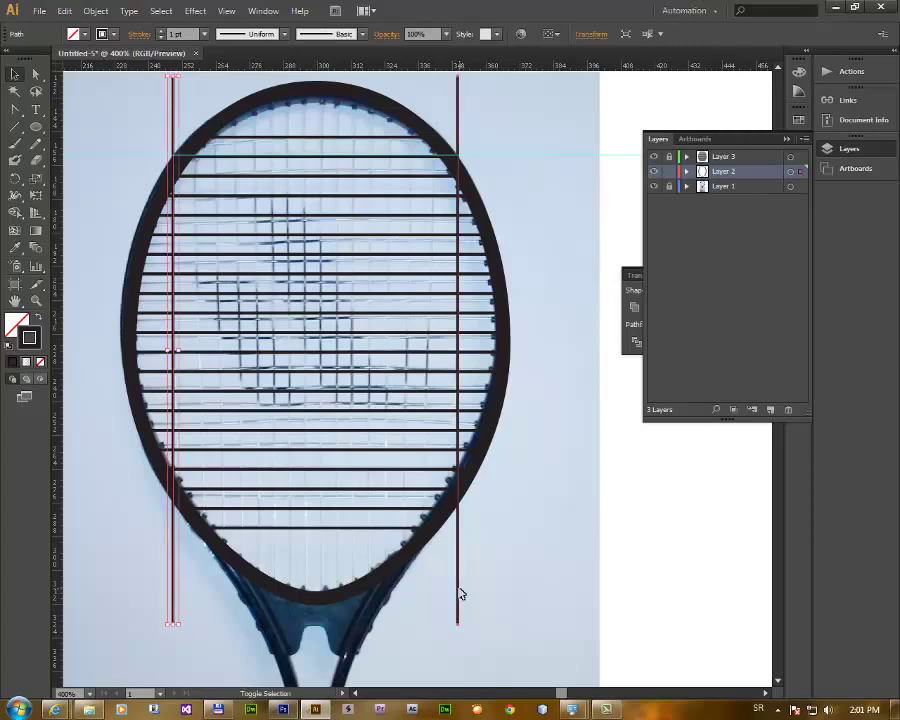
pyautogui.doubleClick(36, 248)
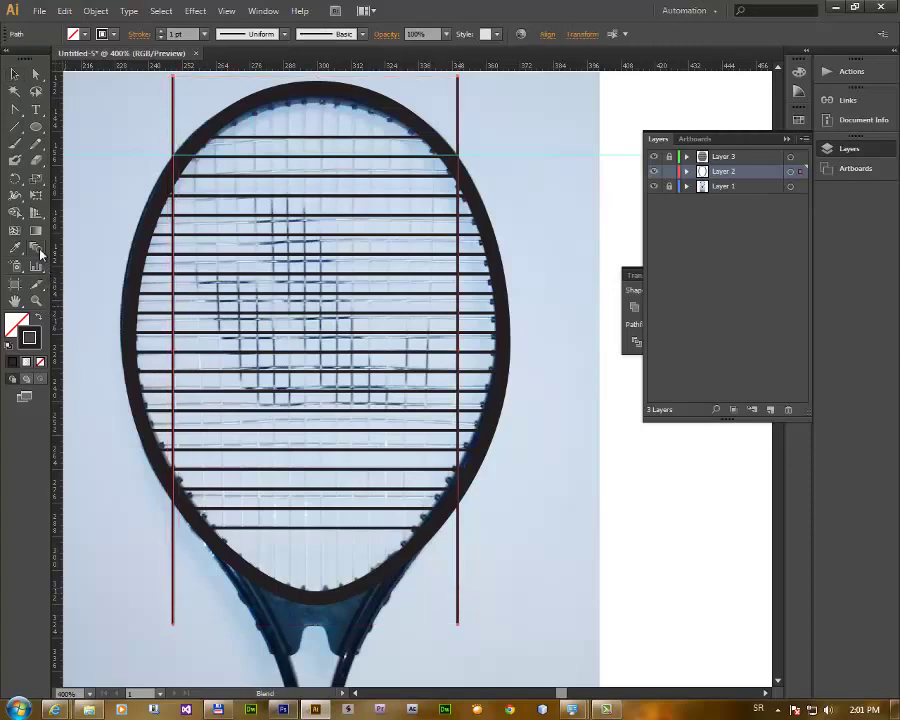
pyautogui.doubleClick(540, 430)
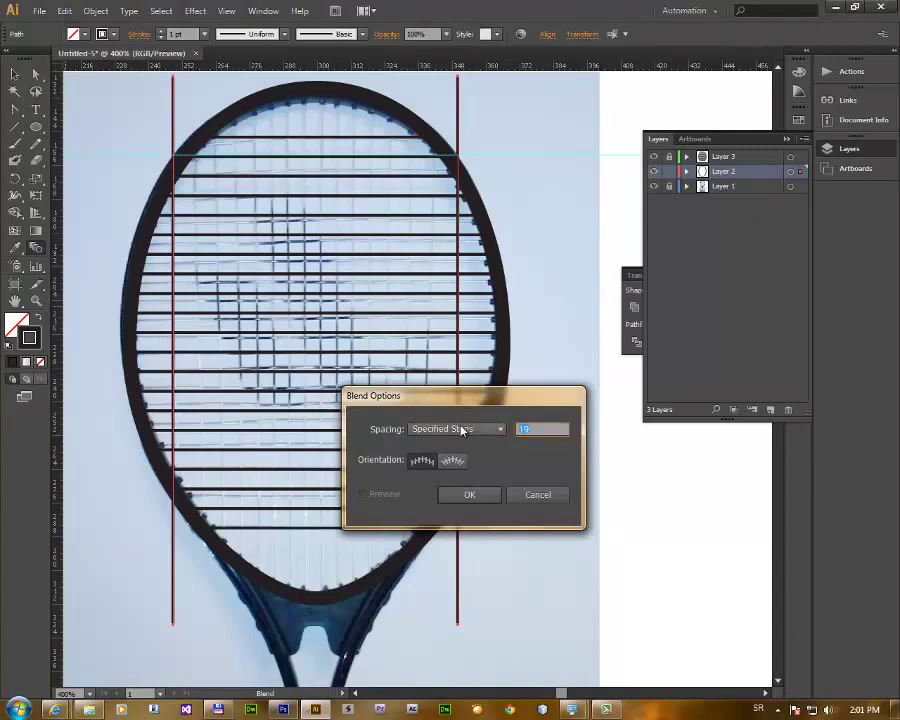
pyautogui.press('Return')
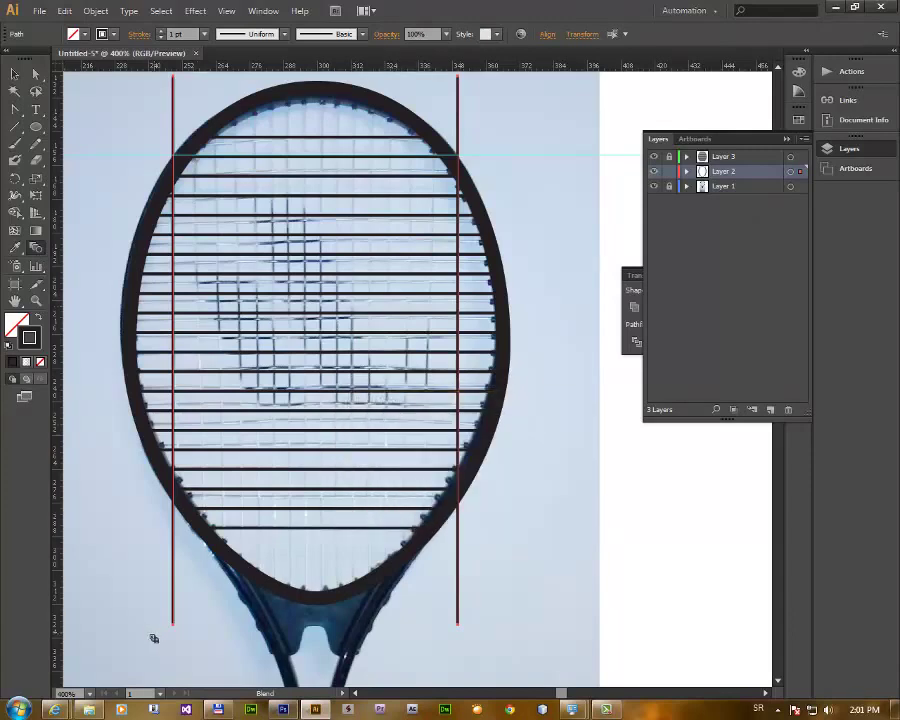
pyautogui.click(173, 627)
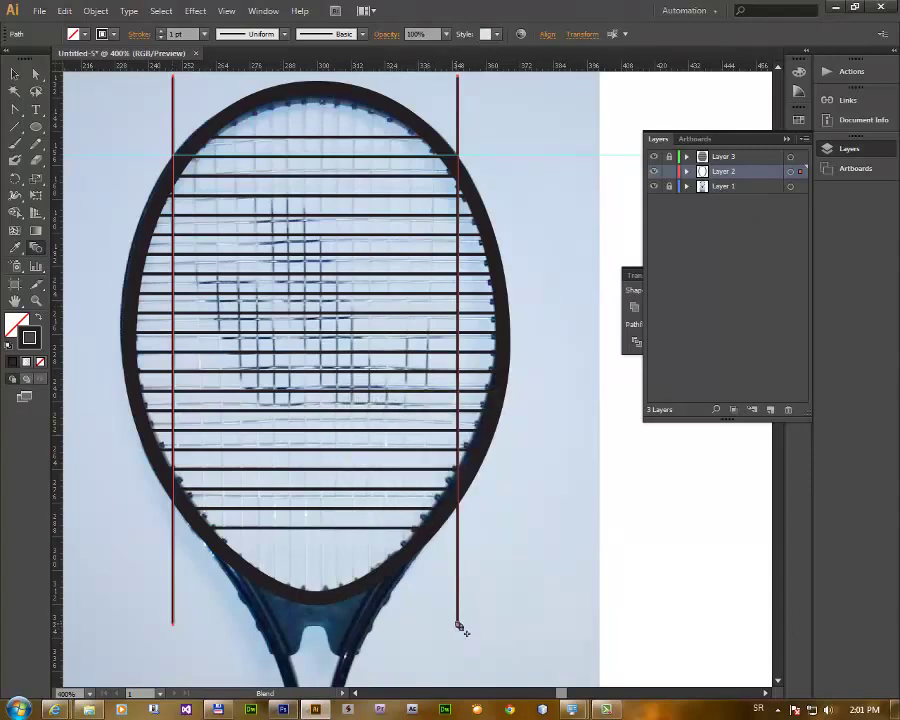
pyautogui.click(459, 627)
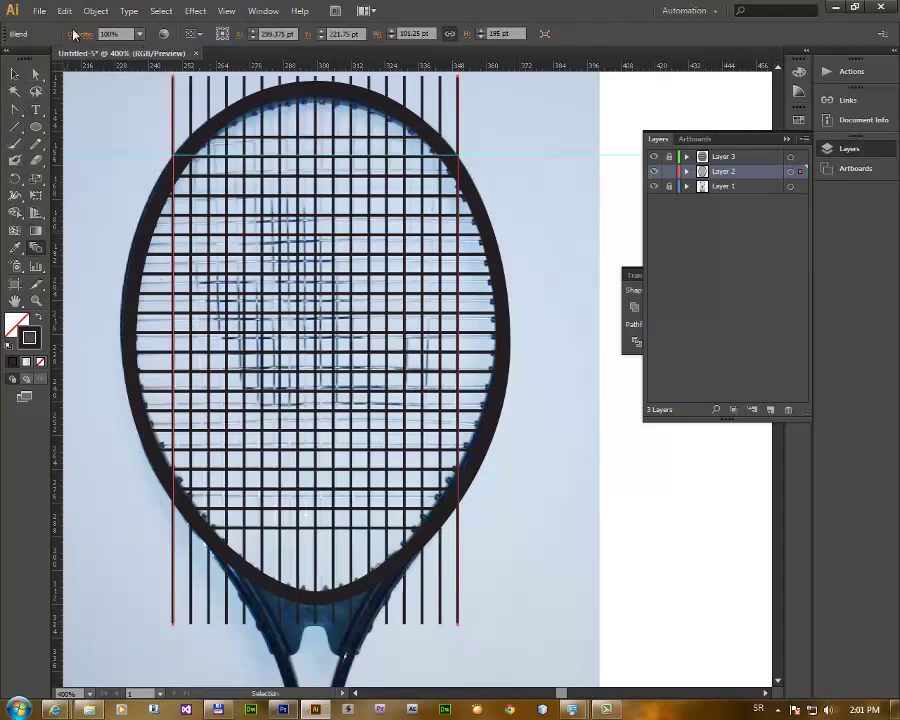
pyautogui.click(96, 11)
pyautogui.click(117, 163)
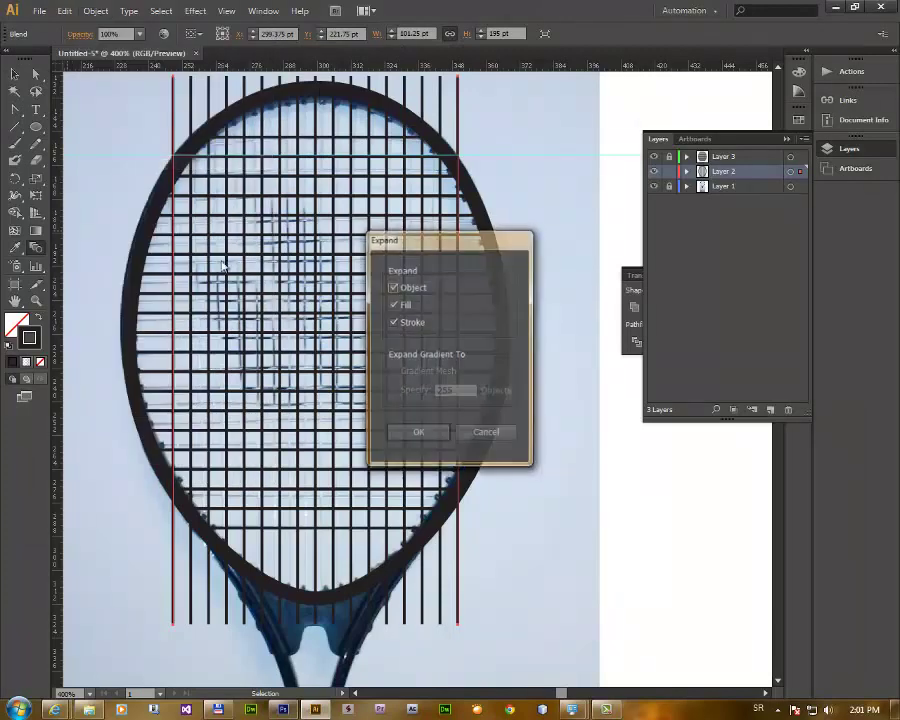
pyautogui.click(414, 434)
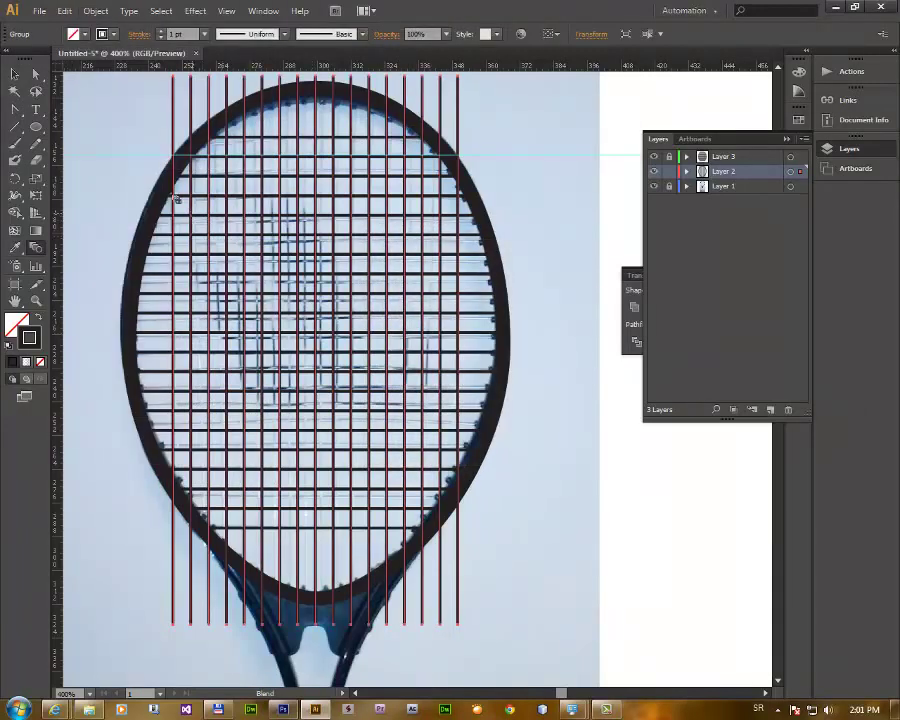
# - Select the racket ellipse frame and copy it
pyautogui.click(16, 74)
pyautogui.click(155, 208)
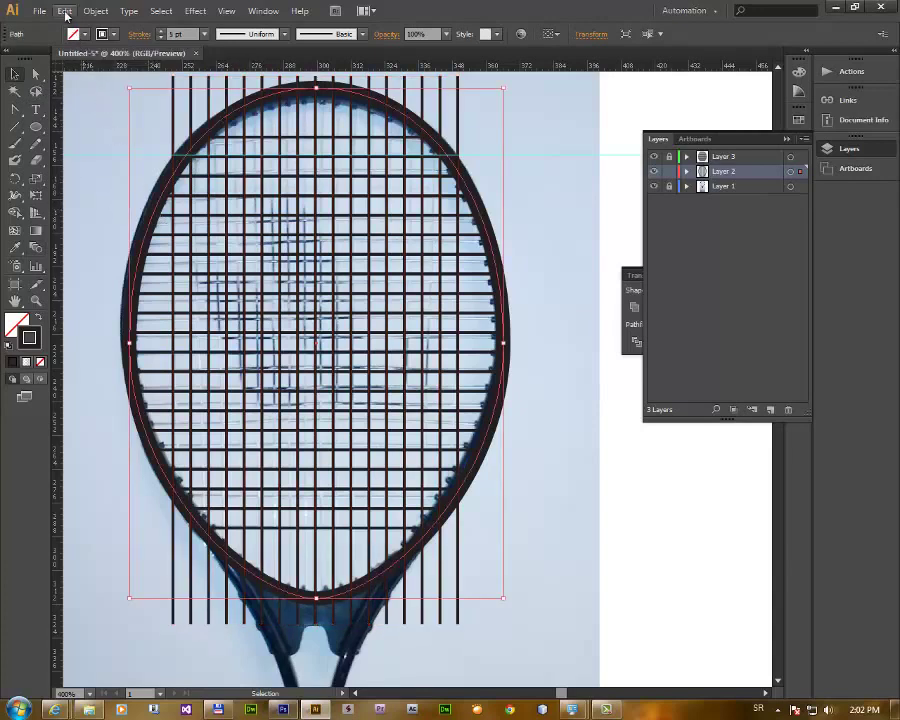
pyautogui.click(64, 10)
pyautogui.click(79, 81)
# - Paste the ellipse copy in place with a 1 pt stroke, select it with all strings, and show Pathfinder
pyautogui.click(64, 10)
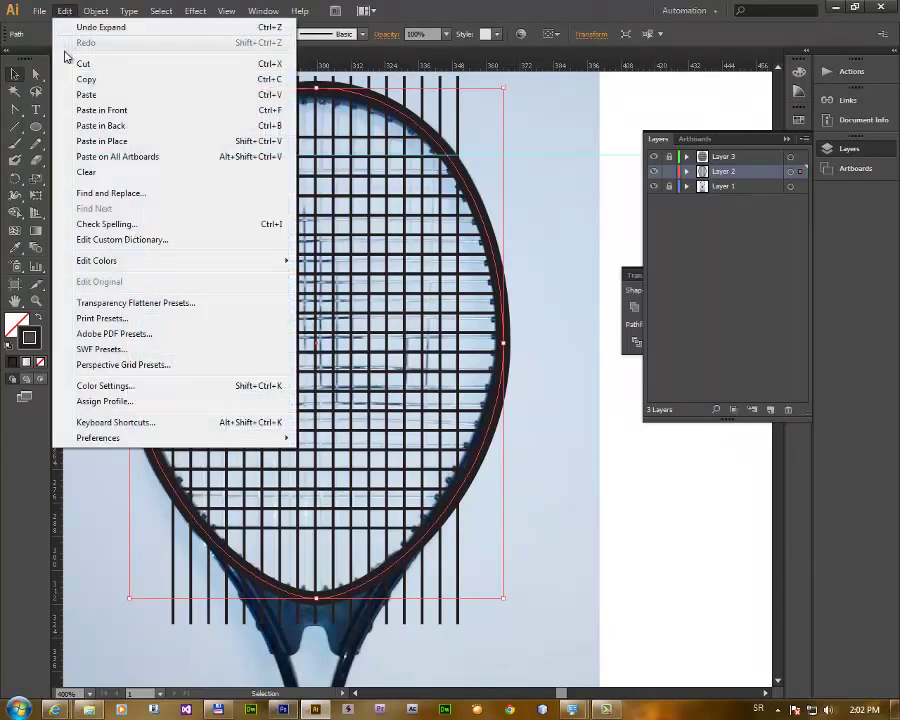
pyautogui.click(92, 141)
pyautogui.click(188, 36)
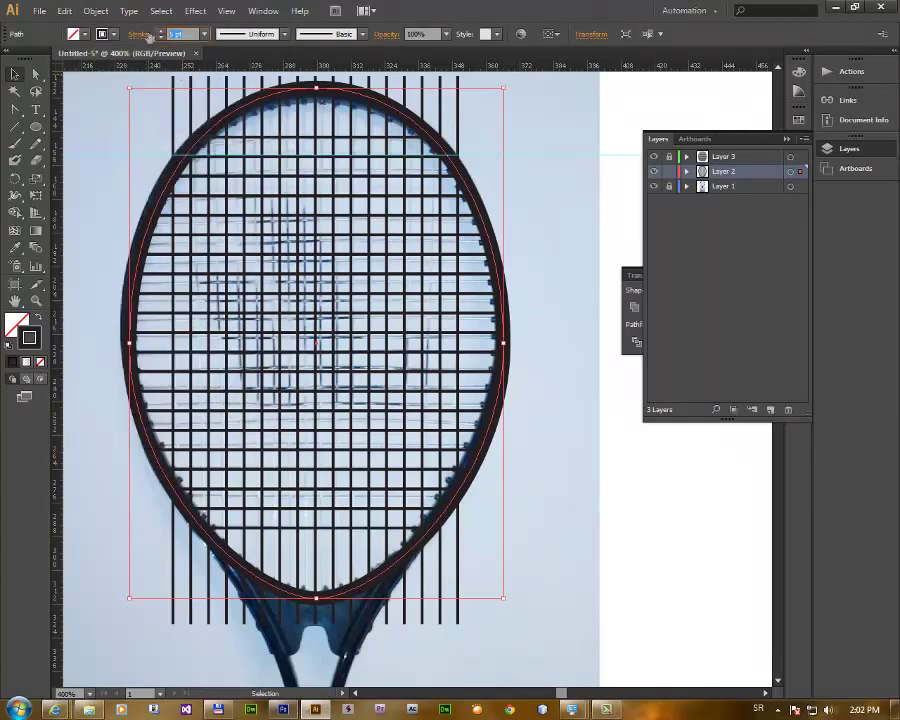
pyautogui.write('1')
pyautogui.press('Return')
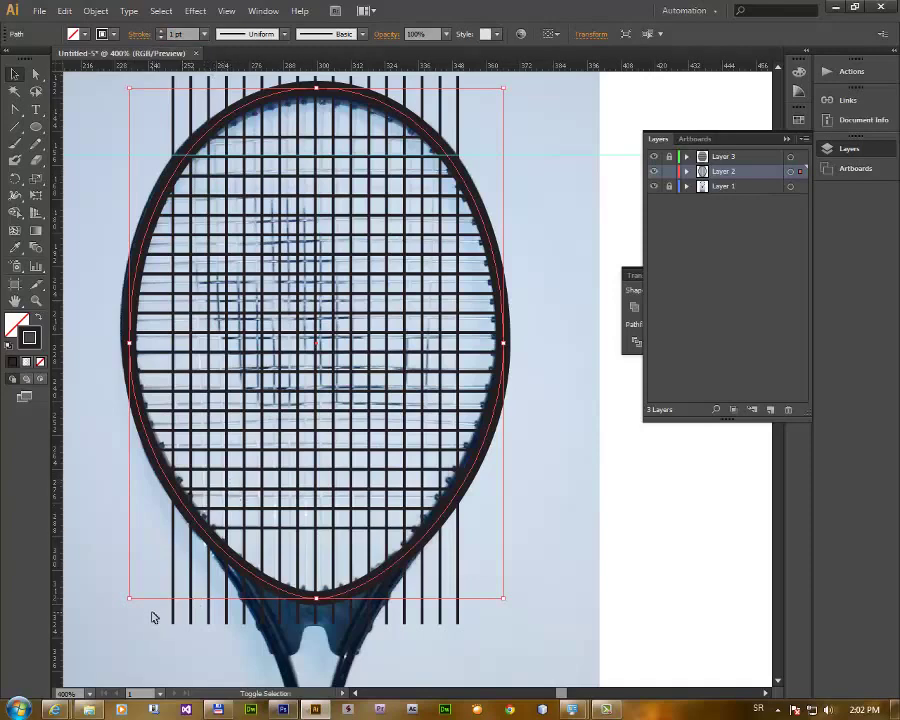
pyautogui.moveTo(152, 613); pyautogui.dragTo(484, 655)
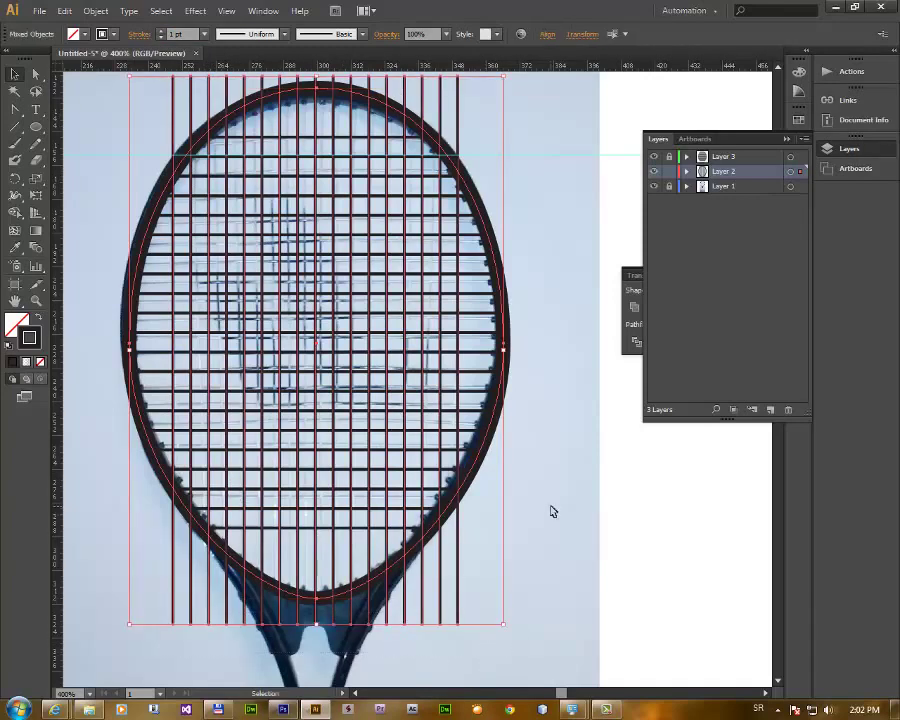
pyautogui.click(786, 140)
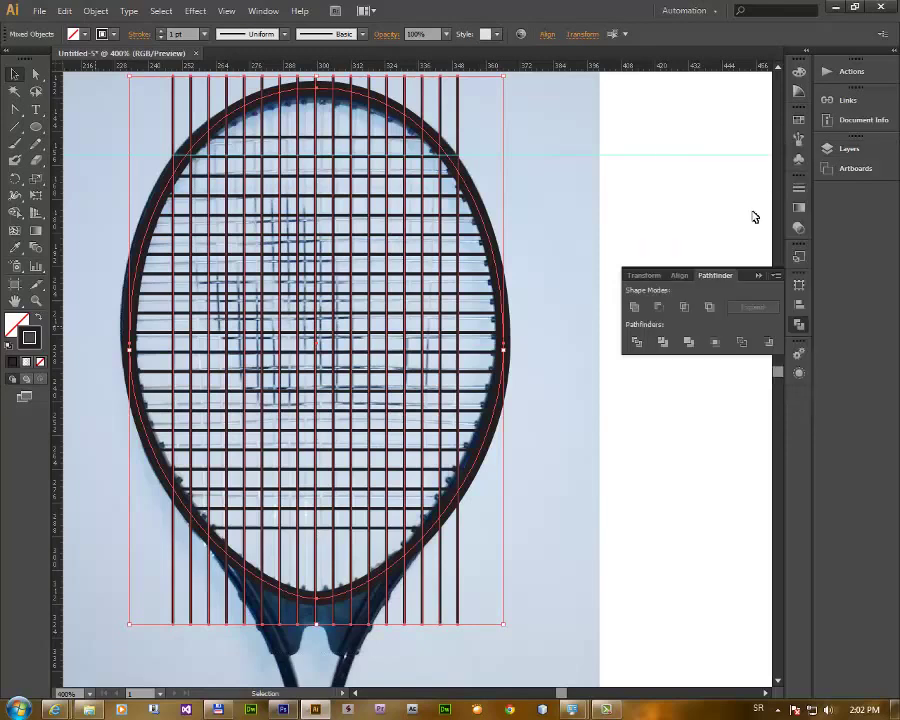
# - Divide the strings along the thin ellipse, reopen Layers, and select the object beneath the strings group
pyautogui.click(637, 342)
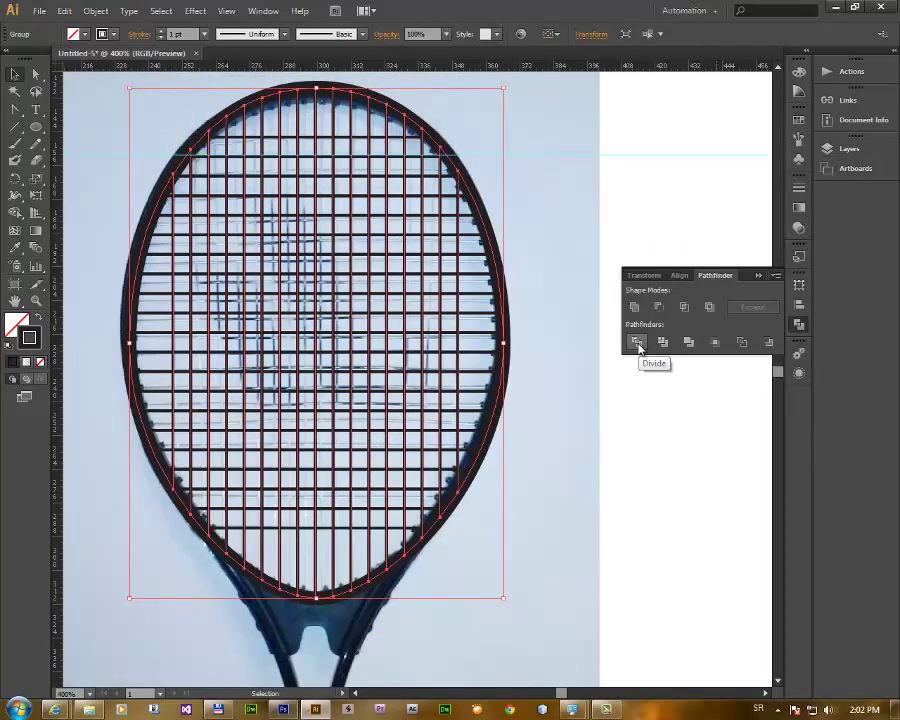
pyautogui.press('F7')
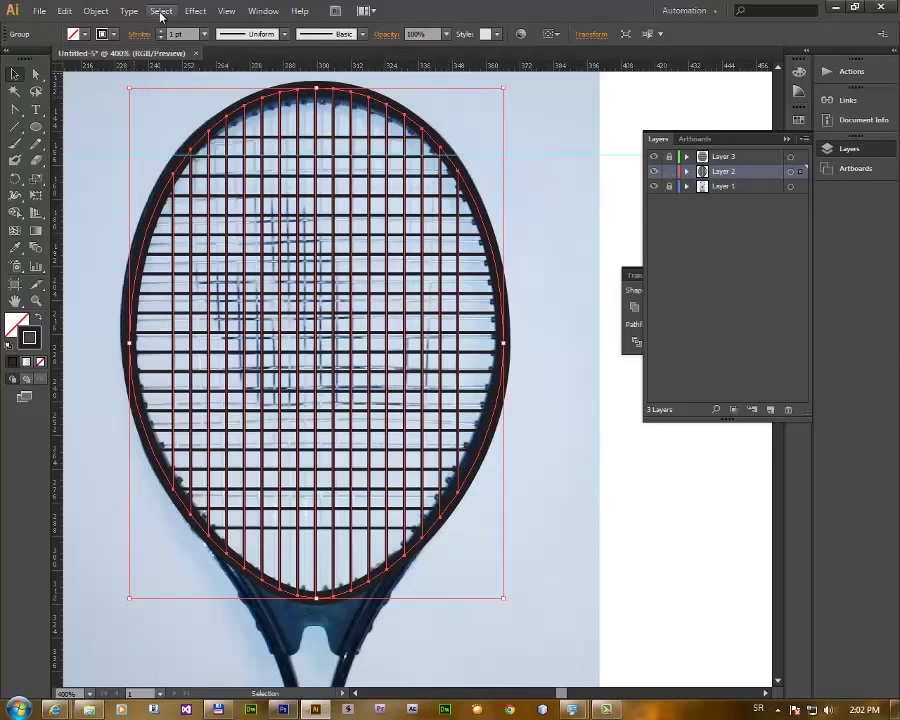
pyautogui.click(161, 12)
pyautogui.moveTo(180, 147)
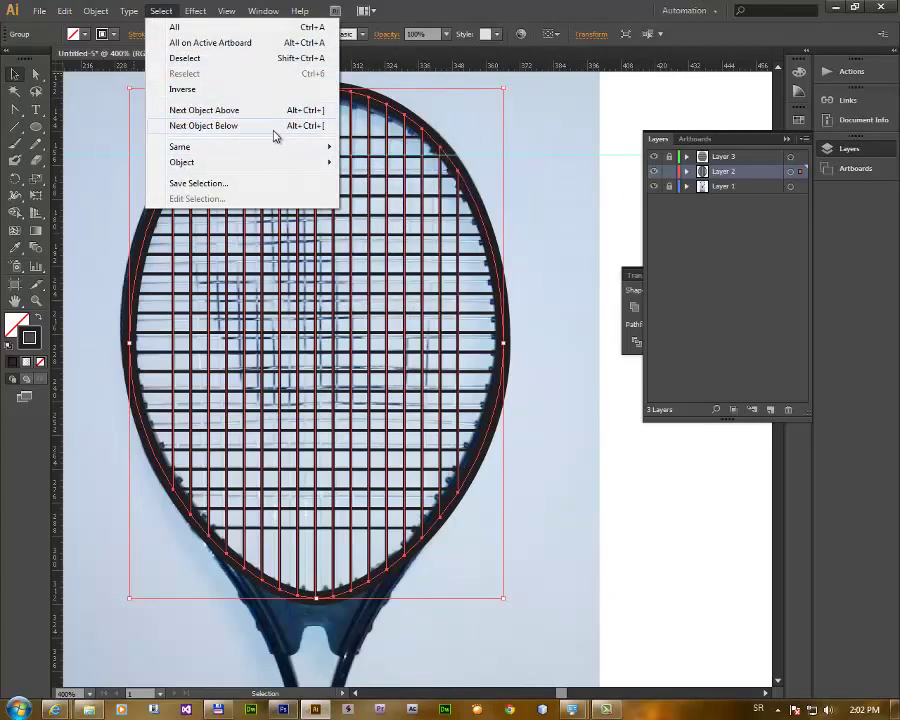
pyautogui.click(274, 128)
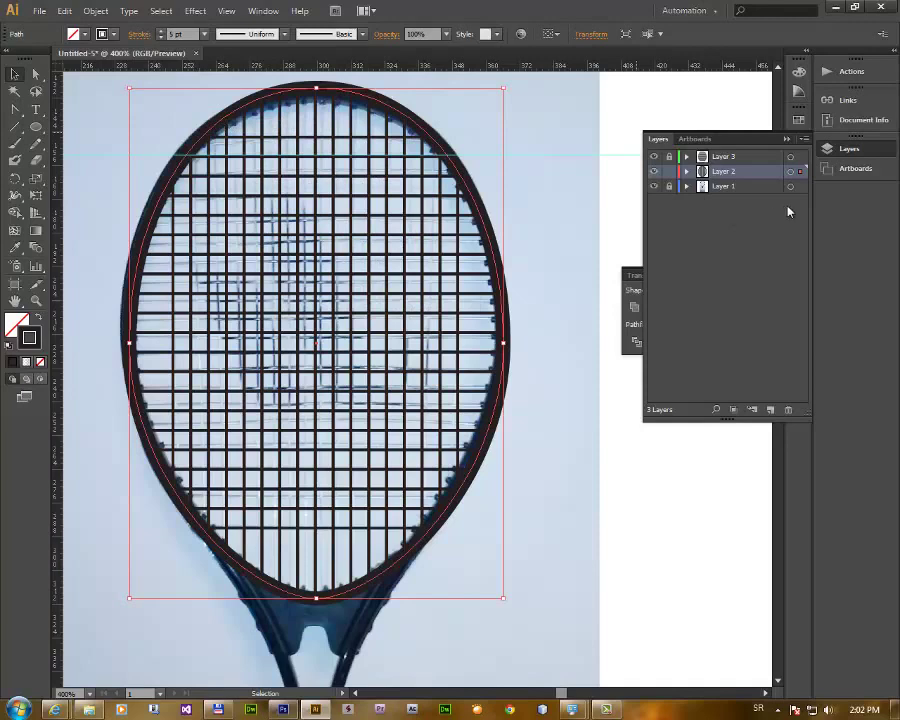
# - Move the frame ellipse onto a new Layer 4 and toggle the photo layer off and on to check the trace
pyautogui.click(771, 410)
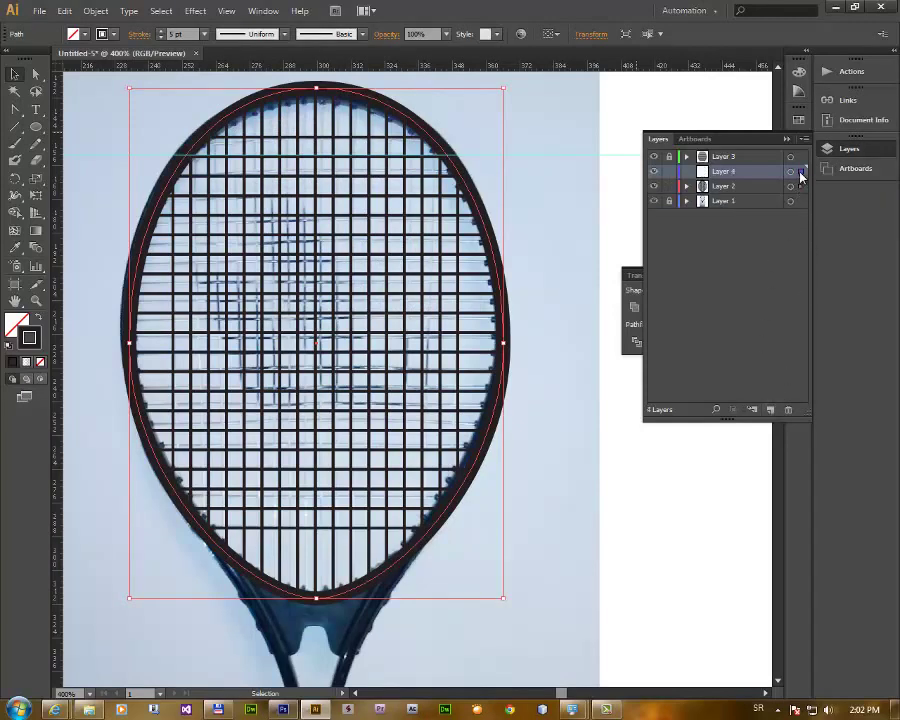
pyautogui.moveTo(800, 175); pyautogui.dragTo(760, 198)
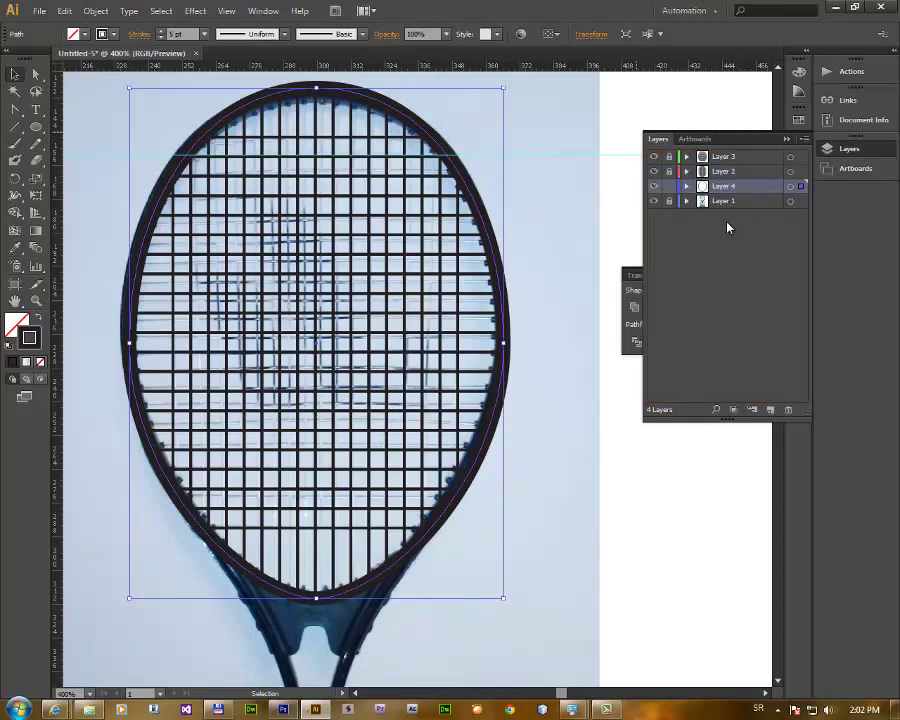
pyautogui.click(233, 114)
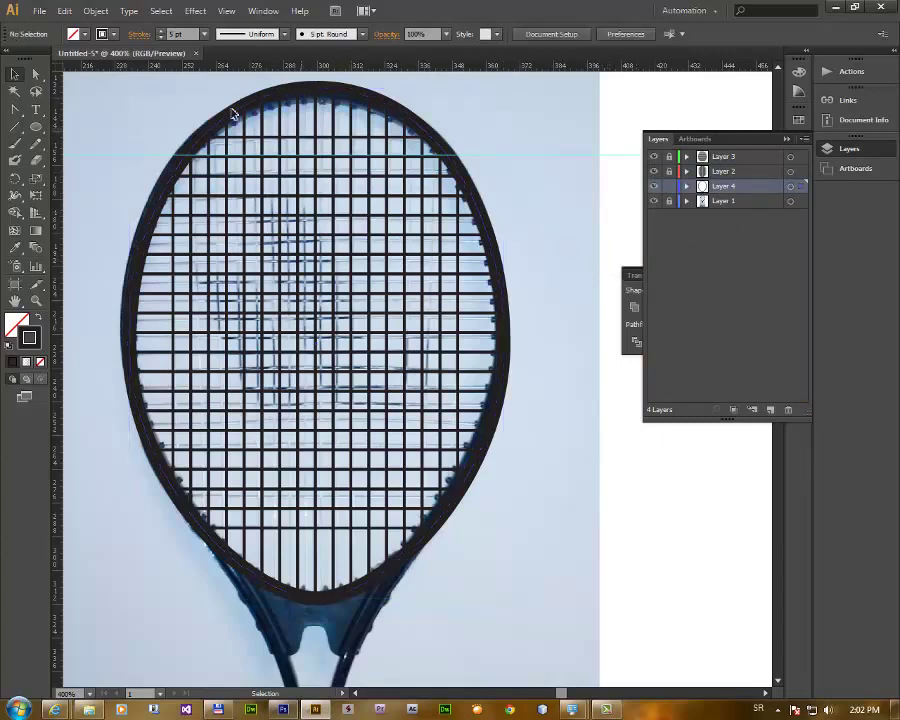
pyautogui.click(654, 202)
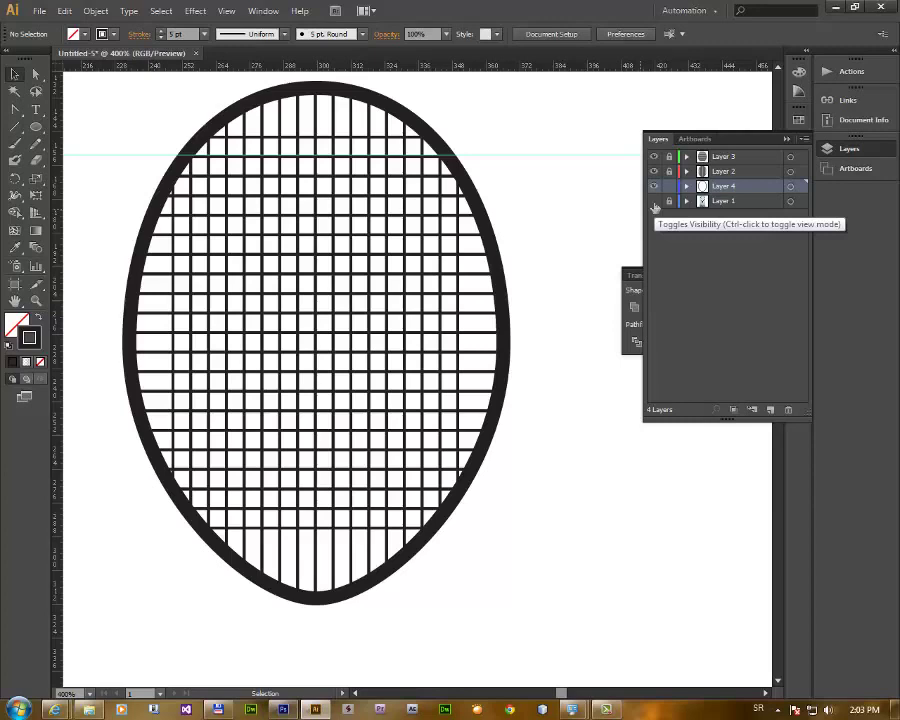
pyautogui.click(655, 206)
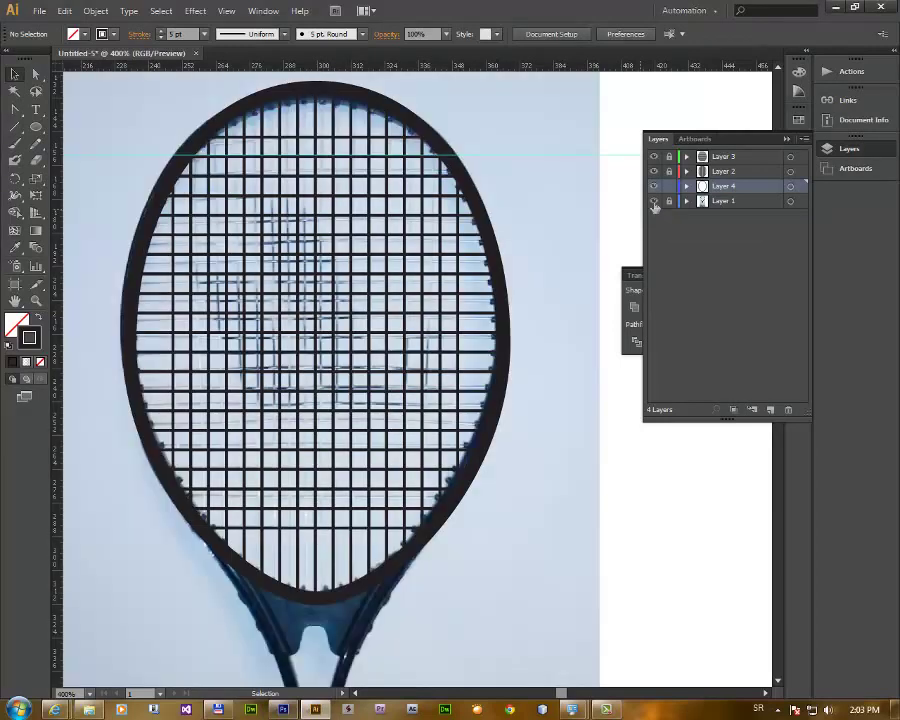
pyautogui.click(39, 11)
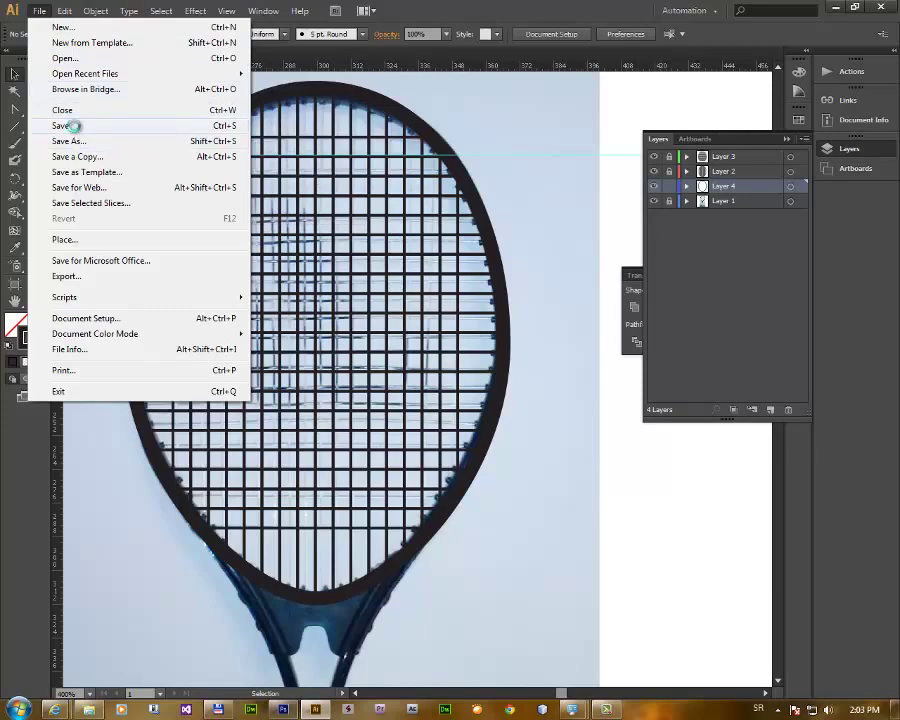
# - Save the drawing as Tennis.ai with the default Illustrator options and dismiss the stray window menu
pyautogui.click(76, 141)
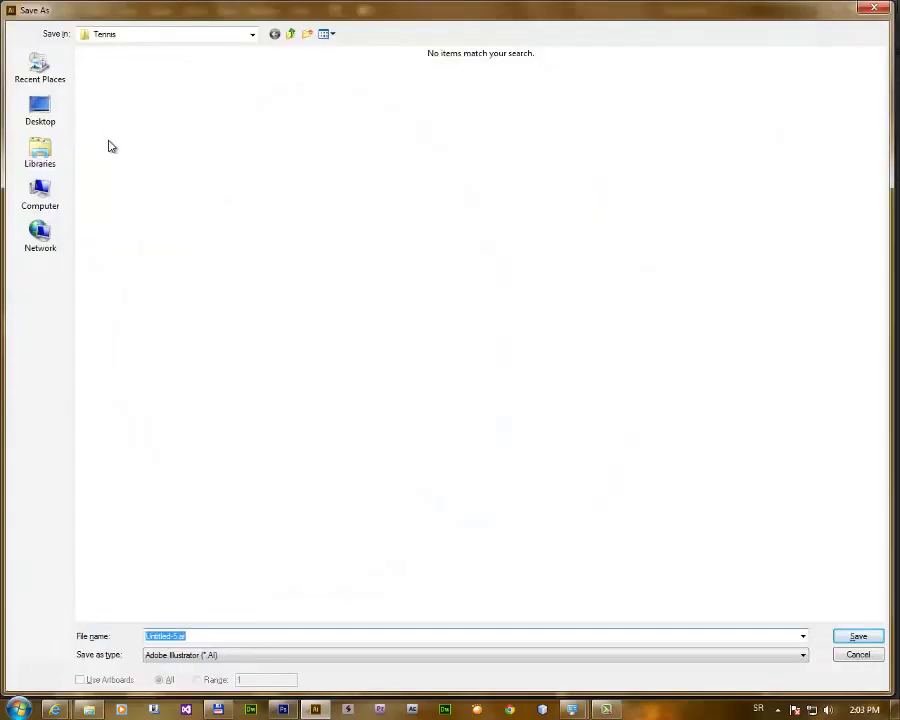
pyautogui.write('te')
pyautogui.press('BackSpace')
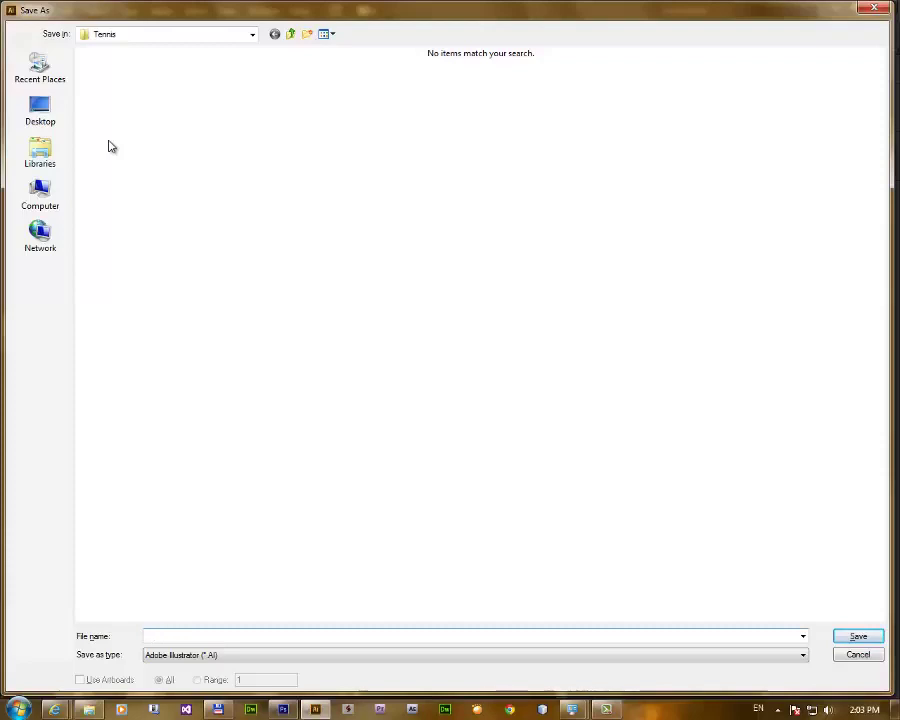
pyautogui.write('Tennis')
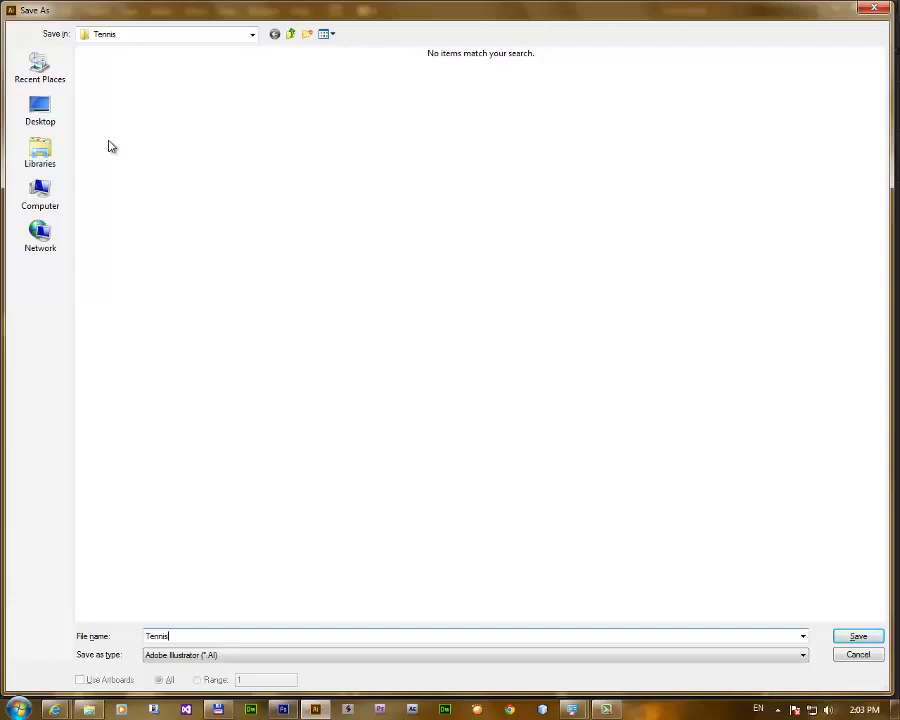
pyautogui.press('Return')
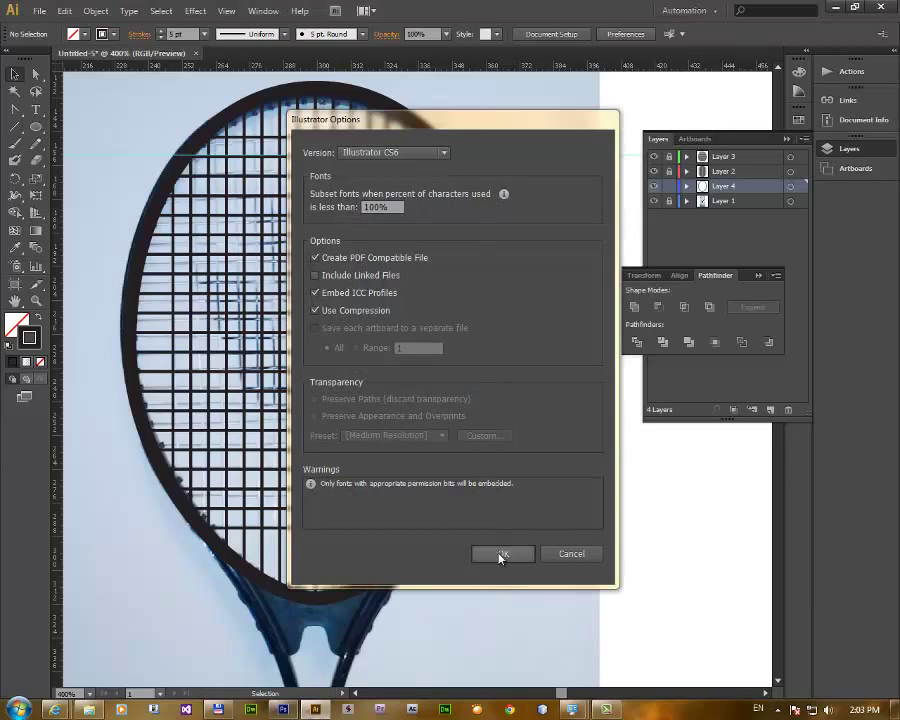
pyautogui.click(500, 555)
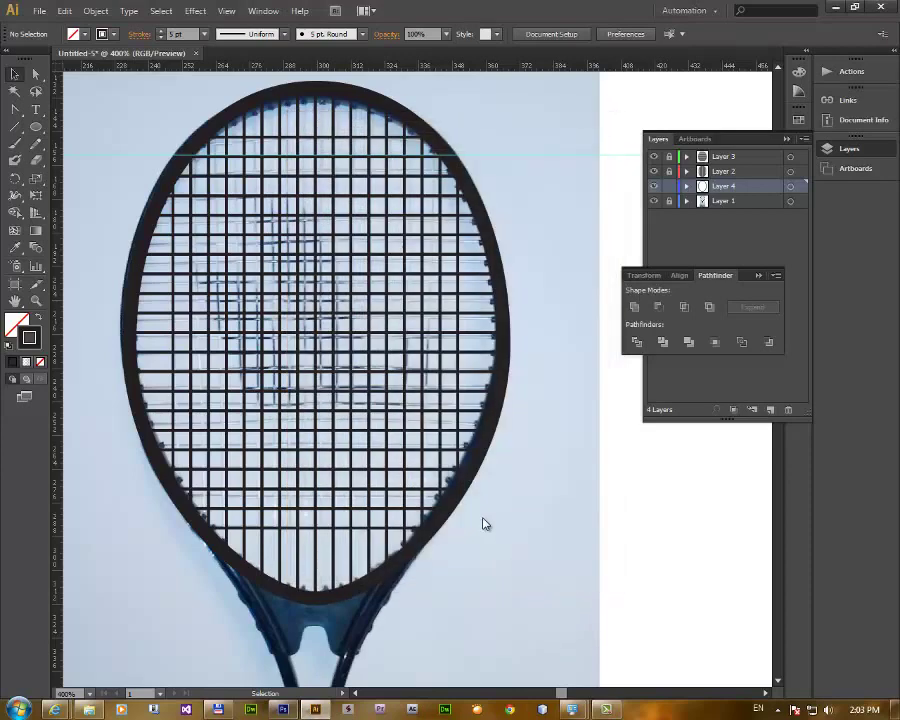
pyautogui.hotkey('alt', 'space')
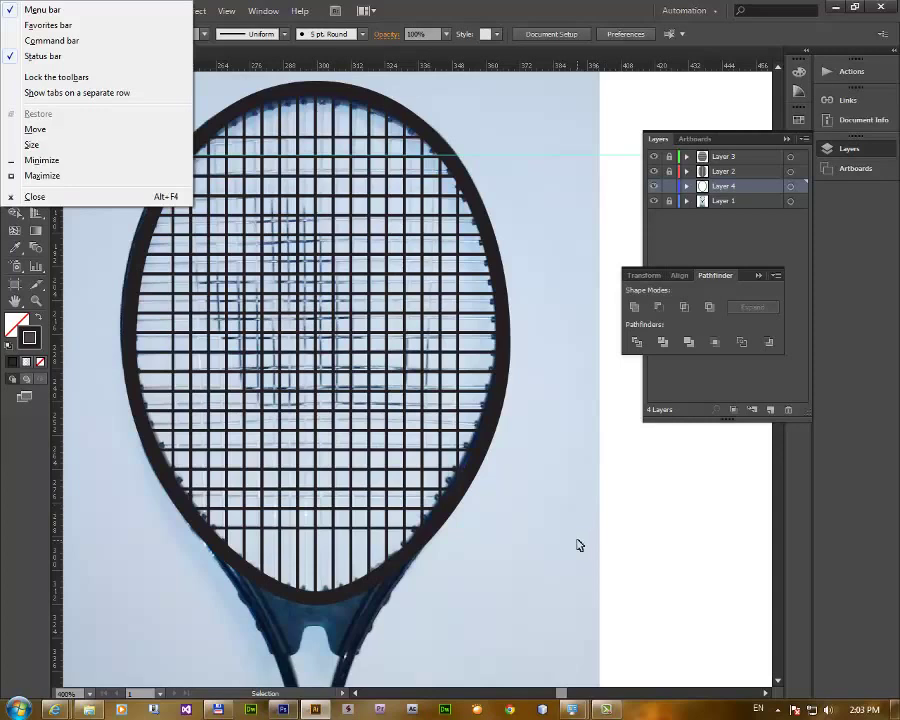
pyautogui.click(316, 709)
pyautogui.press('Escape')
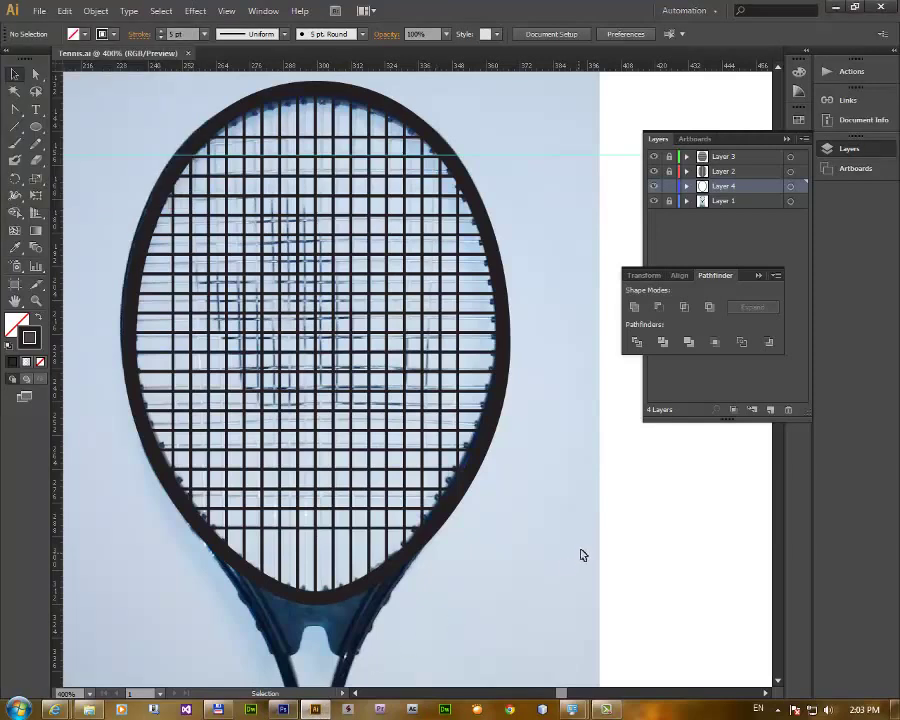
# - Zoom in on the racket throat, close the Pathfinder panel, and add a new Layer 5
pyautogui.moveTo(593, 543); pyautogui.dragTo(595, 485)
pyautogui.moveTo(518, 557)
pyautogui.mouseDown()
pyautogui.moveTo(509, 455)
pyautogui.moveTo(526, 410)
pyautogui.mouseUp()
pyautogui.moveTo(495, 508); pyautogui.dragTo(490, 448)
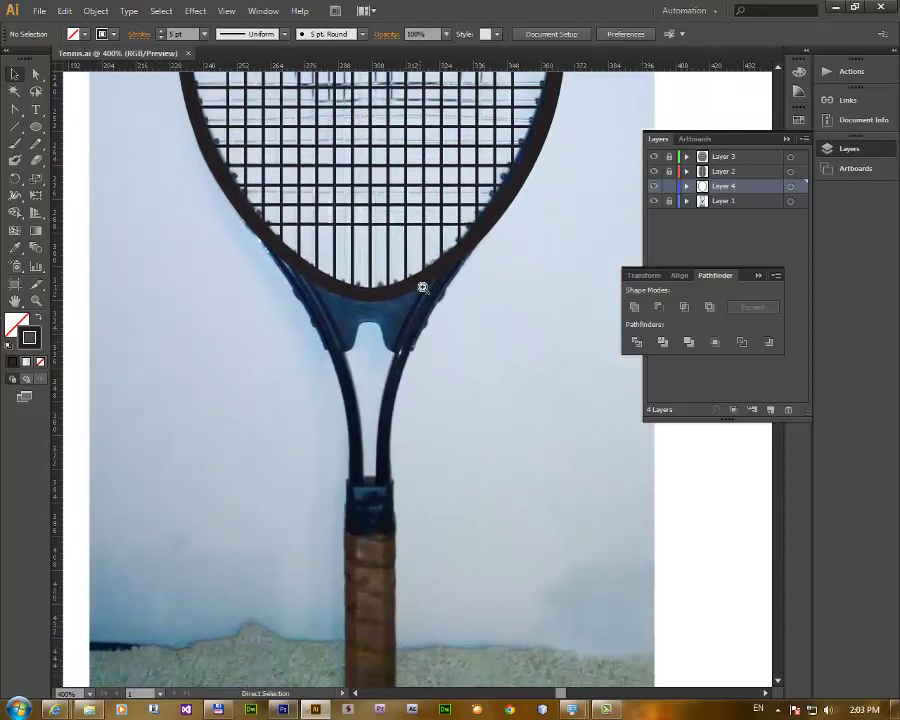
pyautogui.click(422, 287)
pyautogui.moveTo(420, 330); pyautogui.dragTo(481, 396)
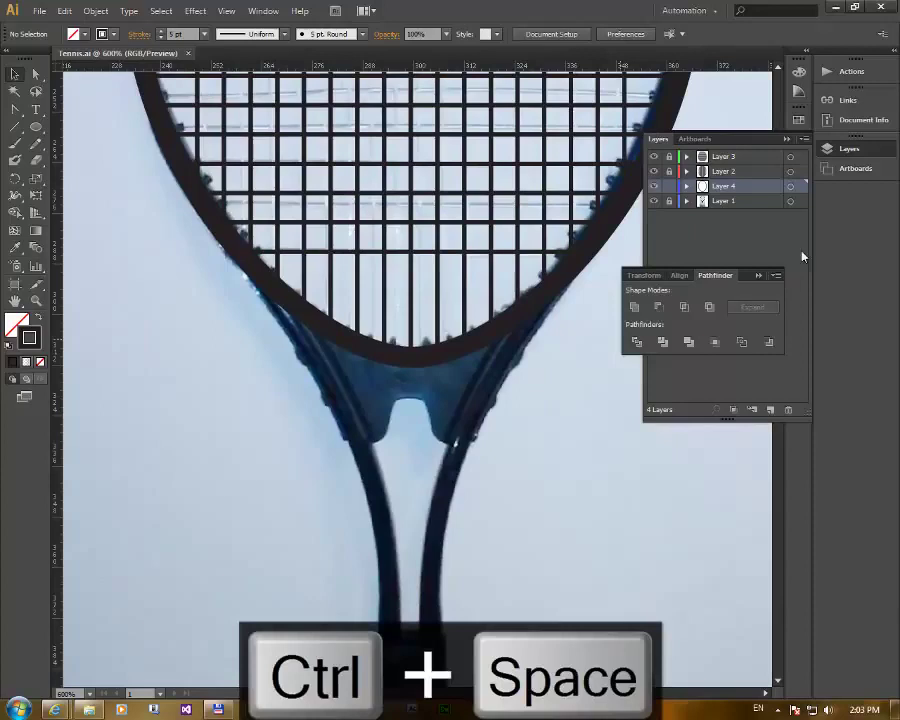
pyautogui.click(758, 275)
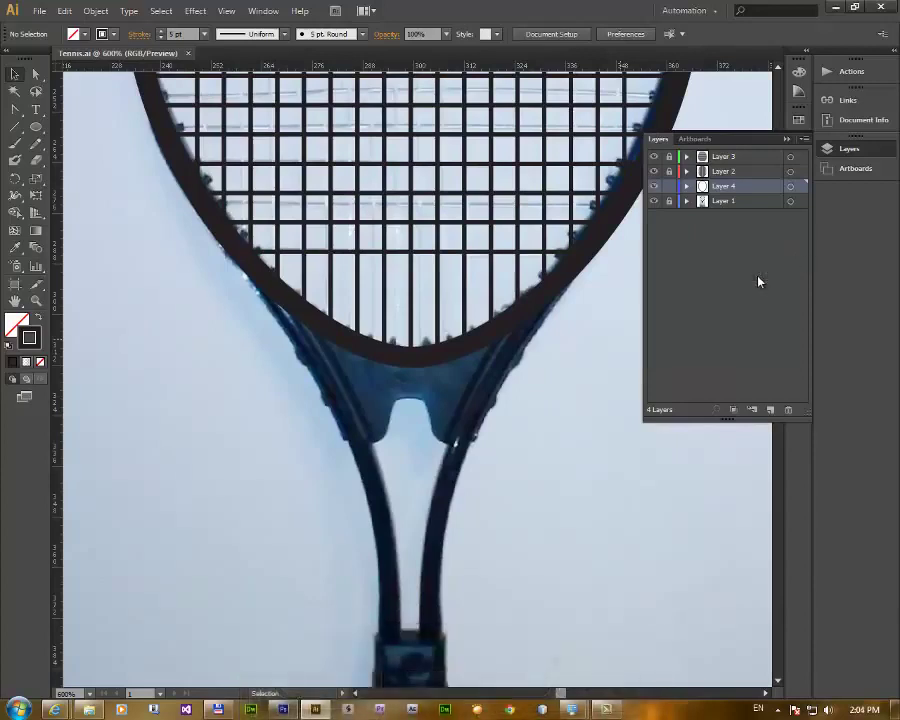
pyautogui.click(771, 411)
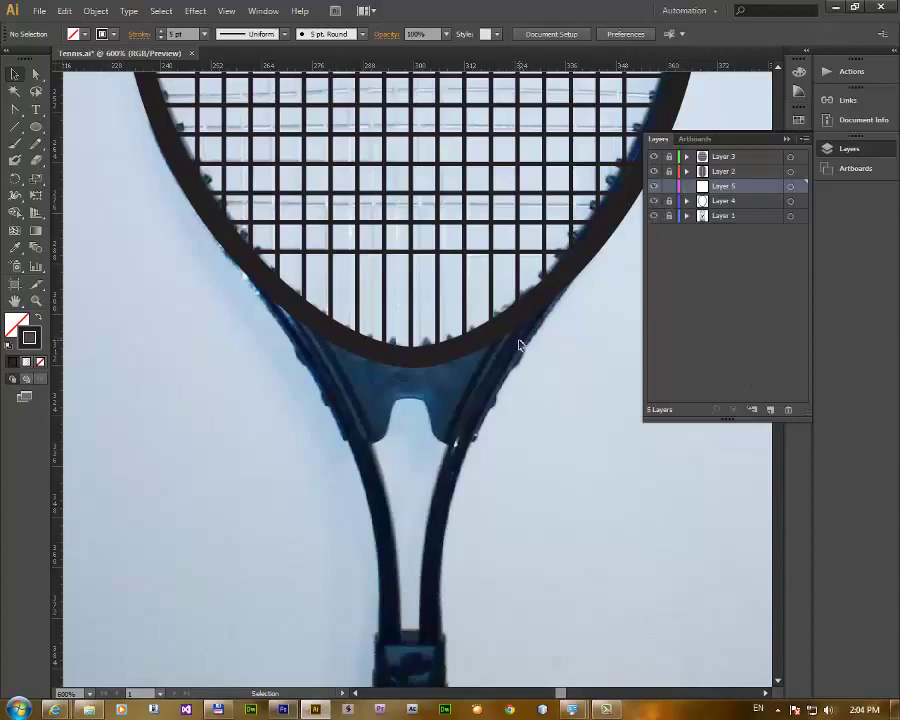
pyautogui.moveTo(538, 352); pyautogui.dragTo(494, 341)
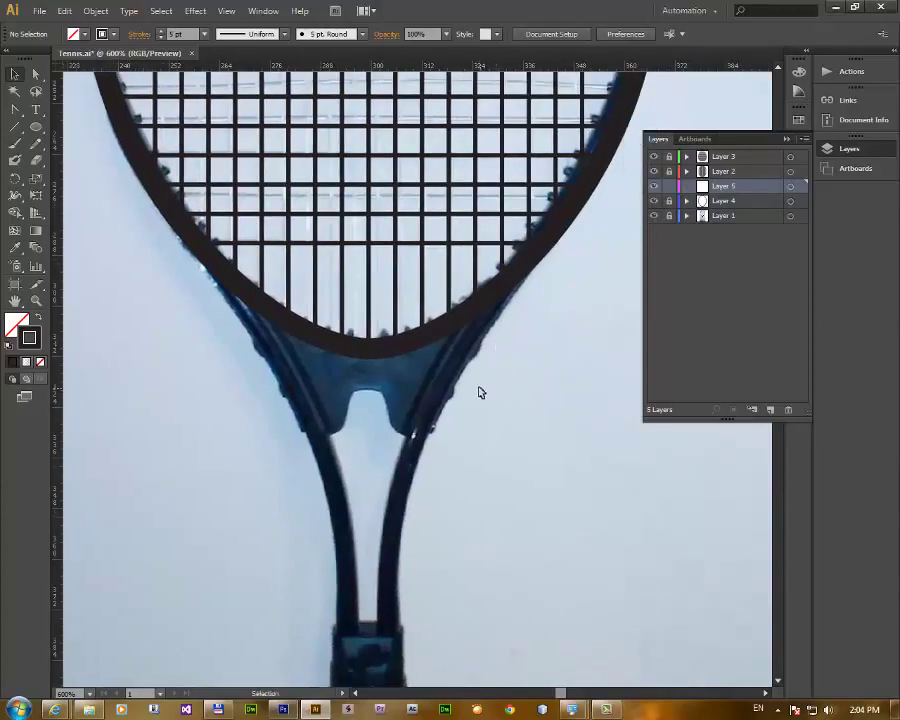
# - Set stroke to None, place a vertical guide on the racket's centre line, and enable Smart Guides
pyautogui.click(40, 363)
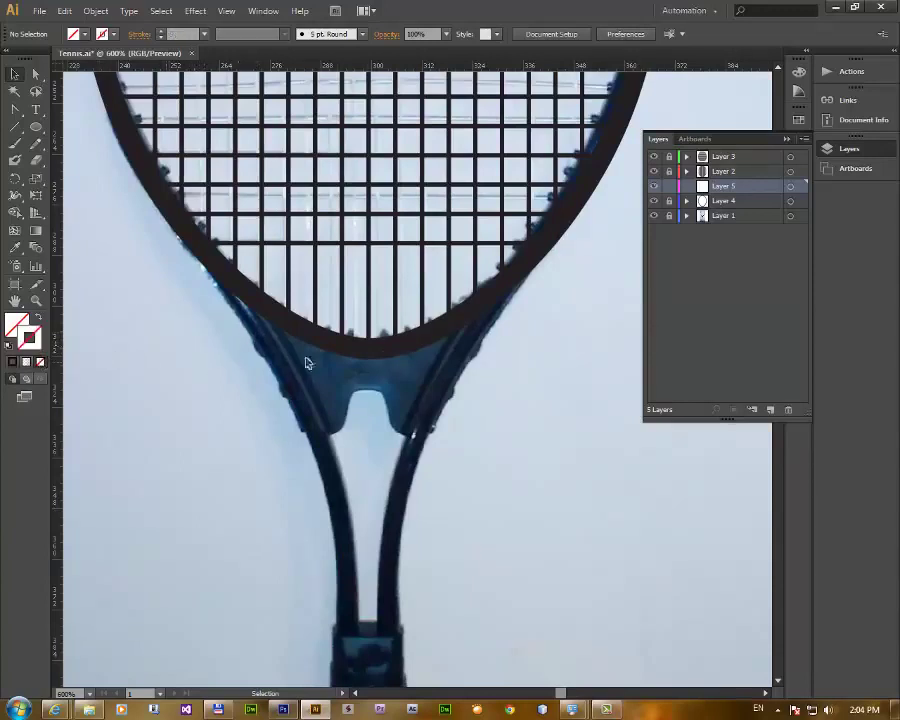
pyautogui.press('p')
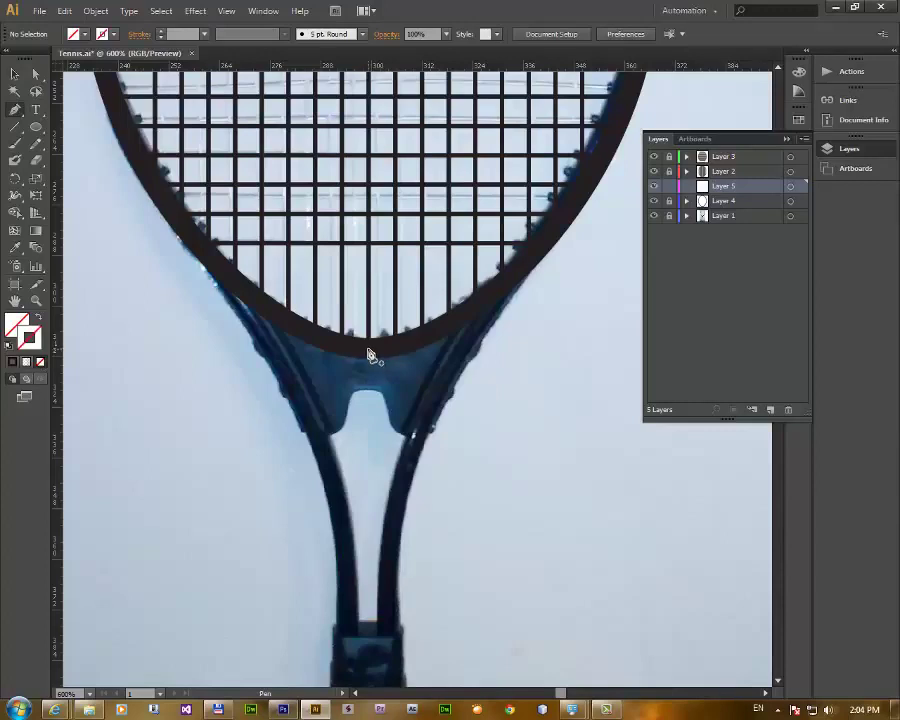
pyautogui.moveTo(58, 367); pyautogui.dragTo(369, 388)
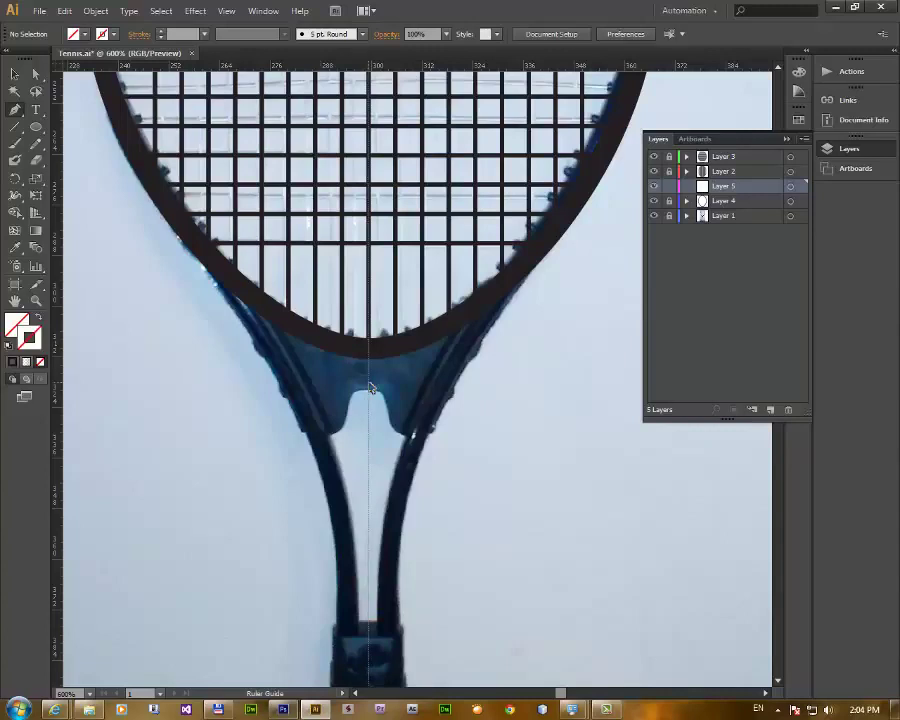
pyautogui.keyDown('ctrl'); pyautogui.keyDown('alt'); pyautogui.click(452, 424); pyautogui.keyUp('alt'); pyautogui.keyUp('ctrl')
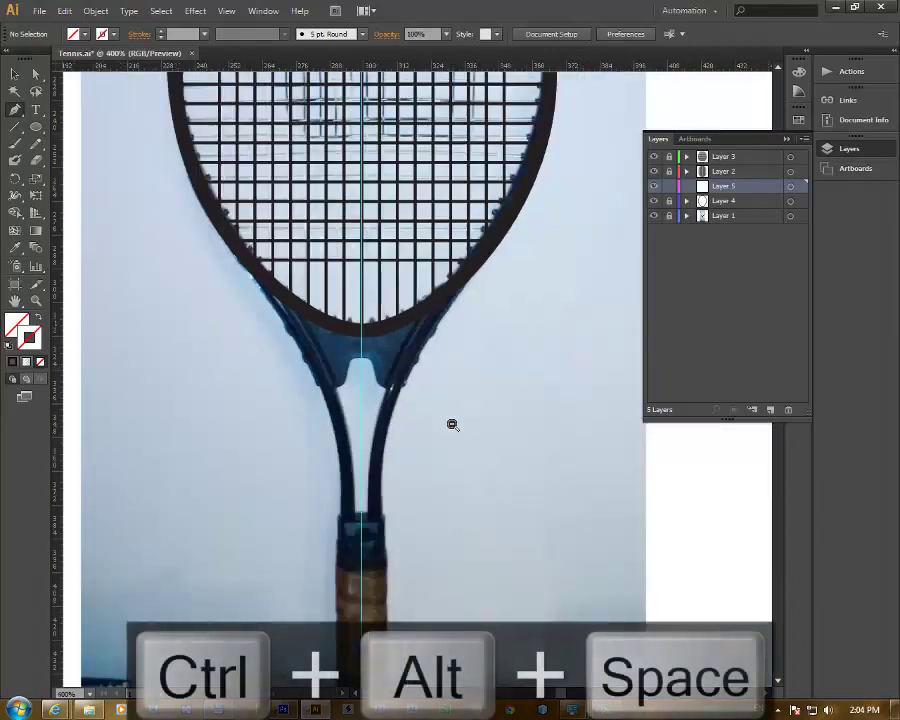
pyautogui.keyDown('ctrl'); pyautogui.click(451, 423); pyautogui.keyUp('ctrl')
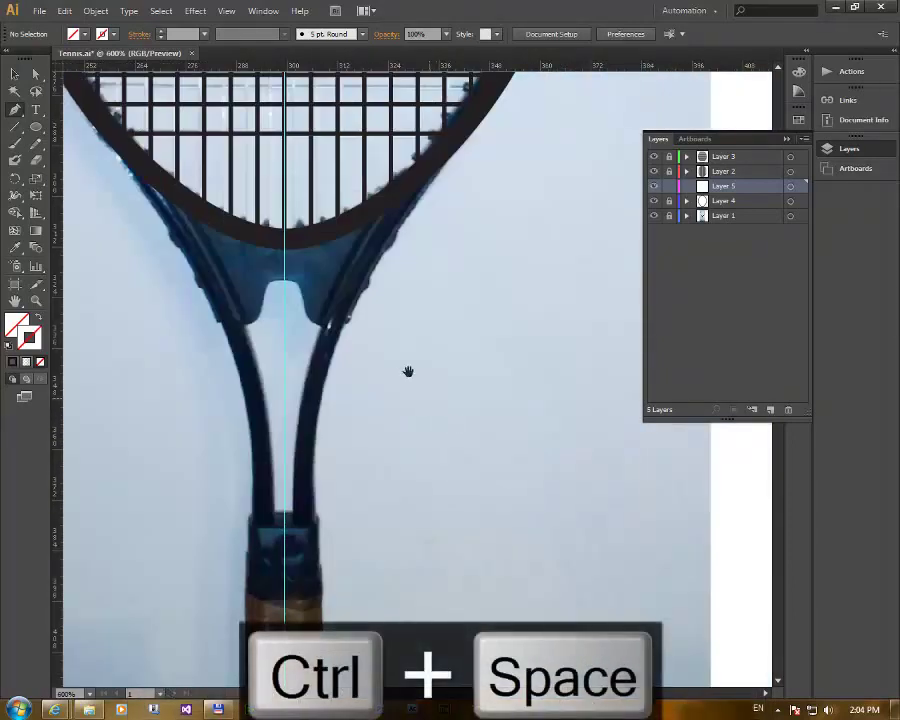
pyautogui.moveTo(408, 371); pyautogui.dragTo(440, 454)
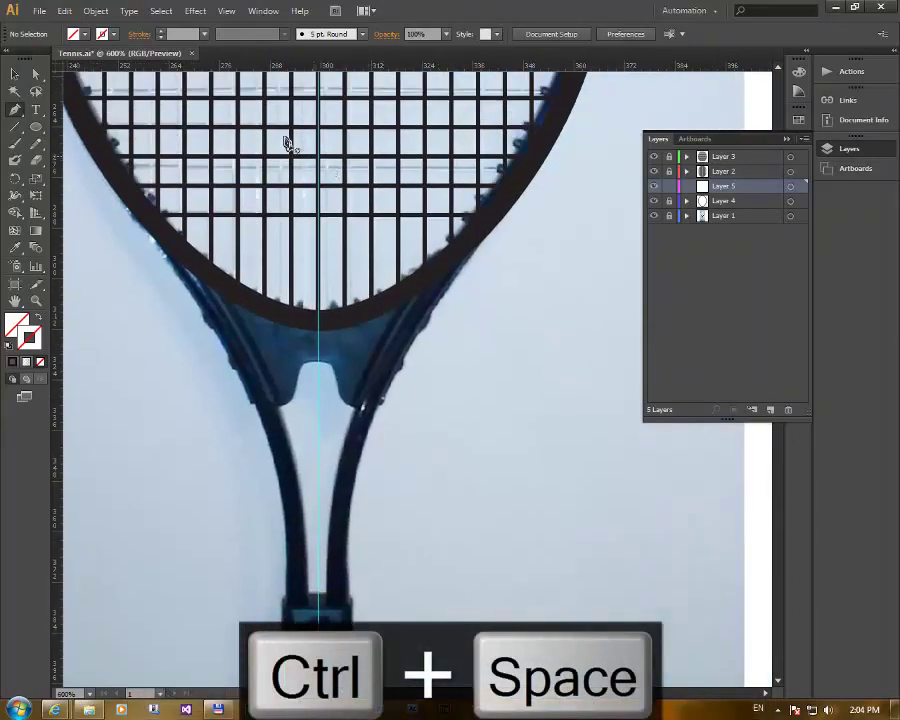
pyautogui.click(226, 11)
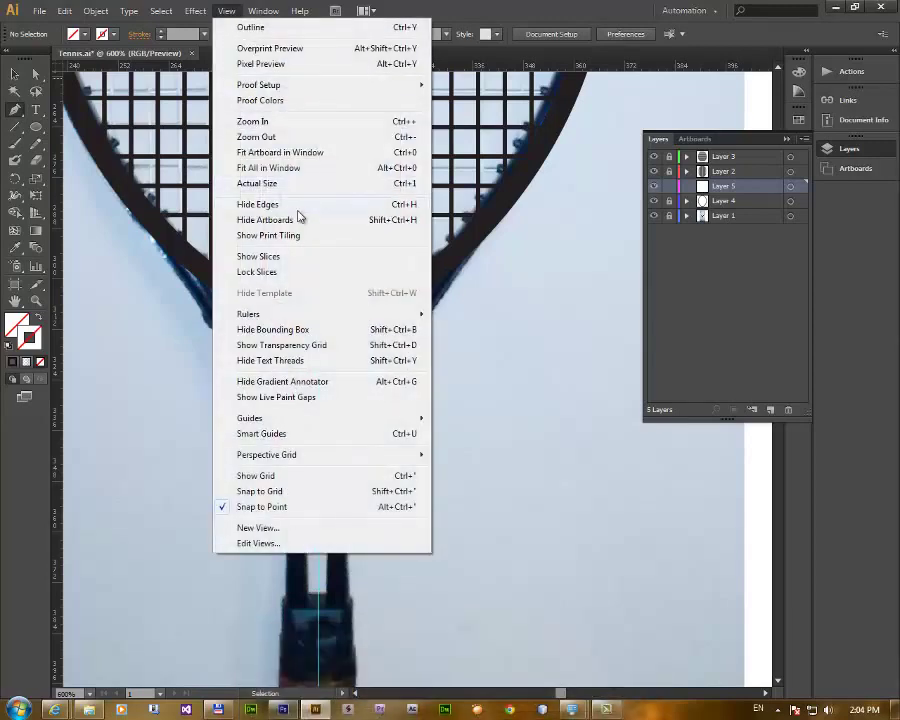
pyautogui.click(328, 434)
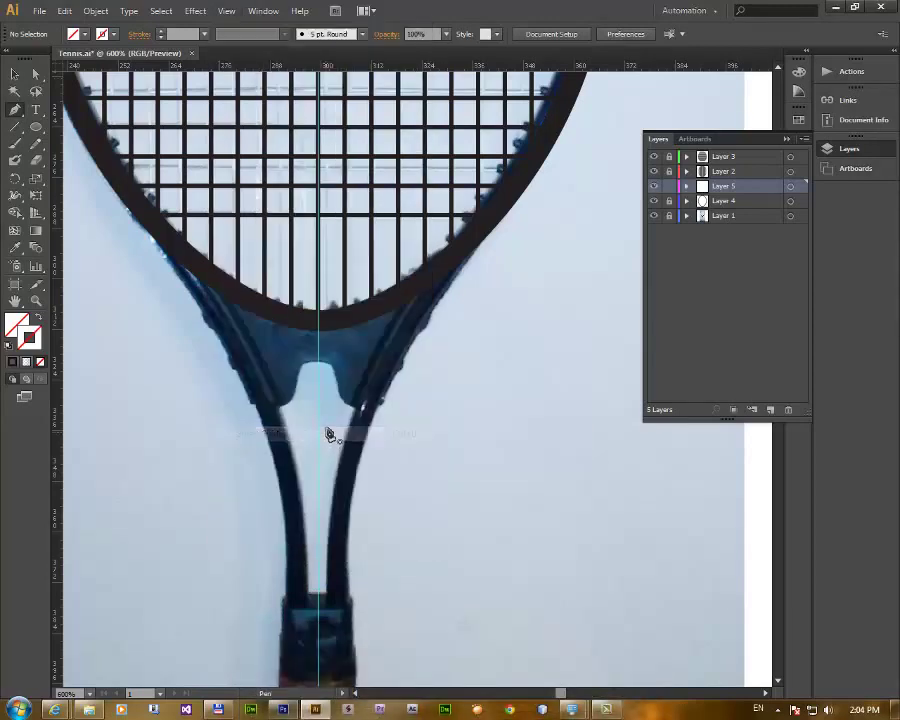
# - Pen-trace the throat's right side from the top centre along the frame down to the shaft's inner edge
pyautogui.press('v')
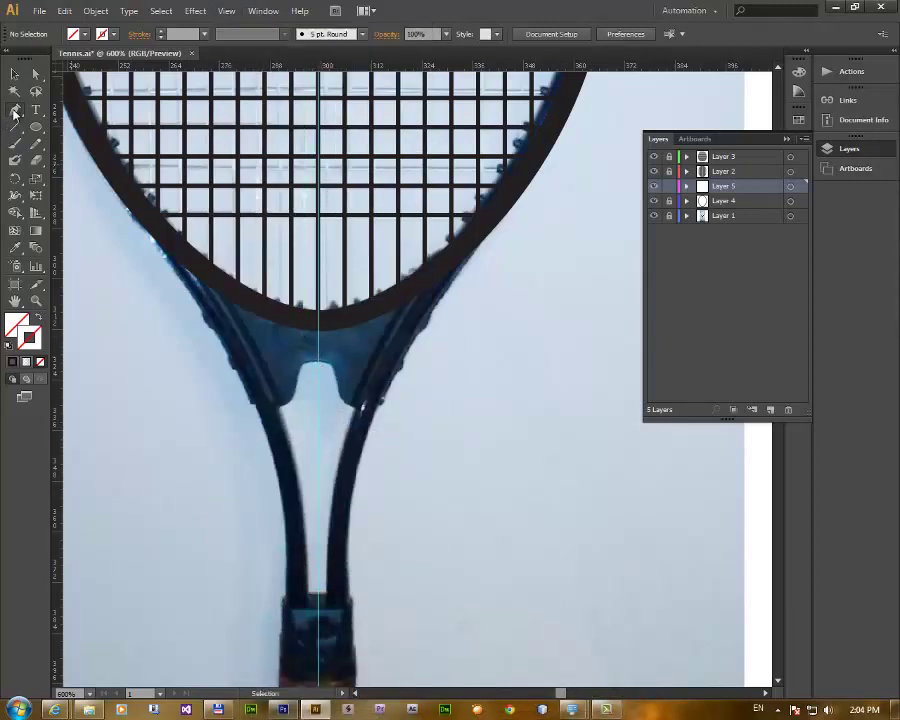
pyautogui.click(14, 111)
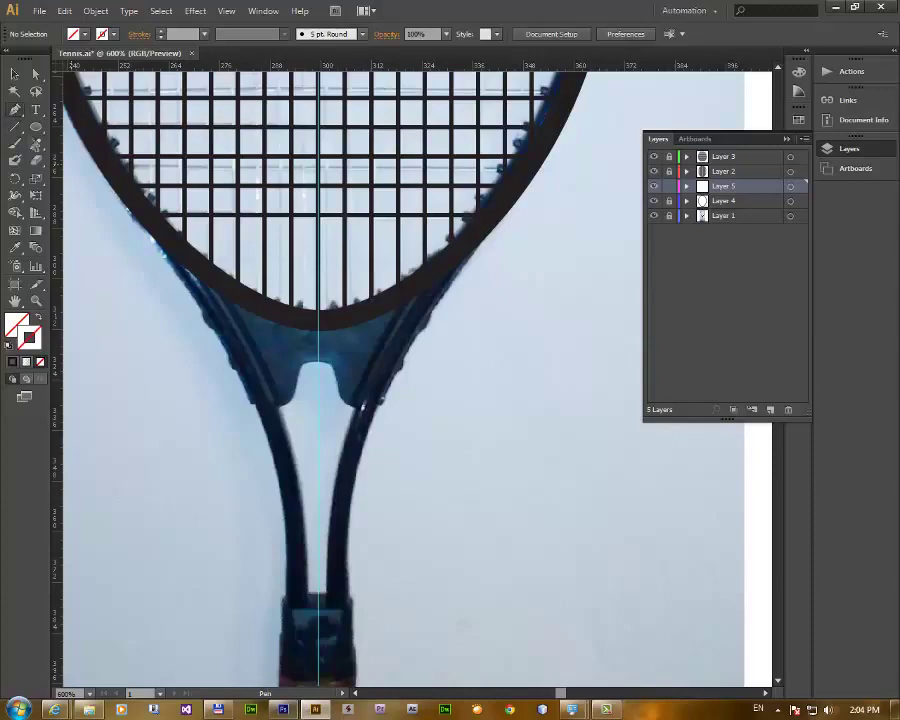
pyautogui.click(320, 326)
pyautogui.moveTo(380, 310); pyautogui.dragTo(430, 287)
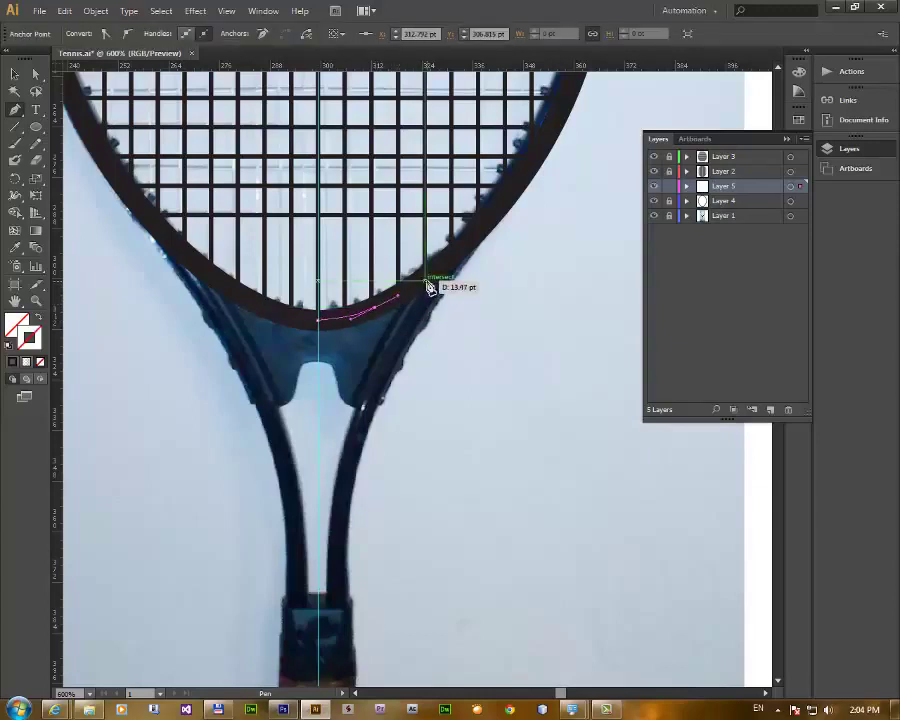
pyautogui.click(427, 283)
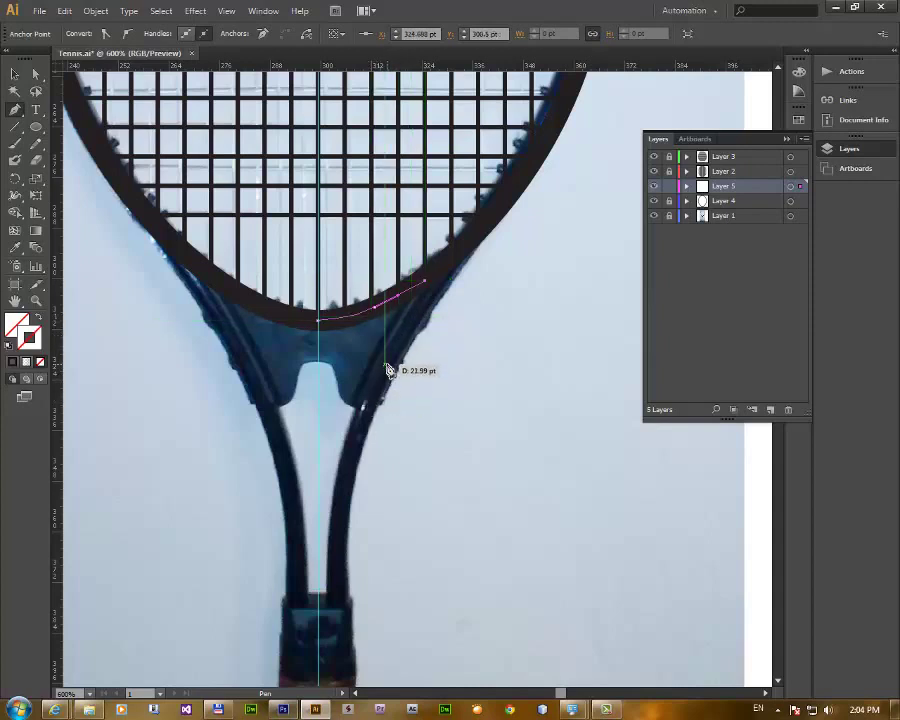
pyautogui.moveTo(377, 379); pyautogui.dragTo(366, 412)
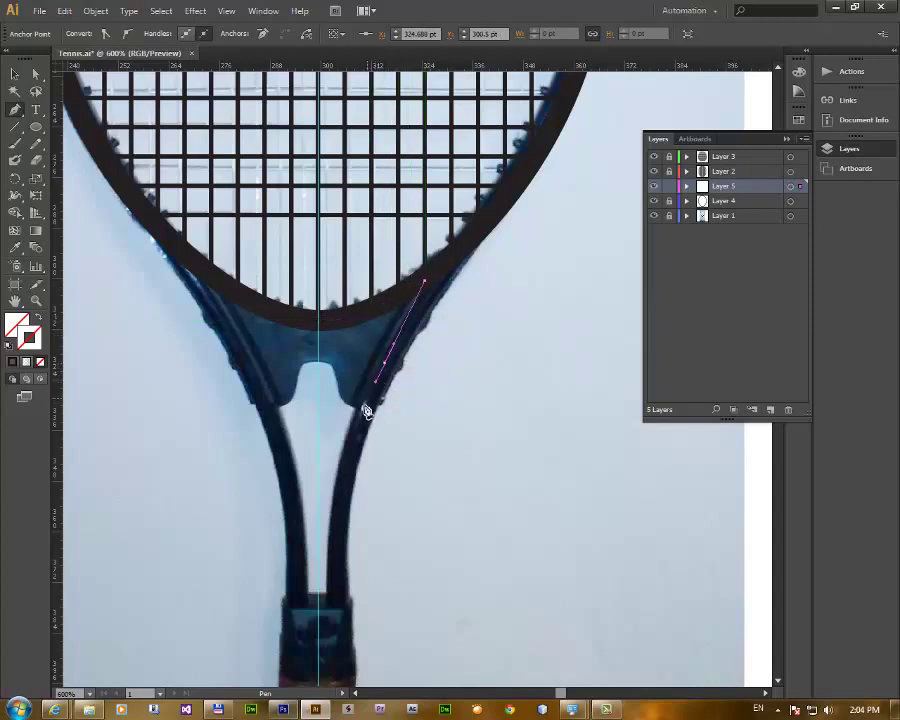
pyautogui.hotkey('ctrl', 'space')
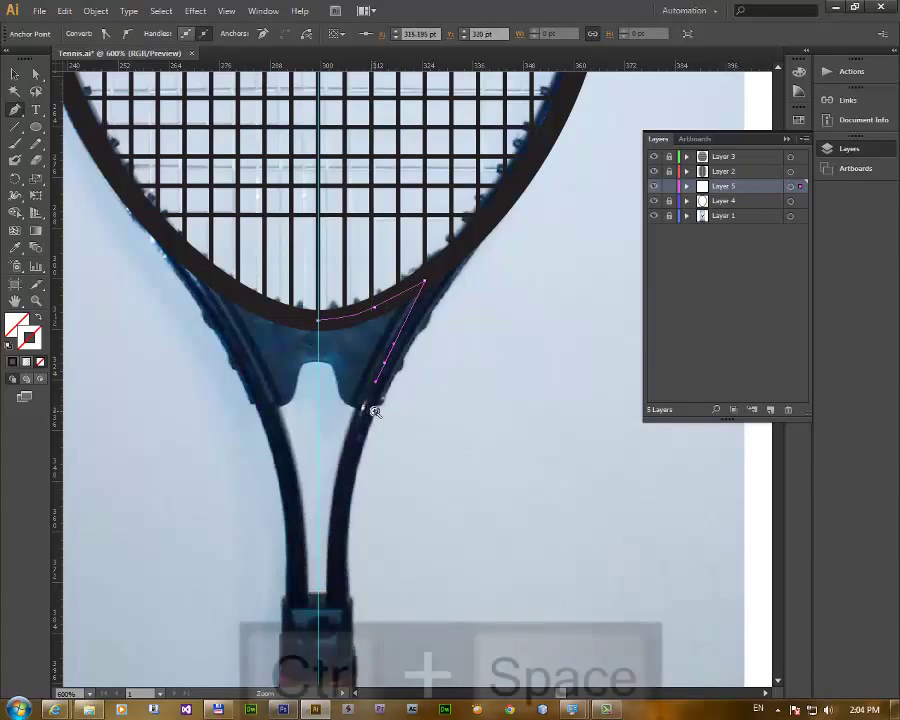
pyautogui.click(366, 407)
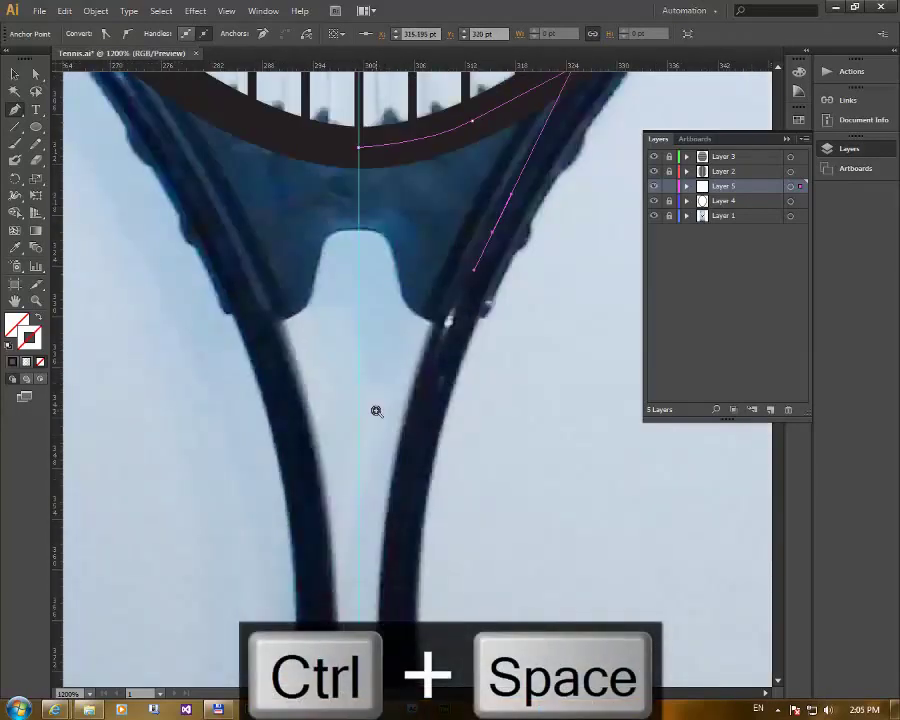
pyautogui.click(376, 410)
pyautogui.moveTo(454, 331); pyautogui.dragTo(408, 535)
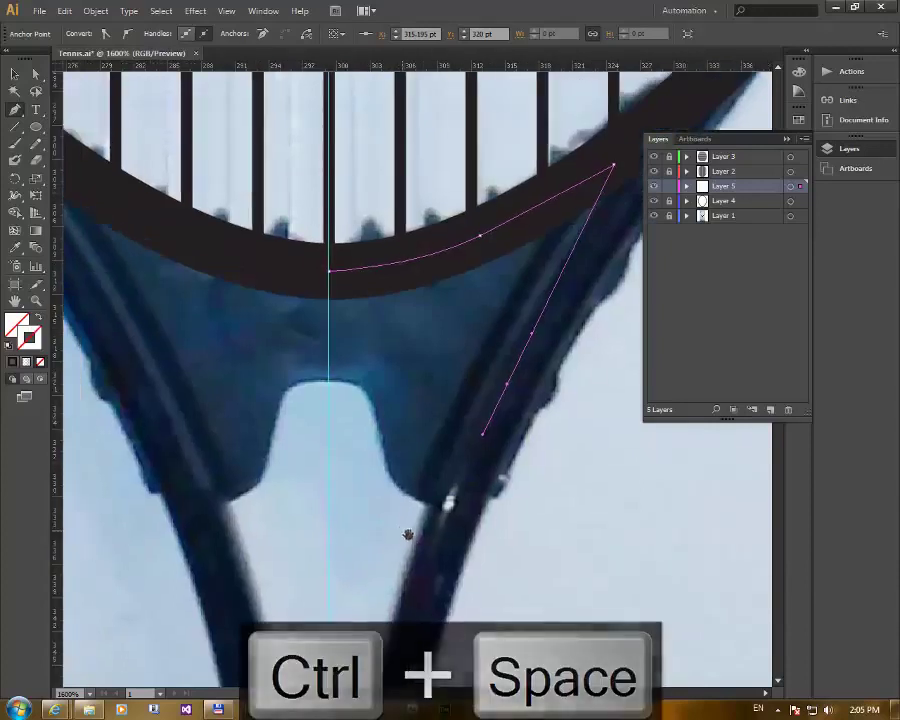
pyautogui.moveTo(458, 516); pyautogui.dragTo(434, 504)
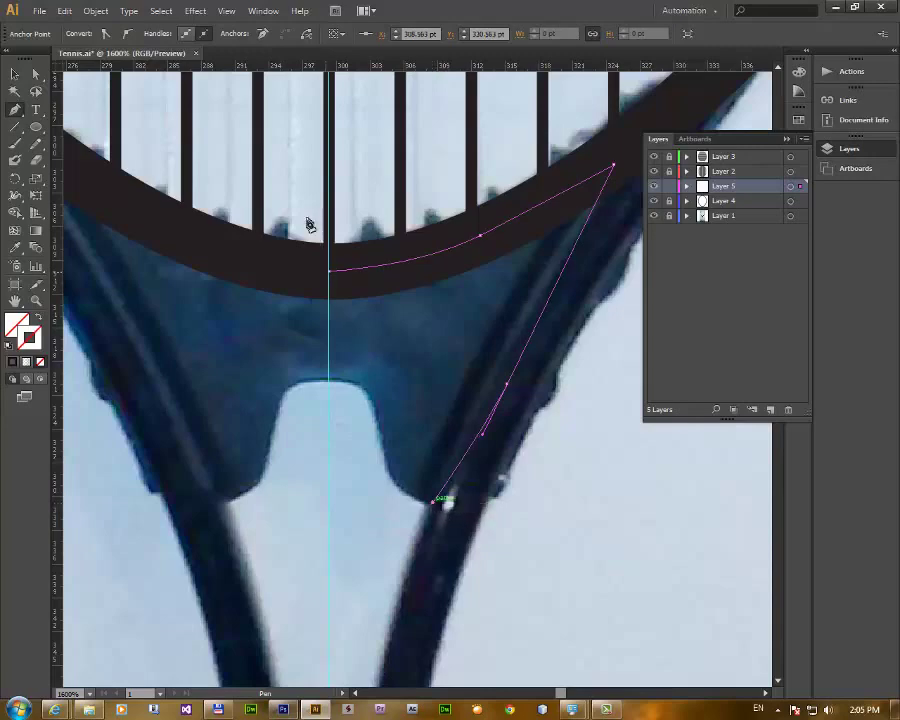
# - With smart guides off, continue the outline up around the inner notch to end on the centre line
pyautogui.click(238, 12)
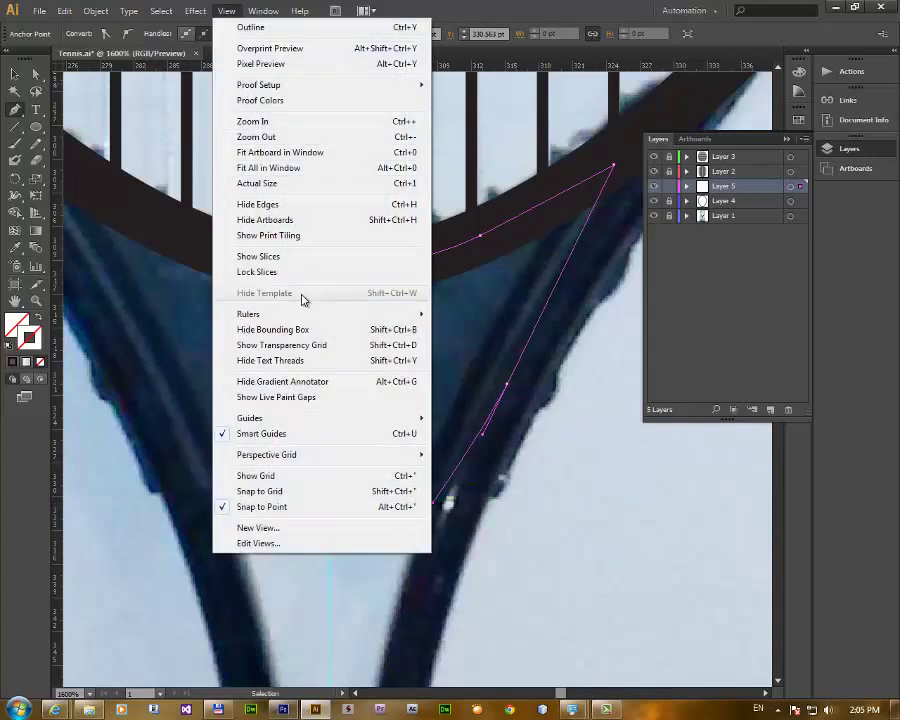
pyautogui.click(330, 436)
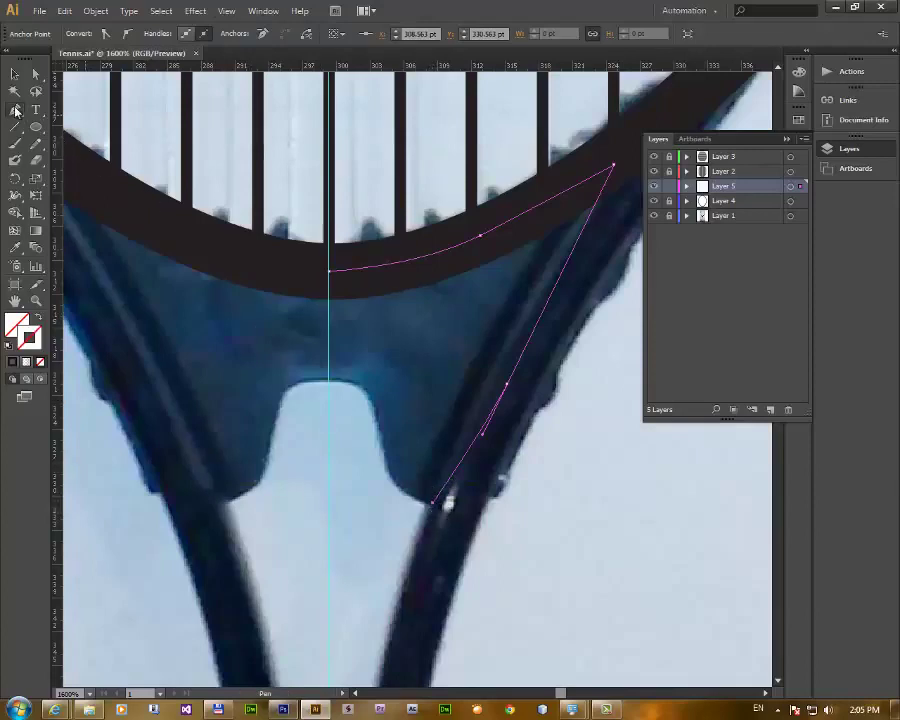
pyautogui.click(15, 110)
pyautogui.click(381, 455)
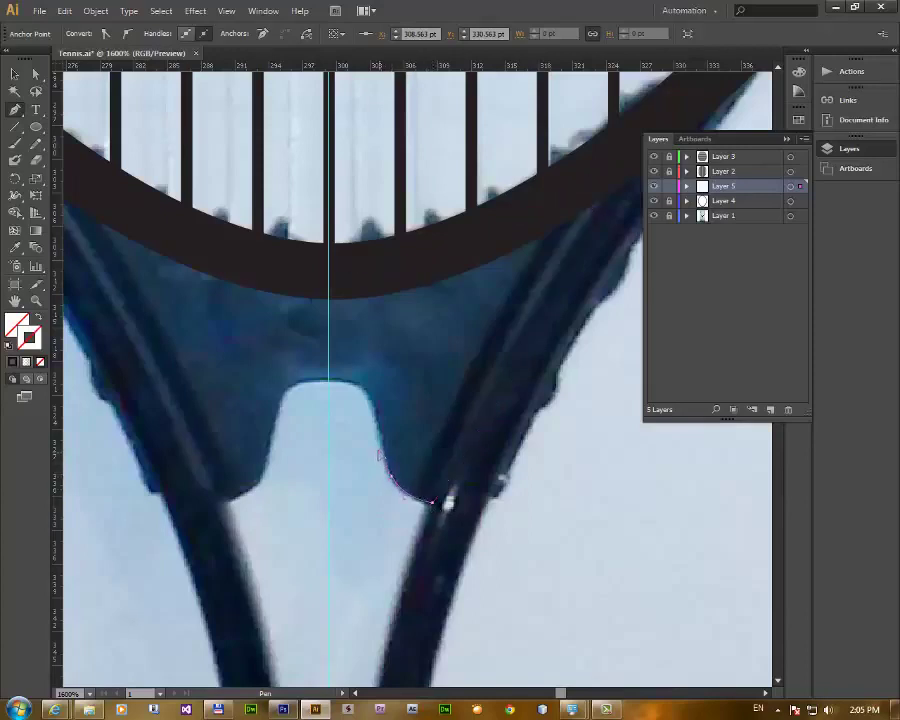
pyautogui.click(368, 402)
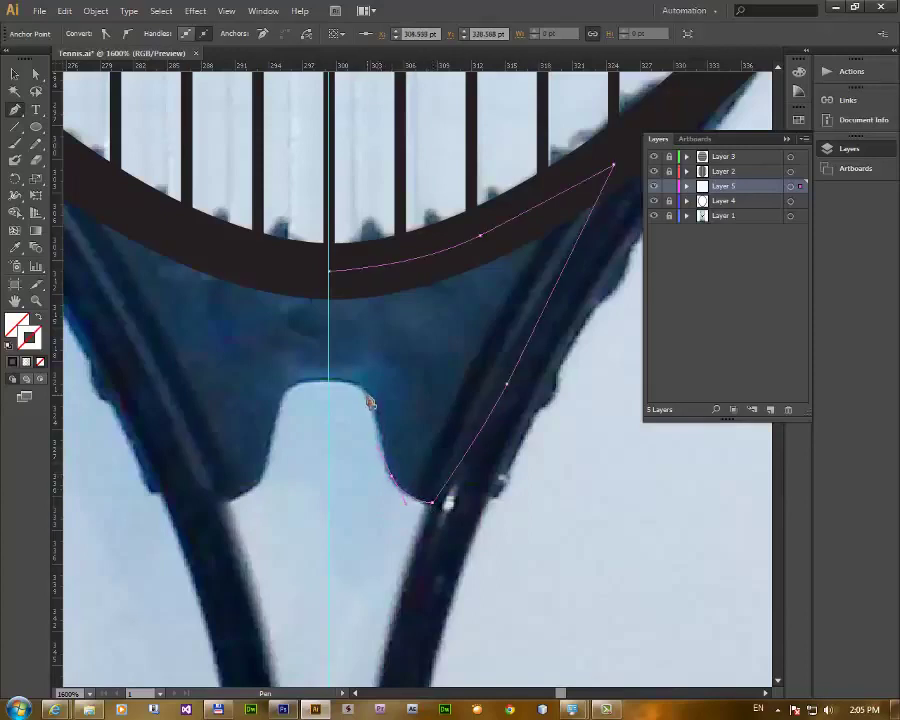
pyautogui.click(355, 378)
pyautogui.click(352, 378)
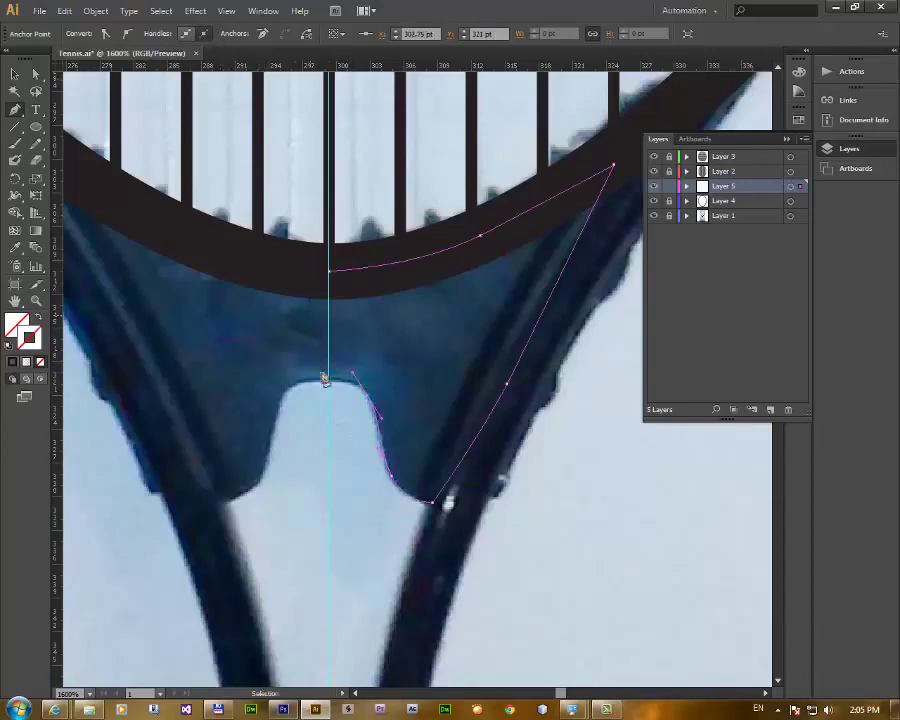
pyautogui.click(340, 387)
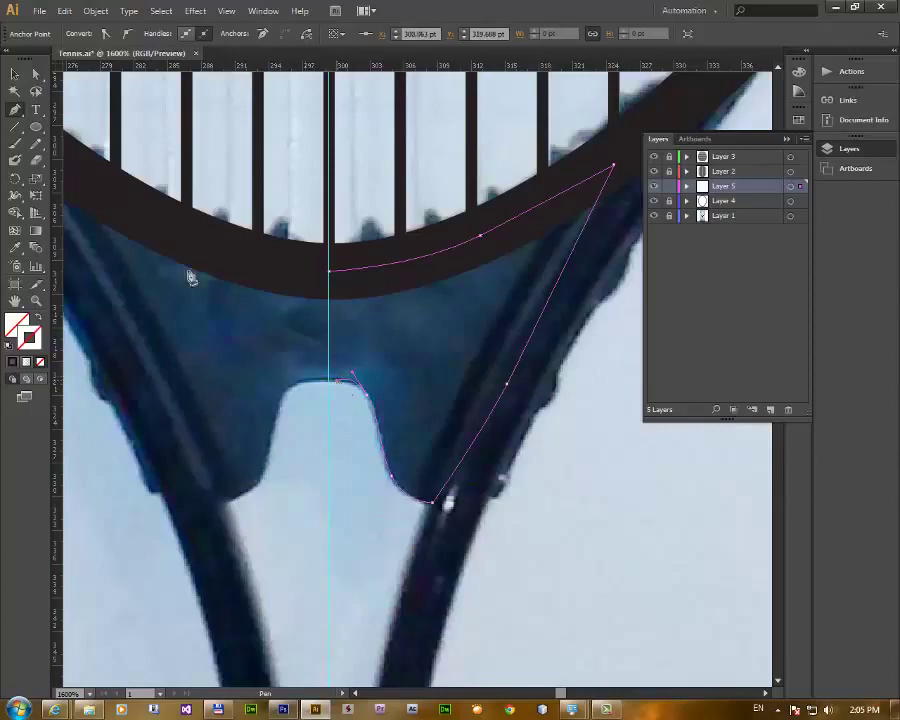
# - Re-enable smart guides and adjust the notch anchors and curve to sit on the centre line
pyautogui.press('a')
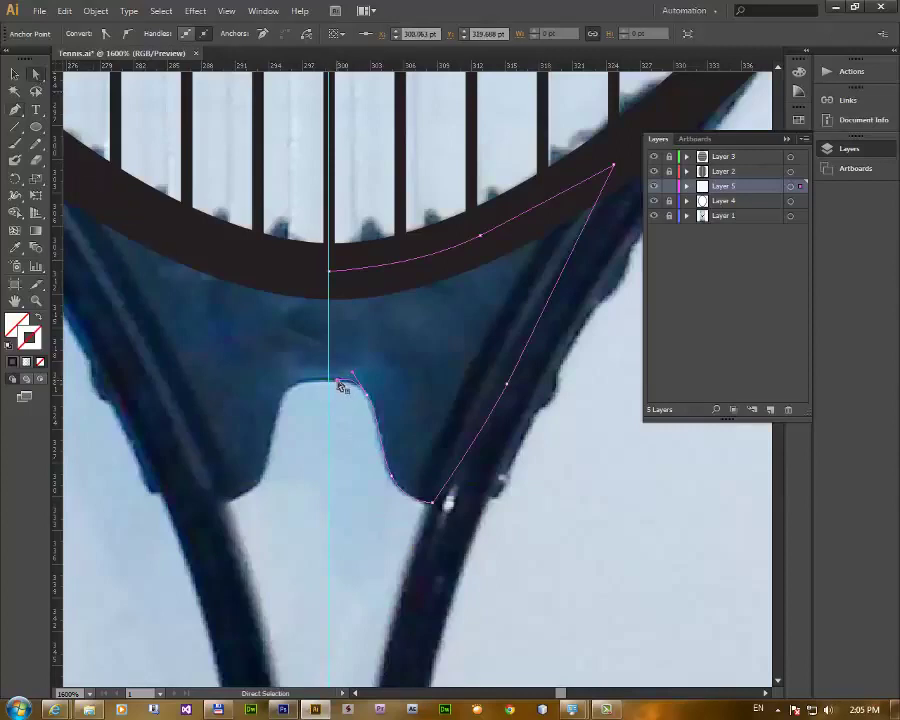
pyautogui.click(226, 11)
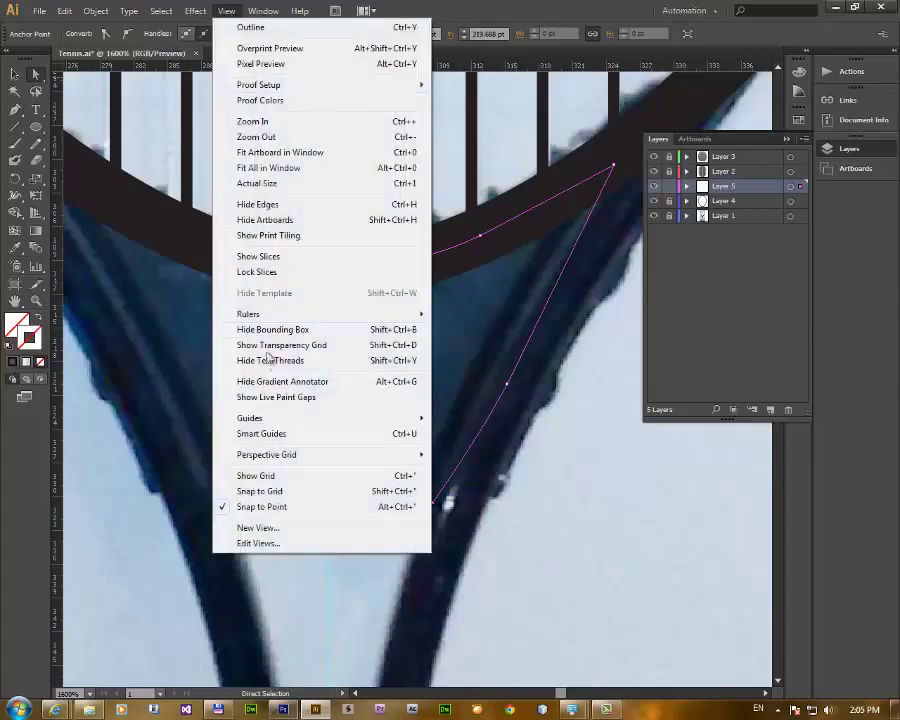
pyautogui.click(286, 433)
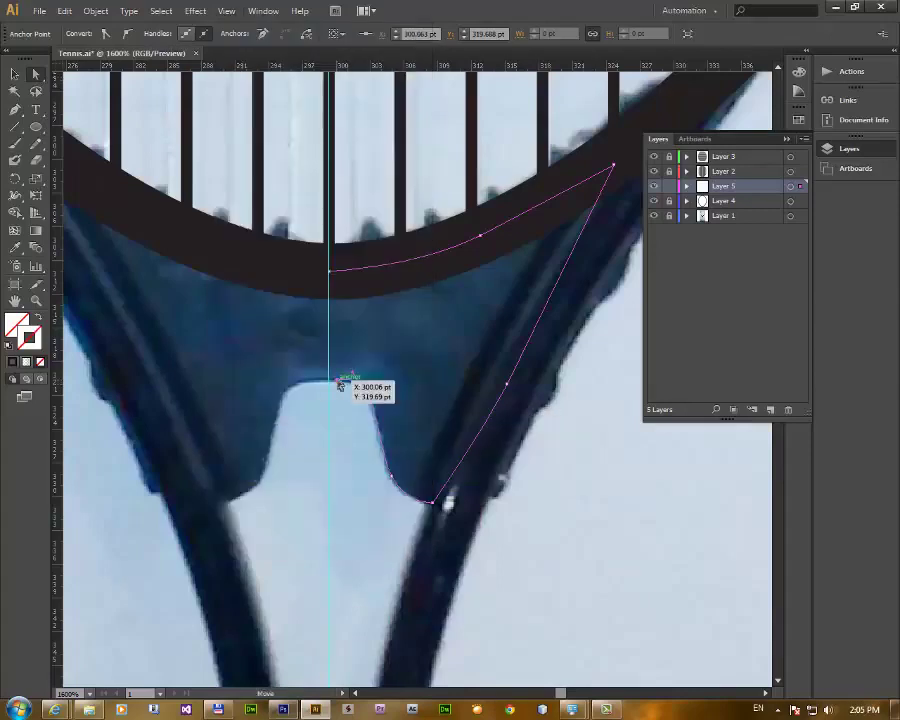
pyautogui.moveTo(335, 380); pyautogui.dragTo(330, 379)
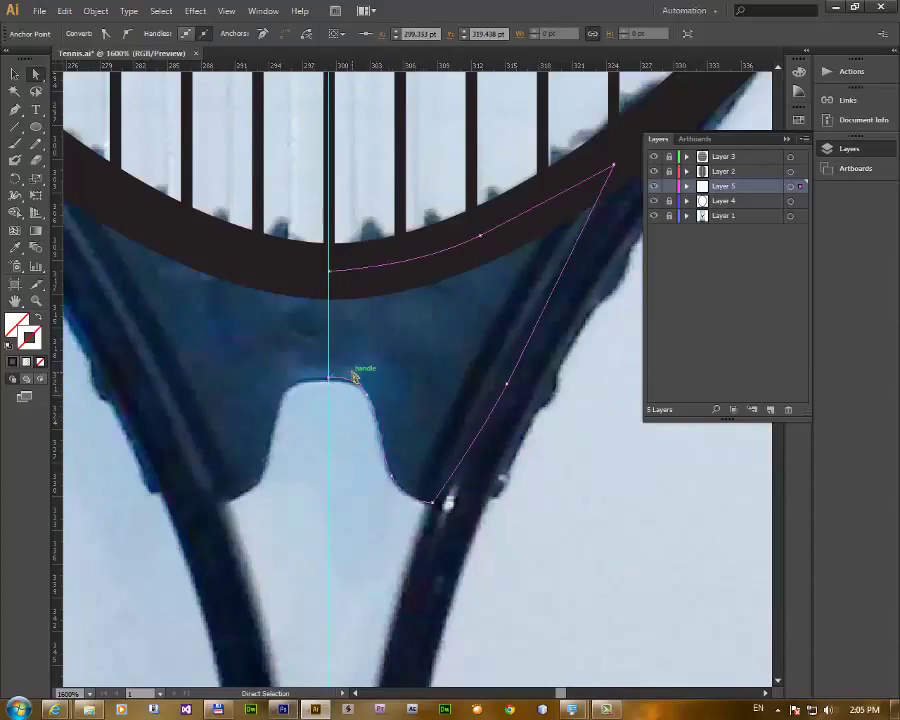
pyautogui.moveTo(354, 377); pyautogui.dragTo(352, 372)
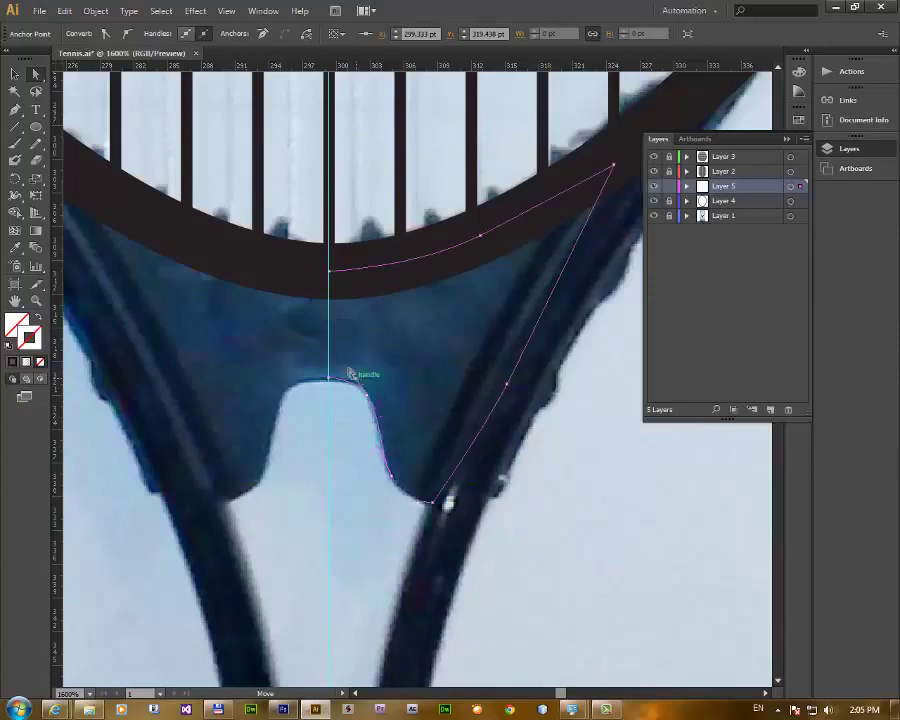
pyautogui.click(15, 74)
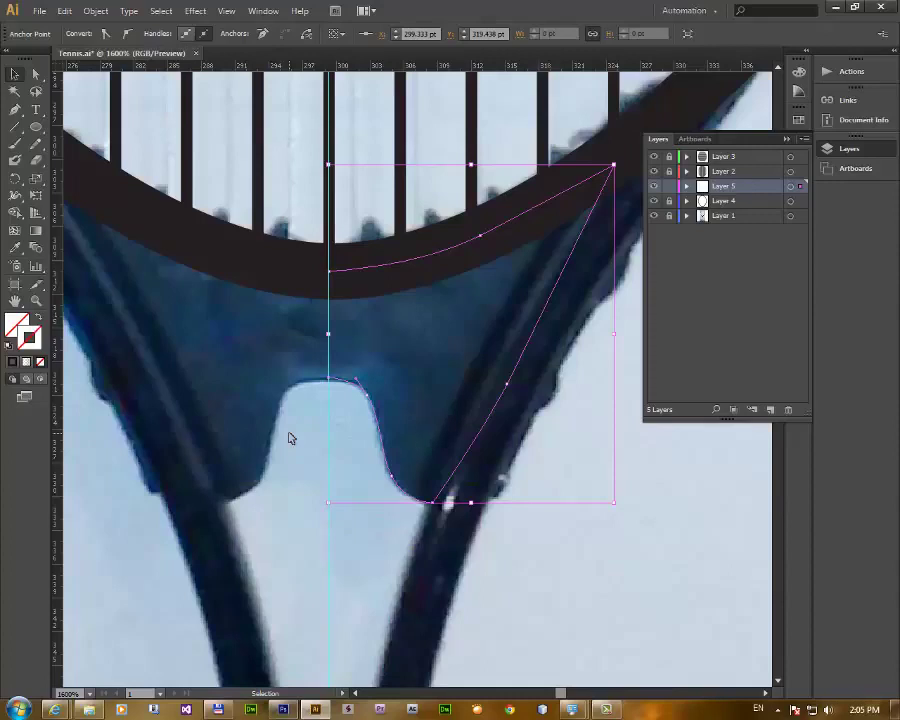
# - Shift the half-throat's bottom corner anchor right onto the shaft edge, then reselect the whole path
pyautogui.click(332, 418)
pyautogui.click(376, 410)
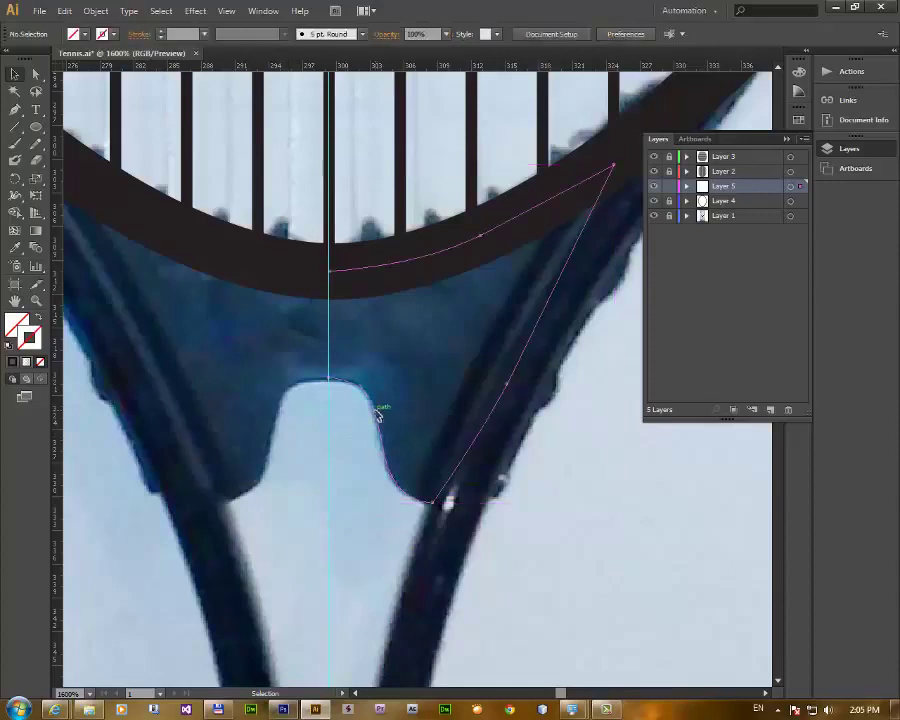
pyautogui.click(437, 513)
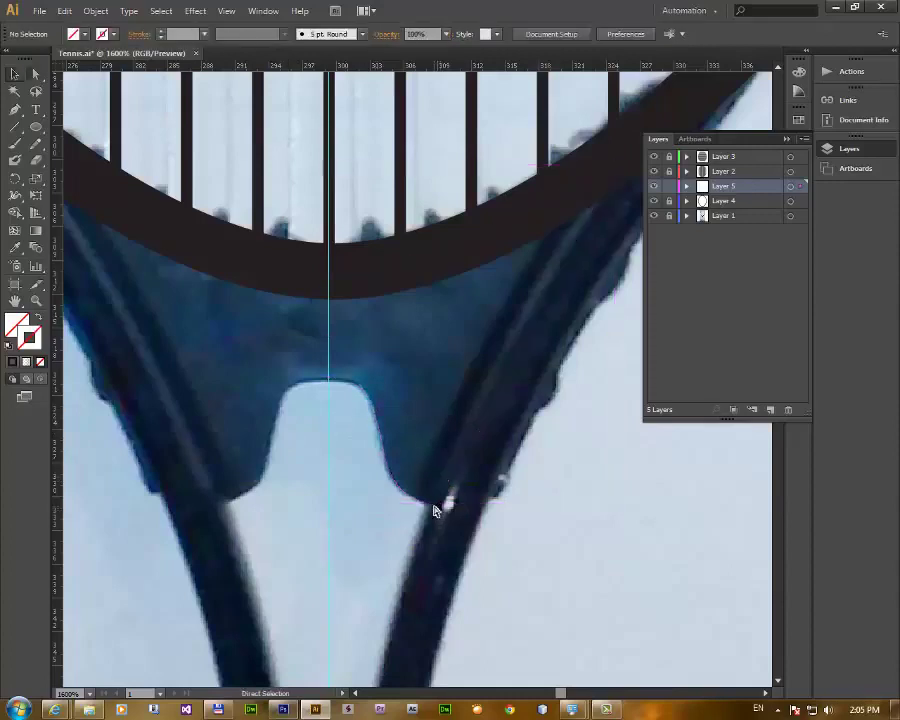
pyautogui.press('a')
pyautogui.click(436, 501)
pyautogui.moveTo(446, 507); pyautogui.dragTo(455, 511)
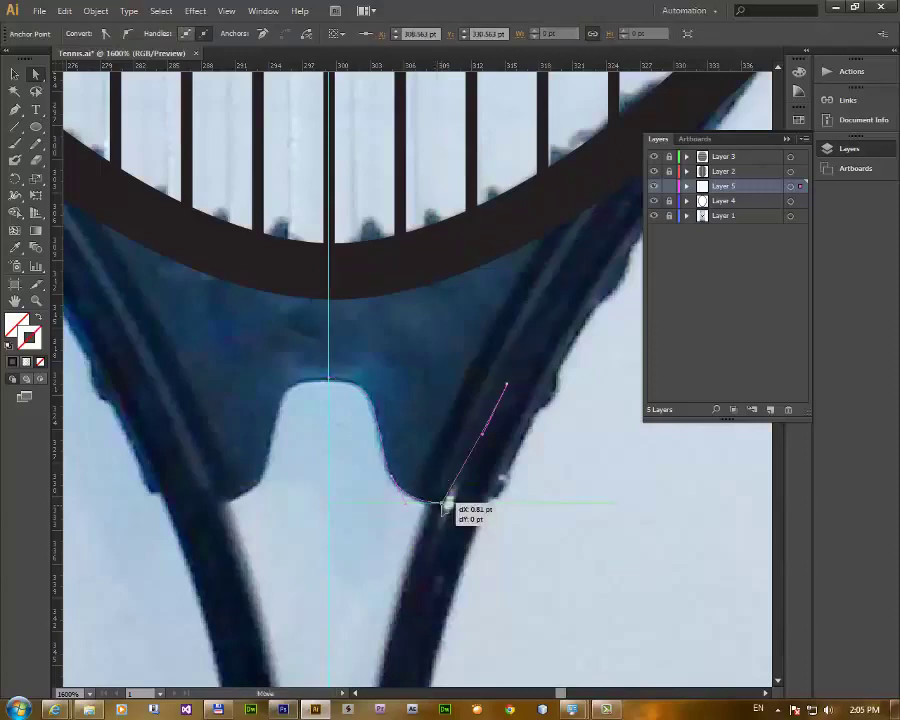
pyautogui.click(14, 73)
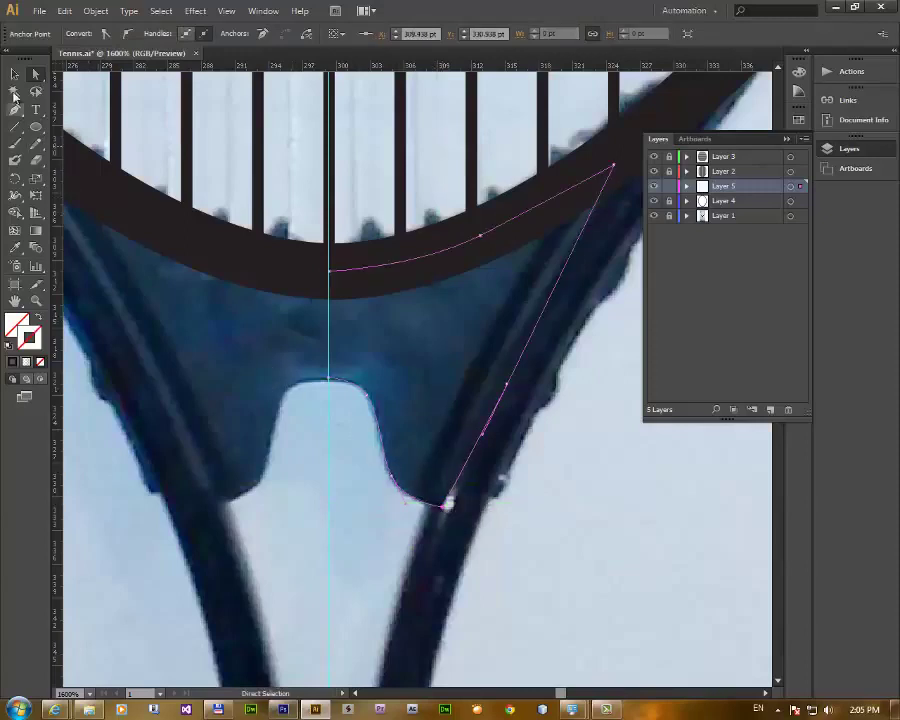
pyautogui.click(347, 343)
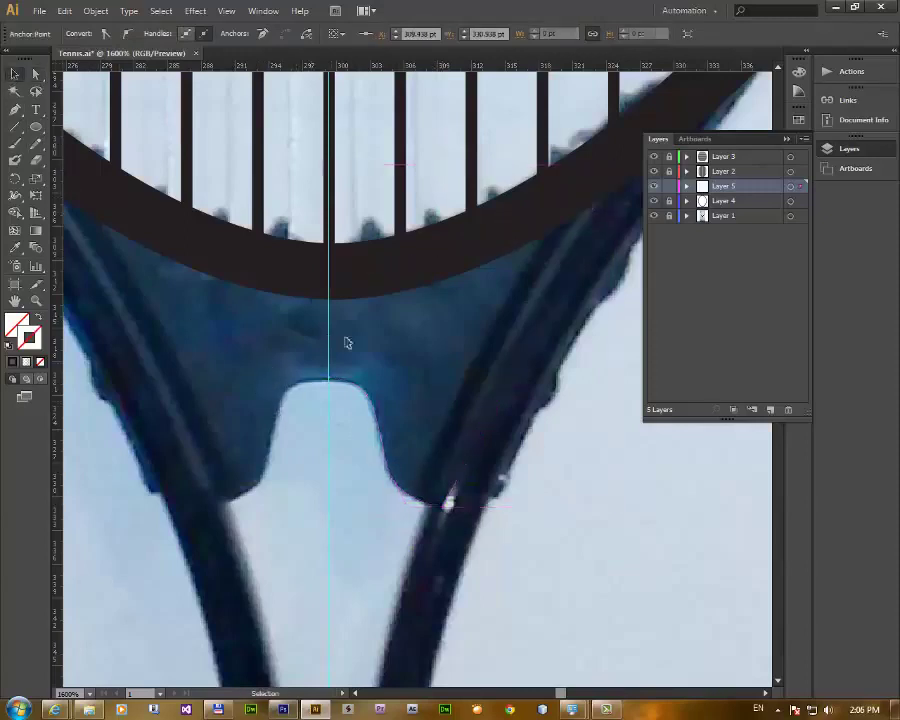
pyautogui.click(372, 264)
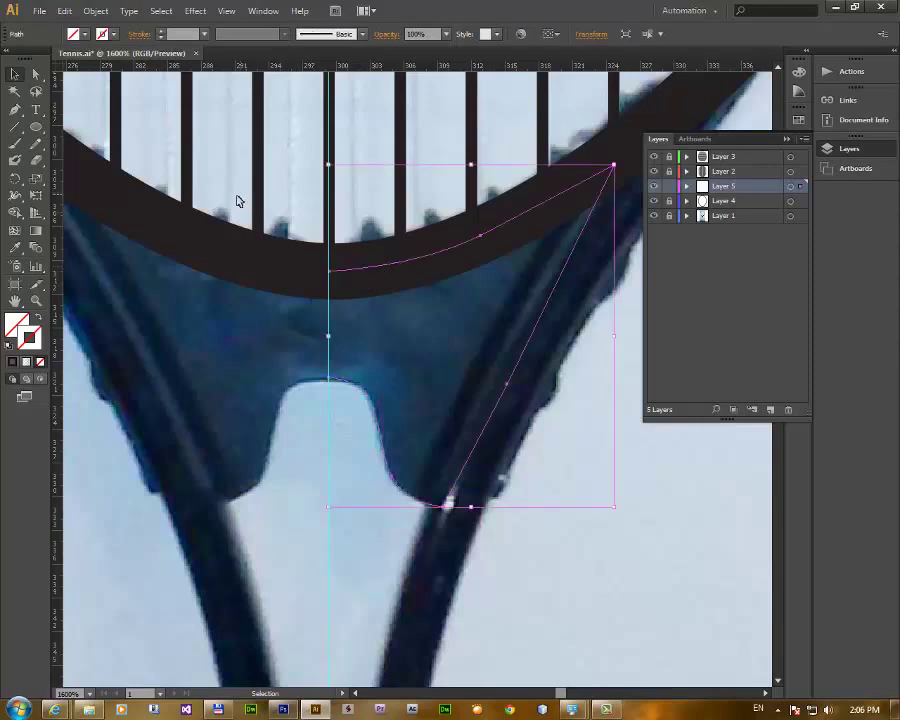
# - Reflect a copy of the half-throat outline vertically and move it left to meet the centre guide
pyautogui.click(96, 11)
pyautogui.moveTo(122, 27)
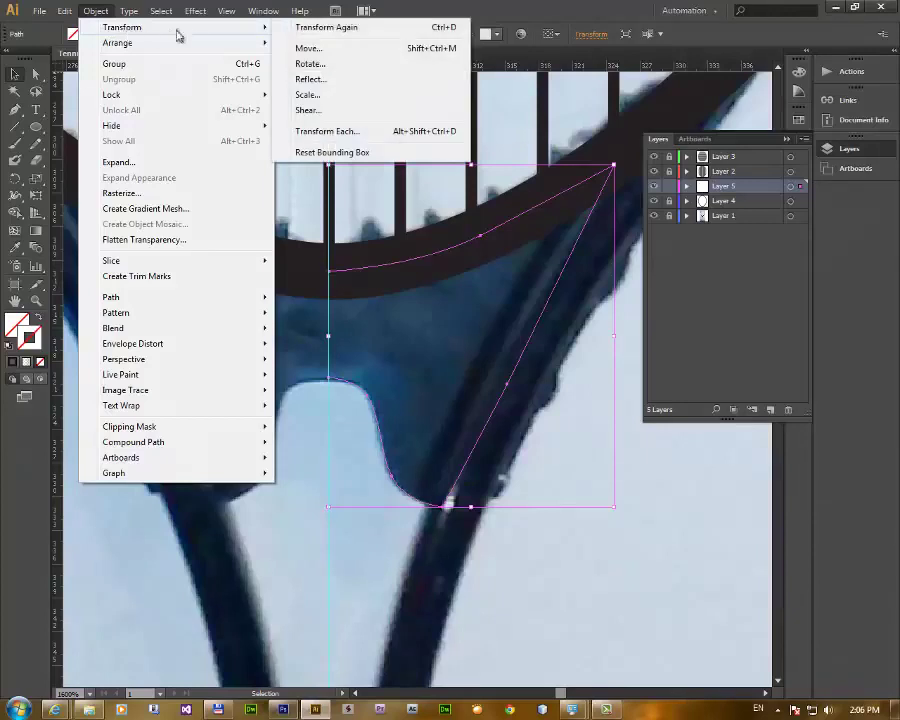
pyautogui.click(310, 79)
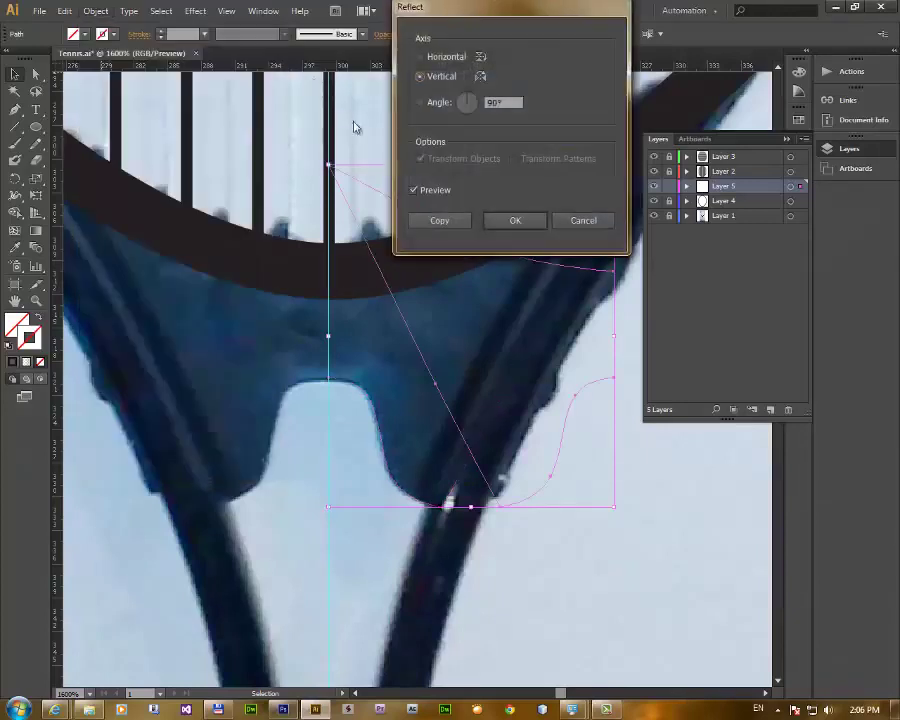
pyautogui.click(437, 221)
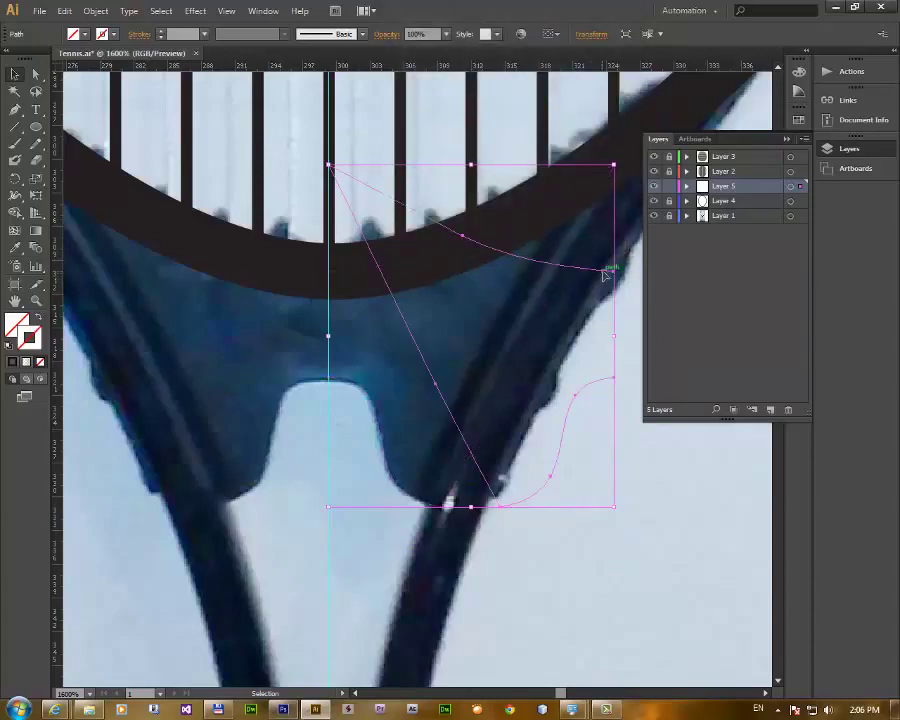
pyautogui.moveTo(604, 273); pyautogui.dragTo(318, 271)
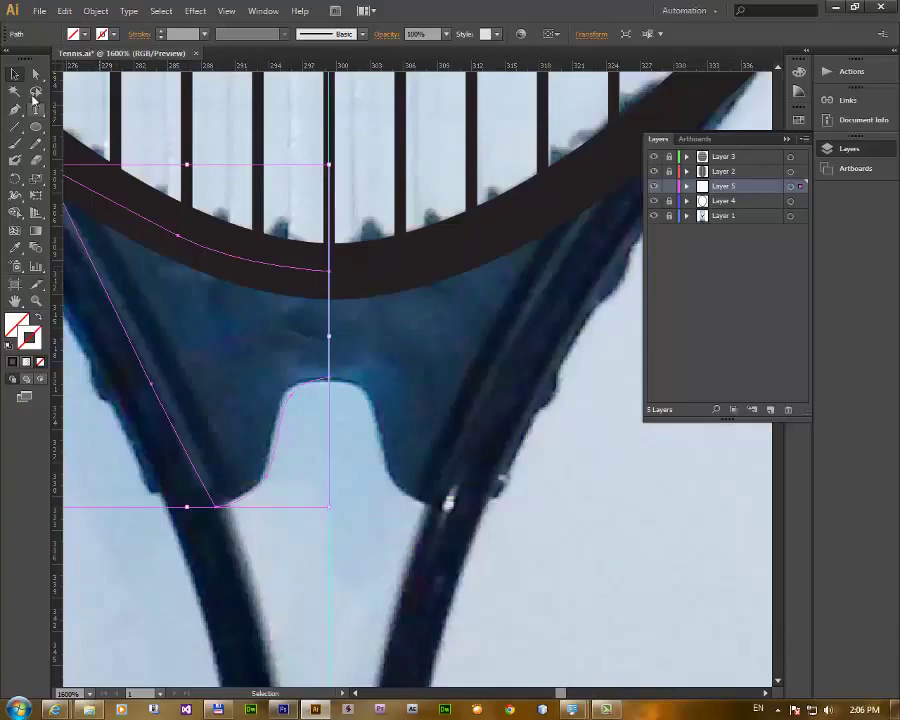
pyautogui.click(35, 74)
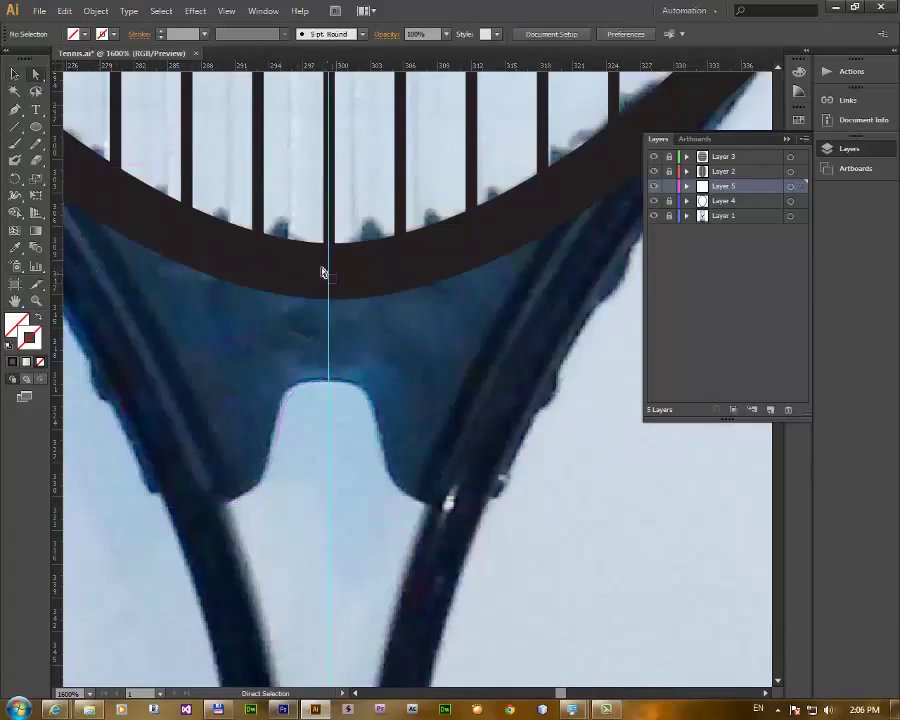
# - Average the two halves' meeting endpoints on both axes and join them
pyautogui.moveTo(340, 290); pyautogui.dragTo(321, 264)
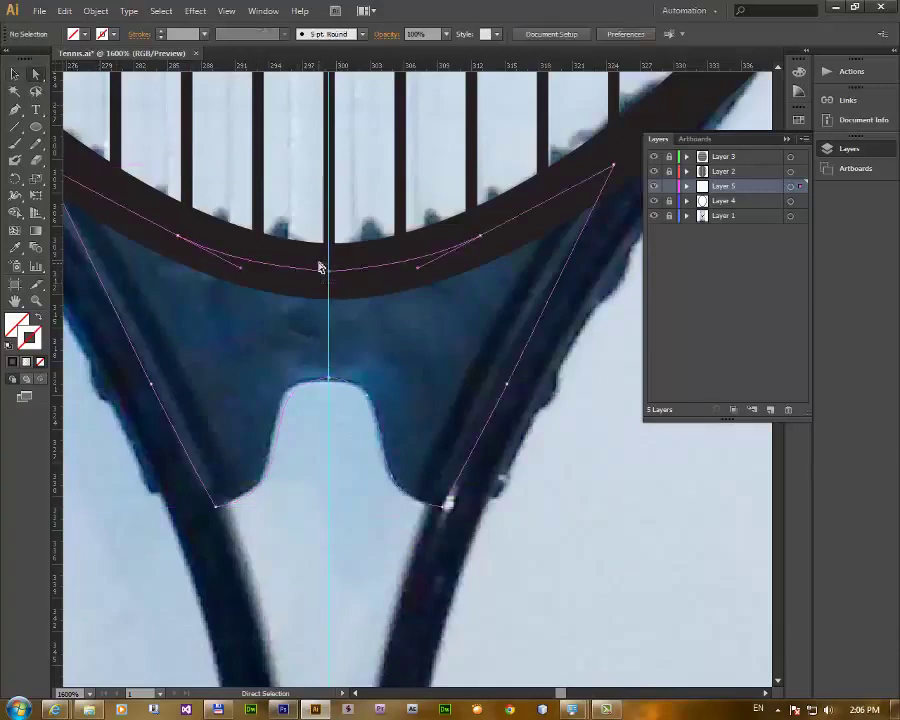
pyautogui.click(96, 11)
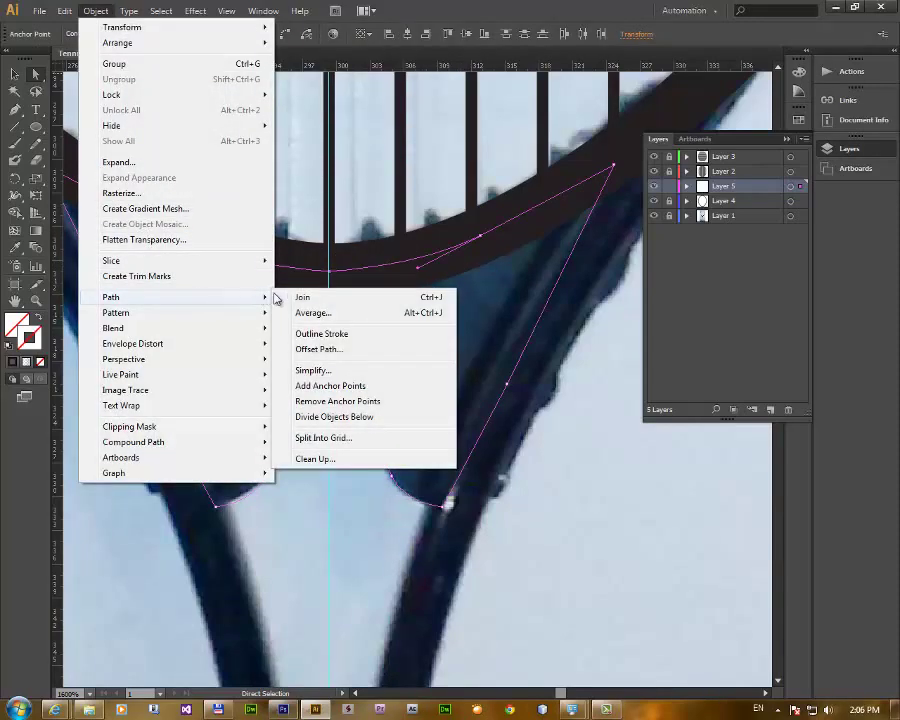
pyautogui.click(304, 313)
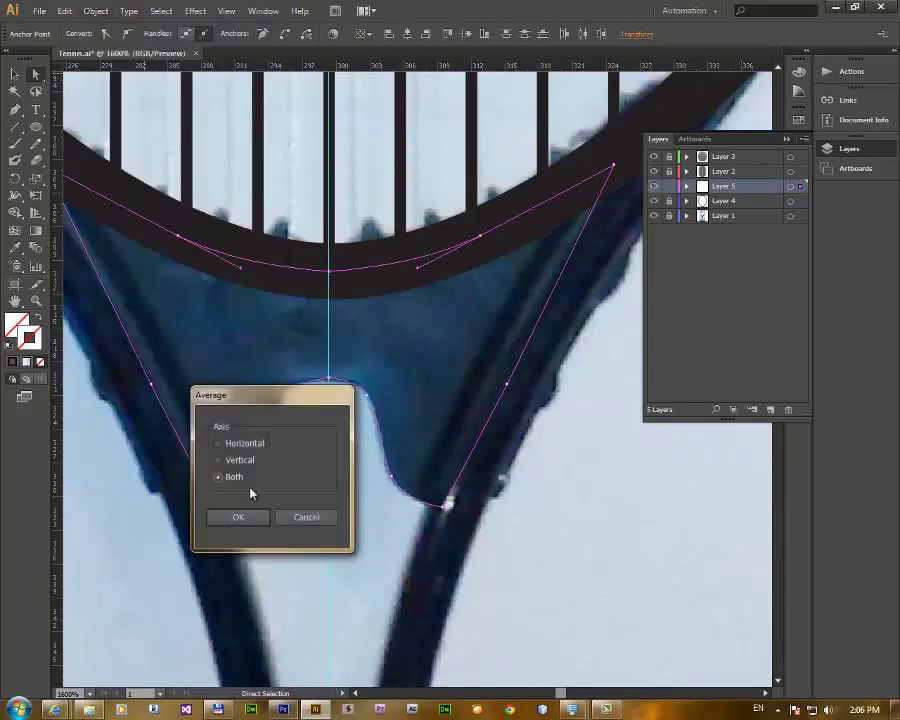
pyautogui.click(240, 517)
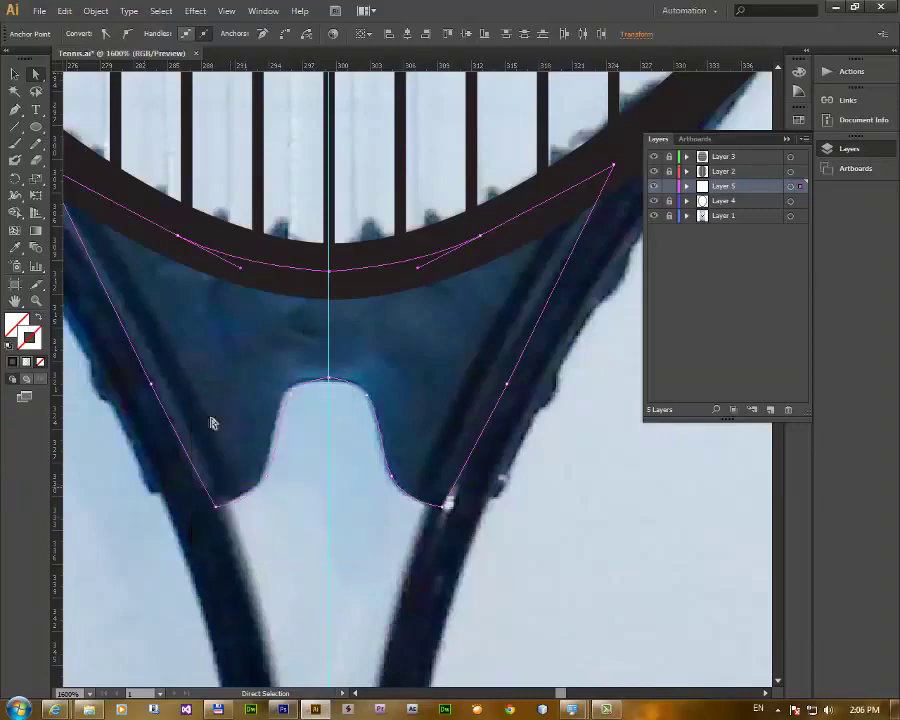
pyautogui.click(96, 11)
pyautogui.moveTo(180, 297)
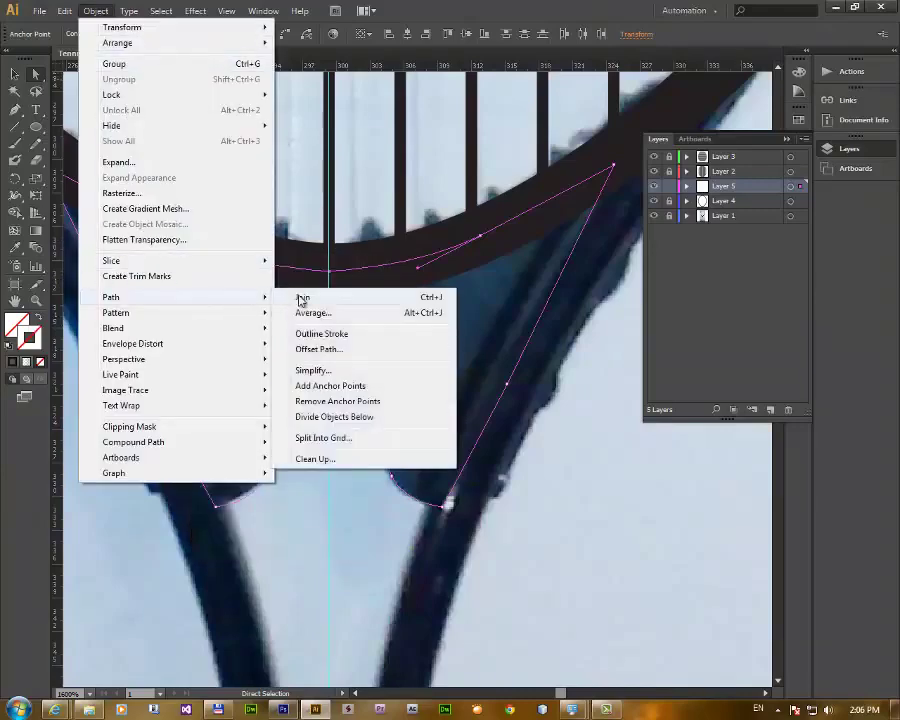
pyautogui.click(302, 297)
# - Select the whole throat outline, then average and join its remaining end points into one path
pyautogui.click(339, 396)
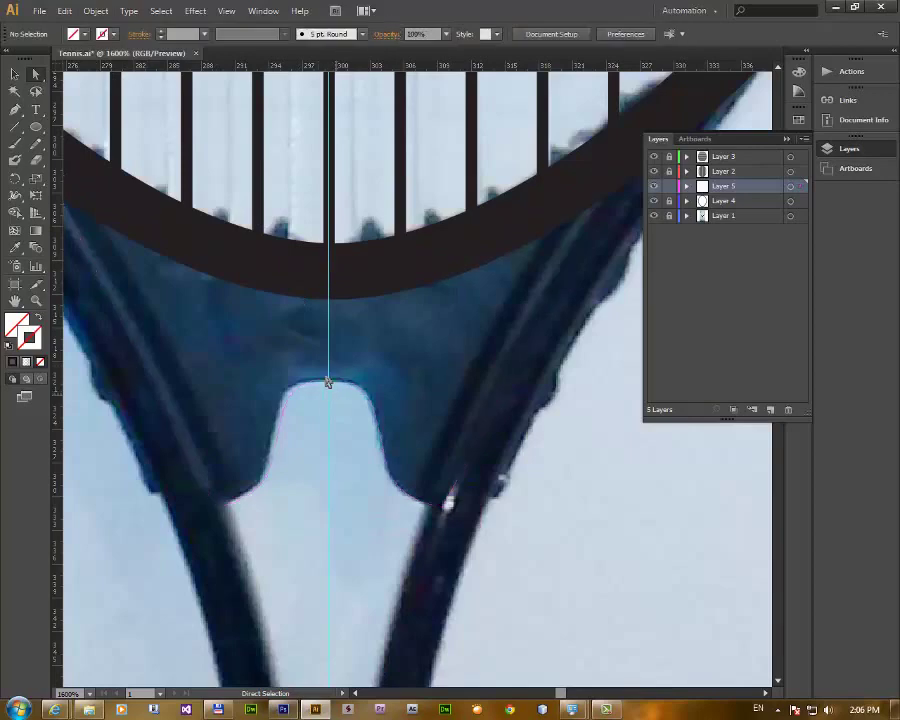
pyautogui.click(237, 213)
pyautogui.click(96, 11)
pyautogui.moveTo(111, 297)
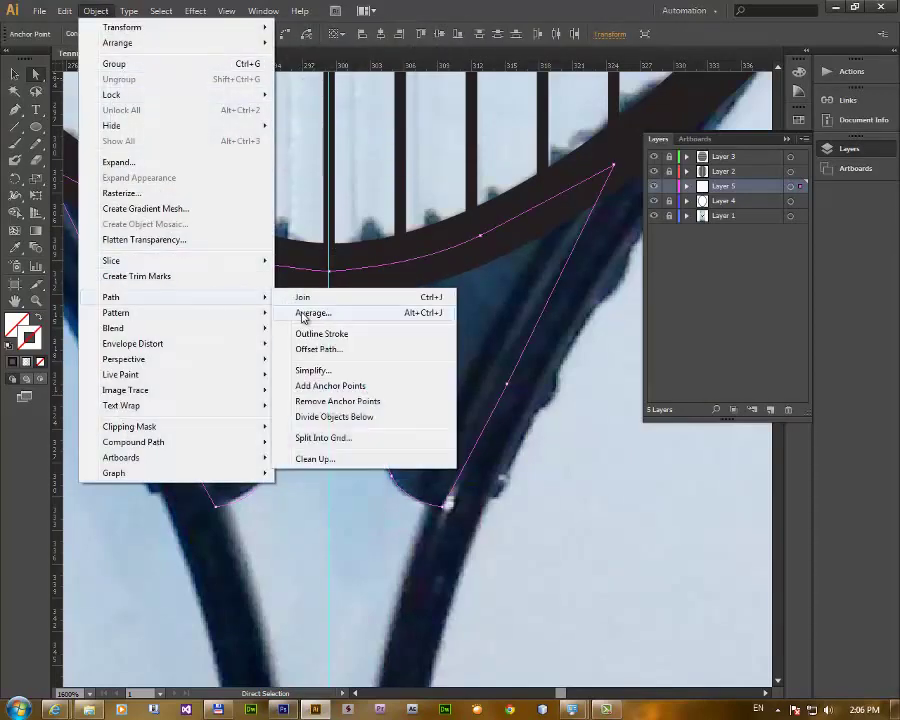
pyautogui.click(306, 314)
pyautogui.click(252, 516)
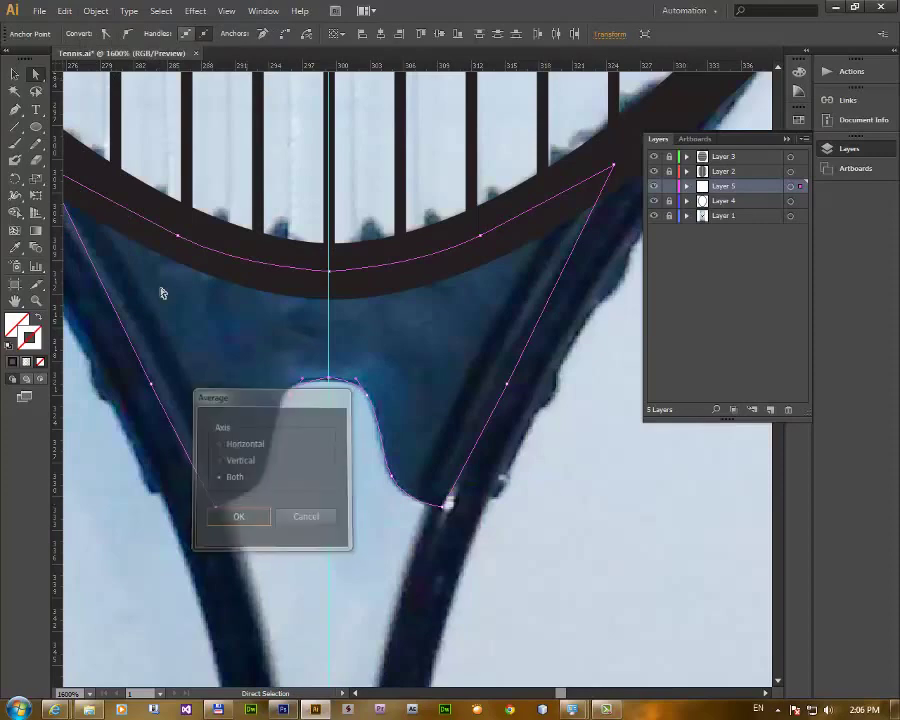
pyautogui.click(95, 12)
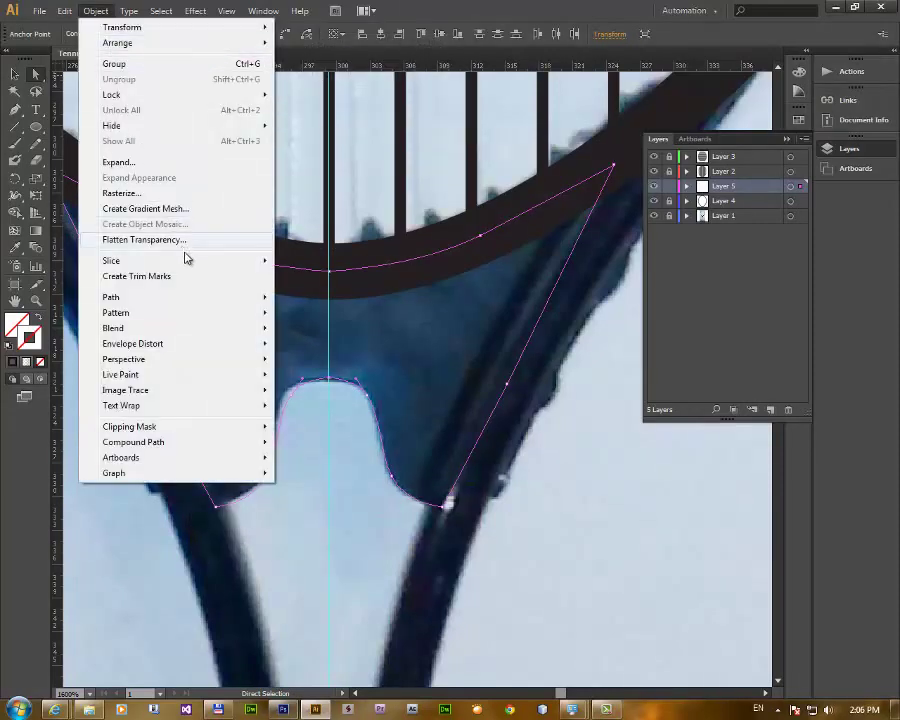
pyautogui.moveTo(111, 297)
pyautogui.click(301, 298)
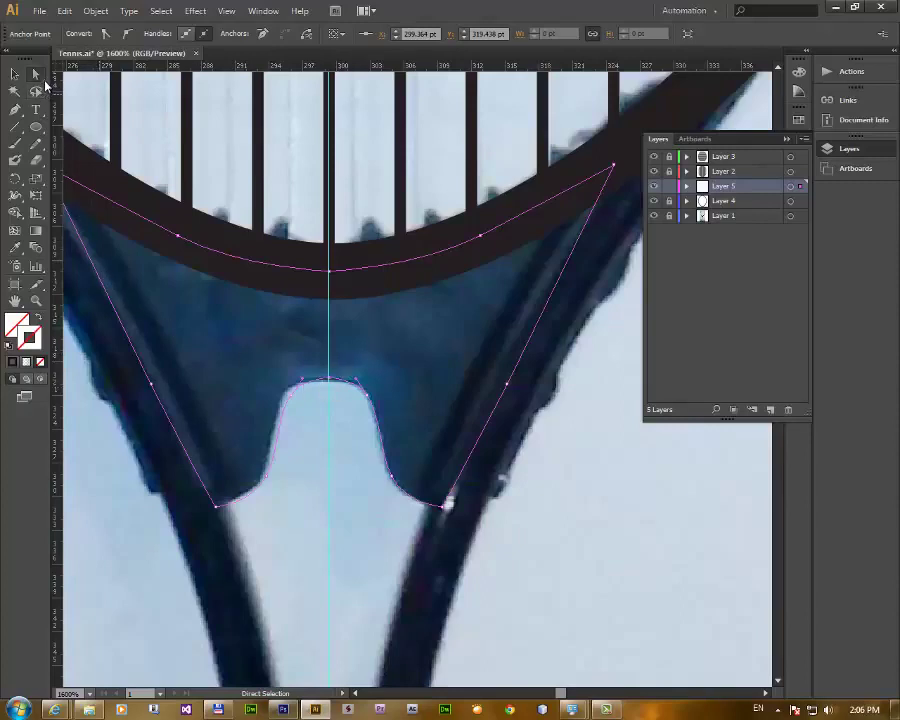
# - Pull smooth handles from the notch's top anchor with the Convert Anchor Point tool
pyautogui.click(44, 82)
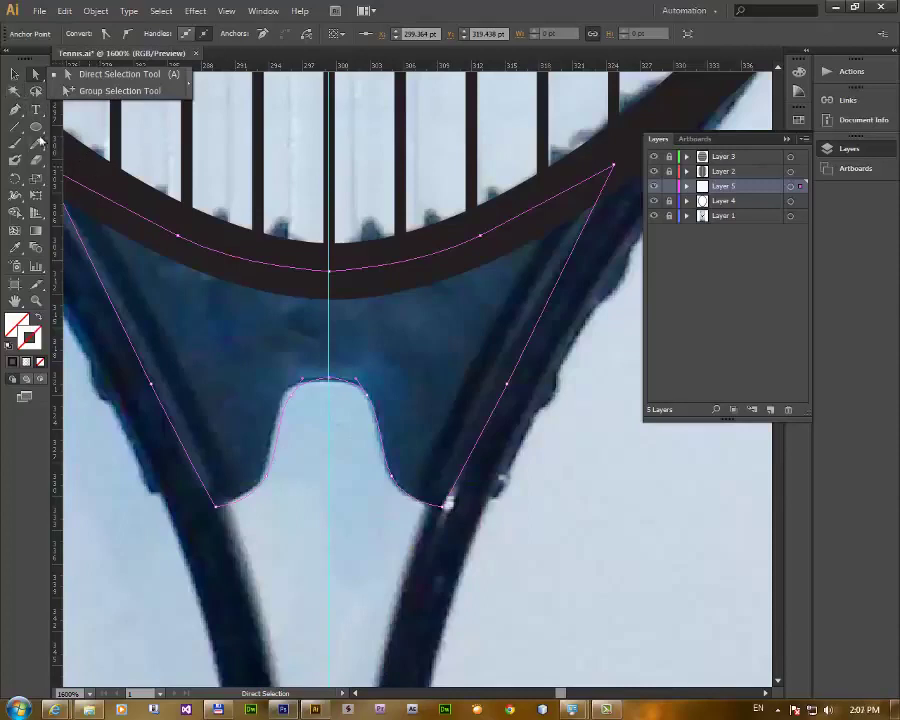
pyautogui.click(22, 113)
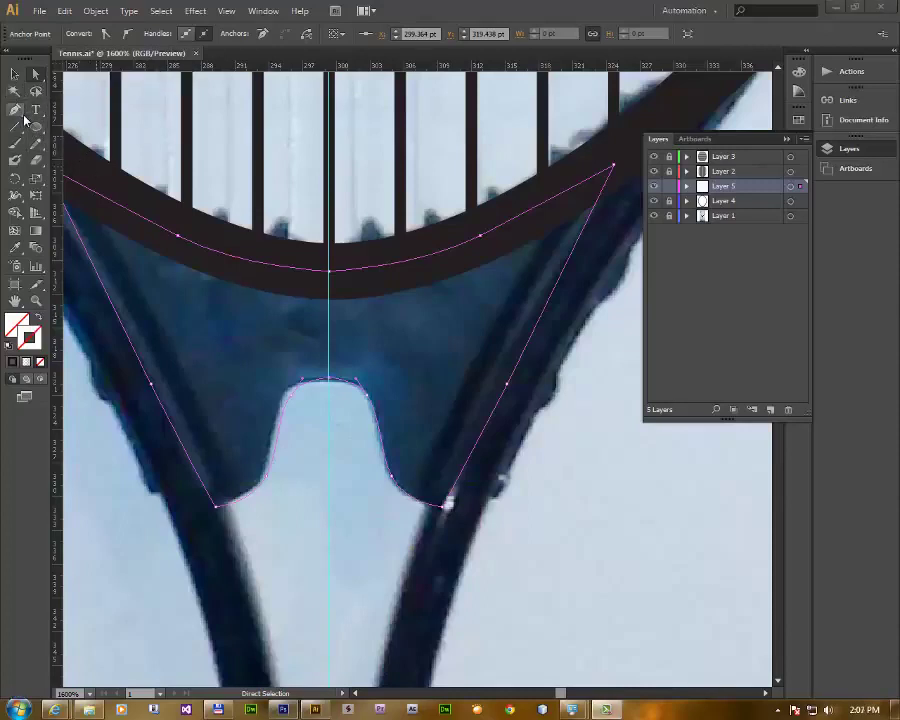
pyautogui.click(22, 118)
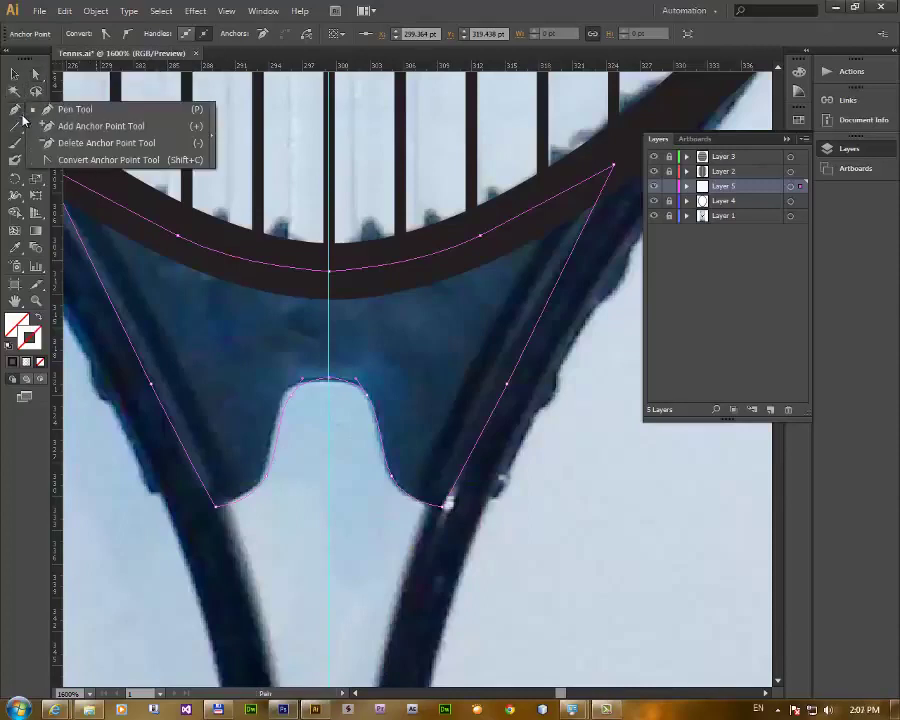
pyautogui.click(60, 160)
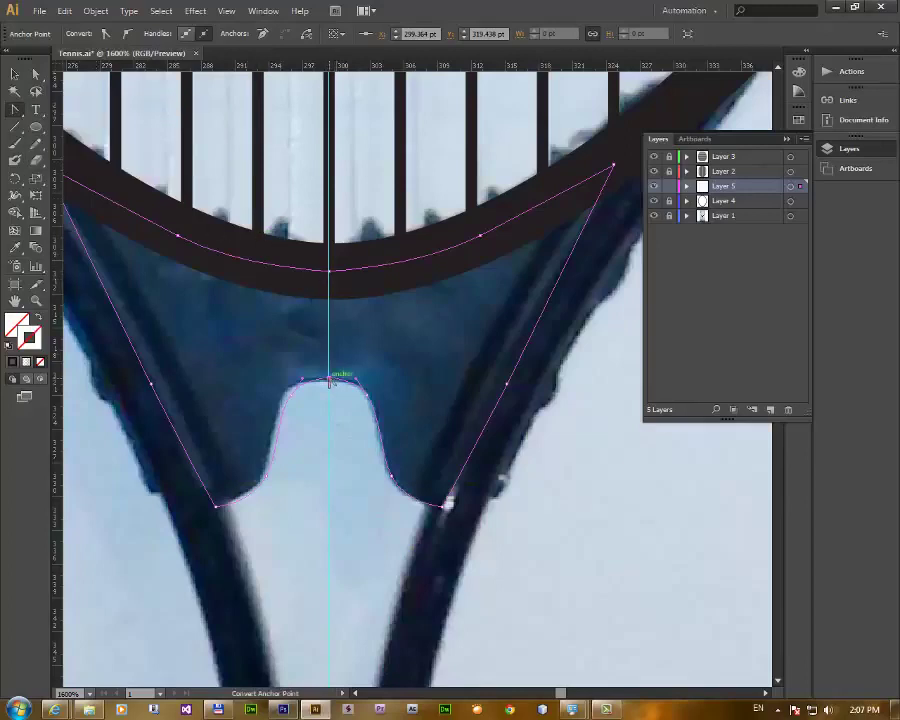
pyautogui.moveTo(331, 381); pyautogui.dragTo(320, 377)
pyautogui.click(14, 73)
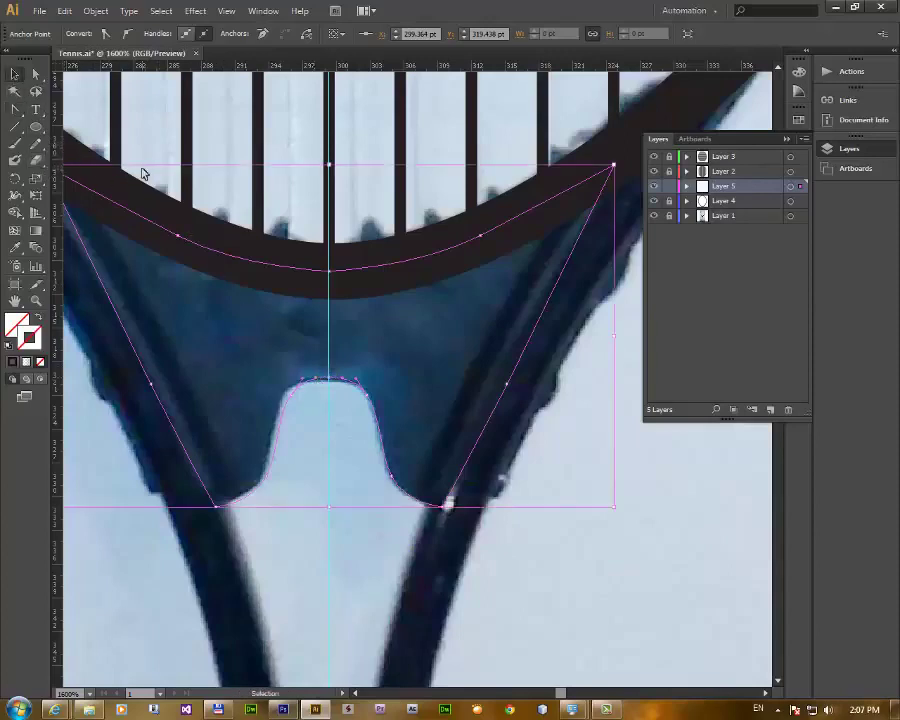
# - Give the throat a black fill and no stroke, then deselect and zoom out to the racket
pyautogui.click(800, 74)
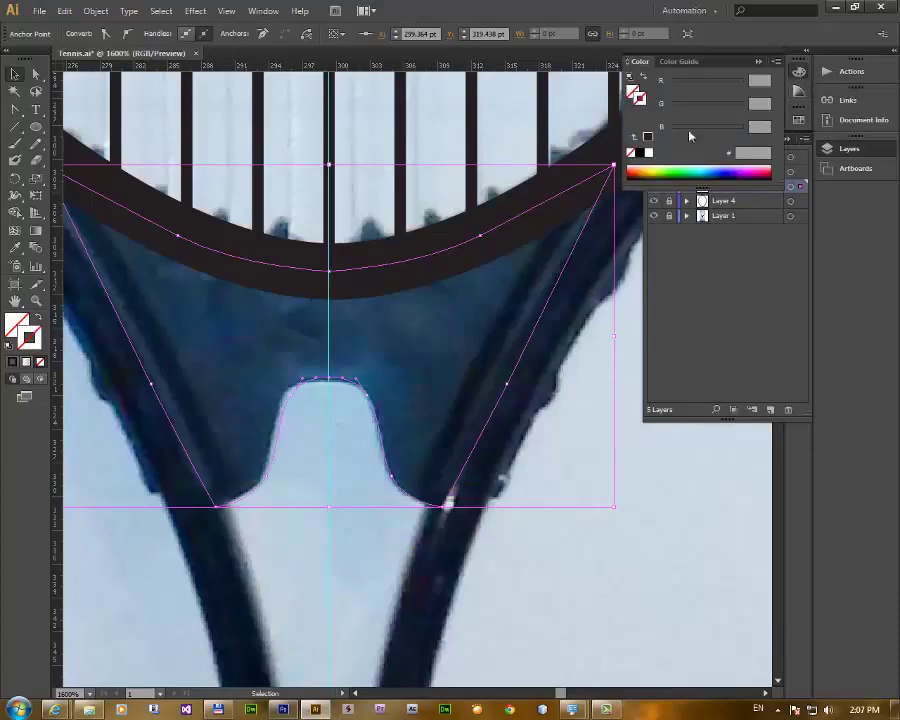
pyautogui.click(639, 153)
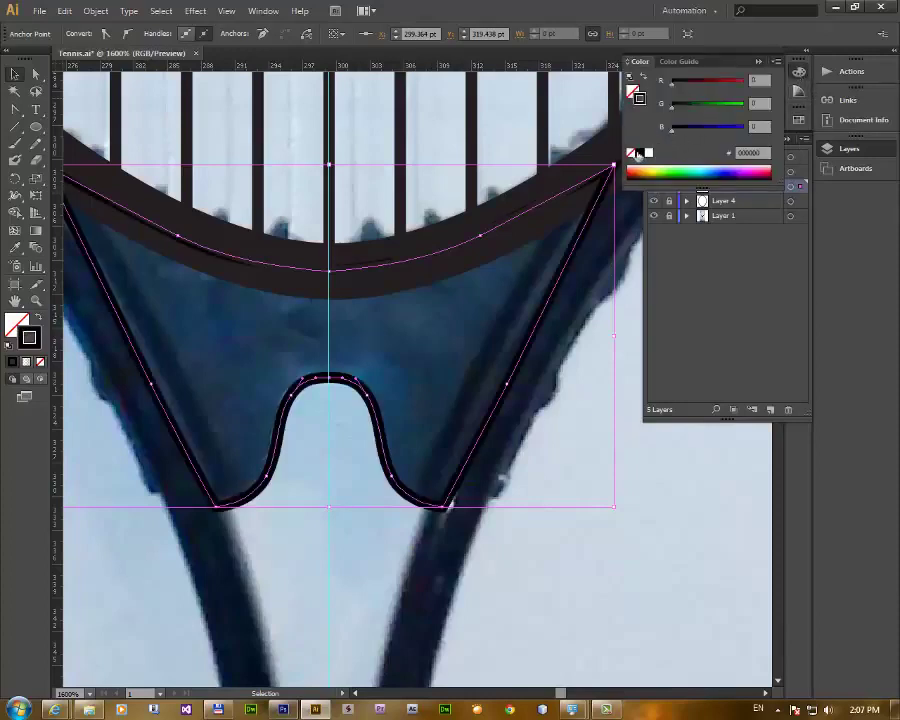
pyautogui.click(40, 362)
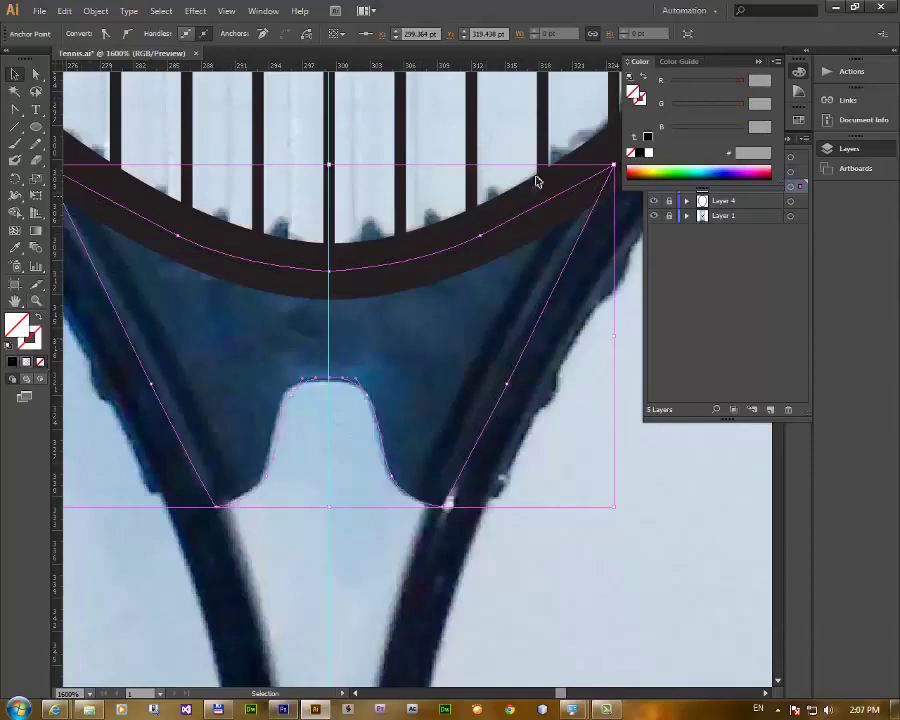
pyautogui.click(639, 153)
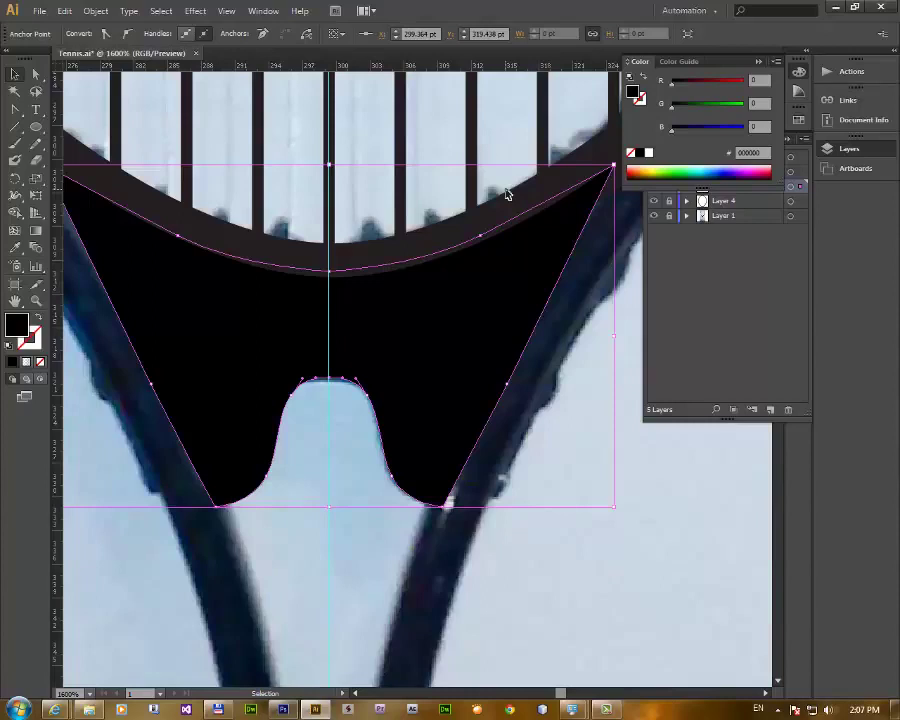
pyautogui.click(614, 465)
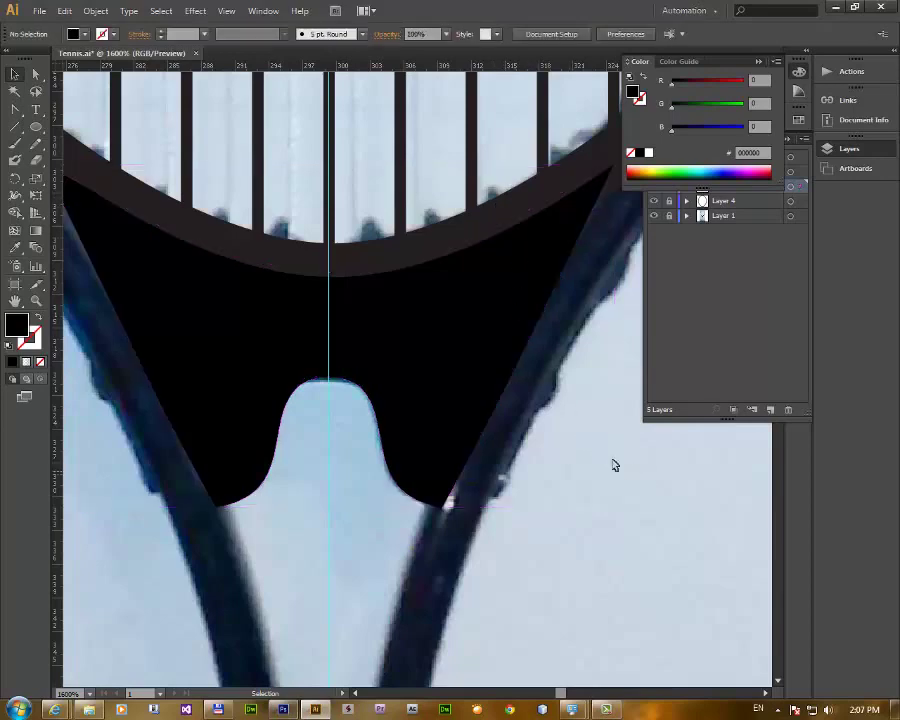
pyautogui.keyDown('ctrl'); pyautogui.keyDown('alt'); pyautogui.keyDown('space'); pyautogui.click(485, 389); pyautogui.keyUp('space'); pyautogui.keyUp('alt'); pyautogui.keyUp('ctrl')
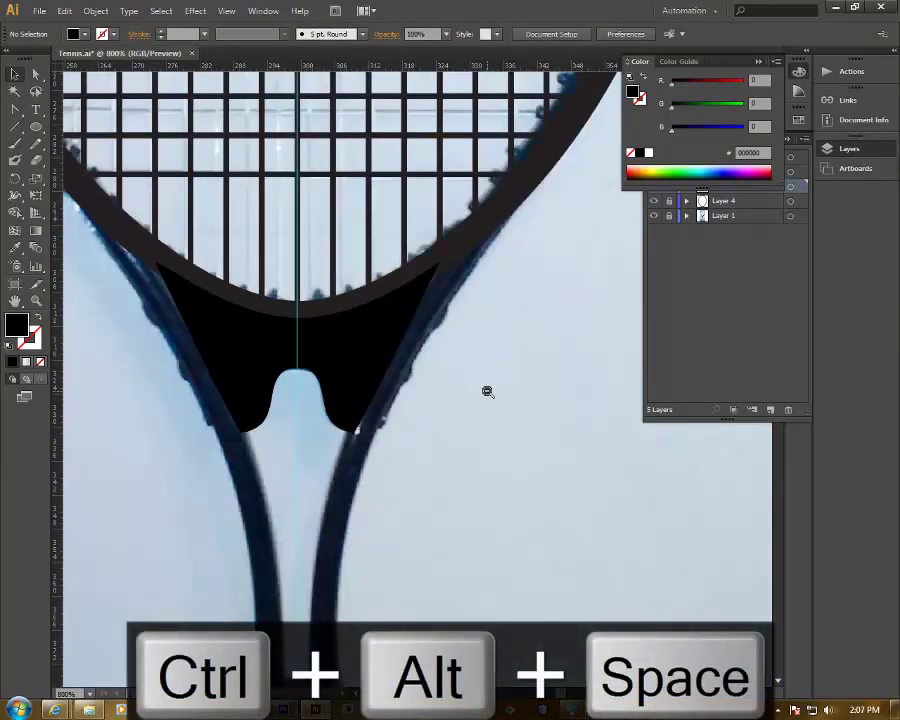
pyautogui.keyDown('ctrl'); pyautogui.keyDown('alt'); pyautogui.keyDown('space'); pyautogui.click(487, 391); pyautogui.keyUp('space'); pyautogui.keyUp('alt'); pyautogui.keyUp('ctrl')
pyautogui.keyDown('ctrl'); pyautogui.keyDown('alt'); pyautogui.keyDown('space'); pyautogui.click(487, 391); pyautogui.keyUp('space'); pyautogui.keyUp('alt'); pyautogui.keyUp('ctrl')
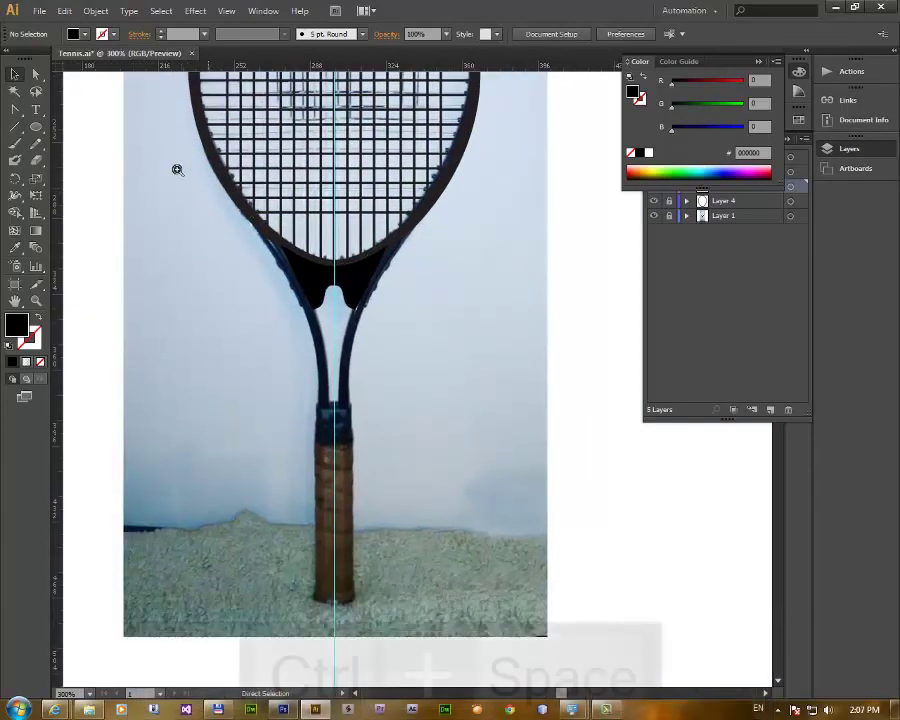
# - Create Layer 6 directly below Layer 5 and unlock Layer 4
pyautogui.moveTo(177, 170); pyautogui.dragTo(480, 440)
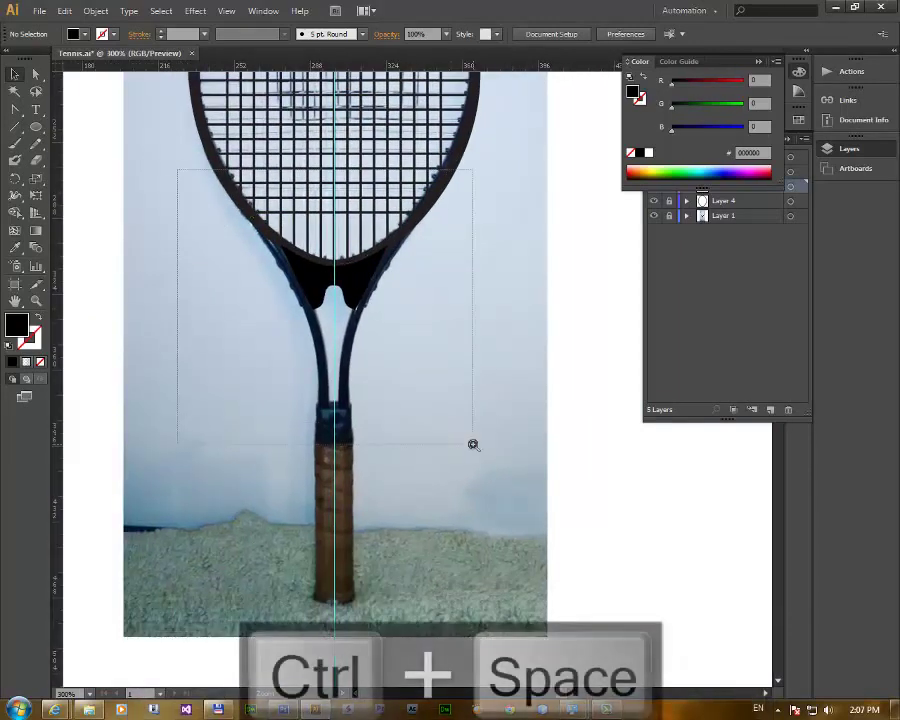
pyautogui.click(793, 155)
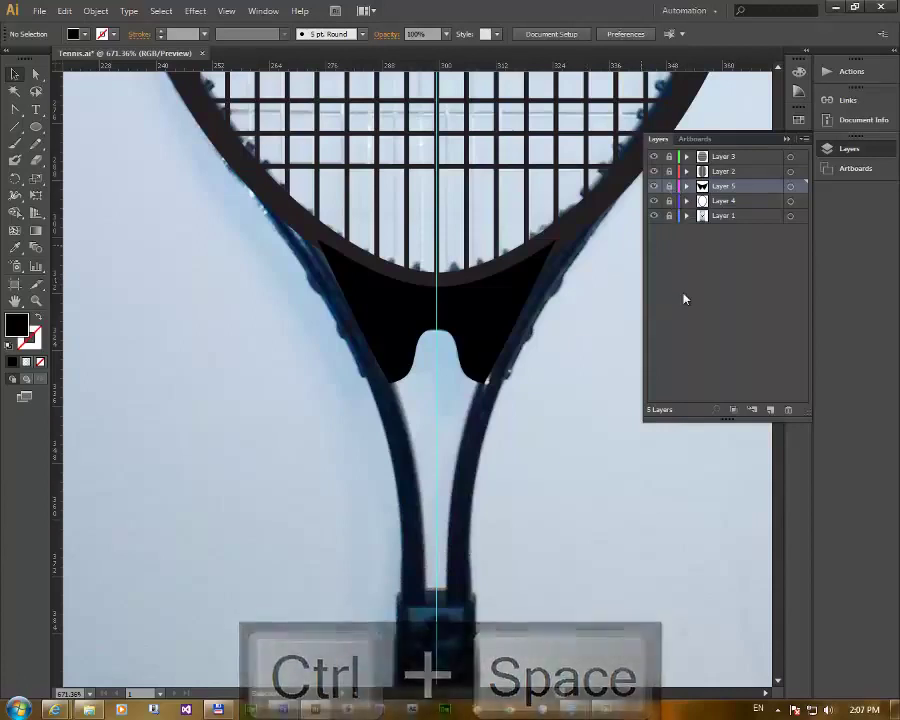
pyautogui.click(771, 411)
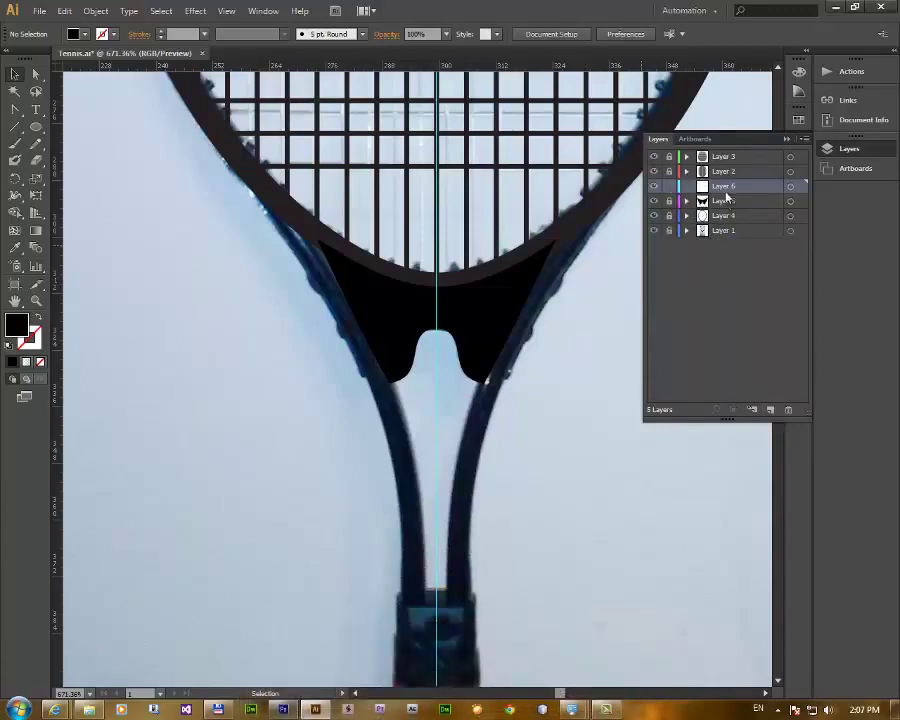
pyautogui.moveTo(727, 186); pyautogui.dragTo(729, 212)
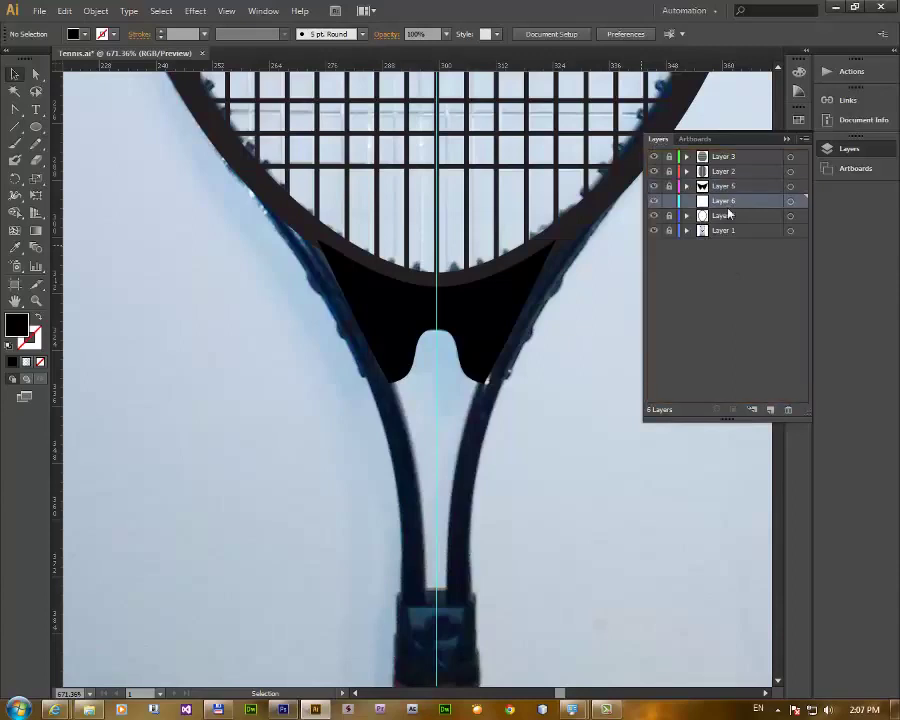
pyautogui.moveTo(550, 327); pyautogui.dragTo(474, 307)
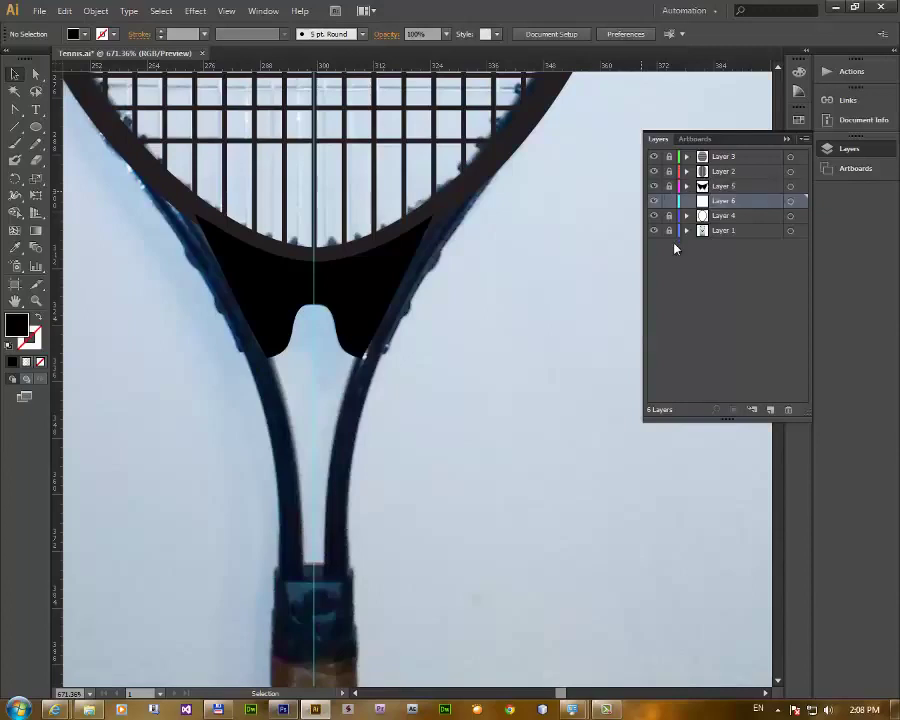
pyautogui.click(669, 215)
# - Start a pen path along the frame's right edge on Layer 4, then abandon it
pyautogui.click(519, 139)
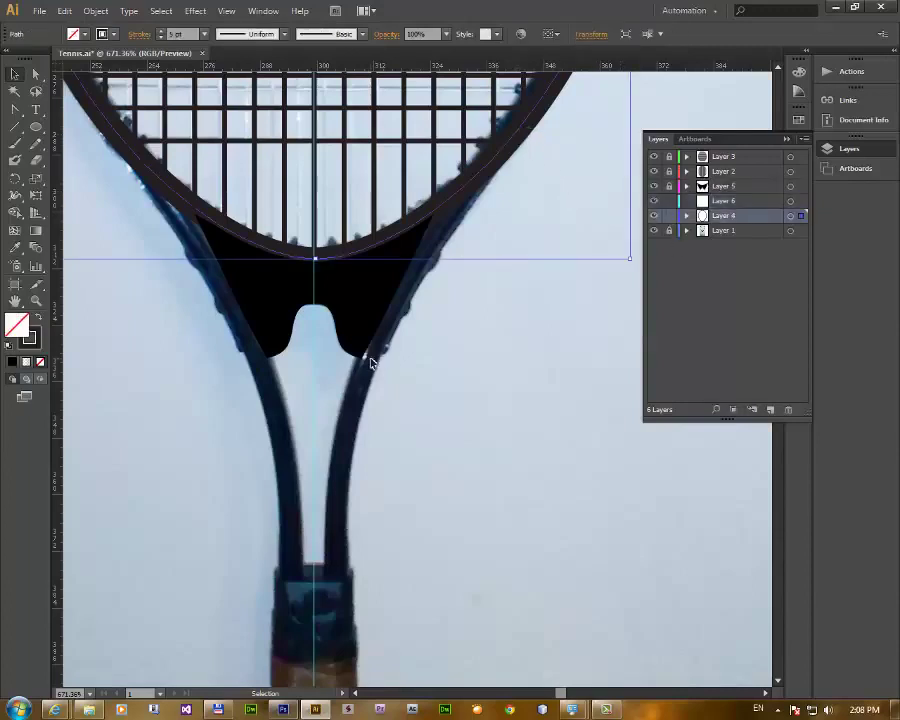
pyautogui.click(405, 362)
pyautogui.moveTo(436, 345); pyautogui.dragTo(426, 380)
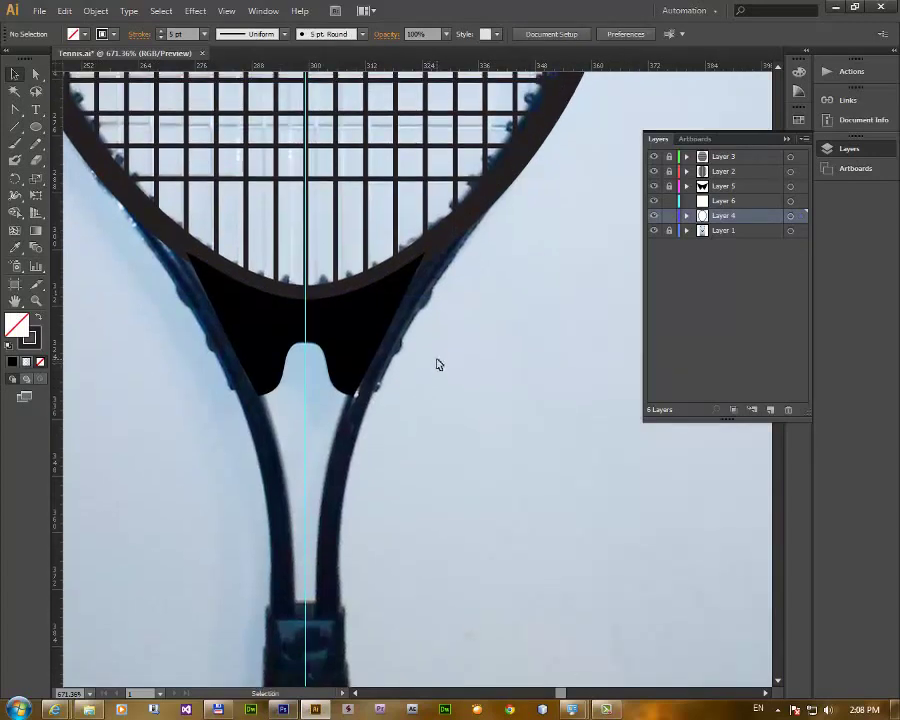
pyautogui.moveTo(440, 346); pyautogui.dragTo(444, 306)
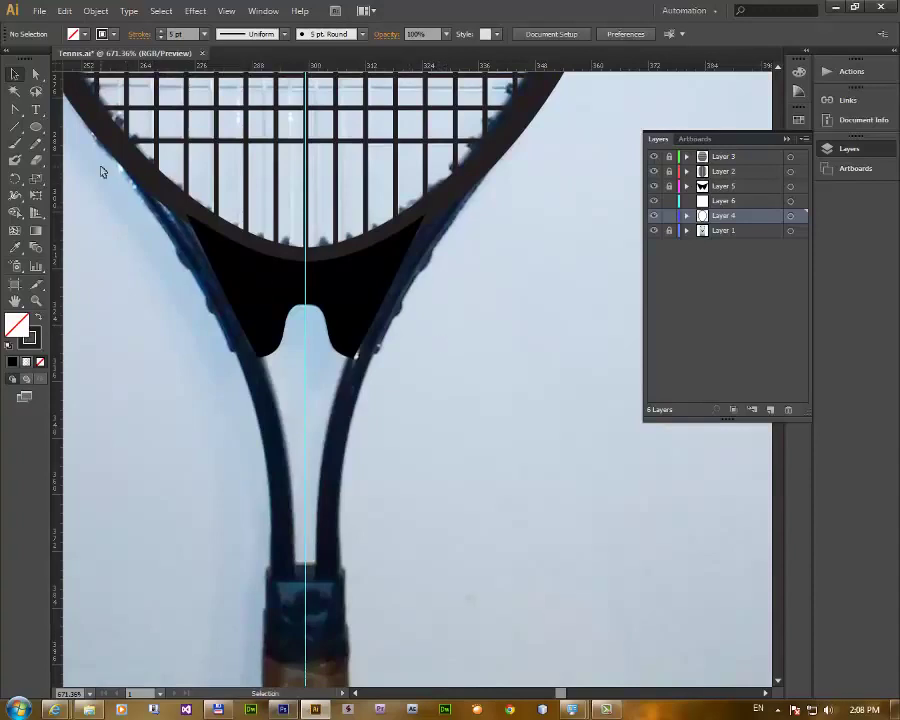
pyautogui.click(14, 109)
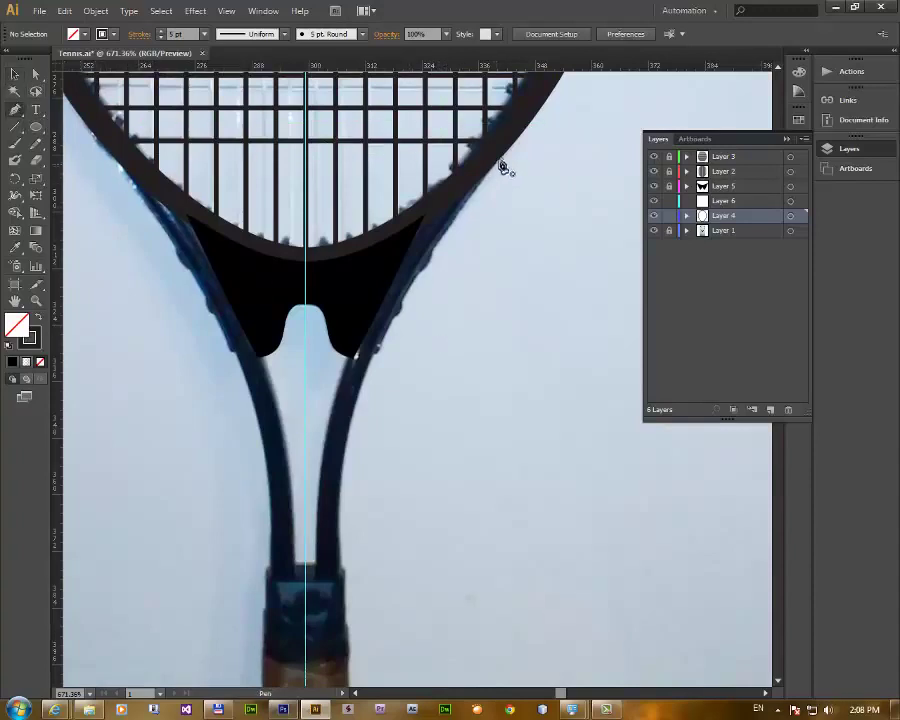
pyautogui.click(522, 119)
pyautogui.moveTo(498, 235); pyautogui.dragTo(528, 235)
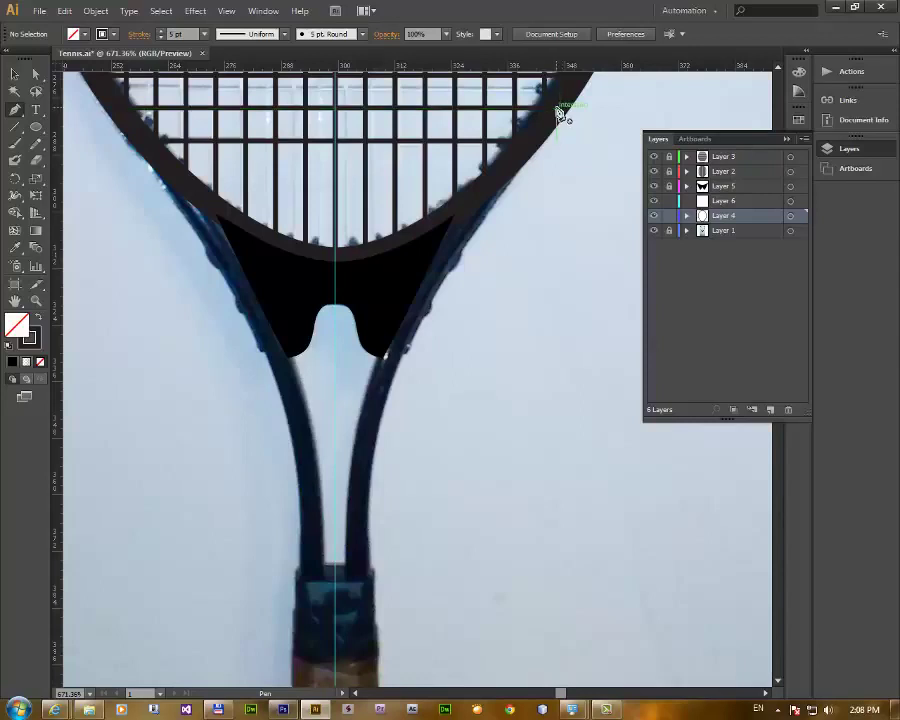
pyautogui.click(557, 112)
pyautogui.press('v')
# - Add a horizontal guide near the head's top and pen a curved path down the right arm into the handle
pyautogui.moveTo(240, 68); pyautogui.dragTo(229, 130)
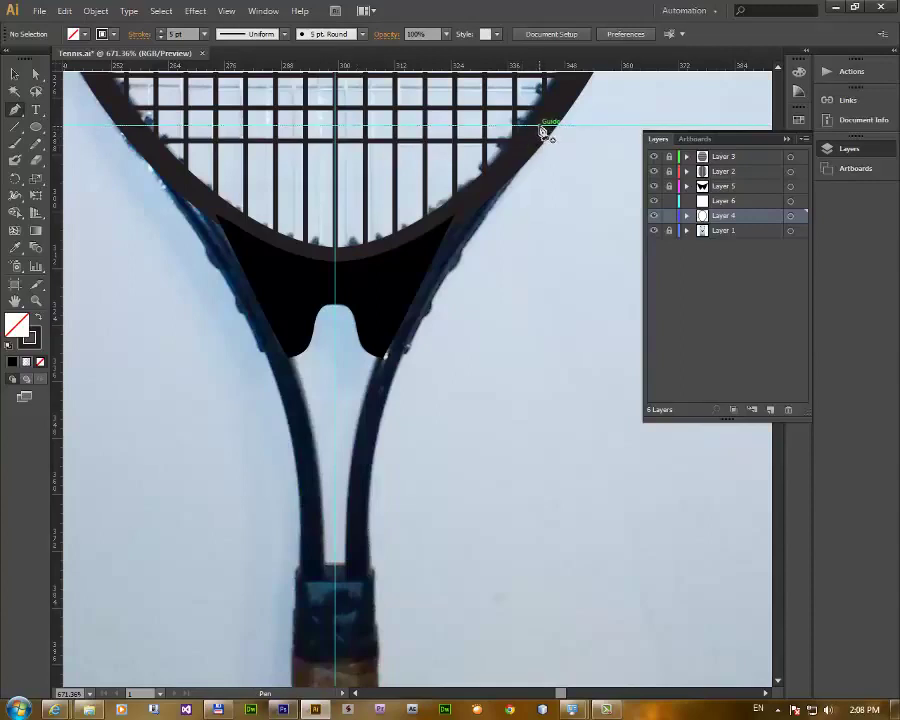
pyautogui.moveTo(541, 131)
pyautogui.mouseDown()
pyautogui.moveTo(372, 430)
pyautogui.moveTo(360, 518)
pyautogui.mouseUp()
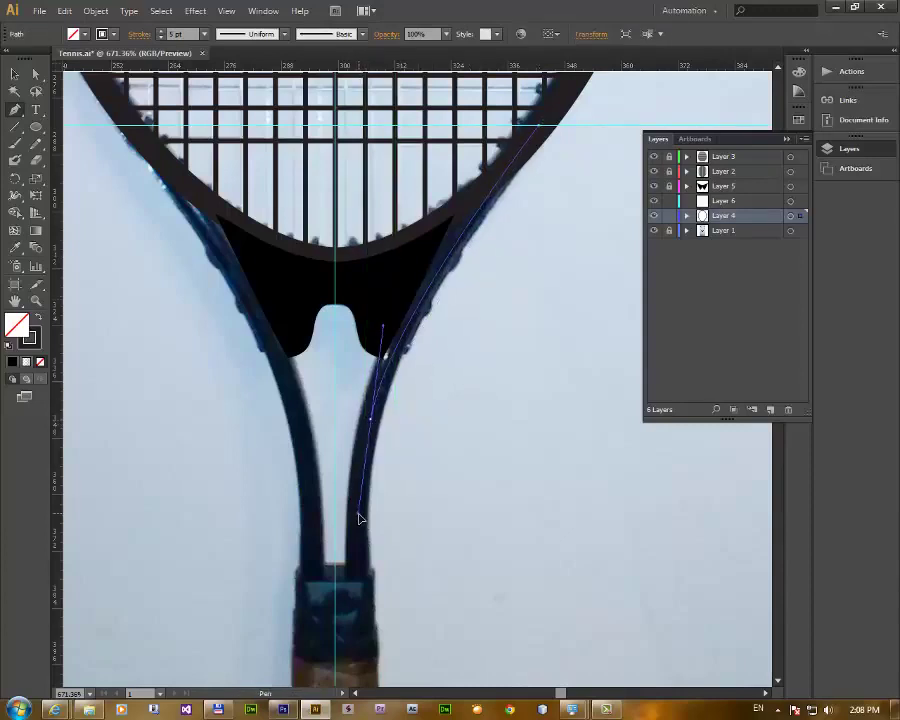
pyautogui.scroll(-3, 394, 548)
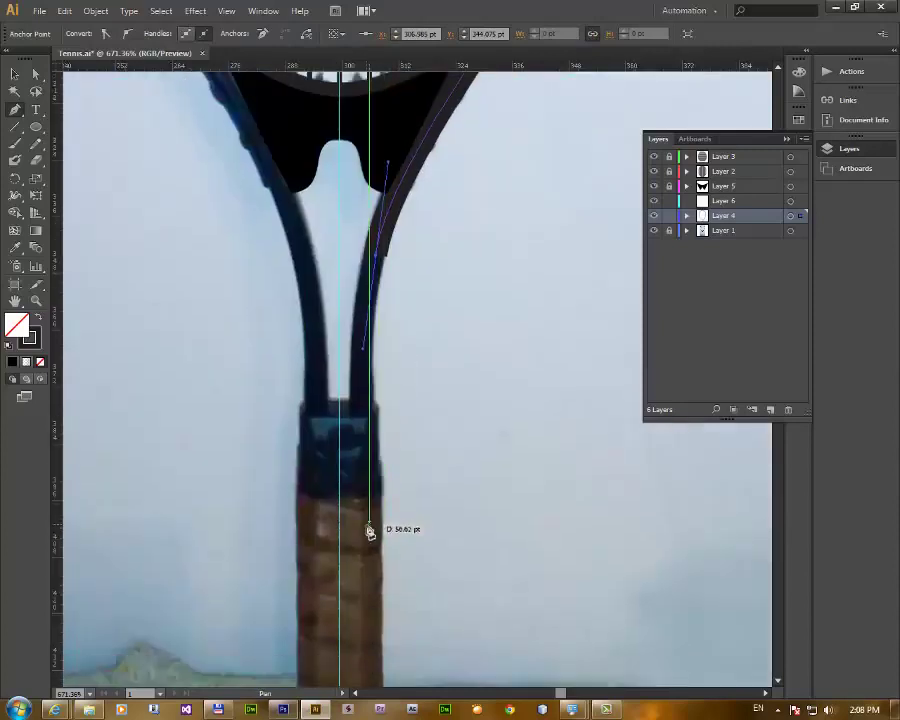
pyautogui.moveTo(369, 532); pyautogui.dragTo(363, 537)
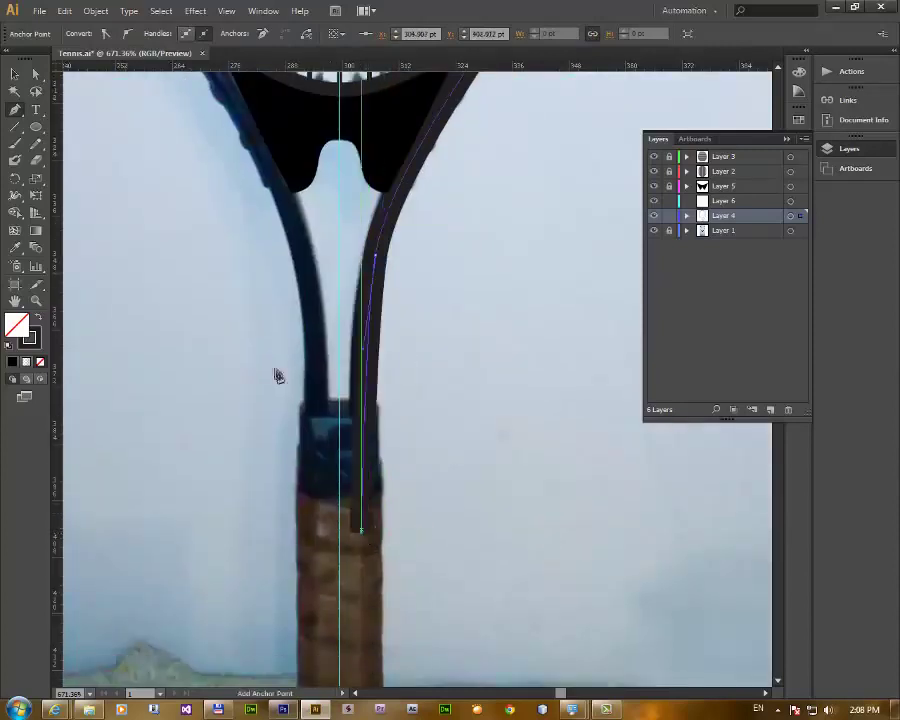
# - Set the right shaft arm's stroke to pure black (000000)
pyautogui.click(15, 73)
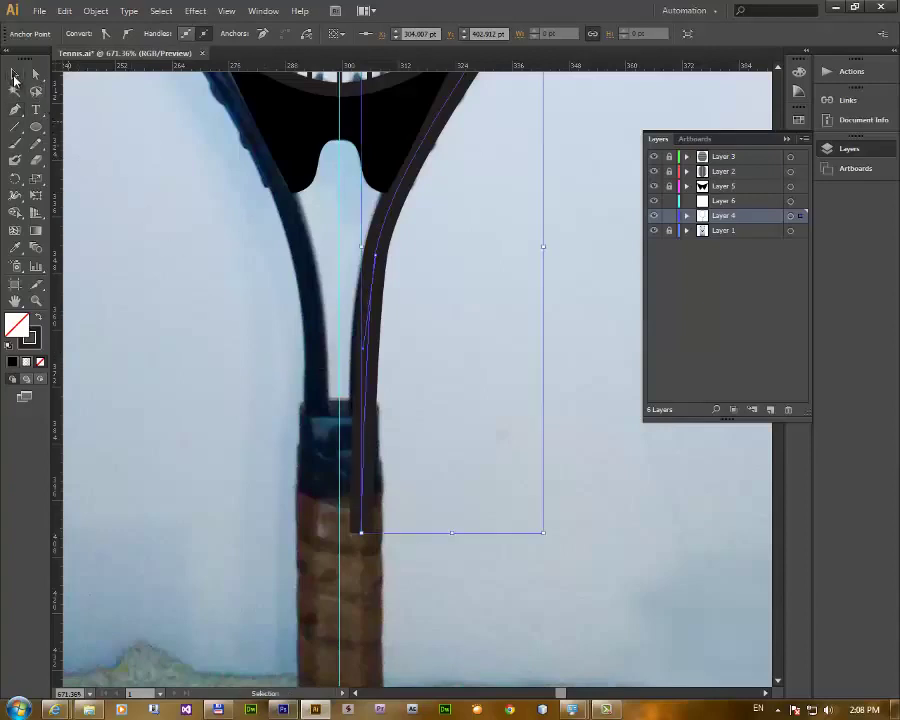
pyautogui.moveTo(481, 235); pyautogui.dragTo(418, 366)
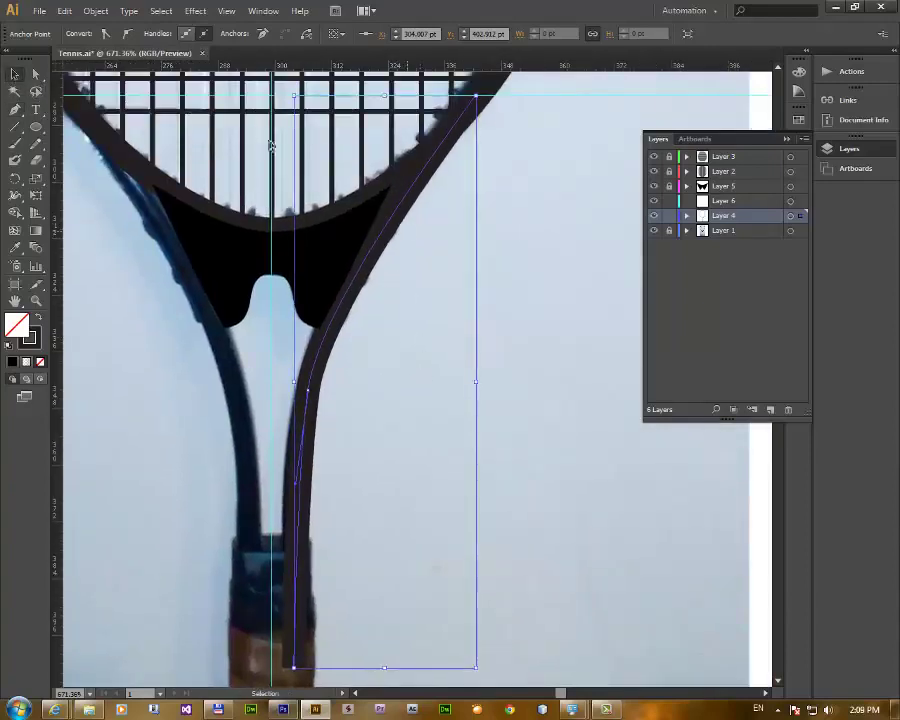
pyautogui.click(175, 350)
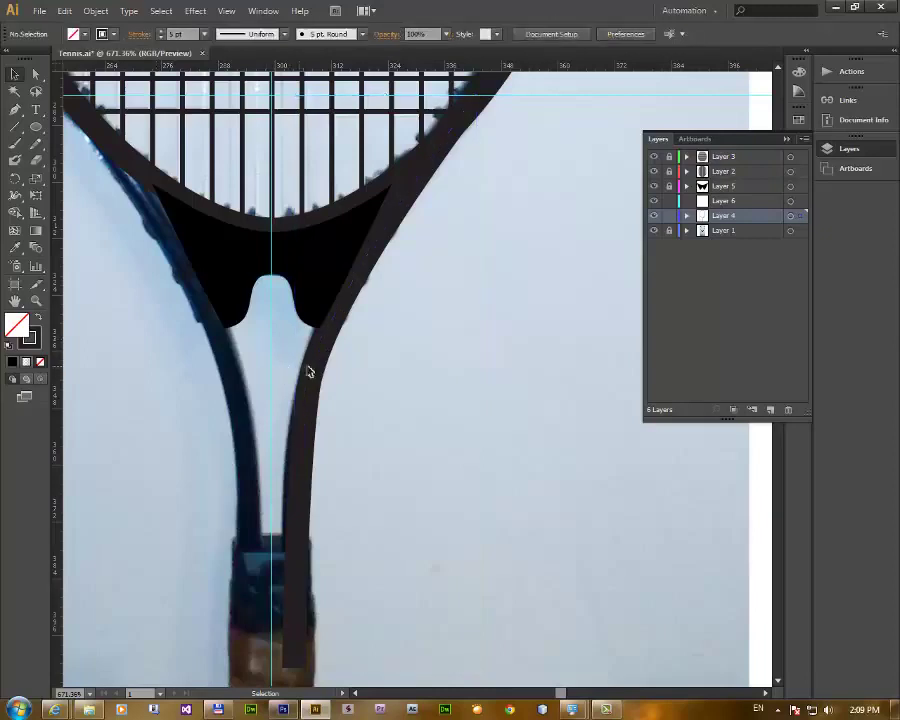
pyautogui.click(318, 370)
pyautogui.click(29, 336)
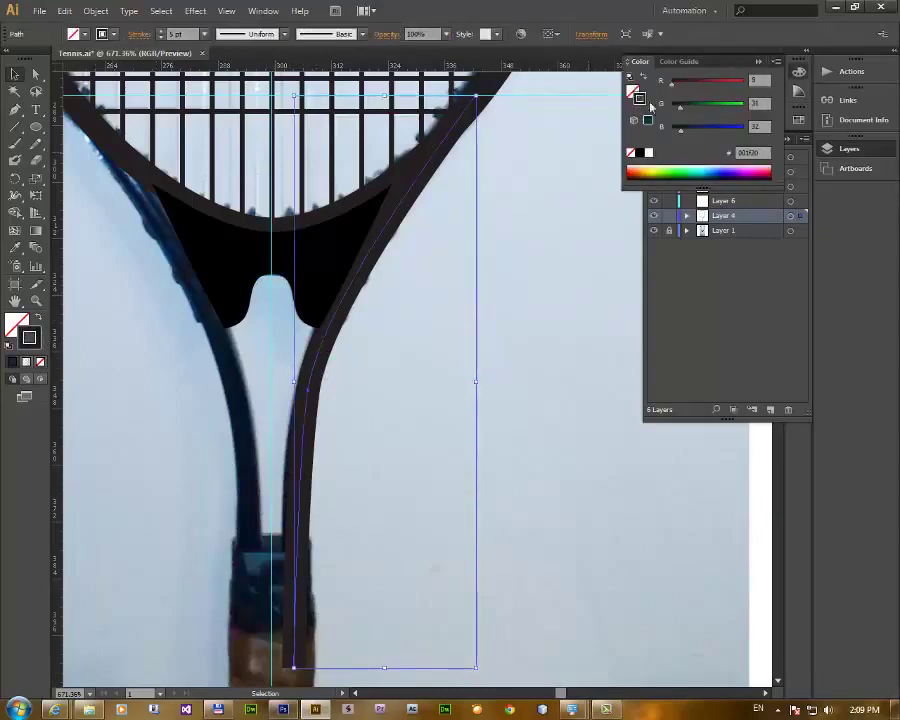
pyautogui.click(640, 152)
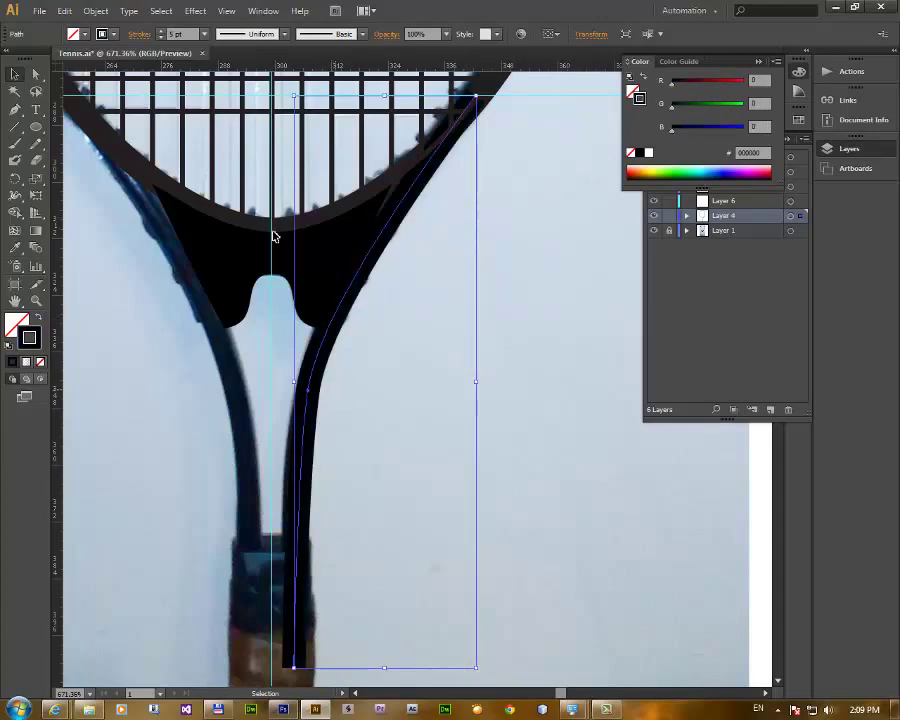
# - Turn off Smart Guides, close the Color panel and unlock the reference photo layer
pyautogui.click(228, 12)
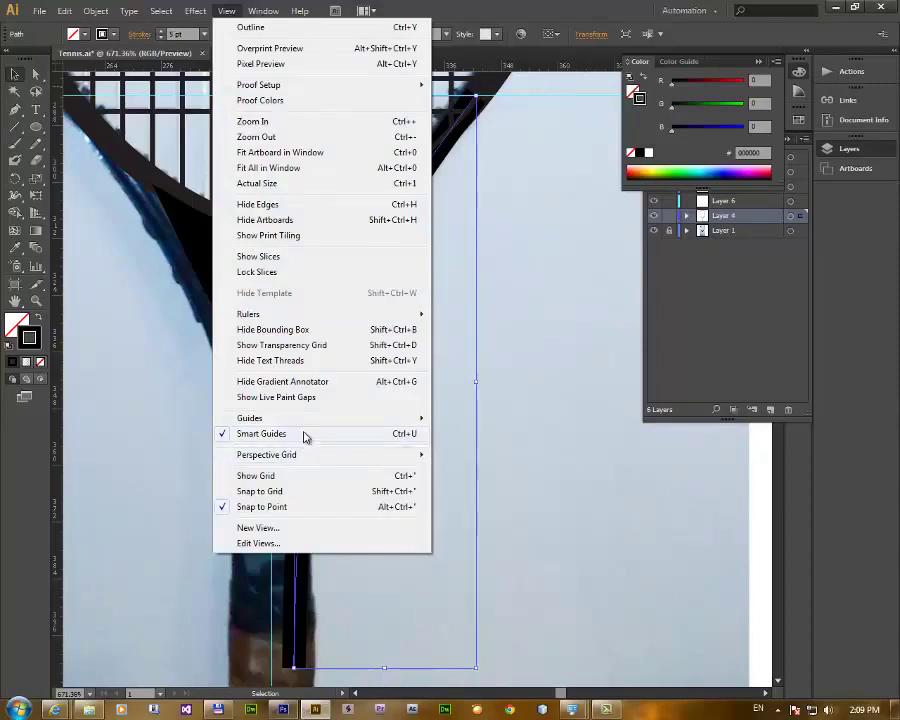
pyautogui.click(303, 434)
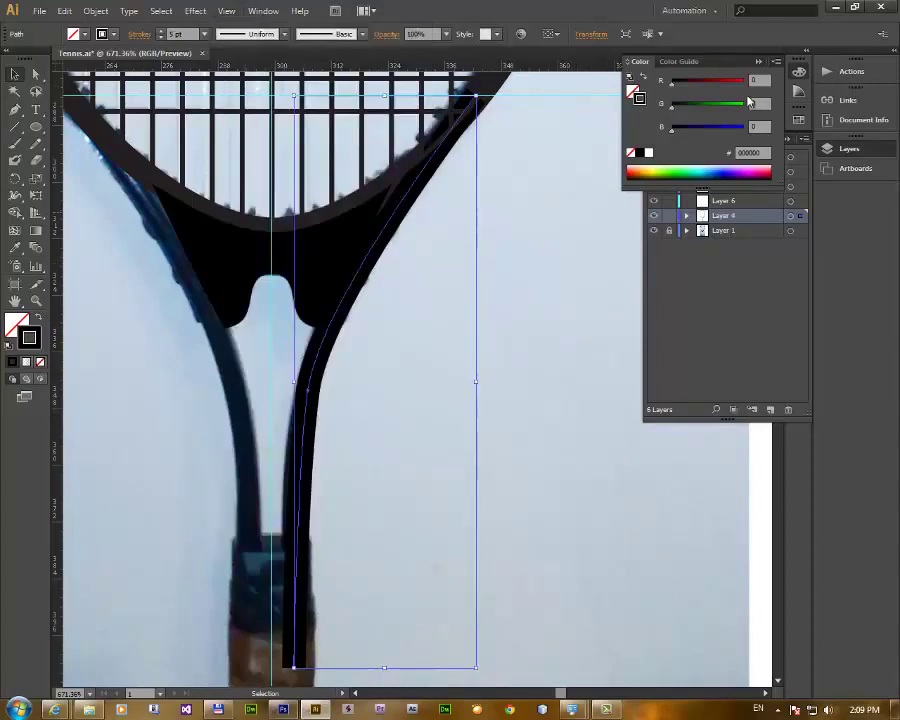
pyautogui.click(758, 62)
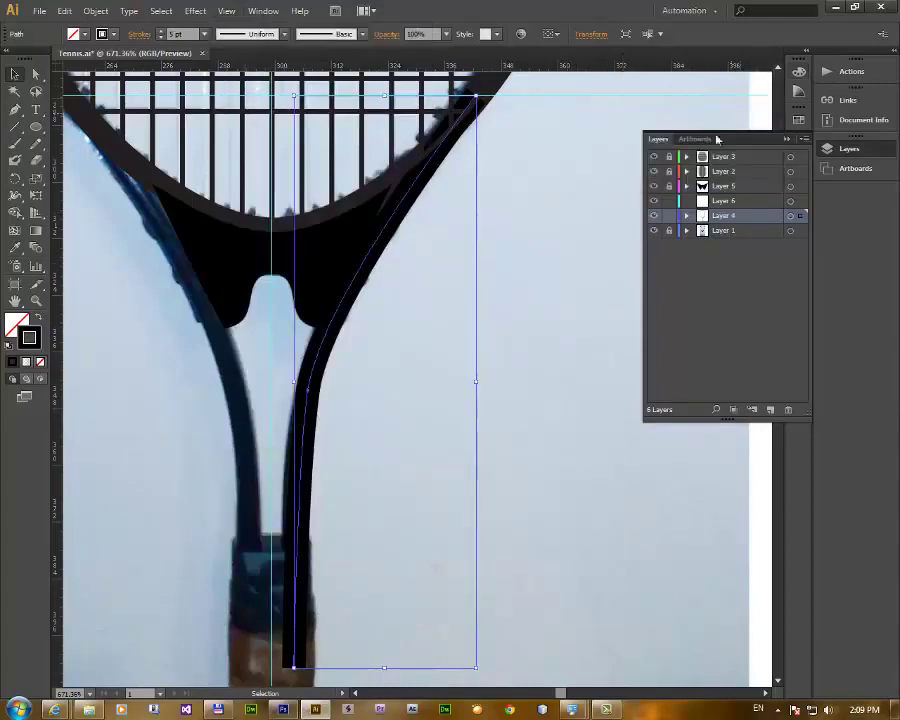
pyautogui.click(669, 230)
# - Hide the reference photo layer and pull smooth handles on the right arm's bend
pyautogui.click(669, 230)
pyautogui.click(654, 230)
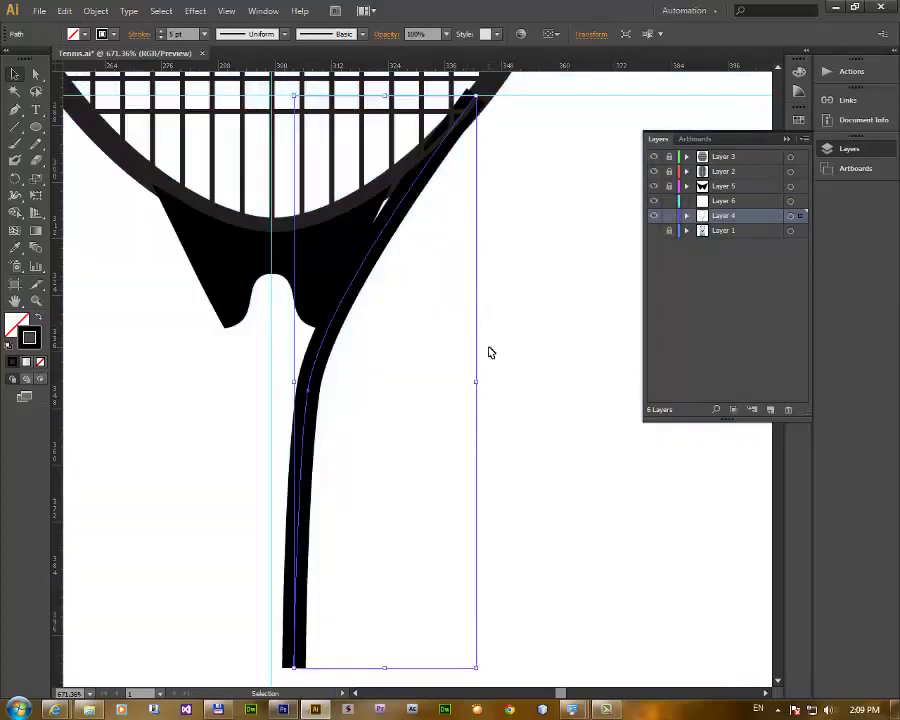
pyautogui.click(338, 398)
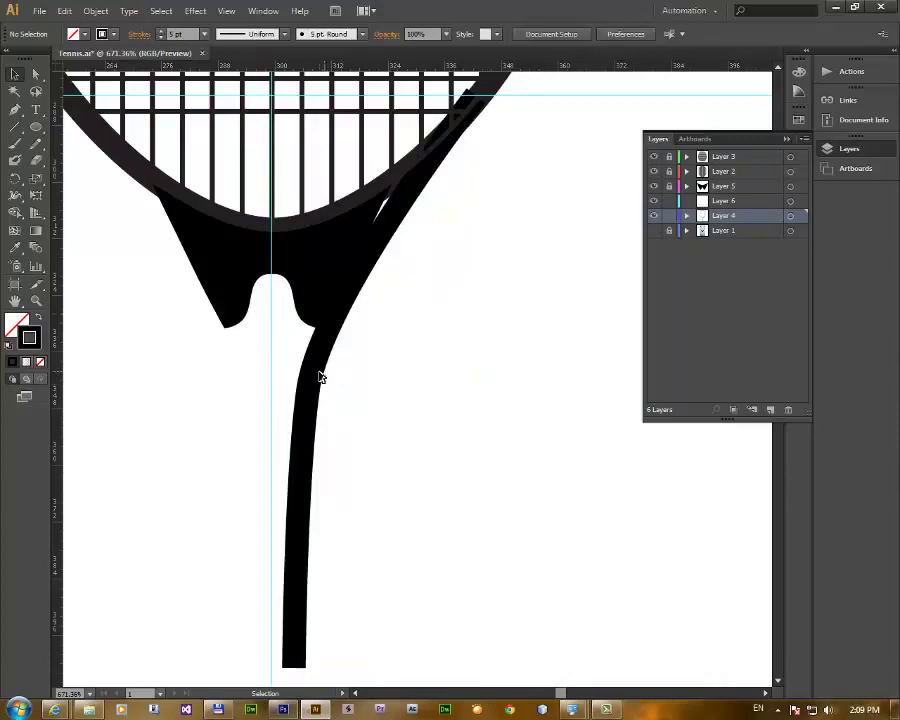
pyautogui.click(312, 388)
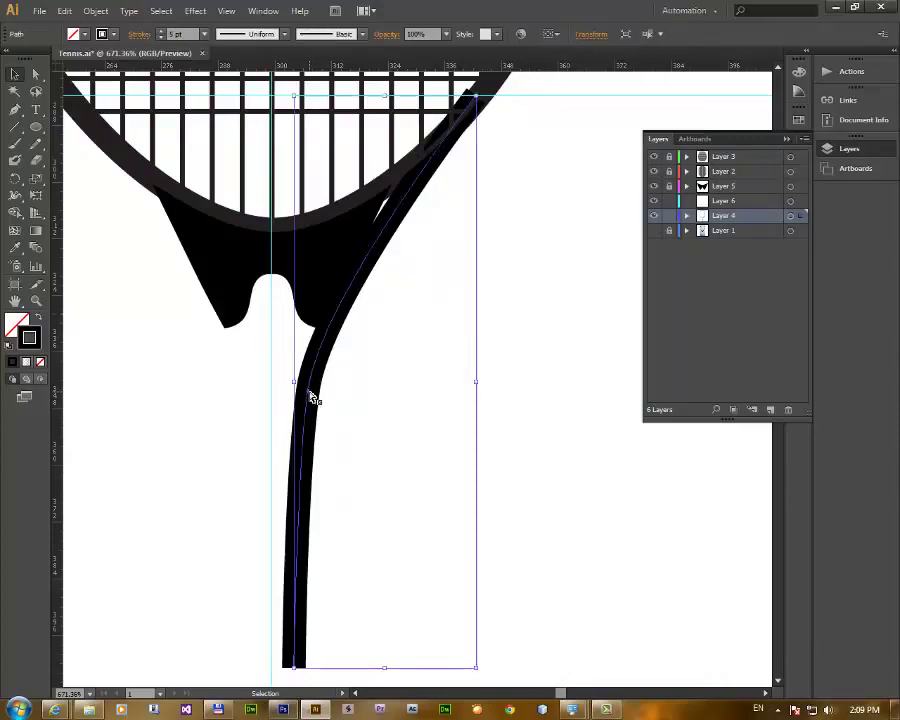
pyautogui.press('a')
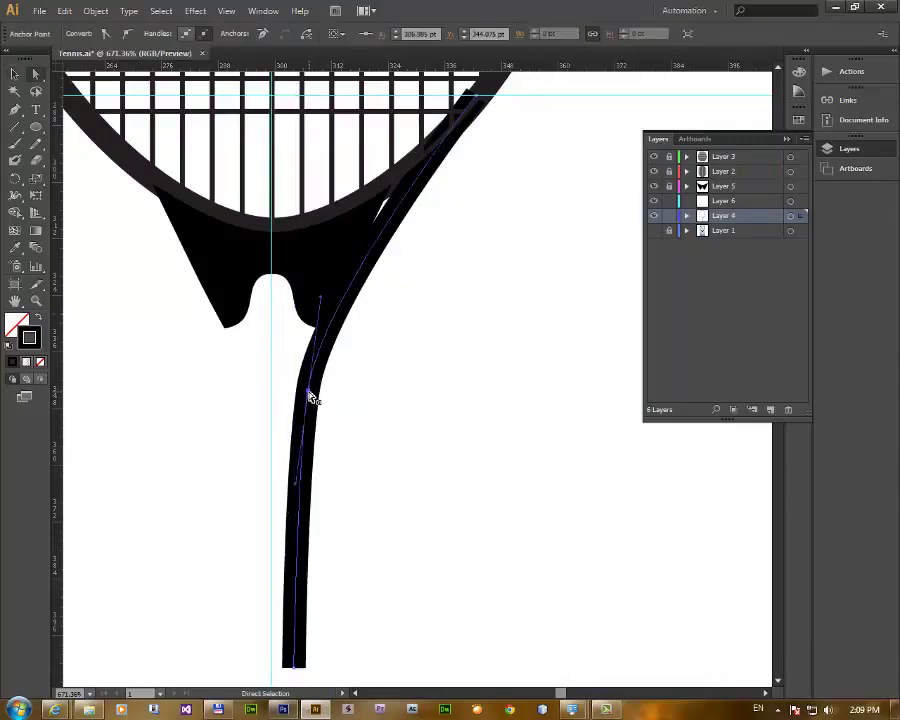
pyautogui.hotkey('shift', 'c')
pyautogui.click(310, 394)
pyautogui.click(576, 377)
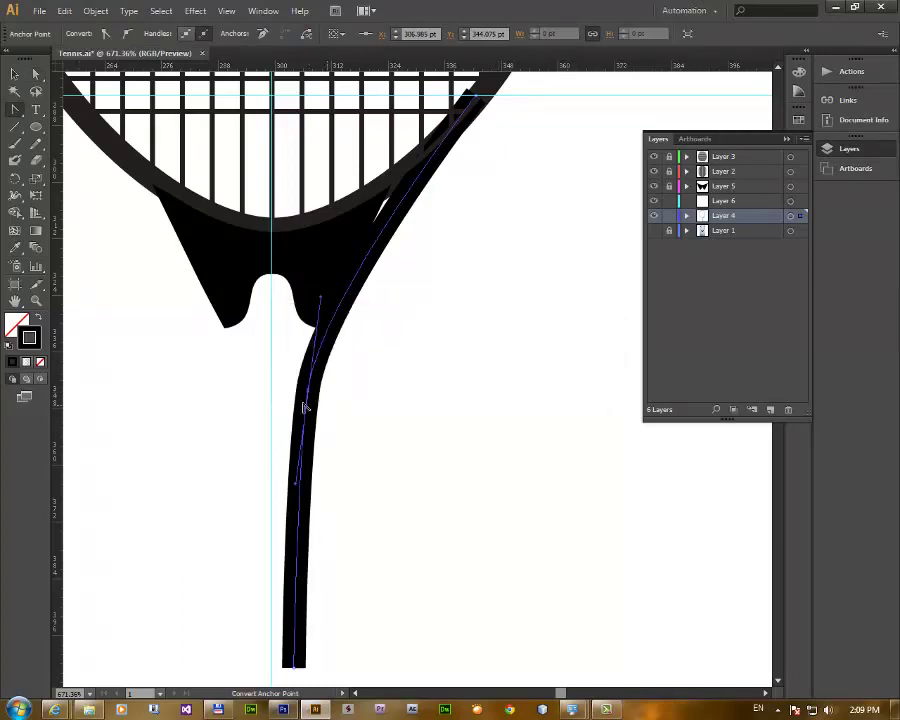
pyautogui.moveTo(310, 394); pyautogui.dragTo(292, 498)
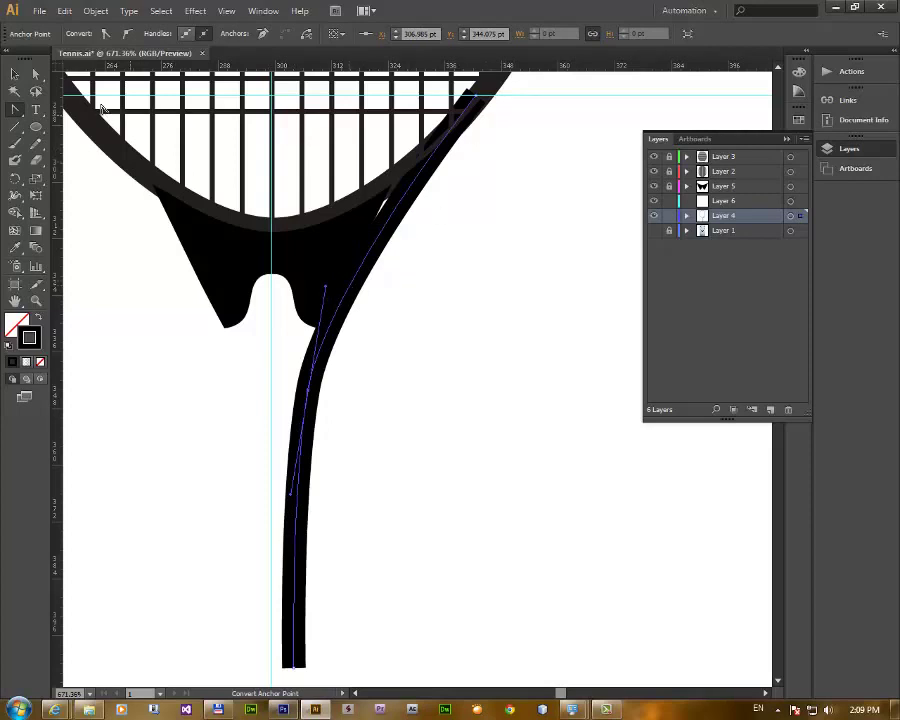
# - Set the right shaft arm's stroke weight to 5 pt and show the reference photo again
pyautogui.click(18, 77)
pyautogui.click(466, 350)
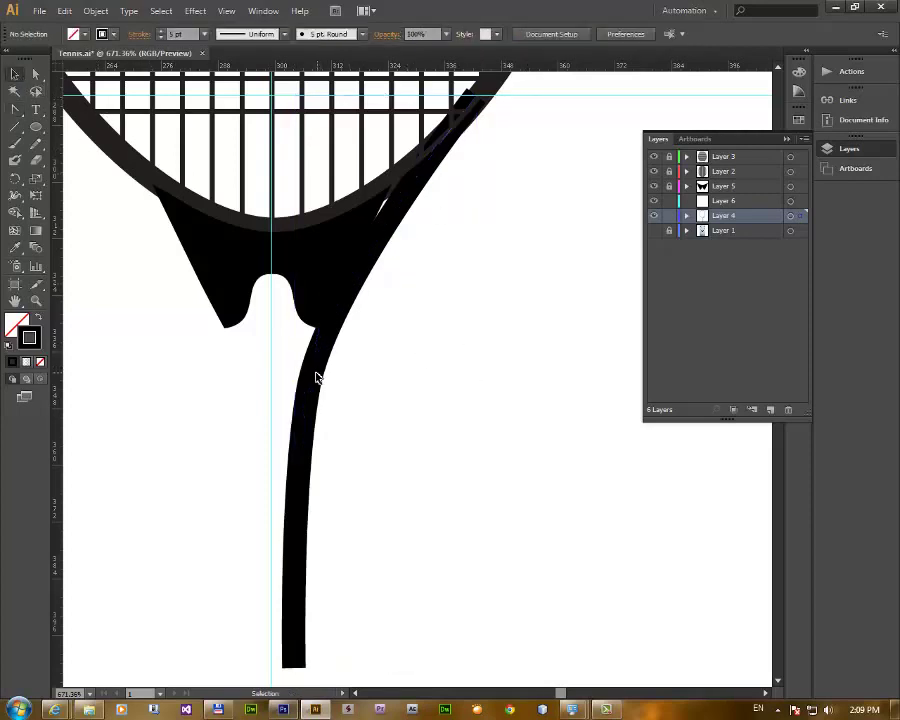
pyautogui.click(313, 377)
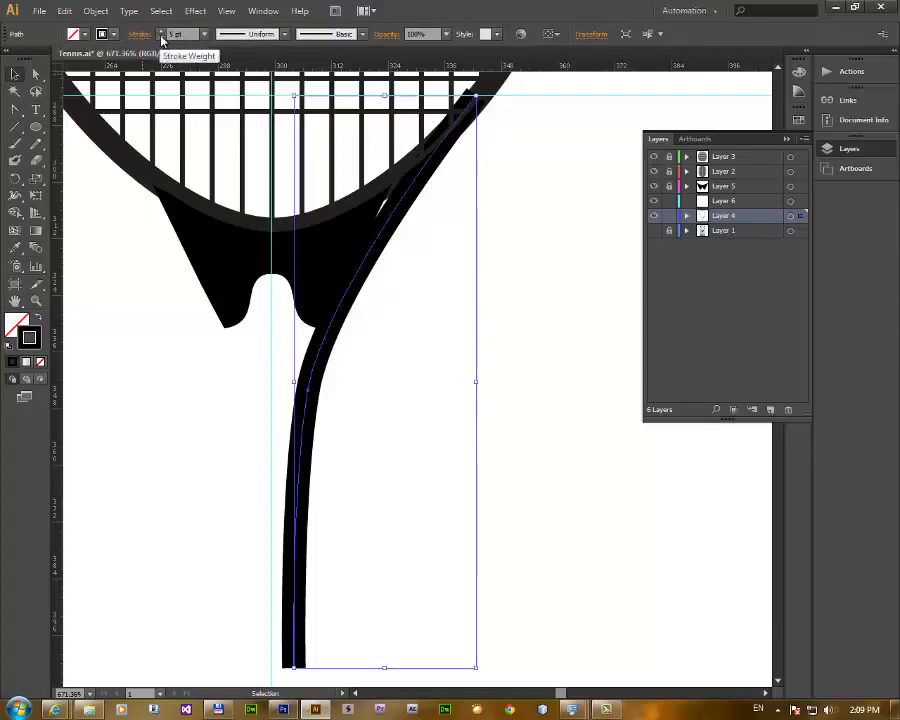
pyautogui.click(161, 36)
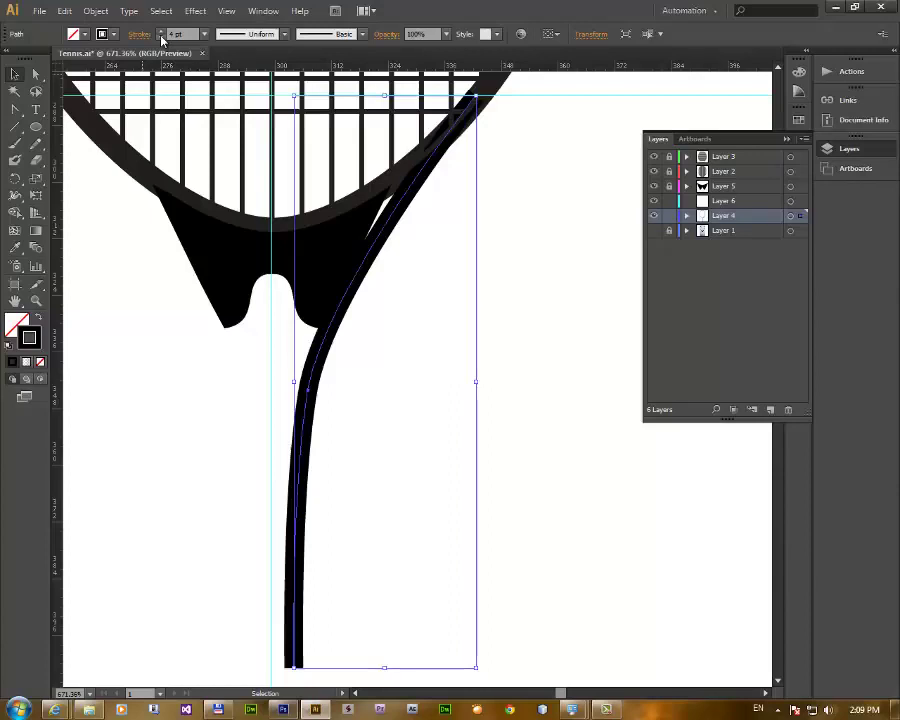
pyautogui.click(655, 231)
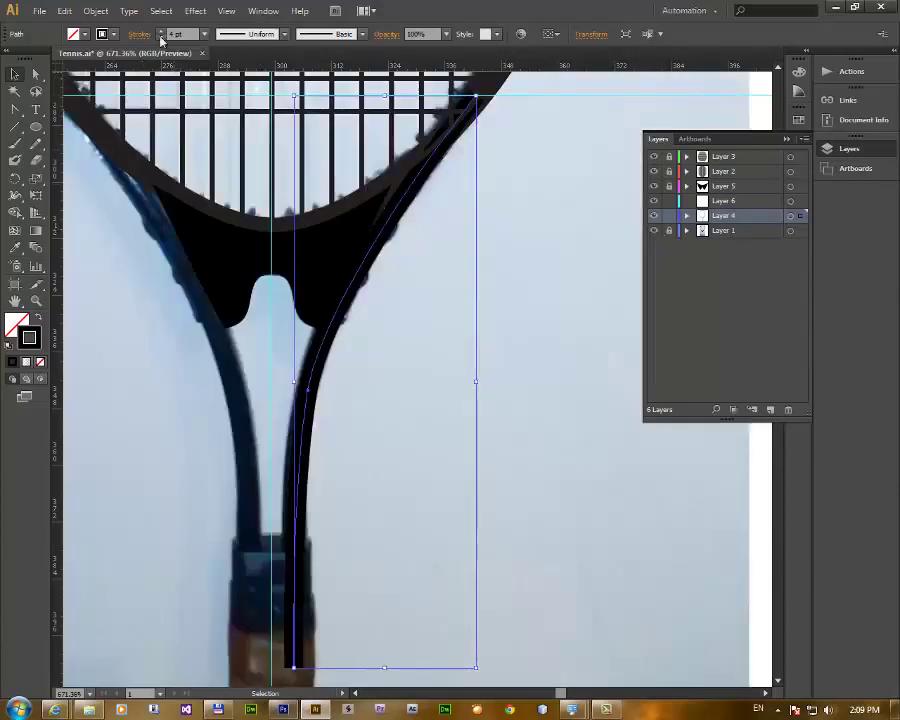
pyautogui.click(160, 38)
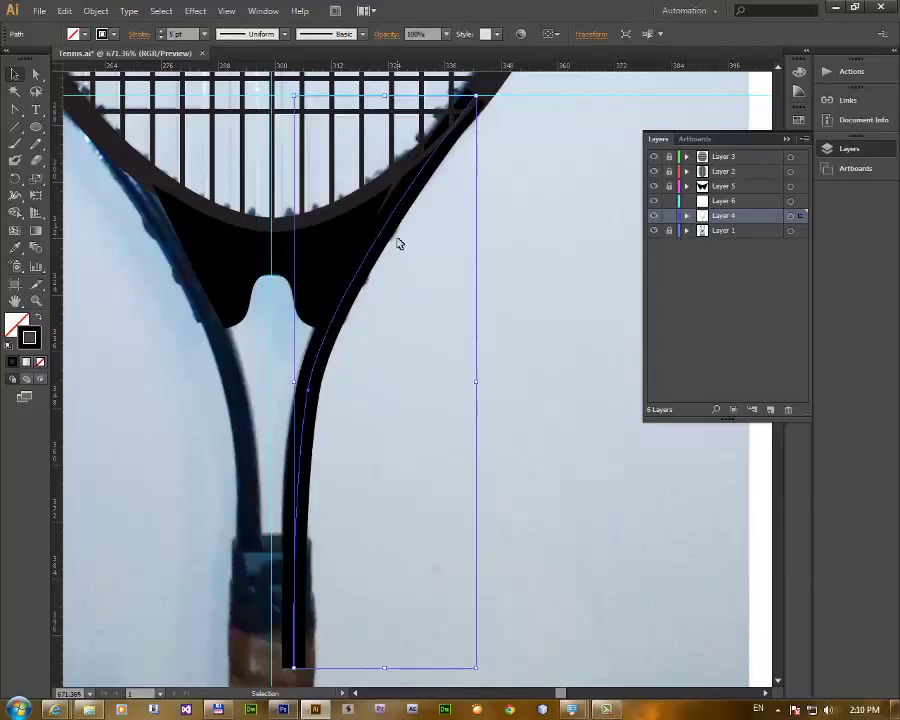
# - Reflect a copy of the shaft arm horizontally onto the left arm, then switch to Outline view
pyautogui.hscroll(-2, 400, 250)
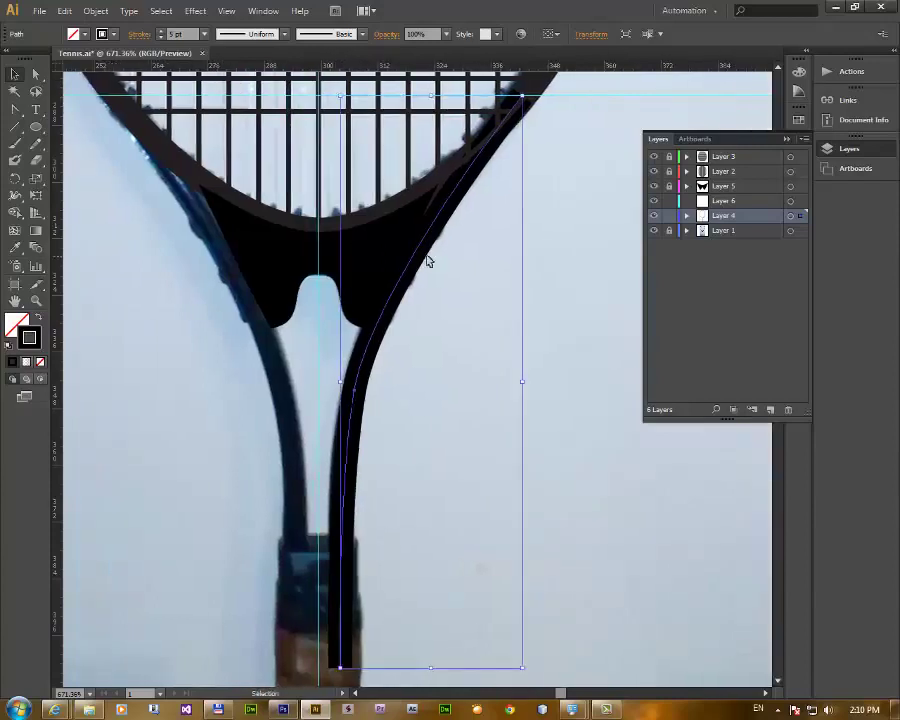
pyautogui.moveTo(410, 256); pyautogui.dragTo(430, 262)
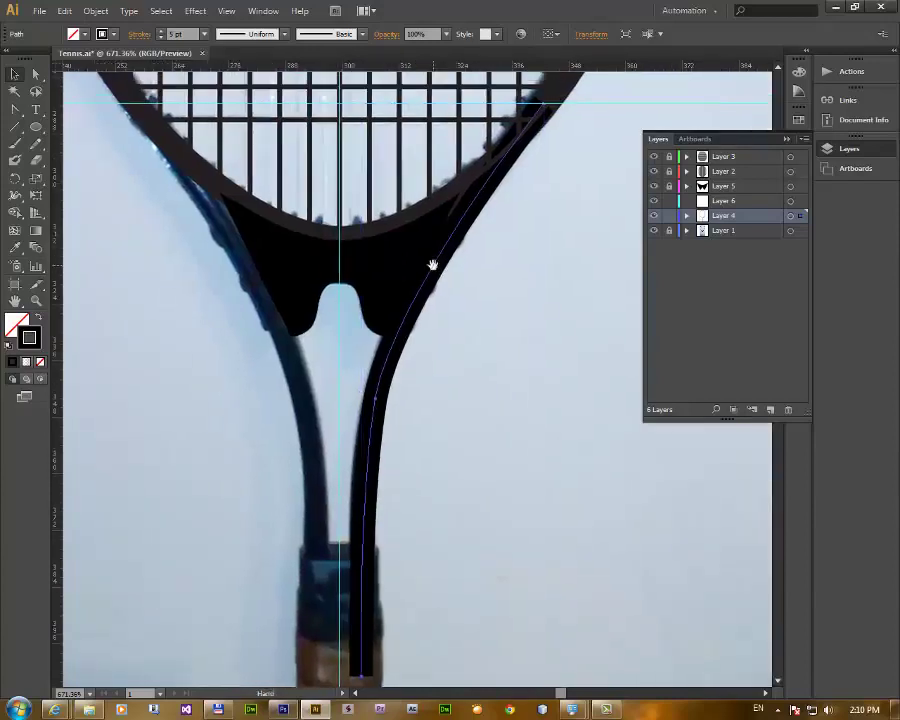
pyautogui.click(95, 11)
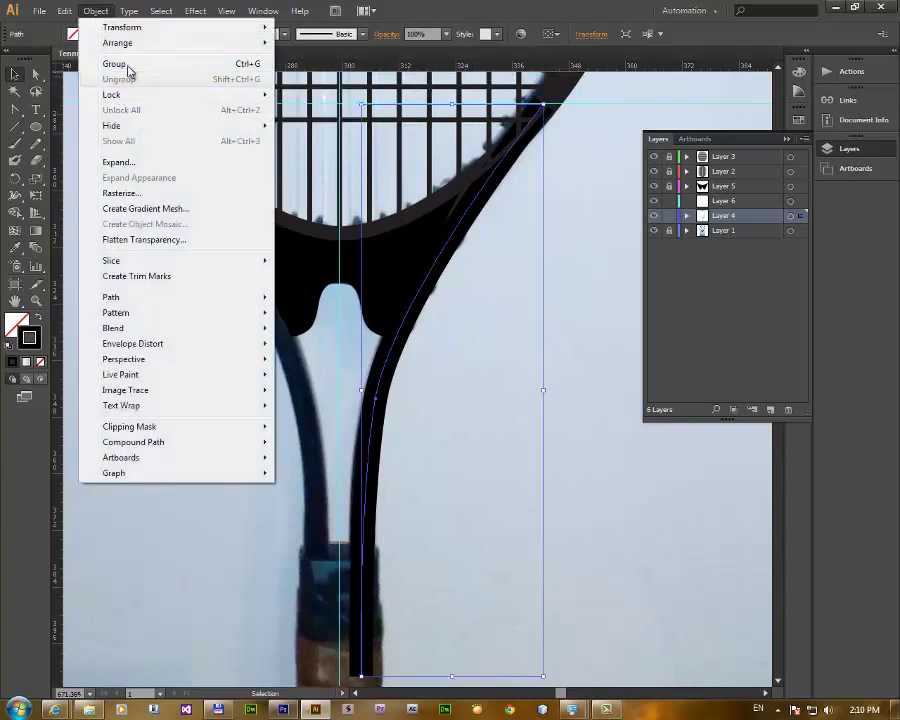
pyautogui.moveTo(122, 27)
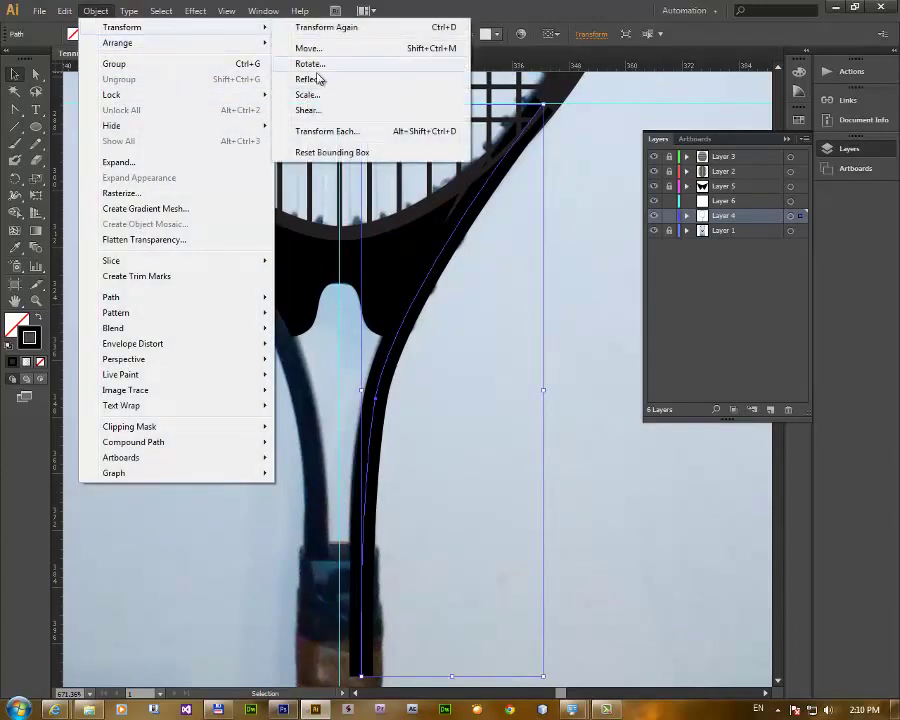
pyautogui.click(310, 79)
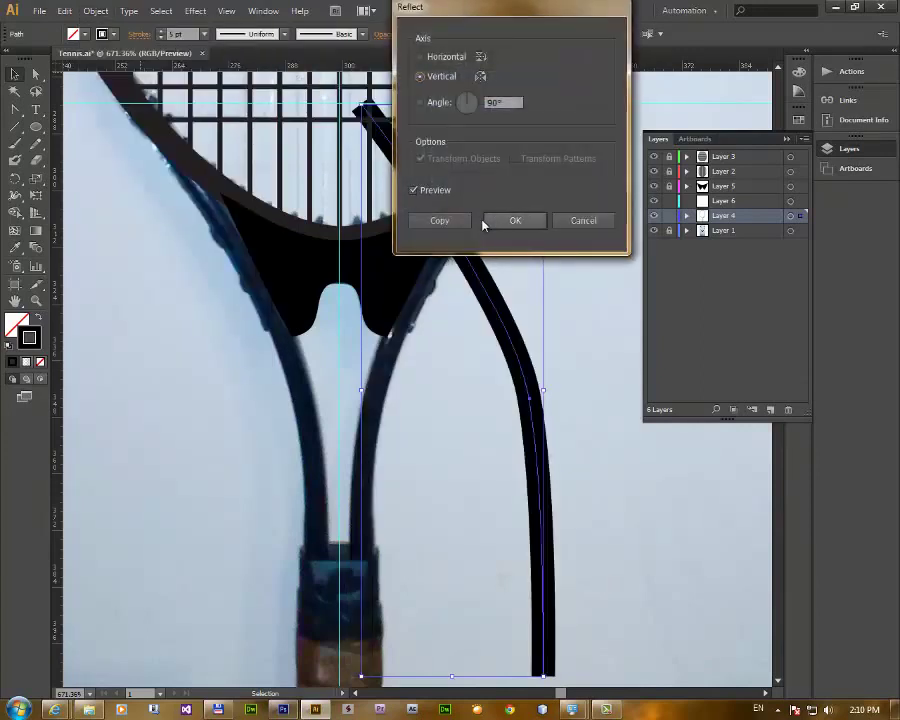
pyautogui.click(452, 222)
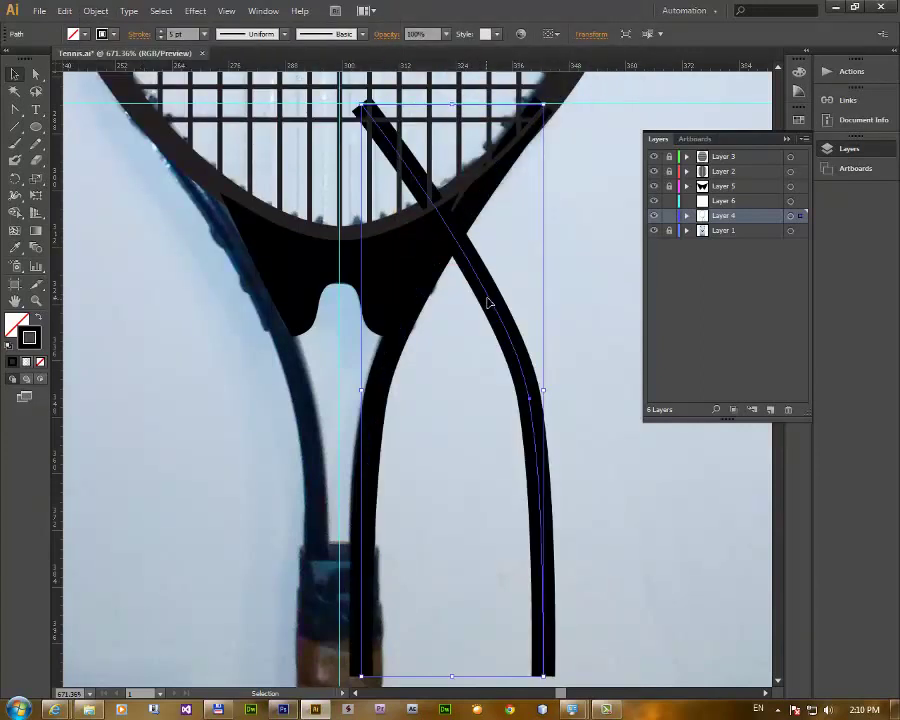
pyautogui.moveTo(488, 300); pyautogui.dragTo(213, 297)
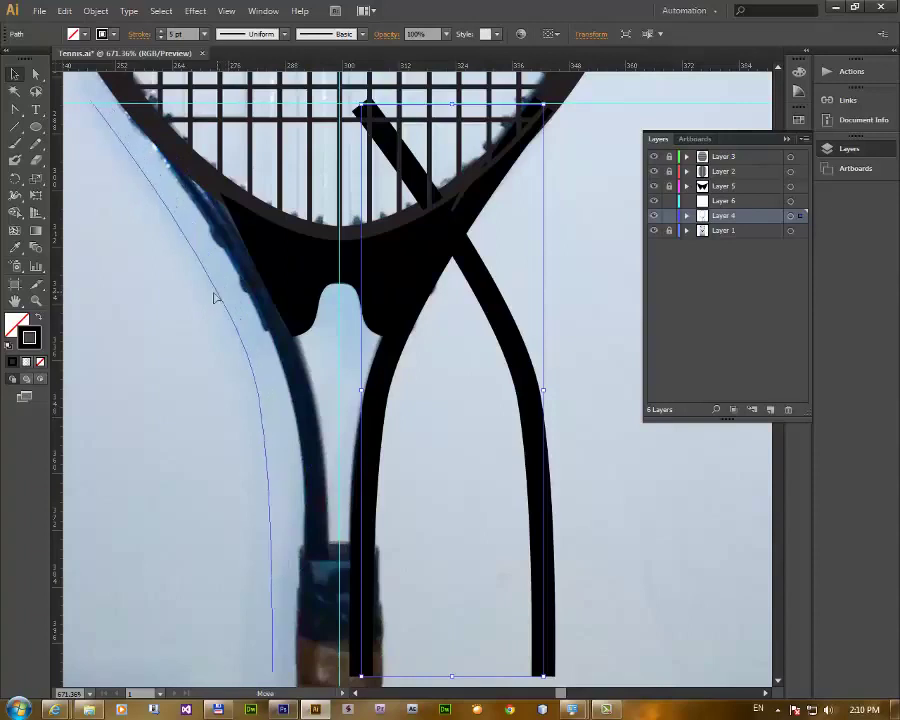
pyautogui.moveTo(213, 297); pyautogui.dragTo(213, 297)
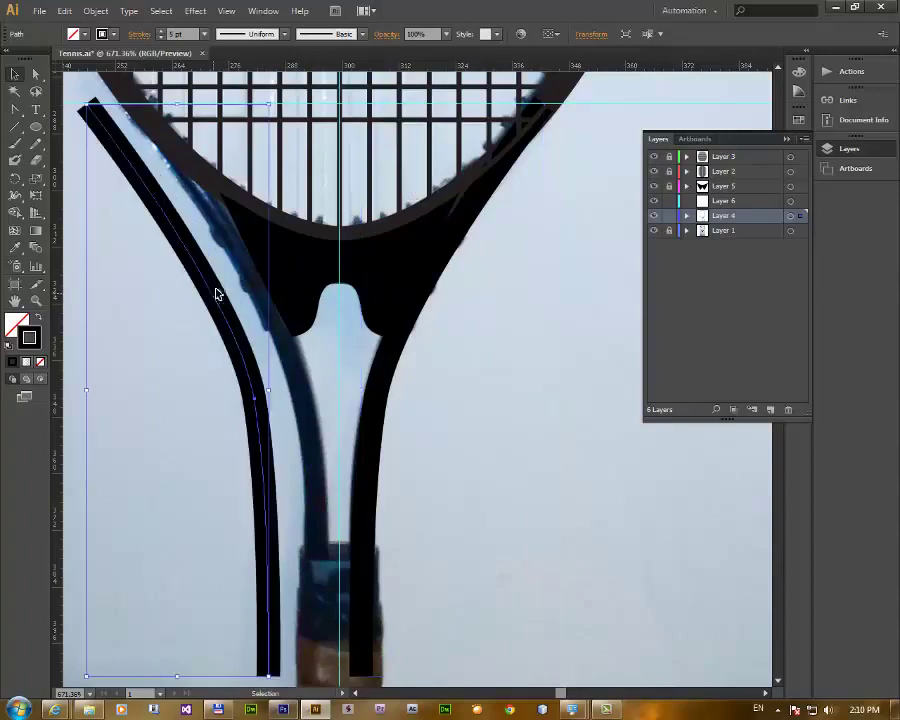
pyautogui.click(226, 11)
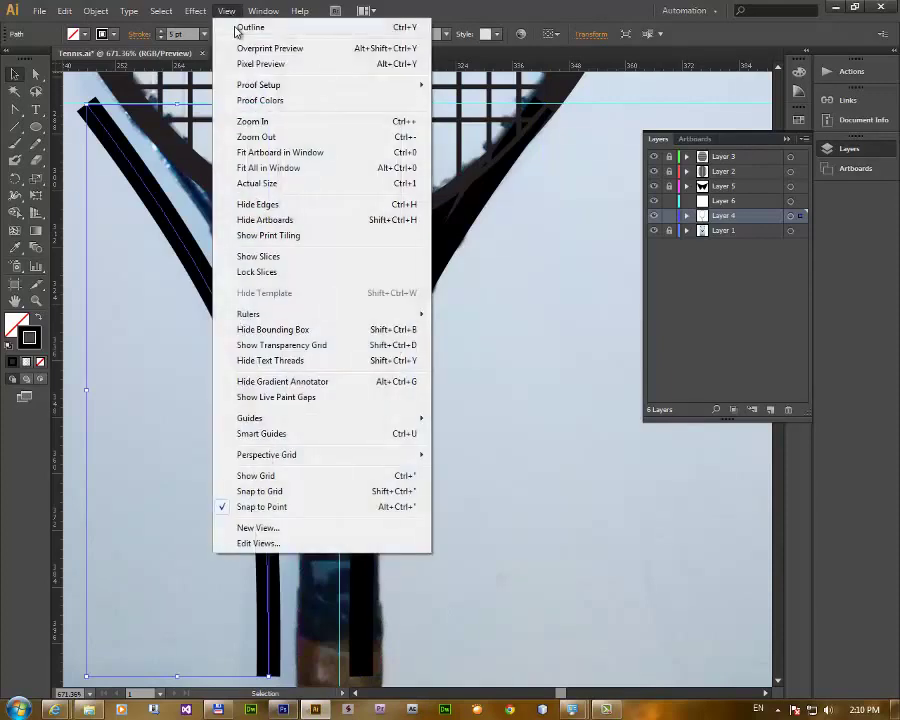
pyautogui.click(249, 27)
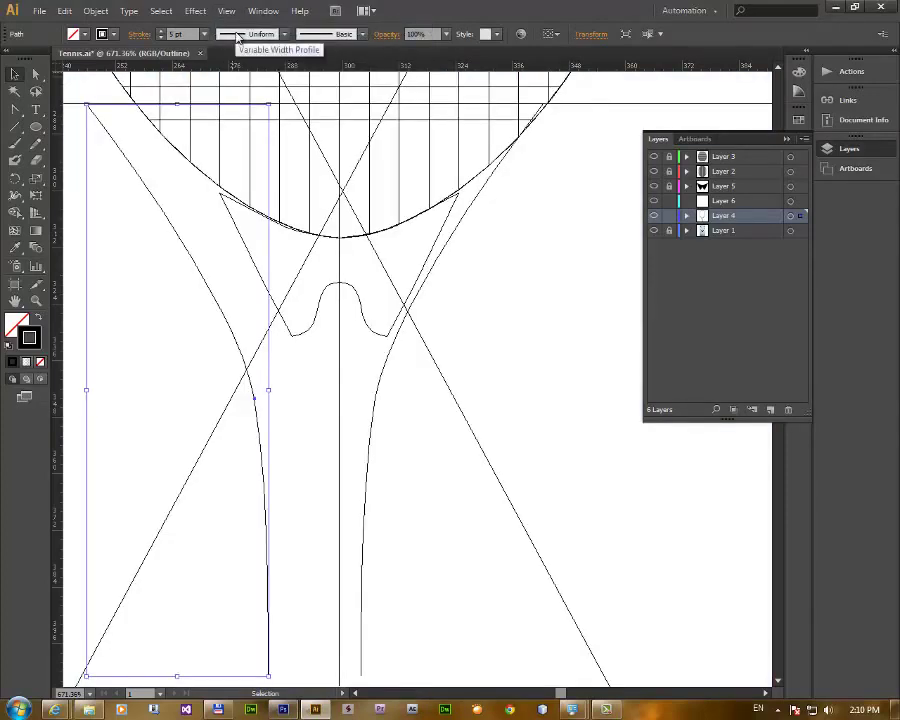
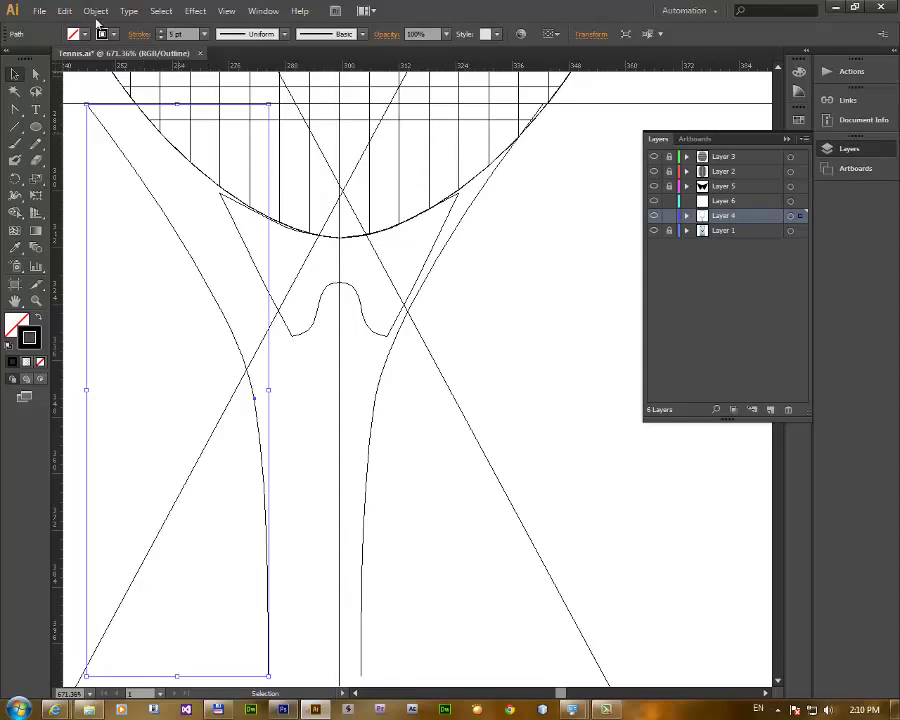
# - Drag the right throat curve until its top end snaps onto the frame's diagonal at the horizontal line
pyautogui.click(64, 11)
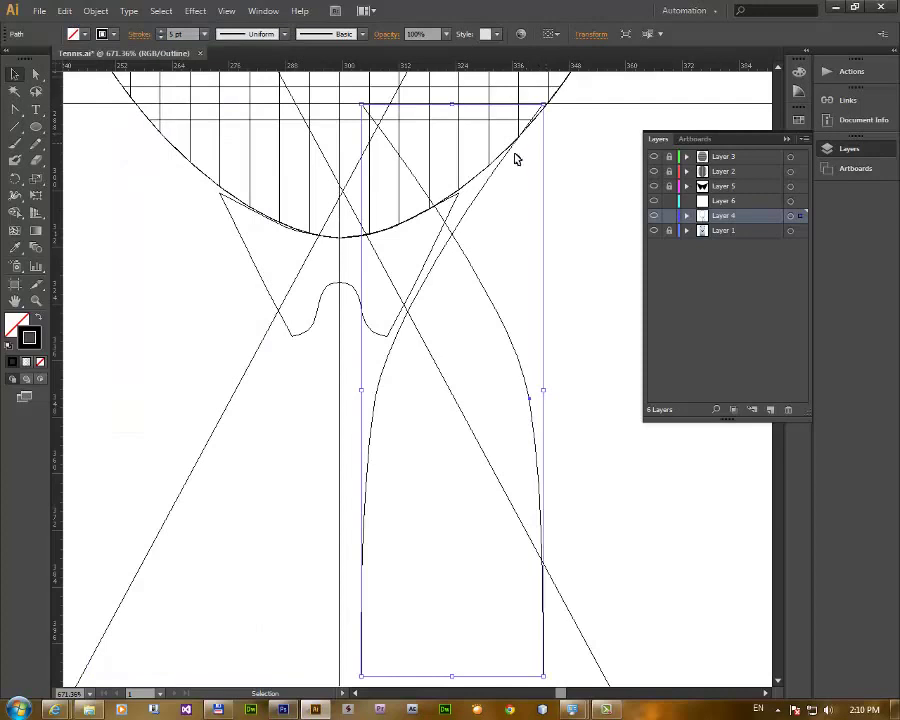
pyautogui.hotkey('ctrl', 'space')
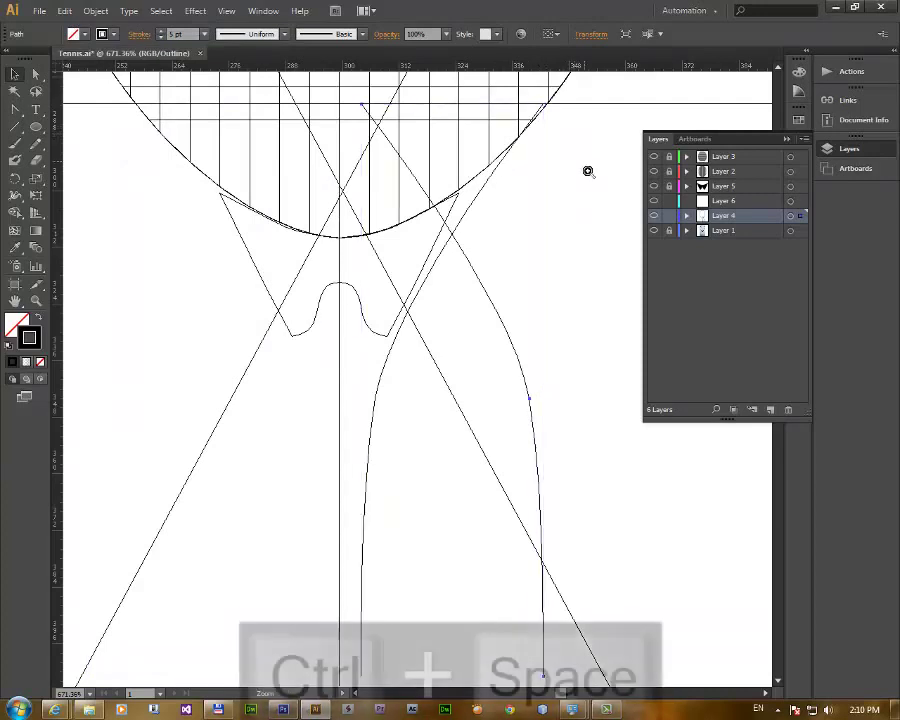
pyautogui.moveTo(588, 172); pyautogui.dragTo(530, 108)
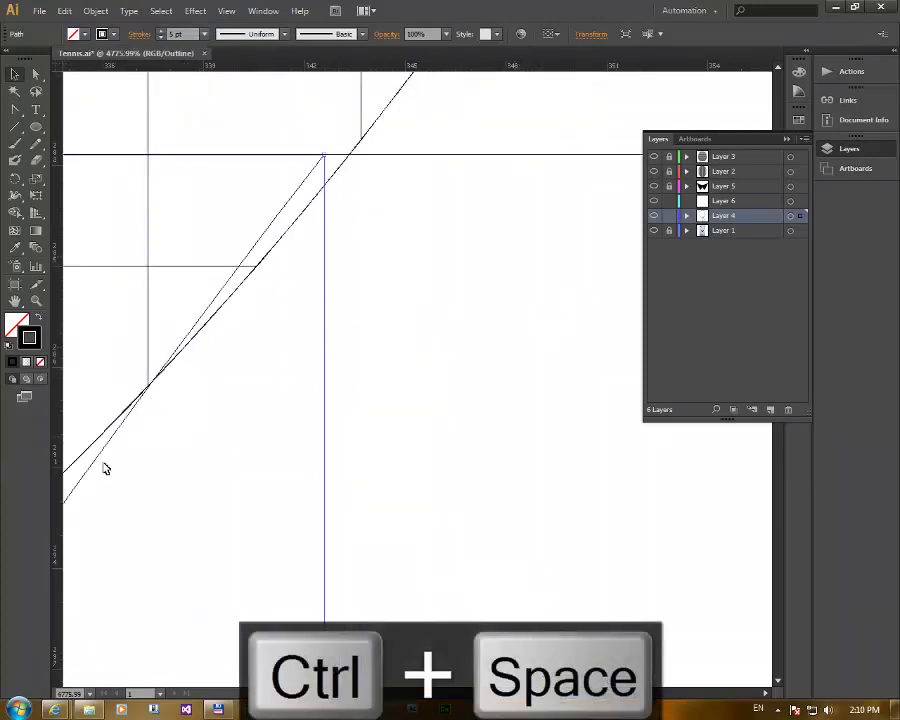
pyautogui.moveTo(92, 461)
pyautogui.mouseDown()
pyautogui.moveTo(117, 471)
pyautogui.moveTo(340, 175)
pyautogui.mouseUp()
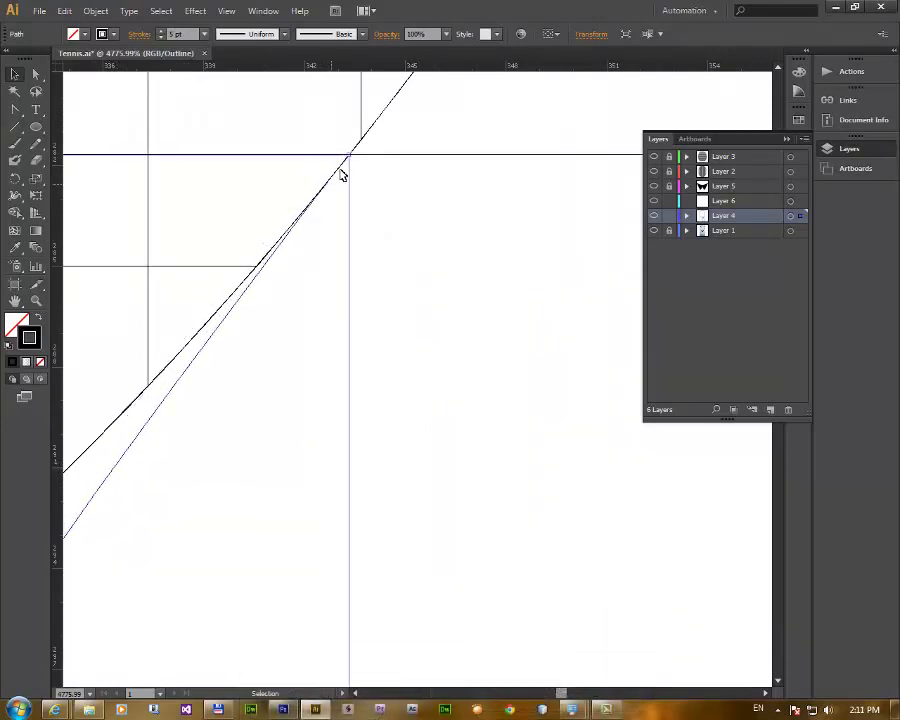
pyautogui.keyDown('ctrl'); pyautogui.keyDown('alt'); pyautogui.click(332, 327); pyautogui.keyUp('alt'); pyautogui.keyUp('ctrl')
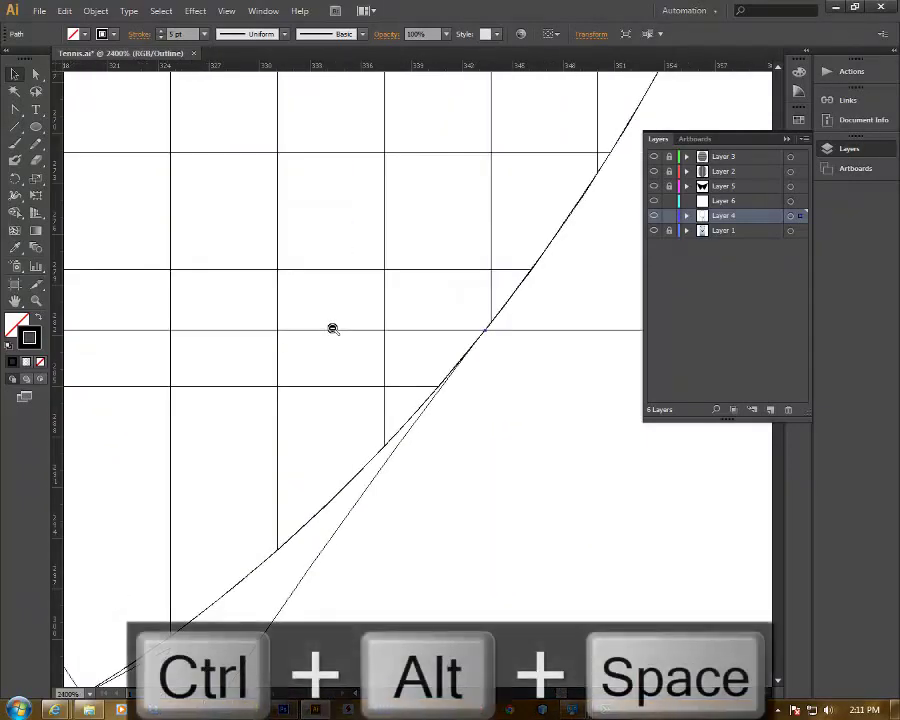
pyautogui.keyDown('ctrl'); pyautogui.keyDown('alt'); pyautogui.click(332, 328); pyautogui.keyUp('alt'); pyautogui.keyUp('ctrl')
pyautogui.keyDown('ctrl'); pyautogui.keyDown('alt'); pyautogui.click(354, 388); pyautogui.keyUp('alt'); pyautogui.keyUp('ctrl')
pyautogui.keyDown('ctrl'); pyautogui.keyDown('alt'); pyautogui.click(354, 388); pyautogui.keyUp('alt'); pyautogui.keyUp('ctrl')
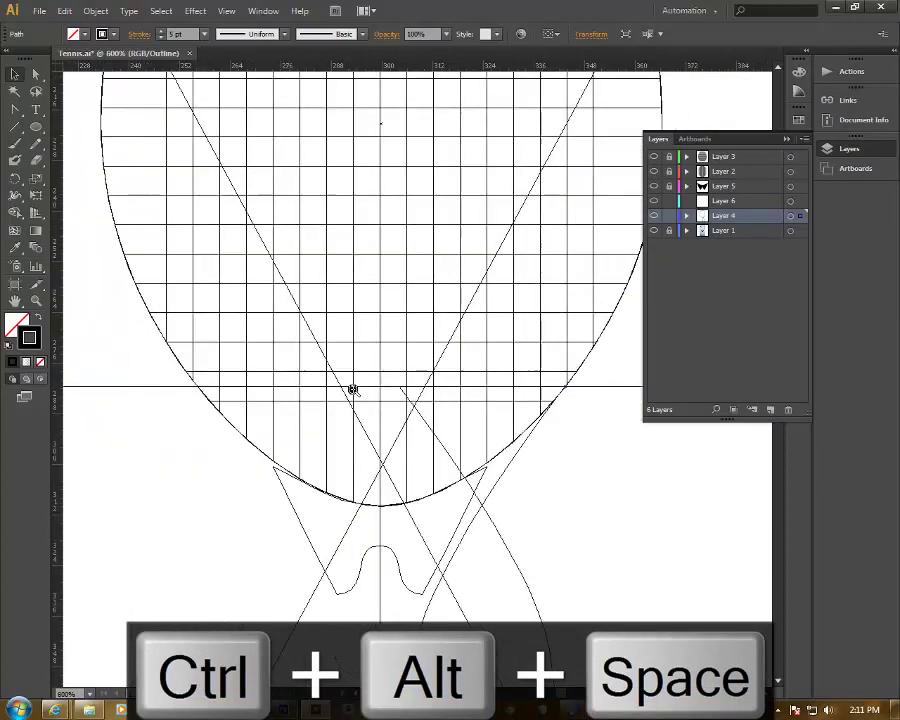
pyautogui.moveTo(320, 350); pyautogui.dragTo(282, 182)
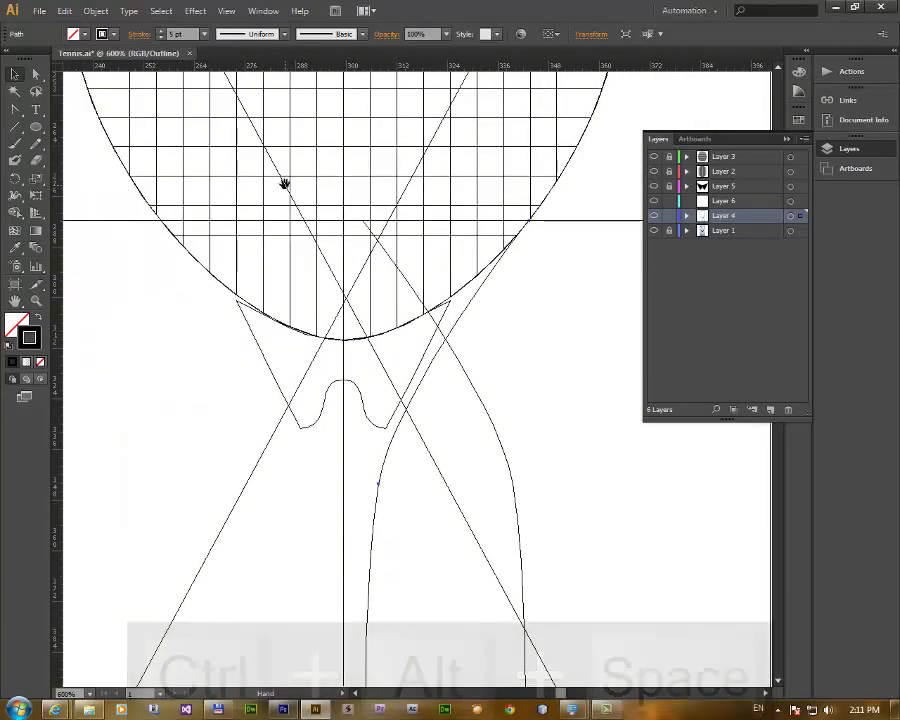
pyautogui.click(96, 11)
pyautogui.moveTo(122, 27)
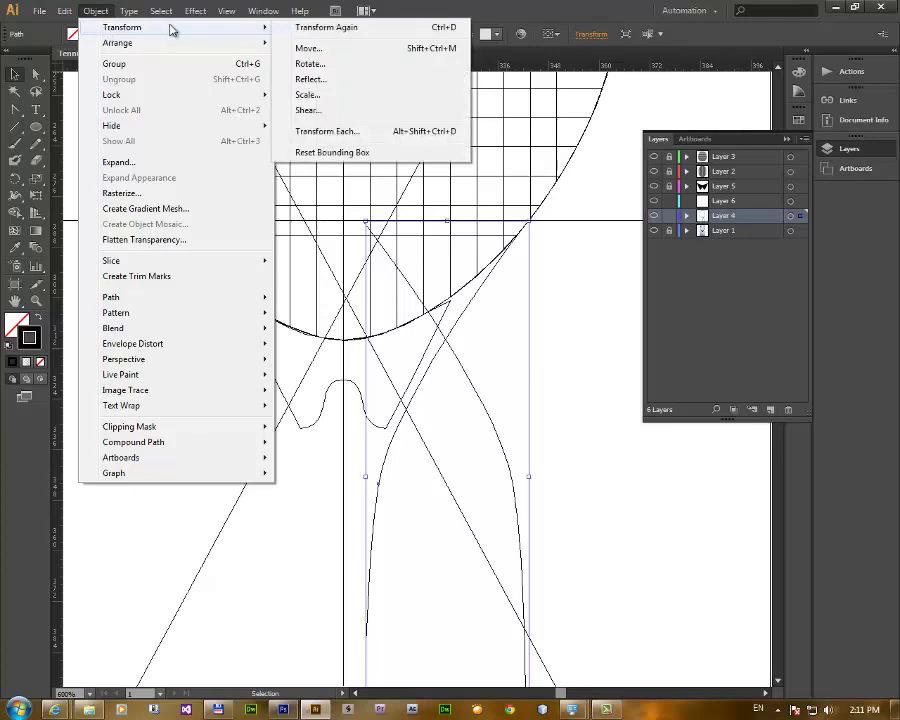
# - Make a vertically reflected copy of the throat curve and delete the extra right-side curve
pyautogui.click(305, 79)
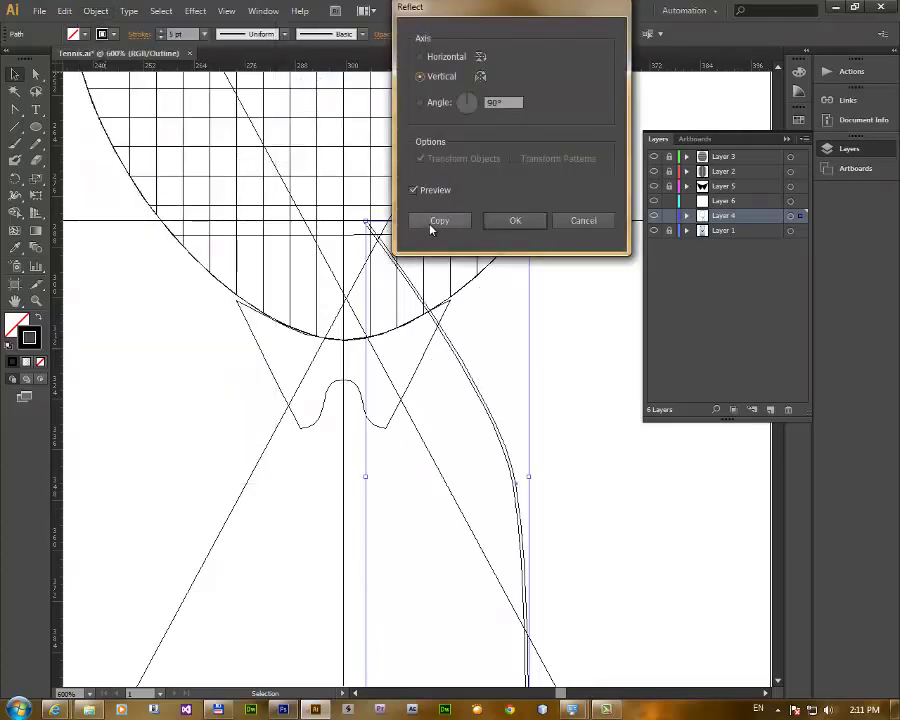
pyautogui.click(424, 221)
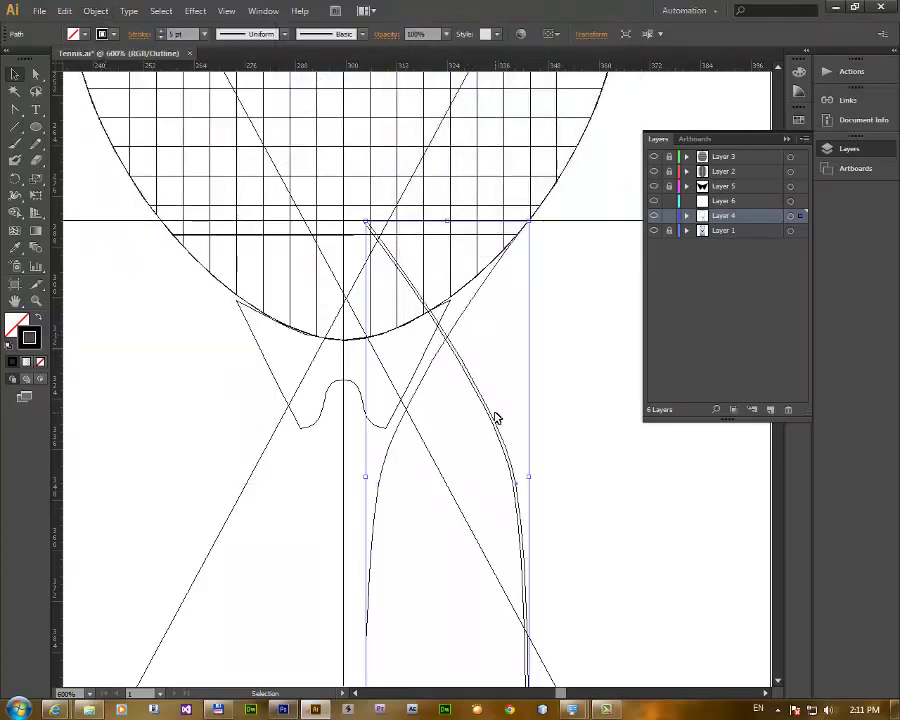
pyautogui.press('Left')
pyautogui.press('Left')
pyautogui.press('Left')
pyautogui.press('Left')
pyautogui.press('Left')
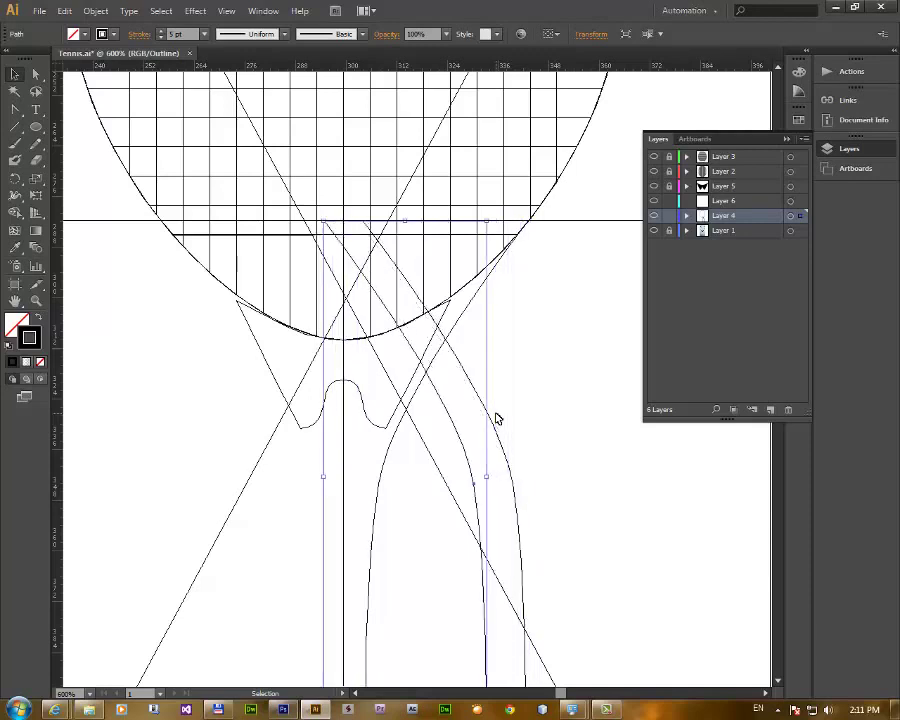
pyautogui.press('Left')
pyautogui.press('Left')
pyautogui.press('Left')
pyautogui.press('Left')
pyautogui.press('Left')
pyautogui.press('Left')
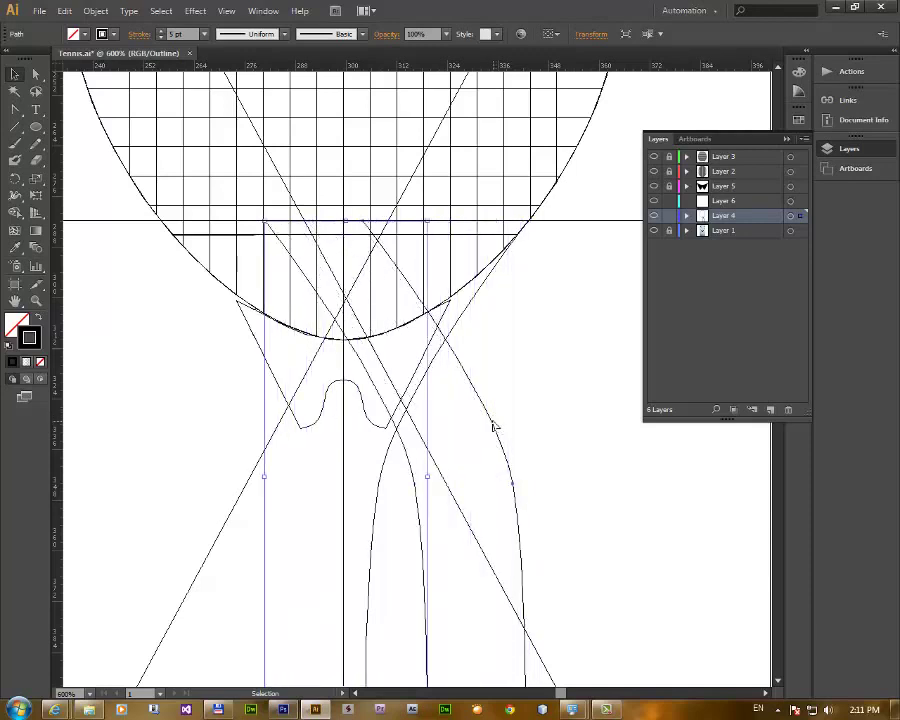
pyautogui.click(493, 427)
pyautogui.press('Delete')
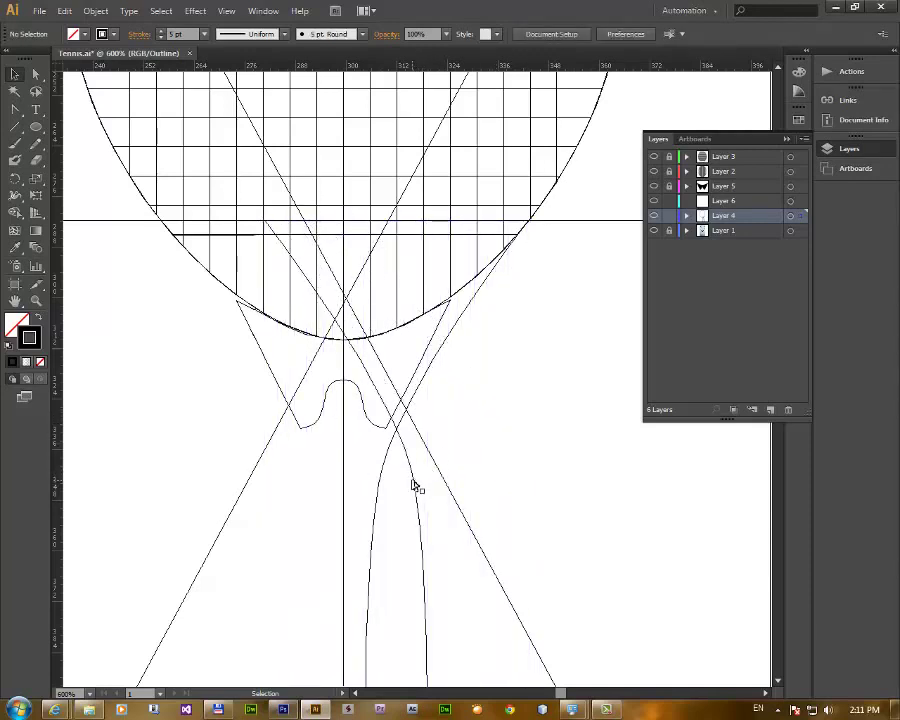
# - Slide the mirrored curve to the throat's left side, snapping its top onto the left diagonal
pyautogui.click(413, 484)
pyautogui.moveTo(413, 484); pyautogui.dragTo(297, 486)
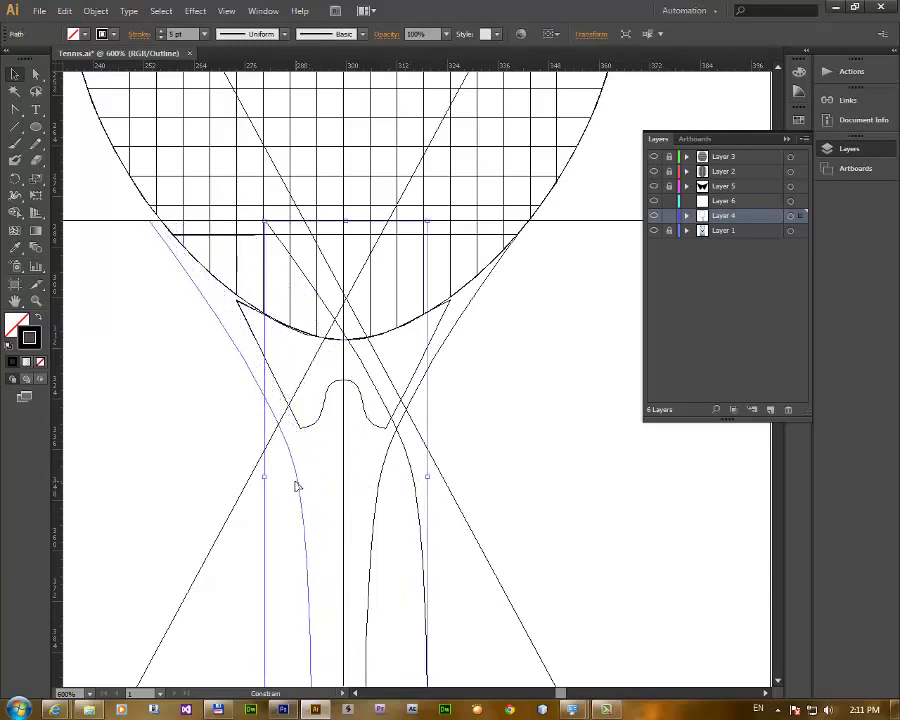
pyautogui.moveTo(297, 486); pyautogui.dragTo(296, 484)
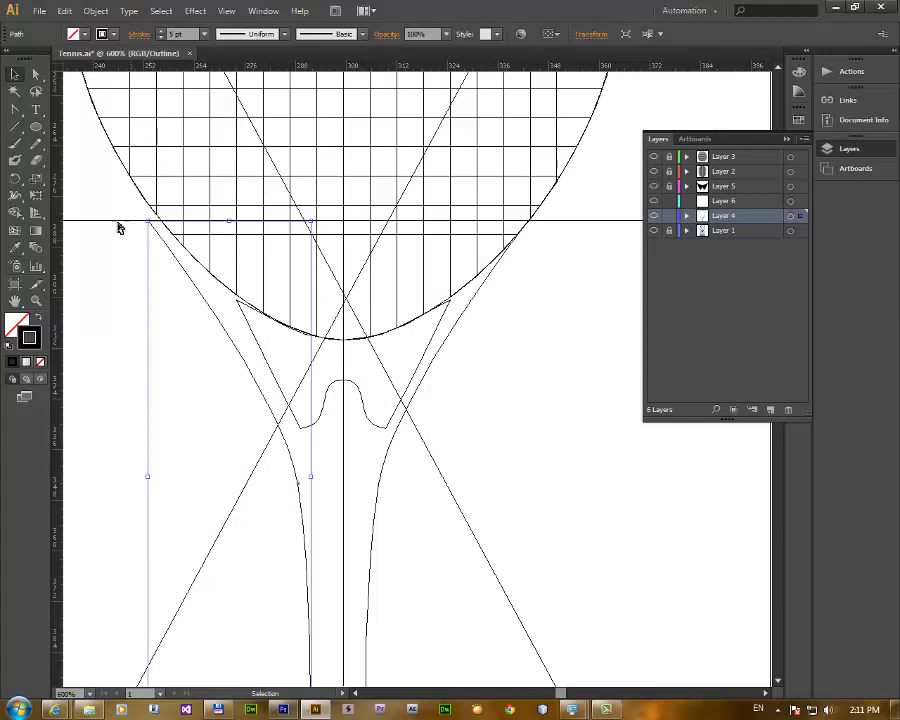
pyautogui.hotkey('ctrl', 'space')
pyautogui.moveTo(185, 253); pyautogui.dragTo(293, 355)
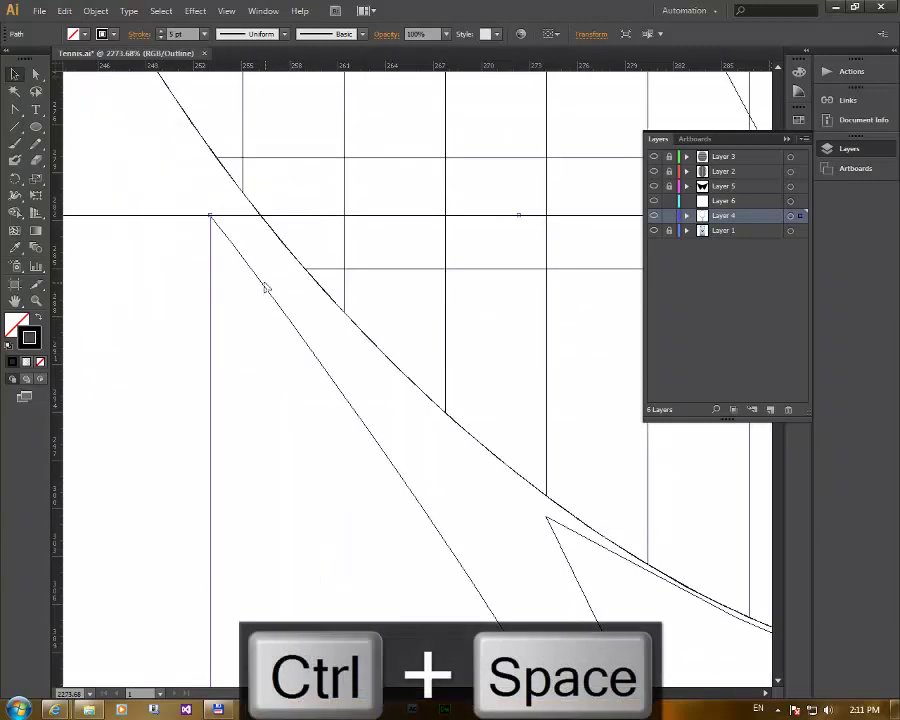
pyautogui.moveTo(261, 284); pyautogui.dragTo(314, 282)
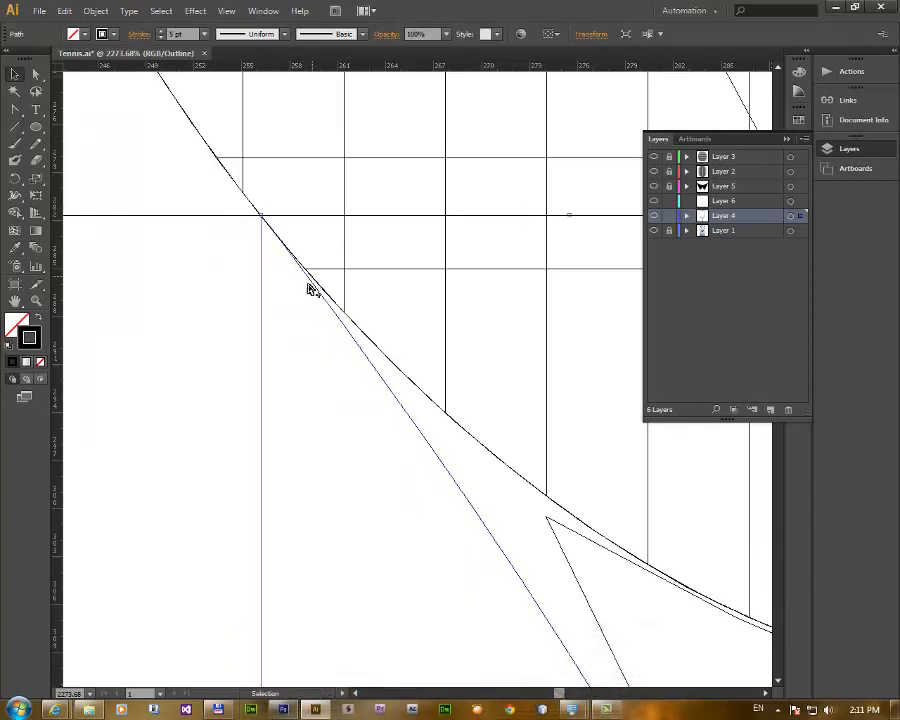
pyautogui.hotkey('ctrl', 'alt', 'space')
pyautogui.keyDown('ctrl'); pyautogui.keyDown('alt'); pyautogui.click(299, 311); pyautogui.keyUp('alt'); pyautogui.keyUp('ctrl')
pyautogui.hotkey('ctrl', '0')
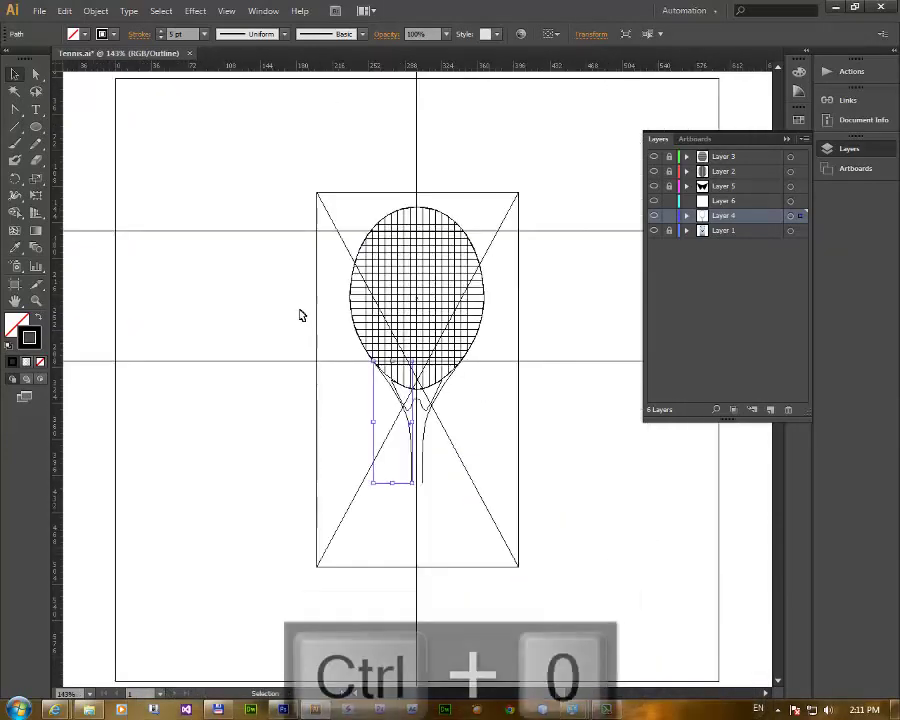
pyautogui.hotkey('ctrl', 'space')
pyautogui.moveTo(293, 175); pyautogui.dragTo(567, 551)
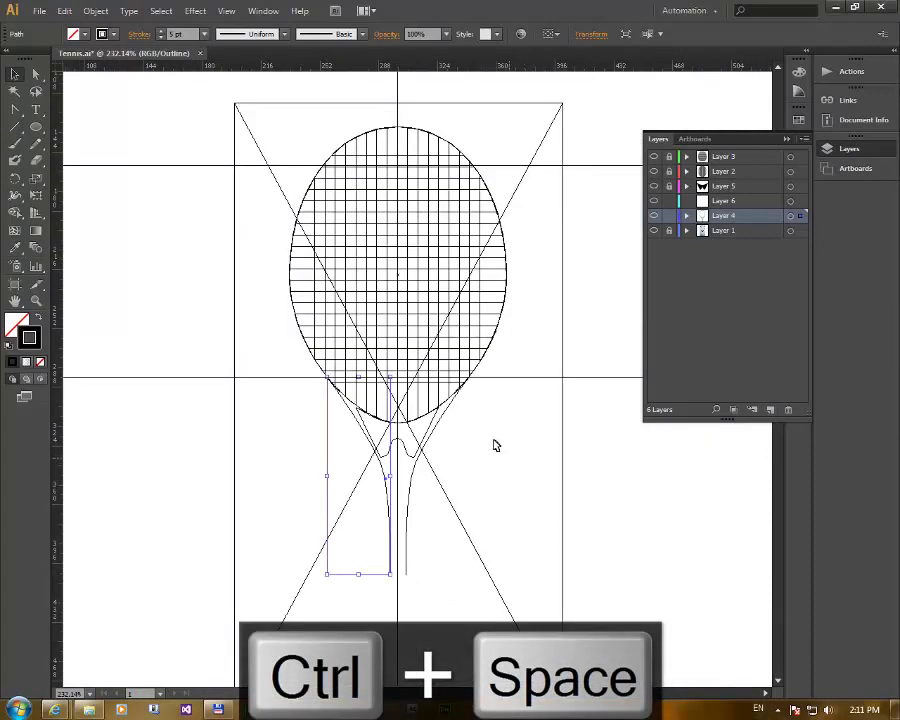
# - Switch to full-colour Preview and hide the Layer 1 reference photo, zoomed on the throat
pyautogui.click(226, 10)
pyautogui.click(244, 27)
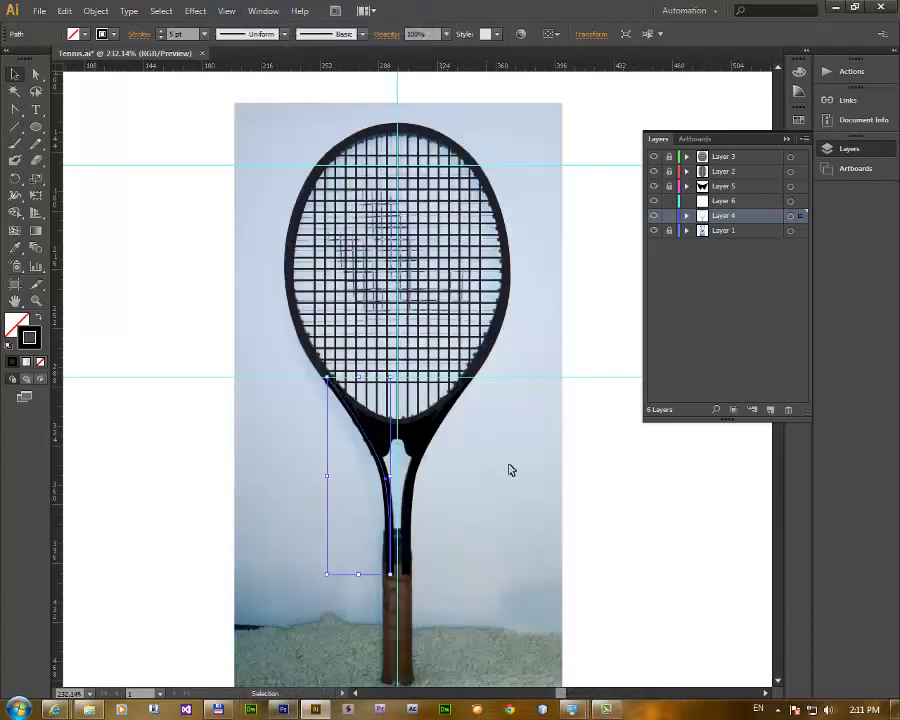
pyautogui.click(578, 482)
pyautogui.hotkey('ctrl', 'space')
pyautogui.moveTo(258, 320); pyautogui.dragTo(540, 482)
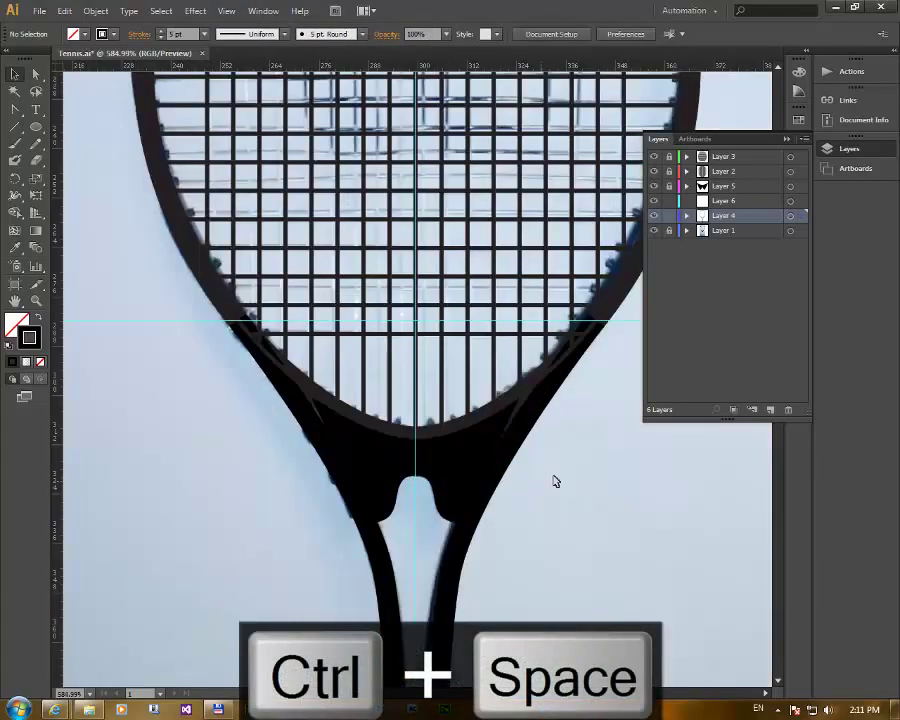
pyautogui.click(655, 231)
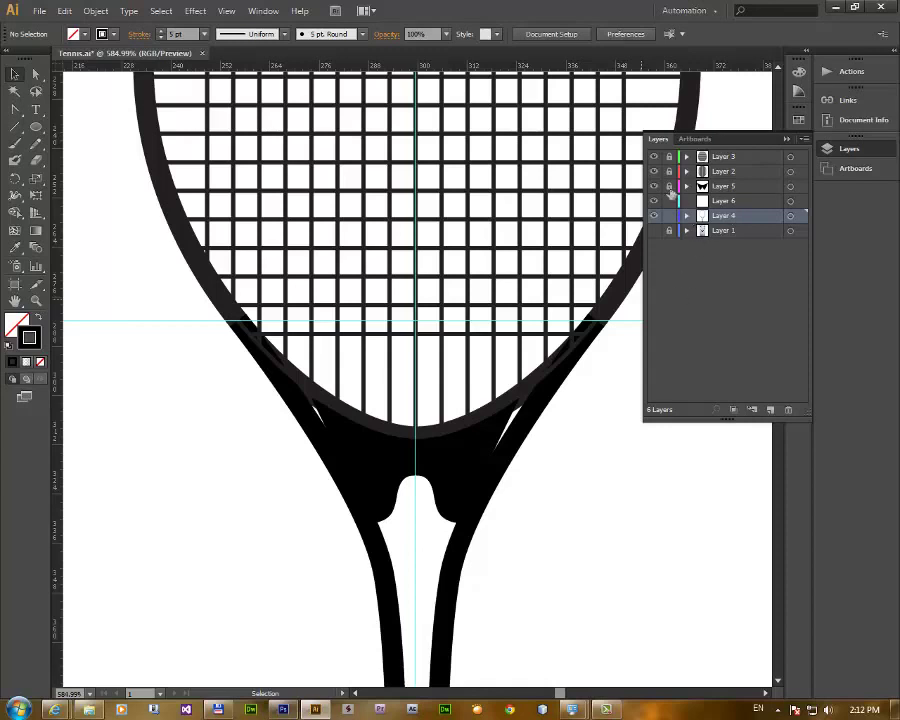
# - Pull the black throat's top-right and top-left anchors outward onto the racket frame, then deselect
pyautogui.press('a')
pyautogui.click(516, 412)
pyautogui.click(520, 401)
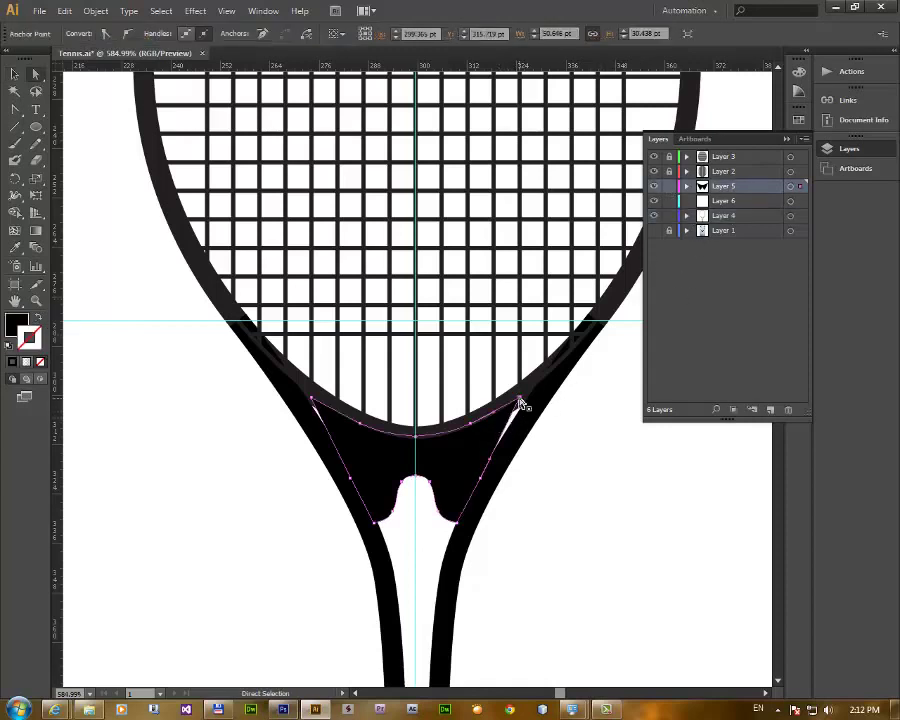
pyautogui.moveTo(520, 401); pyautogui.dragTo(541, 385)
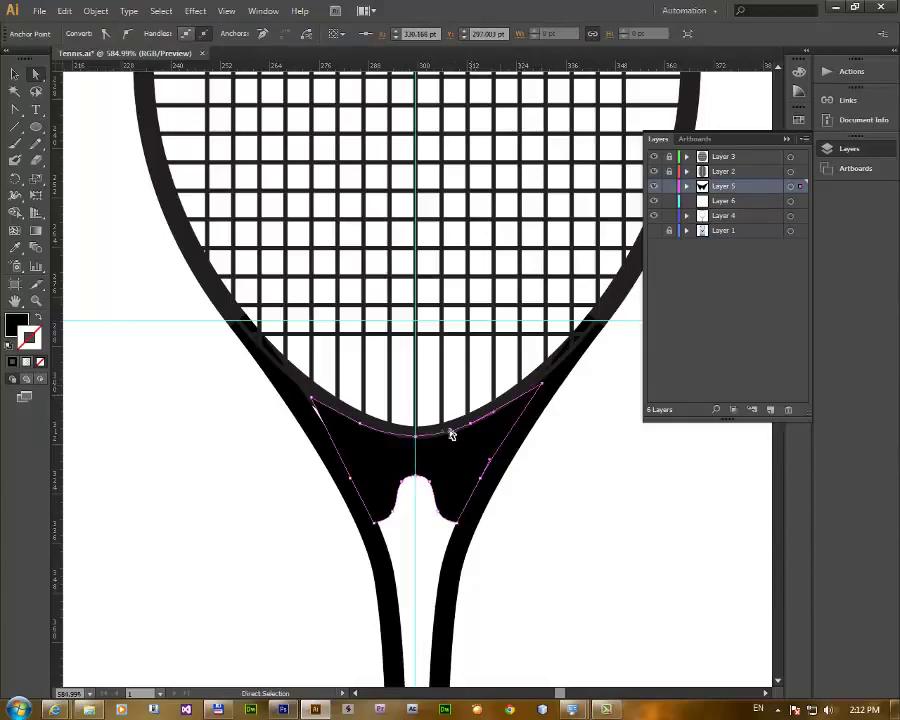
pyautogui.click(313, 398)
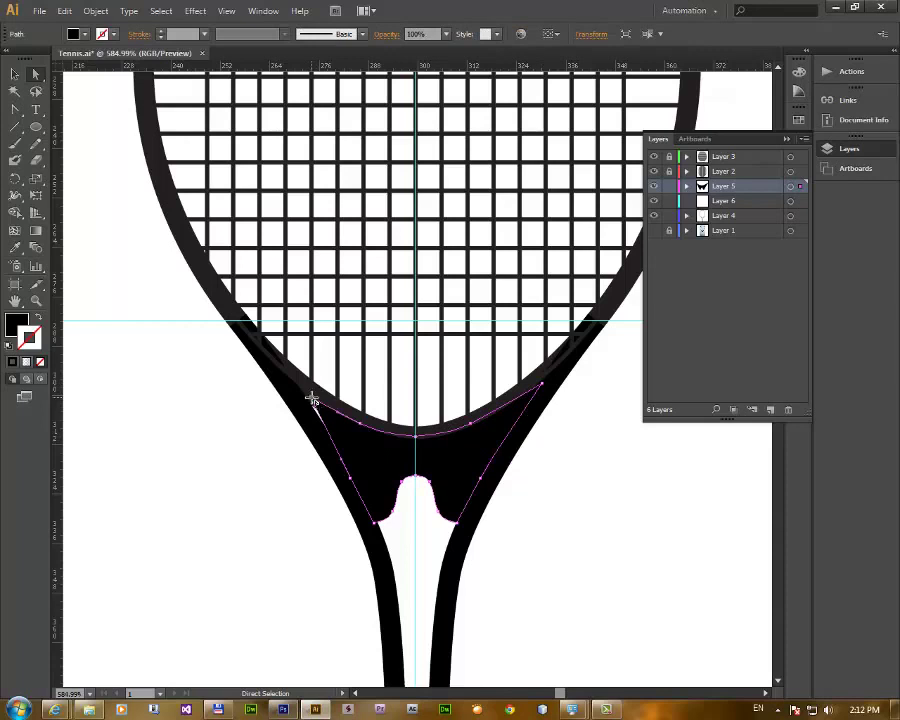
pyautogui.moveTo(311, 395); pyautogui.dragTo(292, 380)
pyautogui.click(15, 73)
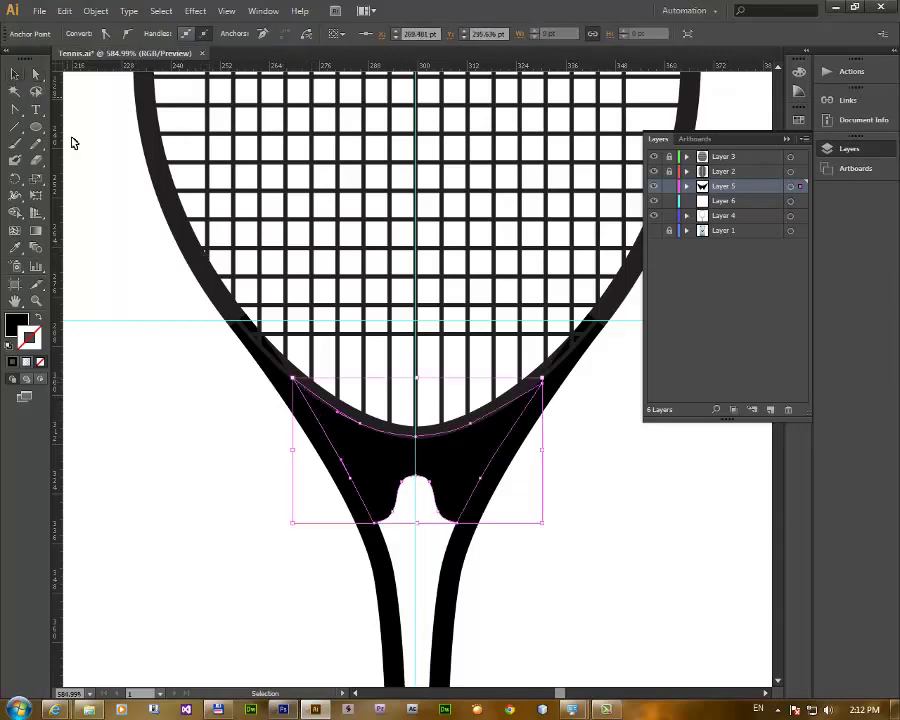
pyautogui.click(597, 433)
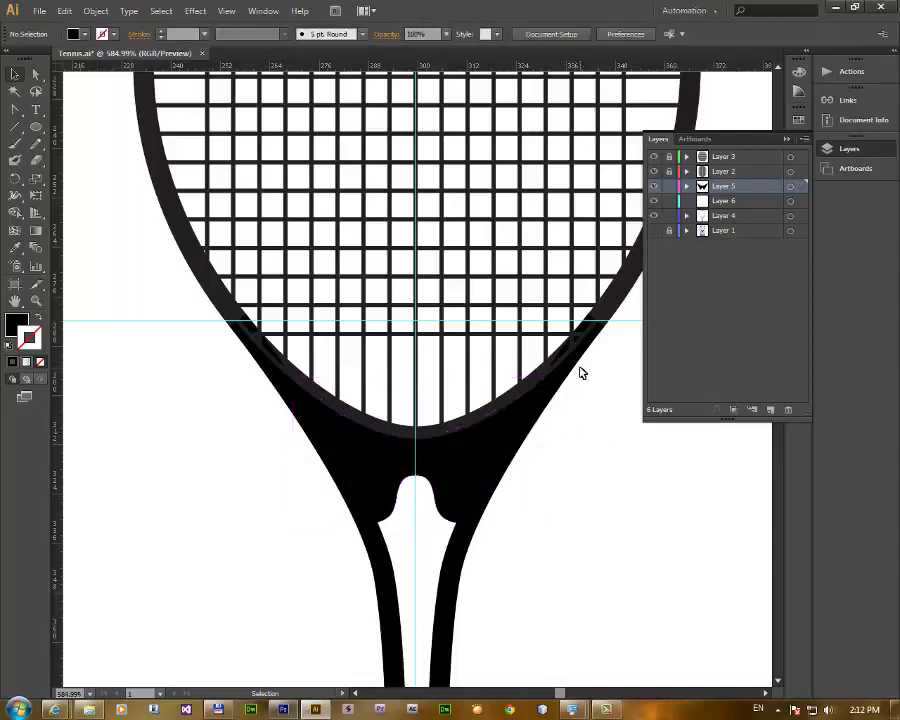
# - Zoom in closely to inspect the frame's right edge and the throat edge
pyautogui.hotkey('ctrl', 'space')
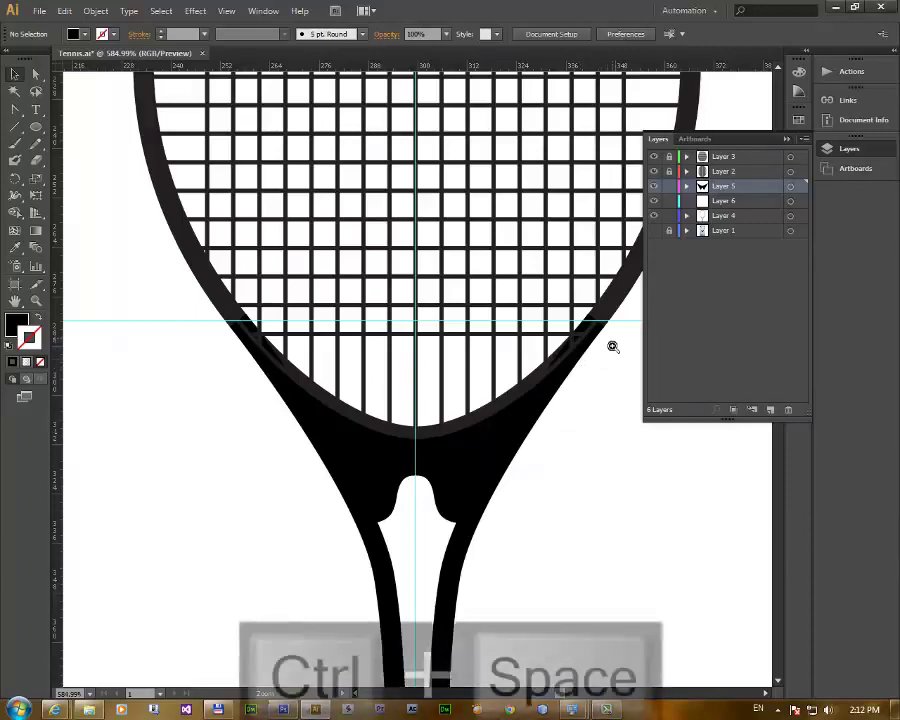
pyautogui.moveTo(613, 346); pyautogui.dragTo(577, 311)
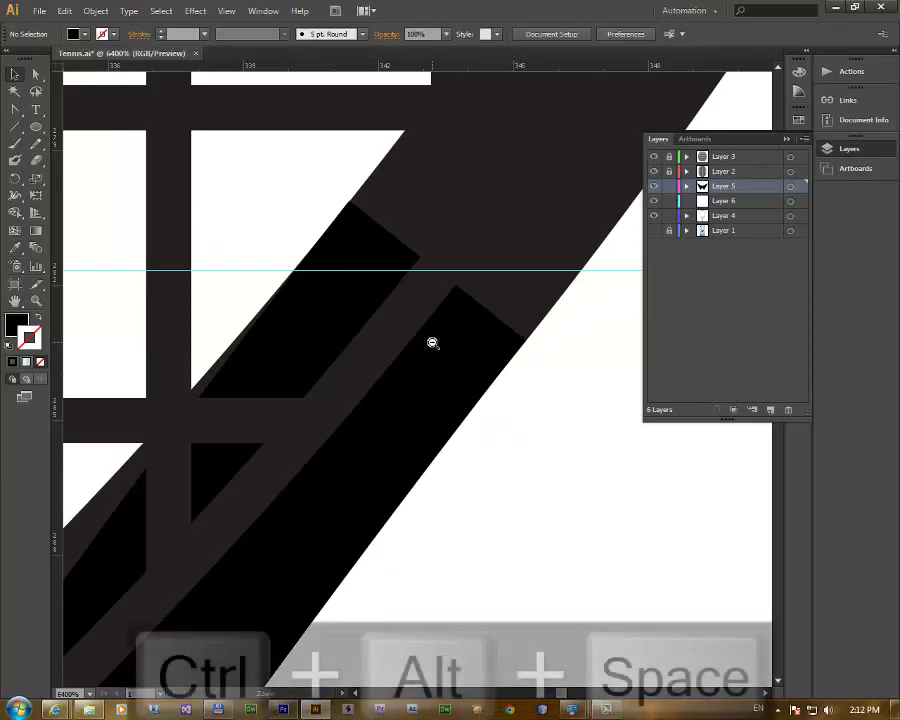
pyautogui.keyDown('ctrl'); pyautogui.keyDown('alt'); pyautogui.click(431, 341); pyautogui.keyUp('alt'); pyautogui.keyUp('ctrl')
pyautogui.keyDown('ctrl'); pyautogui.keyDown('alt'); pyautogui.click(432, 343); pyautogui.keyUp('alt'); pyautogui.keyUp('ctrl')
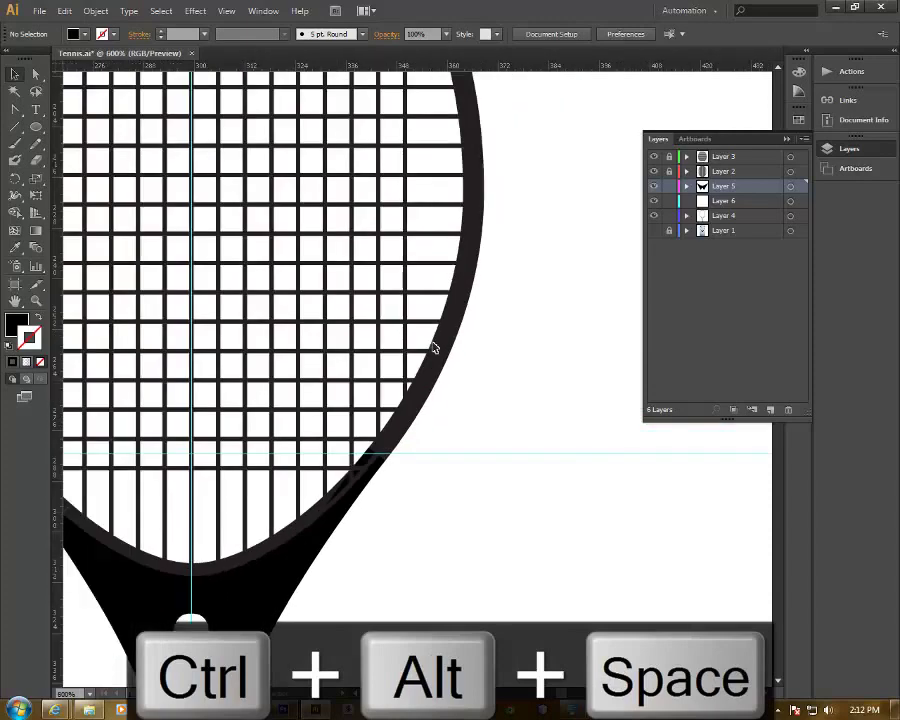
pyautogui.keyDown('ctrl'); pyautogui.click(365, 338); pyautogui.keyUp('ctrl')
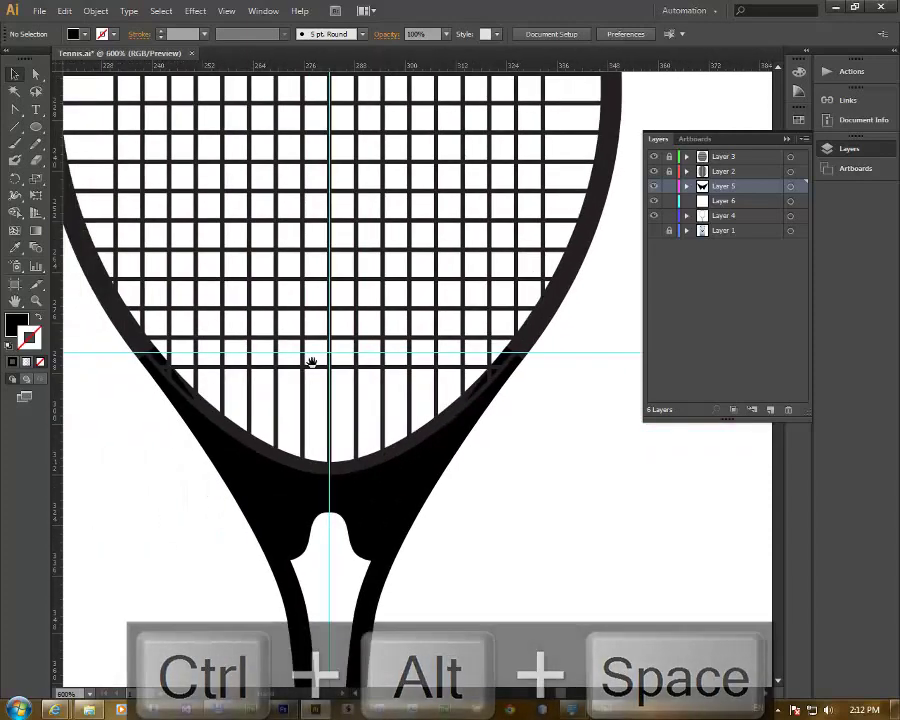
pyautogui.moveTo(177, 374); pyautogui.dragTo(293, 377)
pyautogui.moveTo(213, 331); pyautogui.dragTo(293, 377)
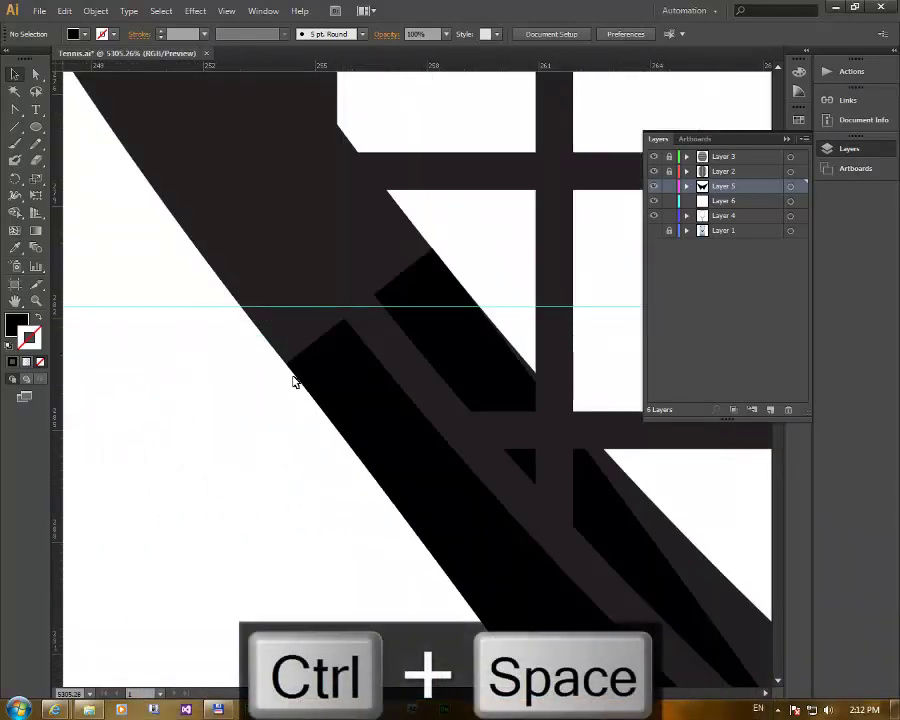
# - Fit the racket in the window, then zoom and pan down to the throat and handle
pyautogui.hotkey('ctrl', '0')
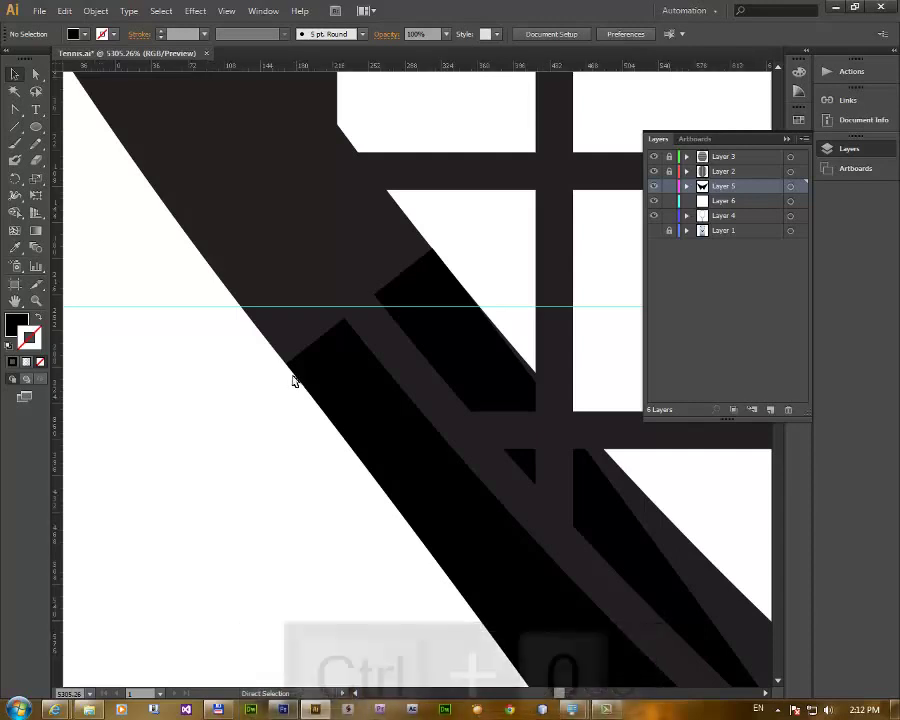
pyautogui.hotkey('ctrl', 'space')
pyautogui.moveTo(358, 337); pyautogui.dragTo(496, 504)
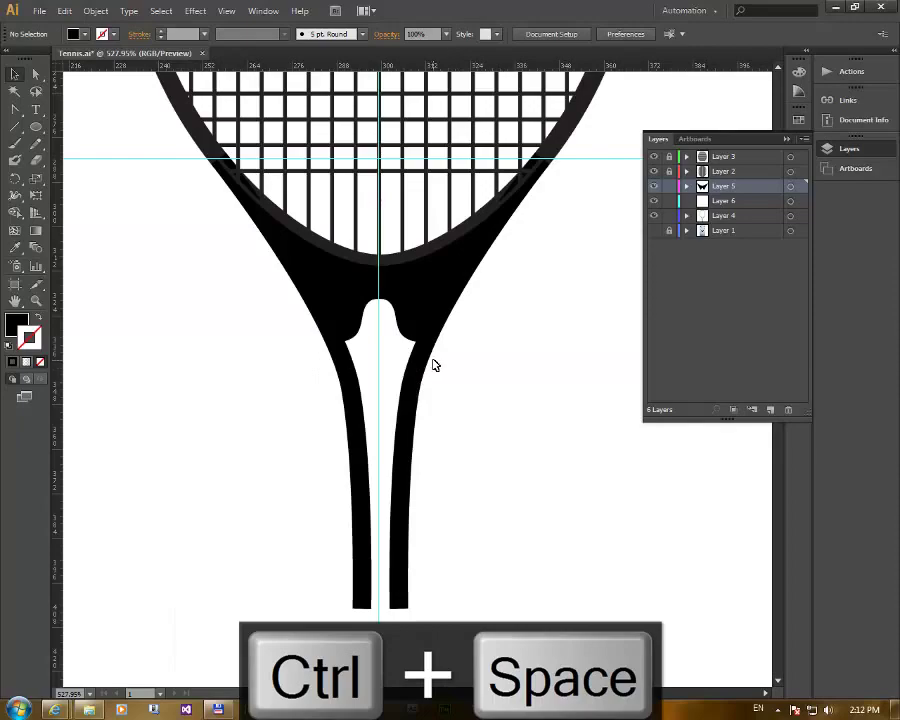
pyautogui.moveTo(521, 266); pyautogui.dragTo(510, 494)
pyautogui.moveTo(494, 418); pyautogui.dragTo(494, 458)
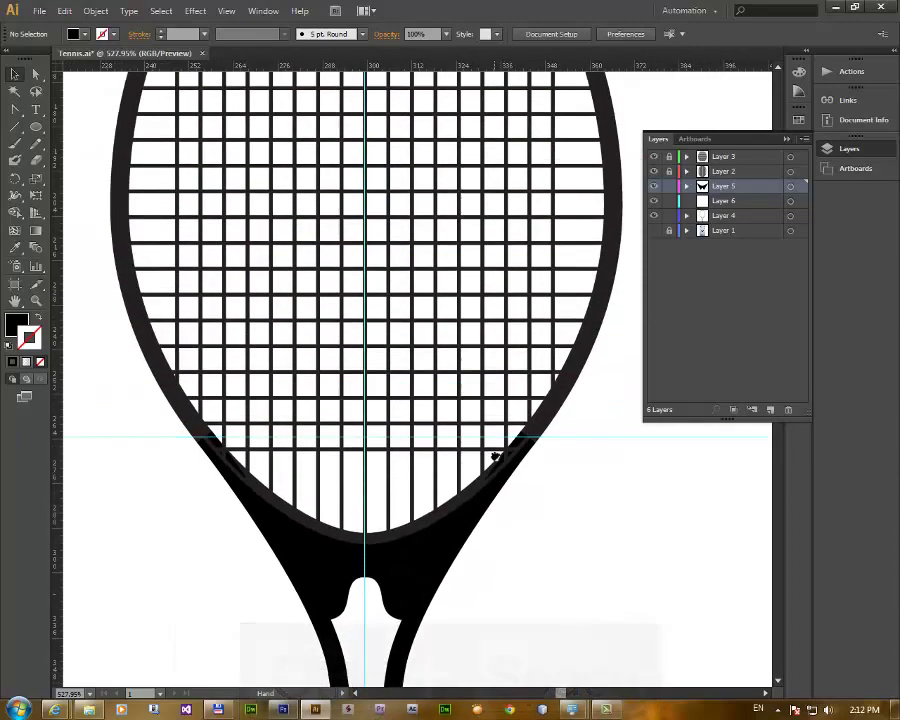
pyautogui.moveTo(474, 203)
pyautogui.mouseDown()
pyautogui.moveTo(475, 462)
pyautogui.moveTo(462, 130)
pyautogui.mouseUp()
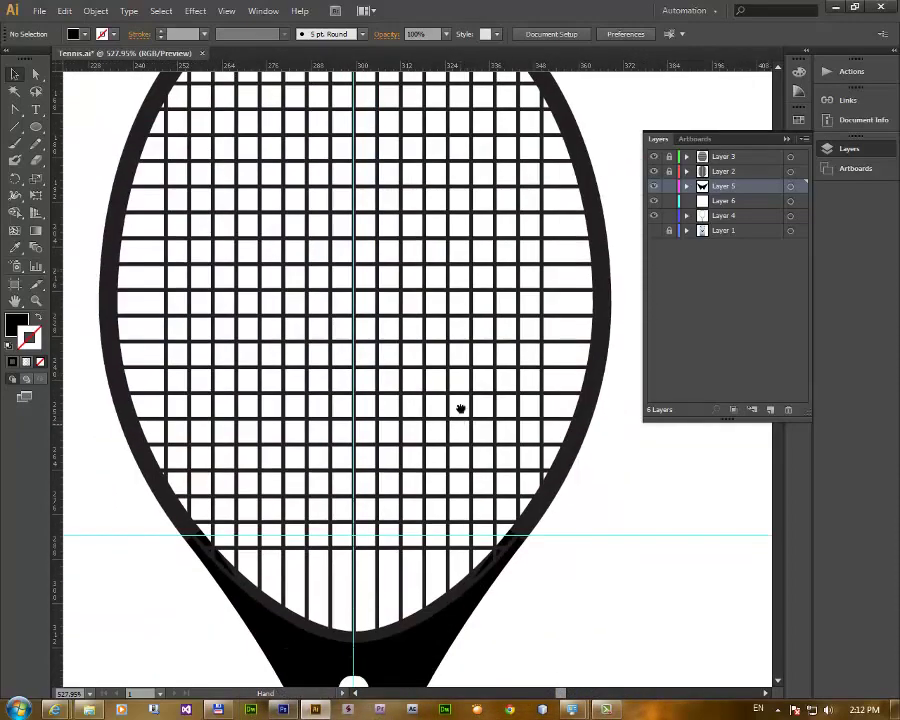
pyautogui.moveTo(458, 406); pyautogui.dragTo(478, 245)
pyautogui.scroll(-3, 471, 285)
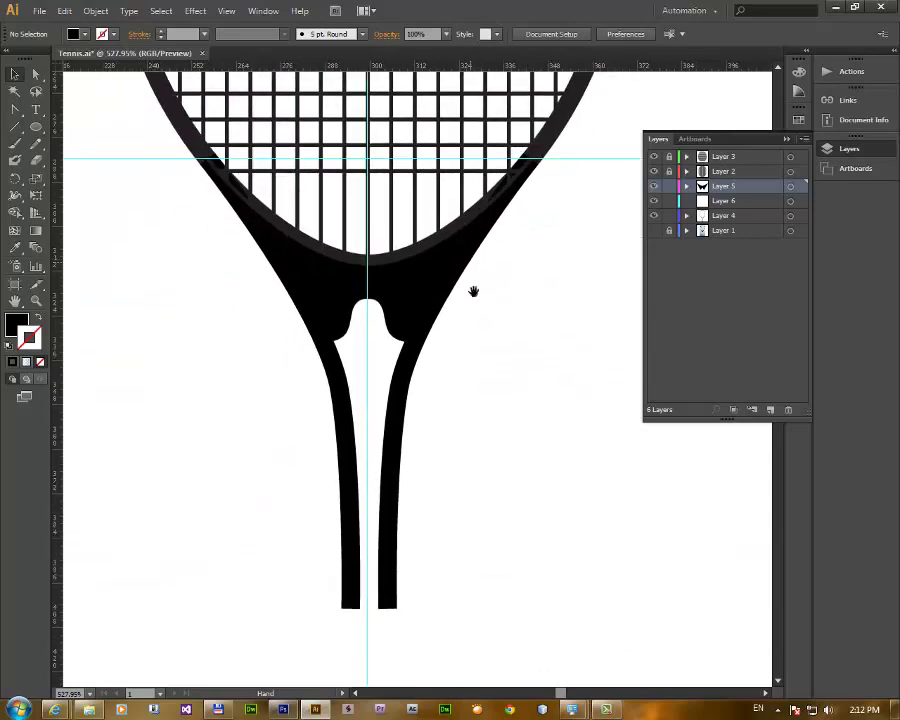
# - Show the Layer 1 reference photo again and add a new layer for the handle
pyautogui.click(654, 230)
pyautogui.moveTo(546, 430); pyautogui.dragTo(536, 267)
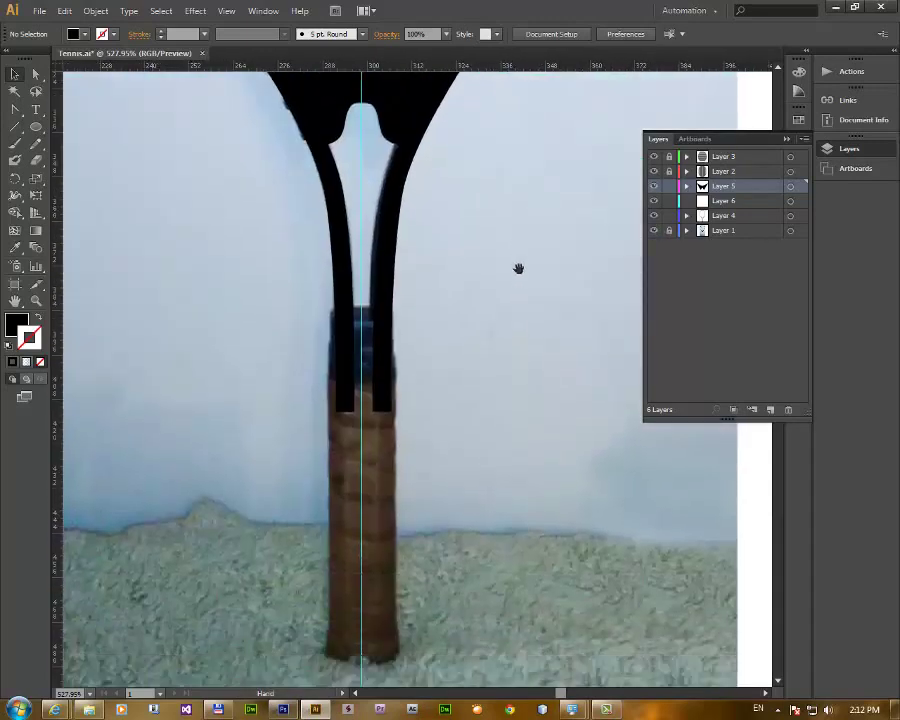
pyautogui.scroll(-3, 501, 339)
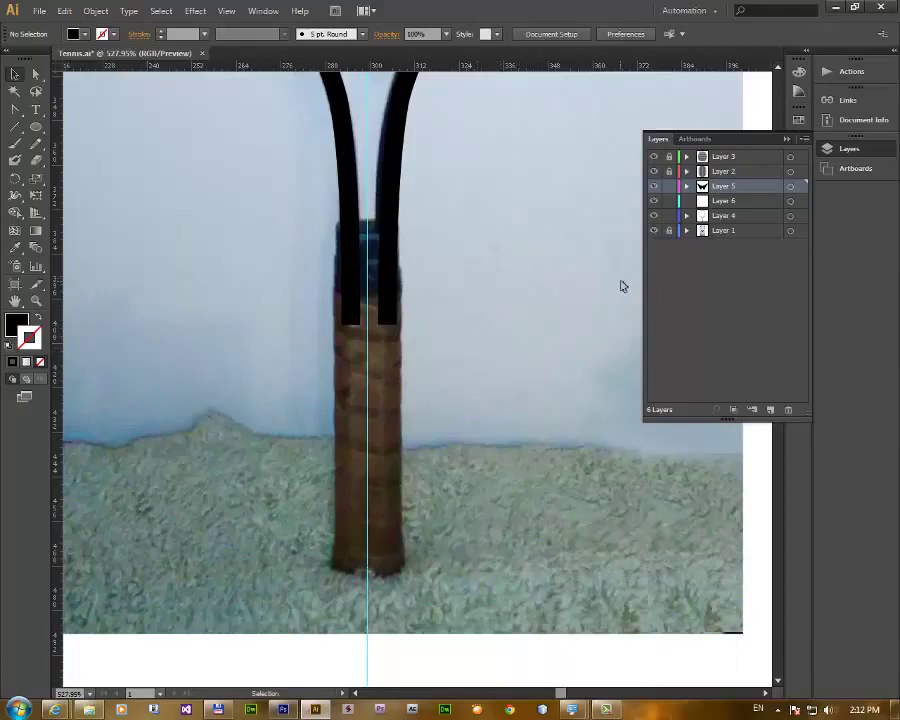
pyautogui.click(770, 408)
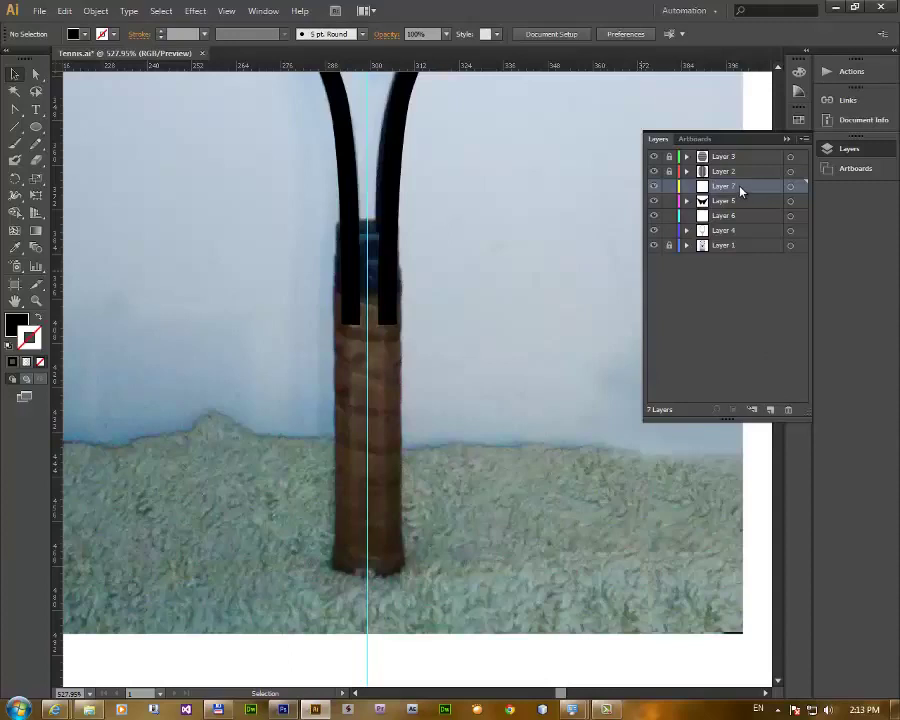
# - Draw a rounded rectangle over the photo's handle with the Rounded Rectangle Tool
pyautogui.click(36, 127)
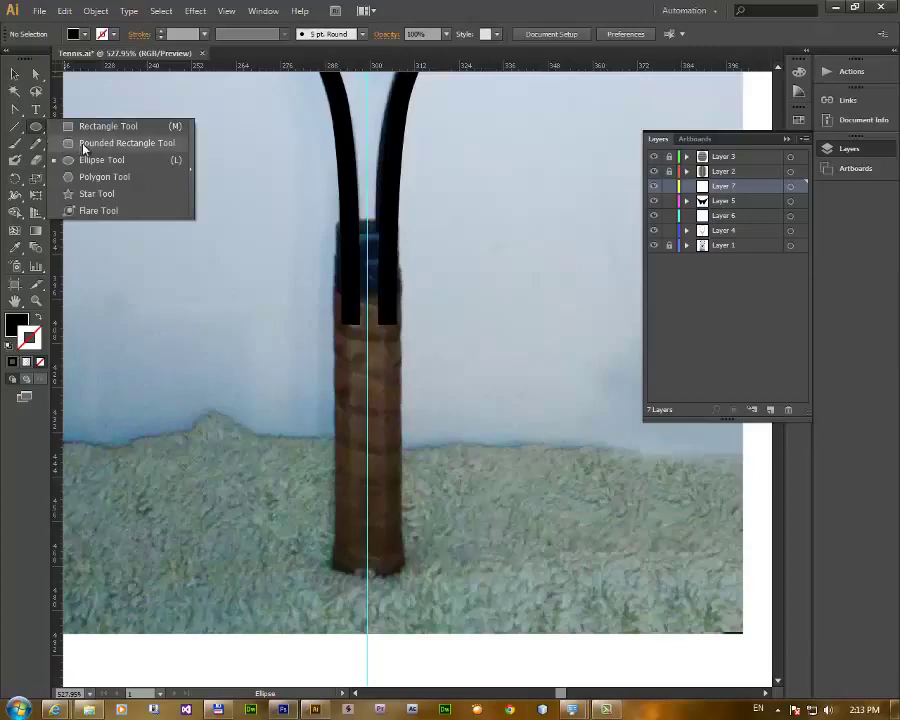
pyautogui.click(101, 160)
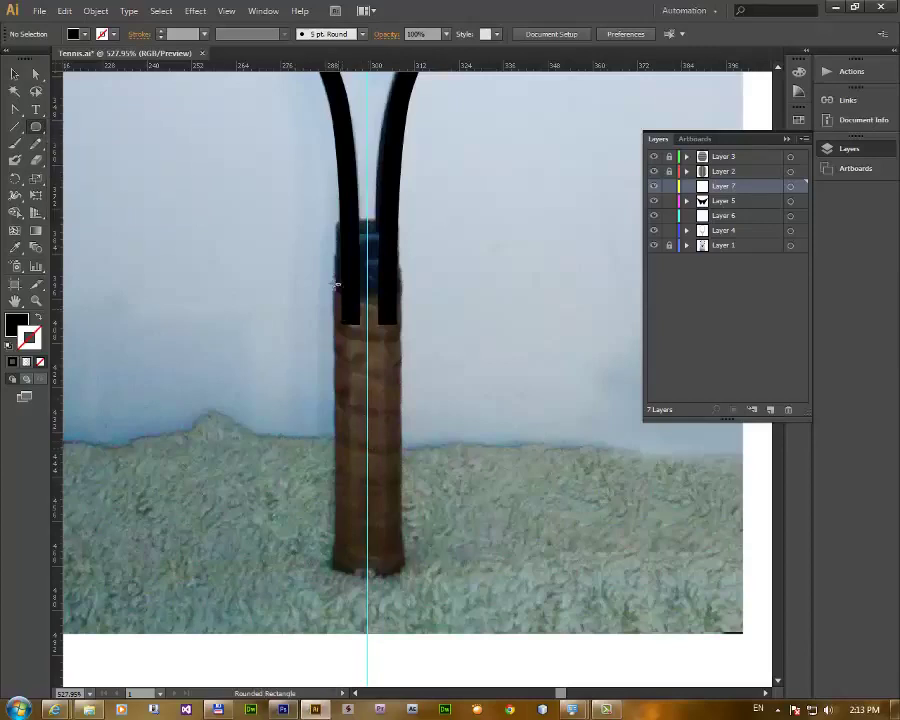
pyautogui.moveTo(333, 258); pyautogui.dragTo(401, 565)
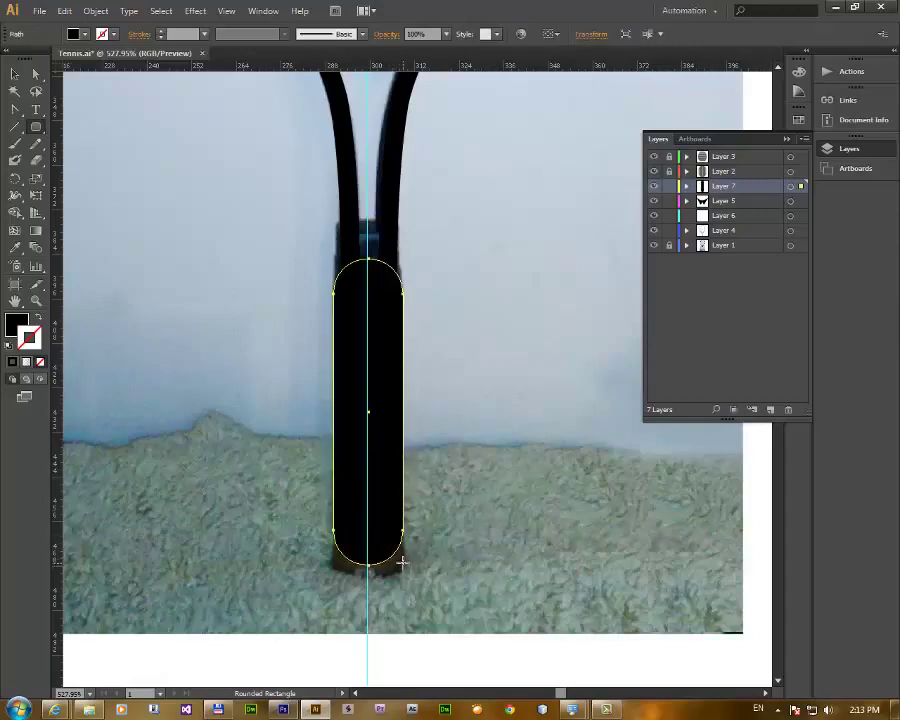
# - Stretch the rounded shape toward the throat, then delete it
pyautogui.click(15, 75)
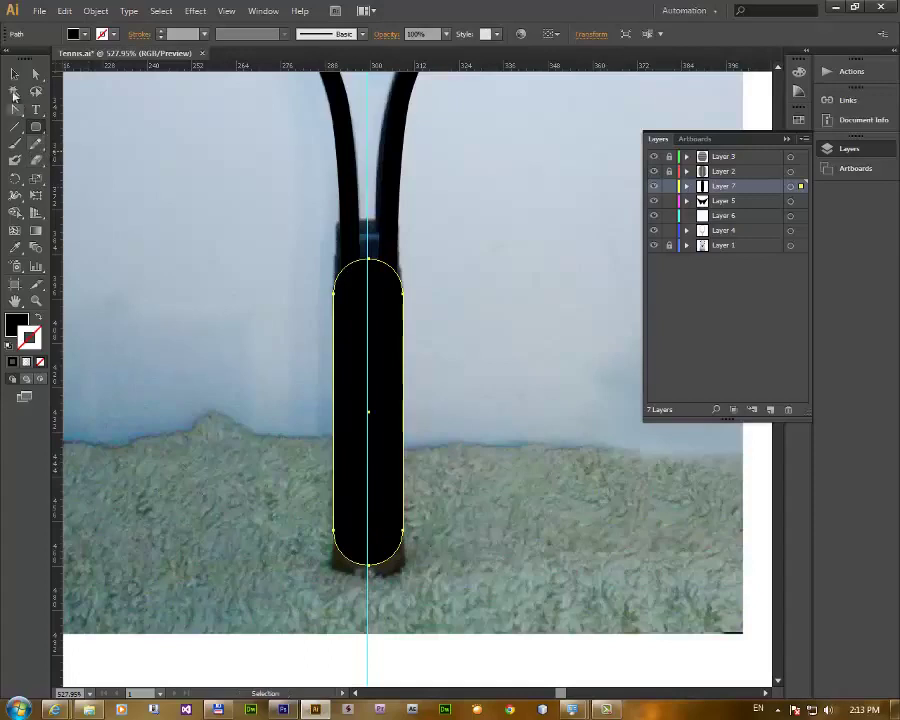
pyautogui.click(13, 76)
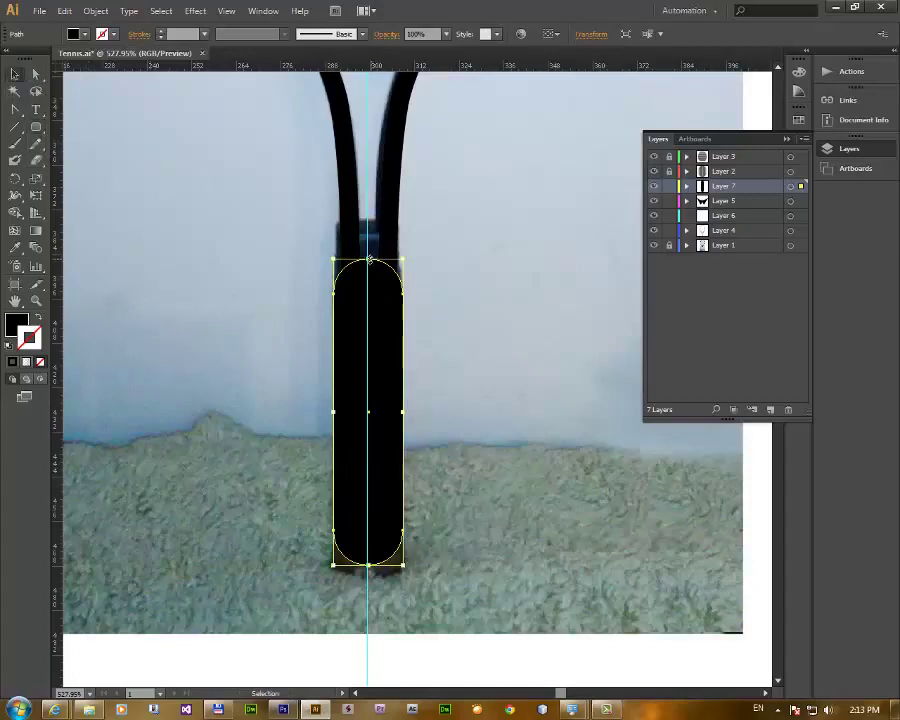
pyautogui.moveTo(368, 259); pyautogui.dragTo(368, 242)
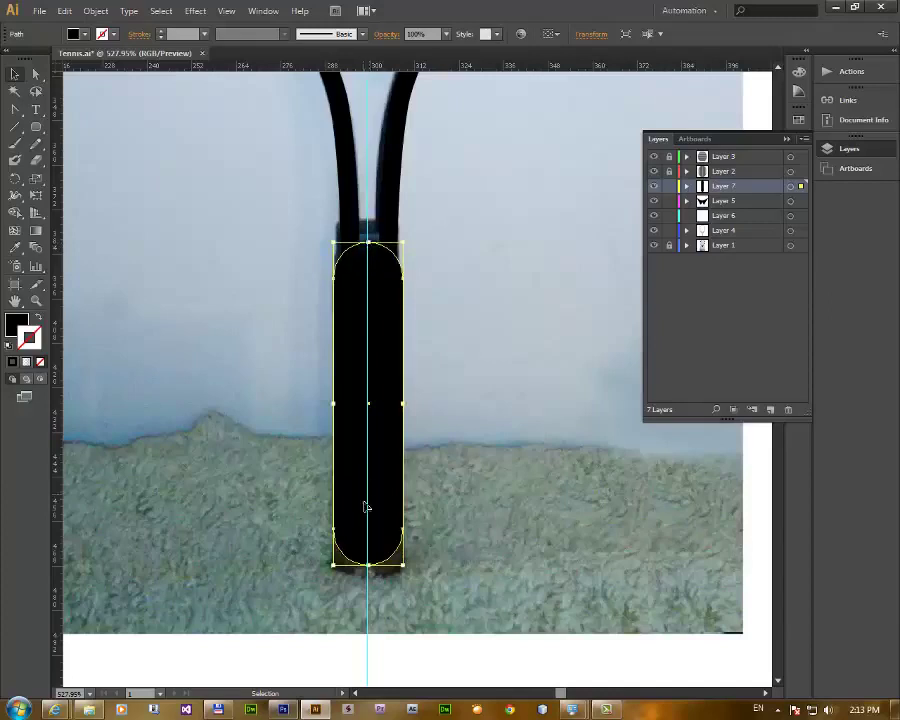
pyautogui.press('Delete')
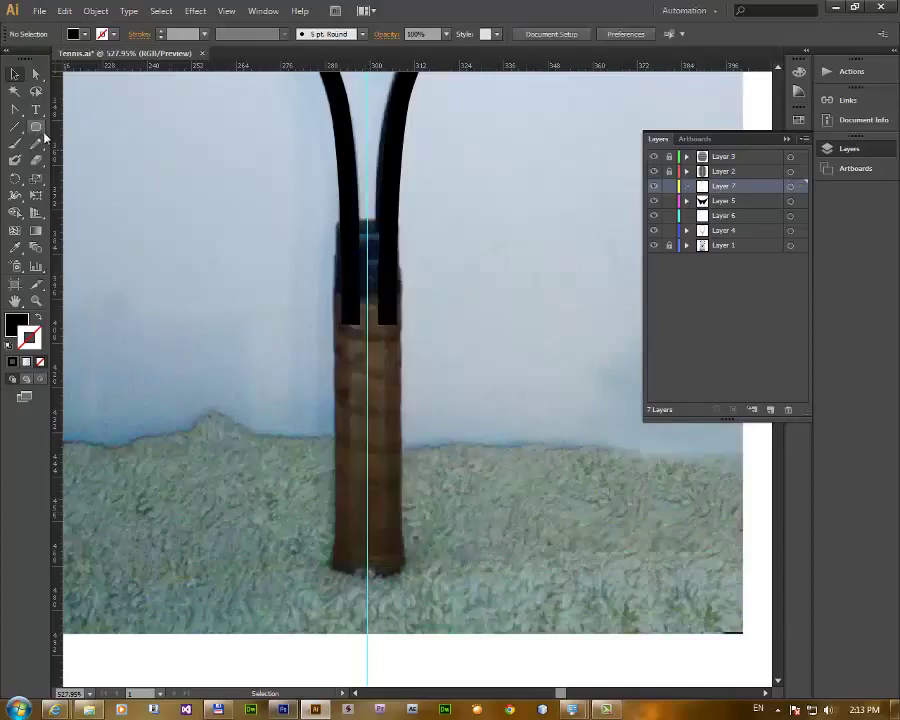
# - Draw a plain black rectangle covering the handle from the throat to its end
pyautogui.click(36, 127)
pyautogui.click(80, 127)
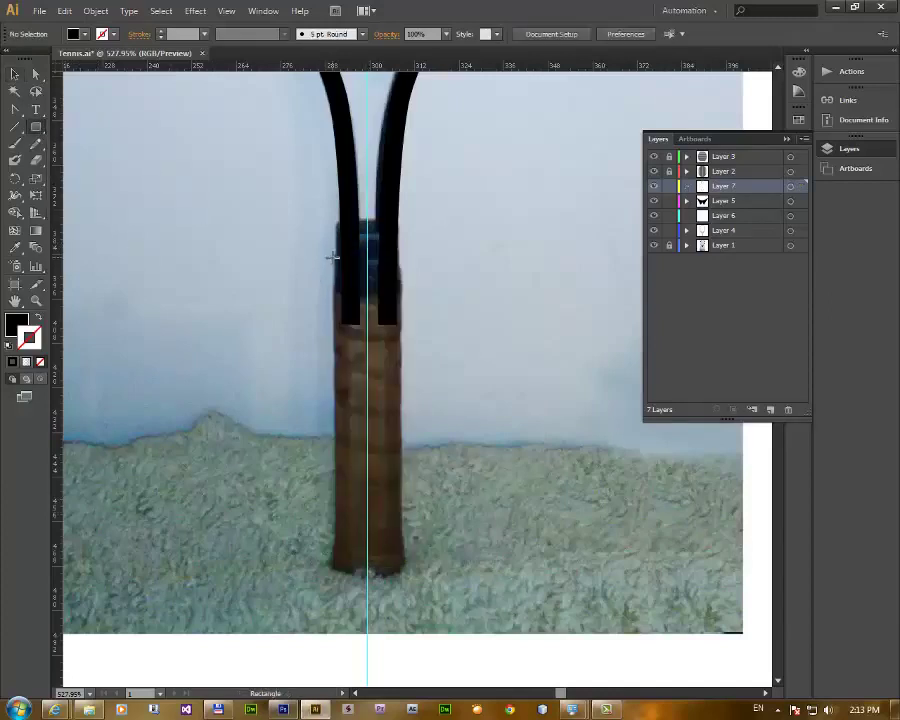
pyautogui.moveTo(333, 256); pyautogui.dragTo(402, 561)
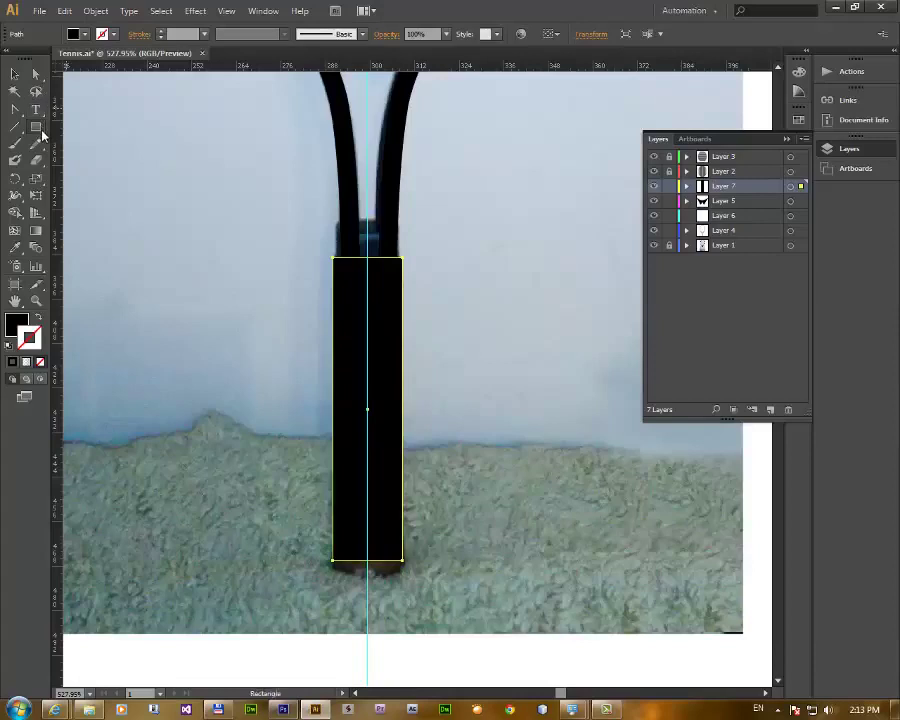
pyautogui.moveTo(37, 127); pyautogui.dragTo(80, 142)
# - Draw a rounded black band across the top of the handle and position it
pyautogui.moveTo(326, 218); pyautogui.dragTo(410, 261)
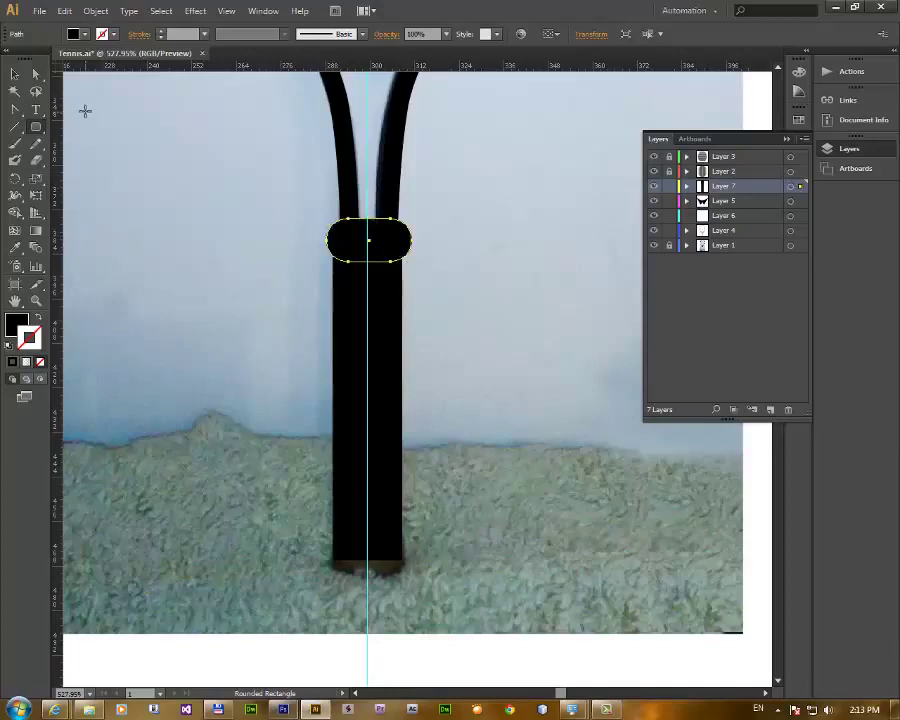
pyautogui.click(14, 73)
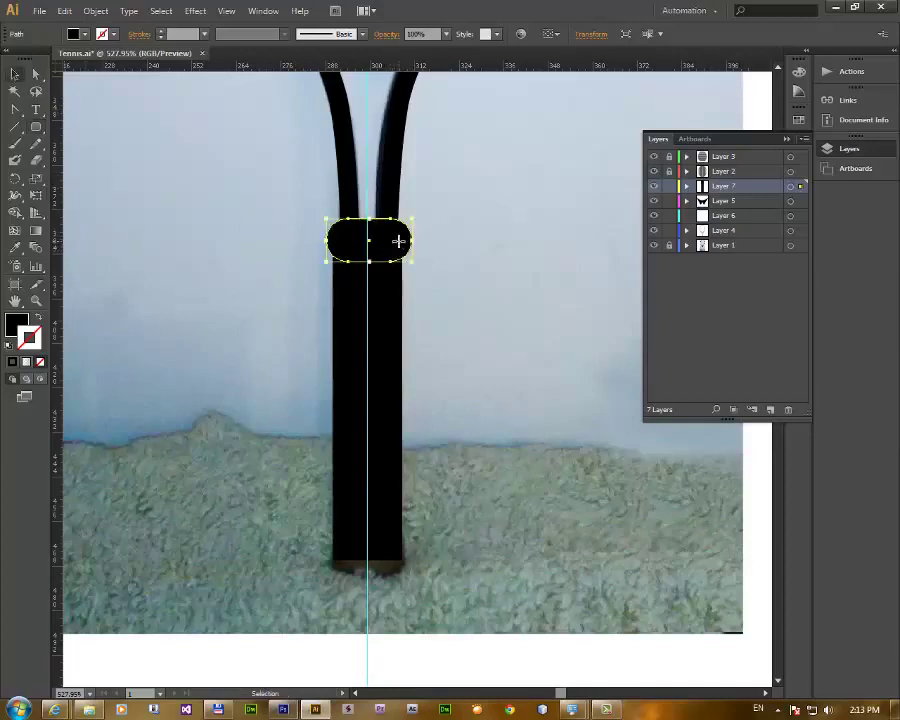
pyautogui.moveTo(398, 241); pyautogui.dragTo(393, 245)
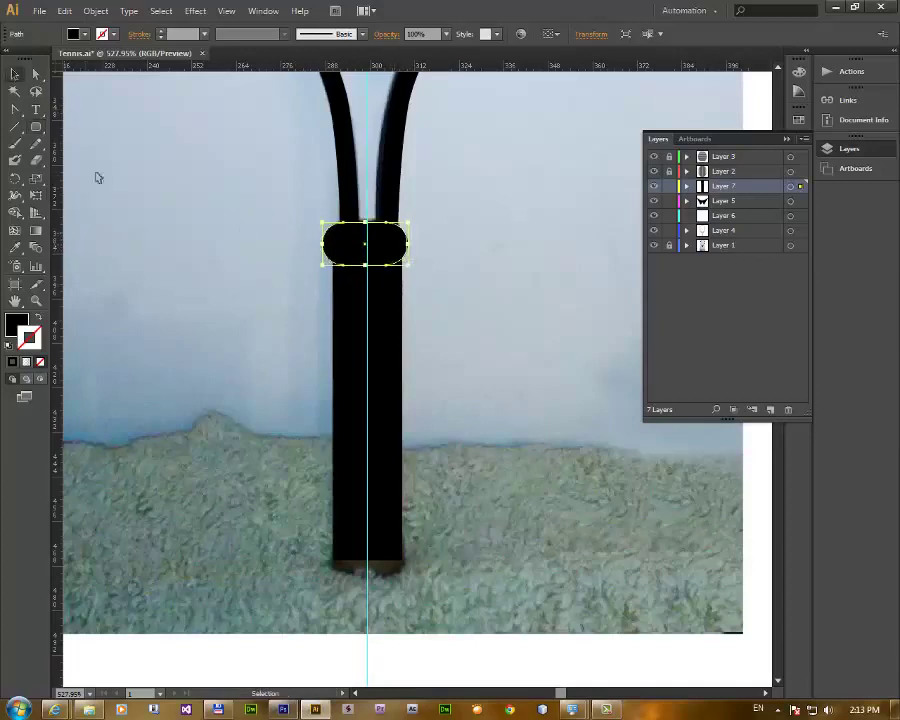
# - Copy and paste the band in front, shift it down to the handle's bottom, and select both bands
pyautogui.click(64, 11)
pyautogui.click(86, 78)
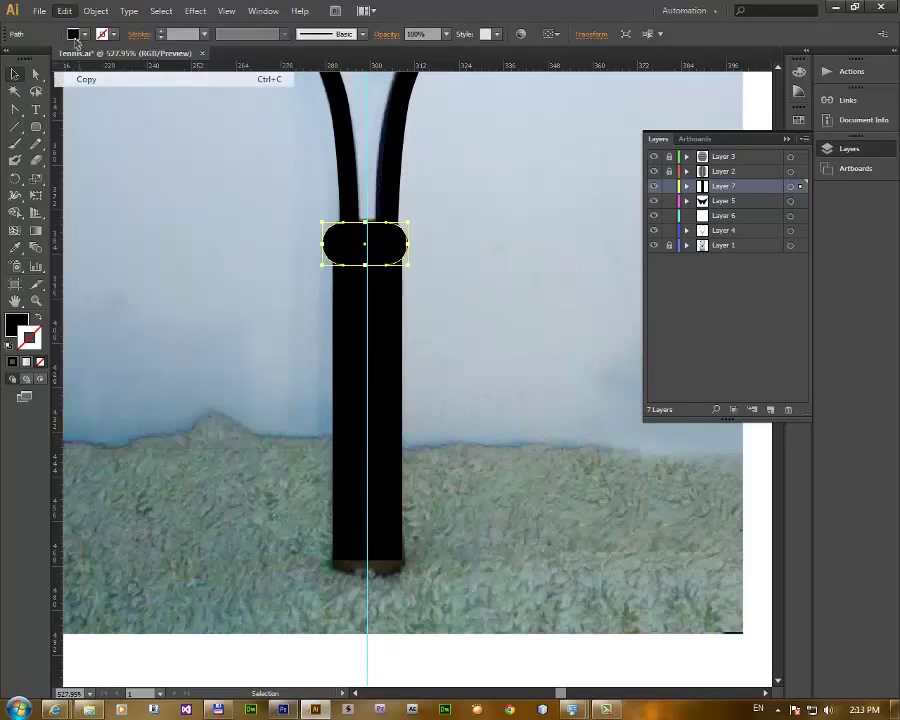
pyautogui.click(64, 11)
pyautogui.click(96, 141)
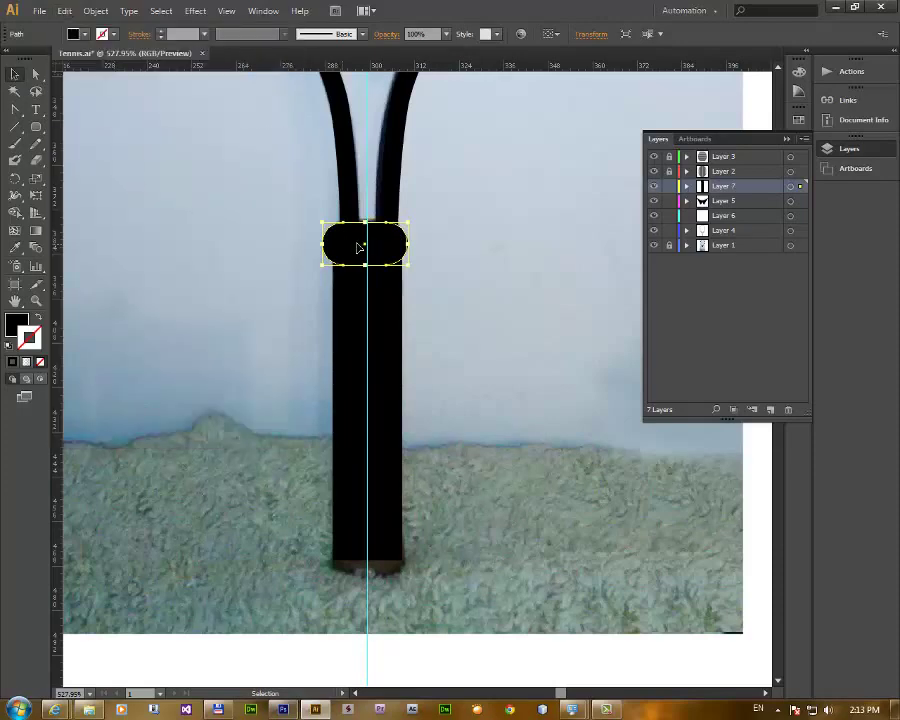
pyautogui.hotkey('shift', 'Down')
pyautogui.hotkey('shift', 'Down')
pyautogui.hotkey('shift', 'Down')
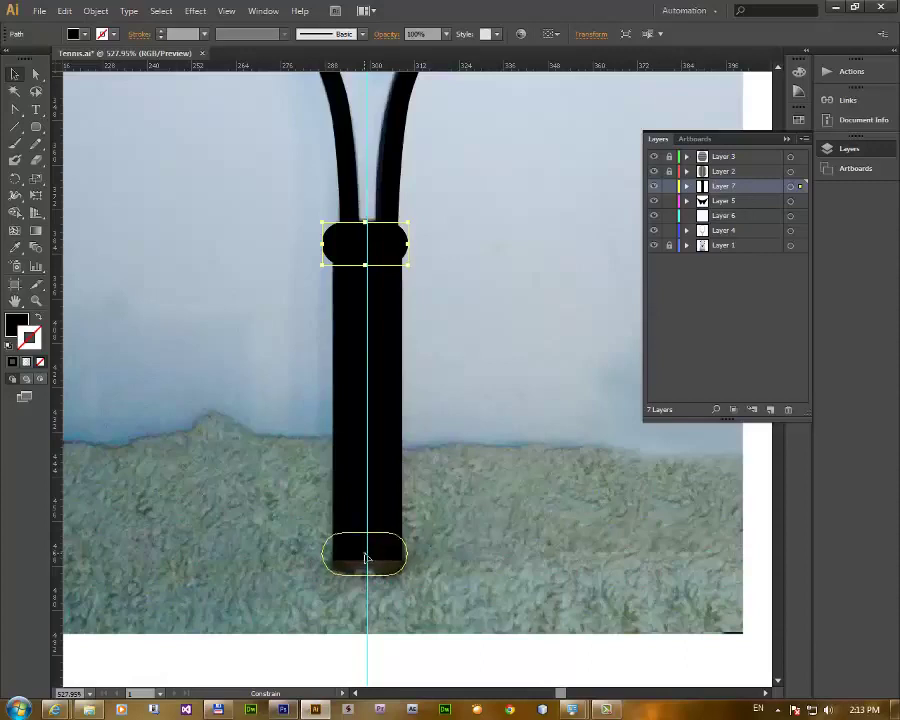
pyautogui.keyDown('shift'); pyautogui.click(386, 242); pyautogui.keyUp('shift')
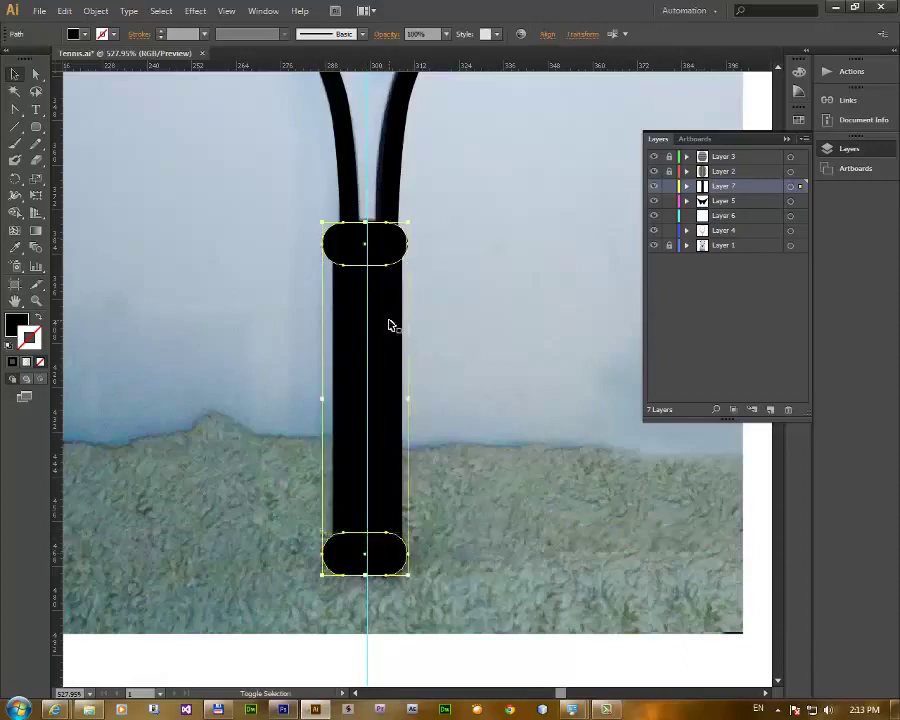
# - Horizontally centre both bands and the handle body, then unite them with Pathfinder
pyautogui.click(547, 35)
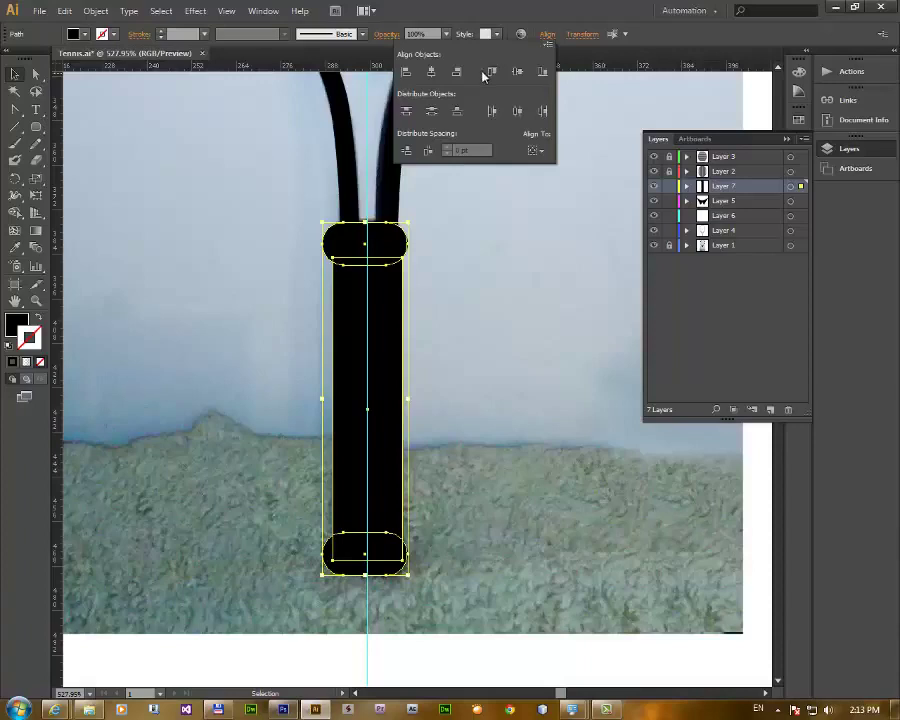
pyautogui.click(431, 73)
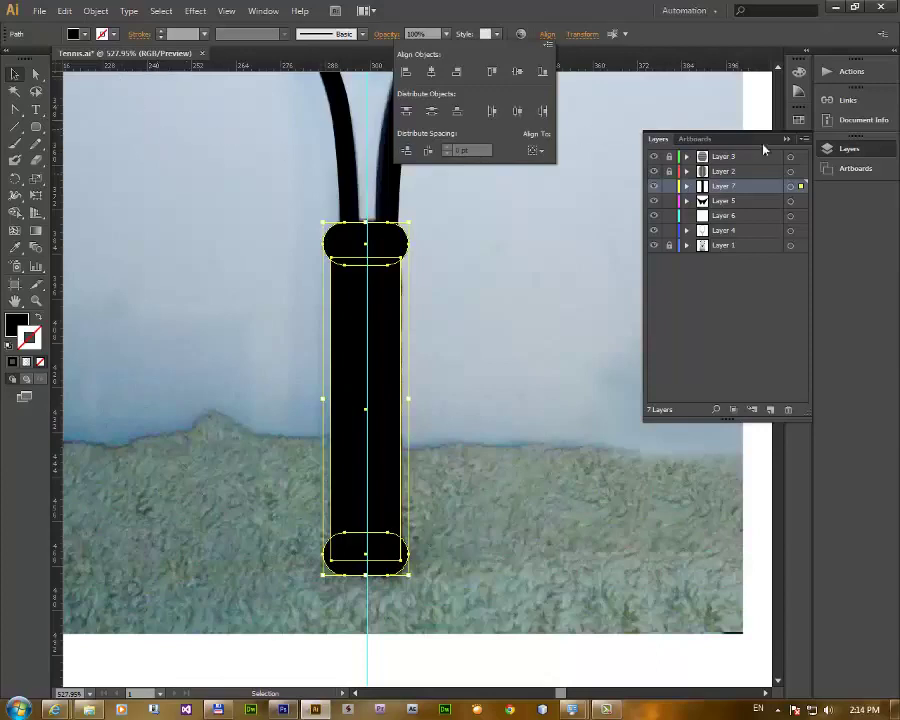
pyautogui.click(787, 139)
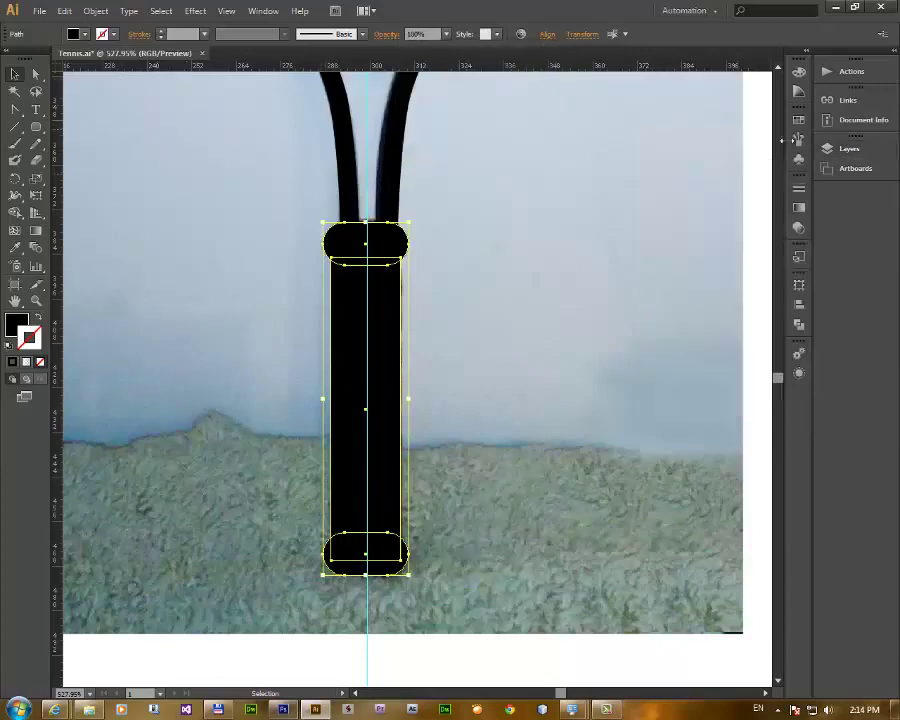
pyautogui.click(799, 324)
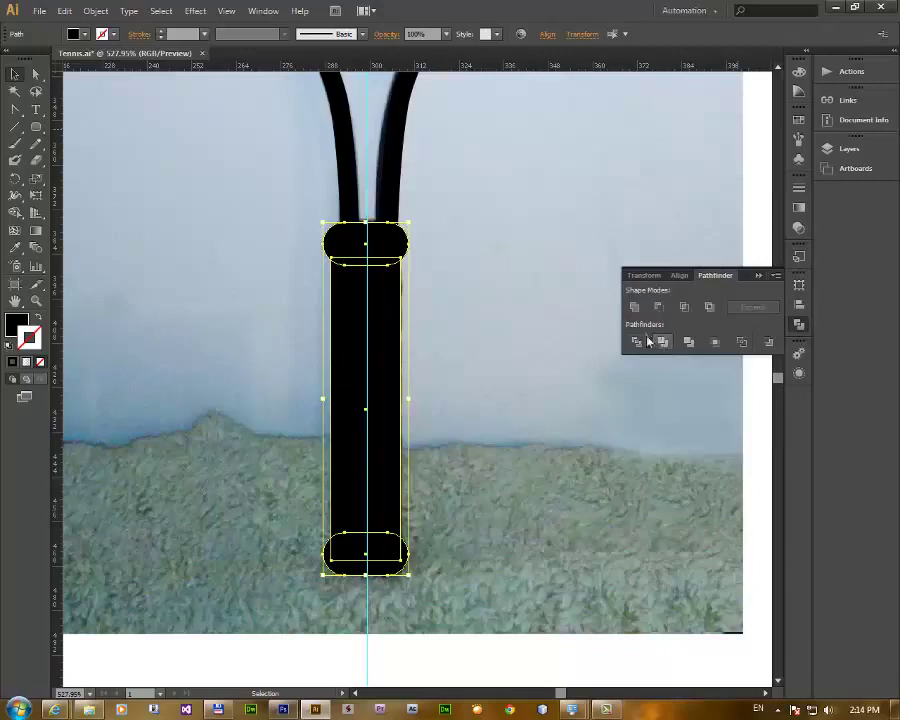
pyautogui.click(634, 306)
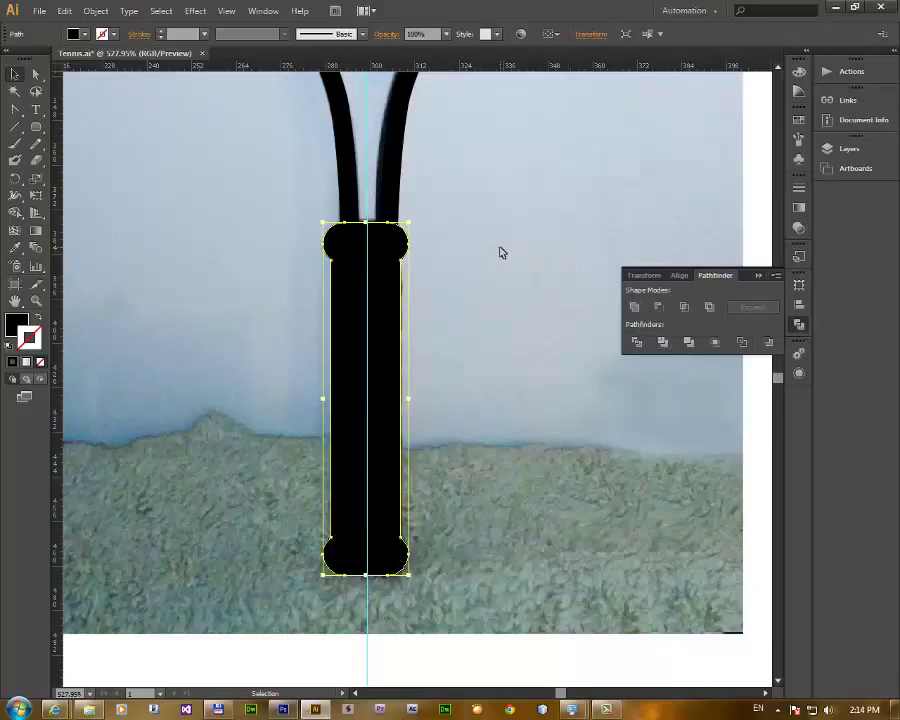
pyautogui.keyDown('ctrl'); pyautogui.keyDown('alt'); pyautogui.click(468, 234); pyautogui.keyUp('alt'); pyautogui.keyUp('ctrl')
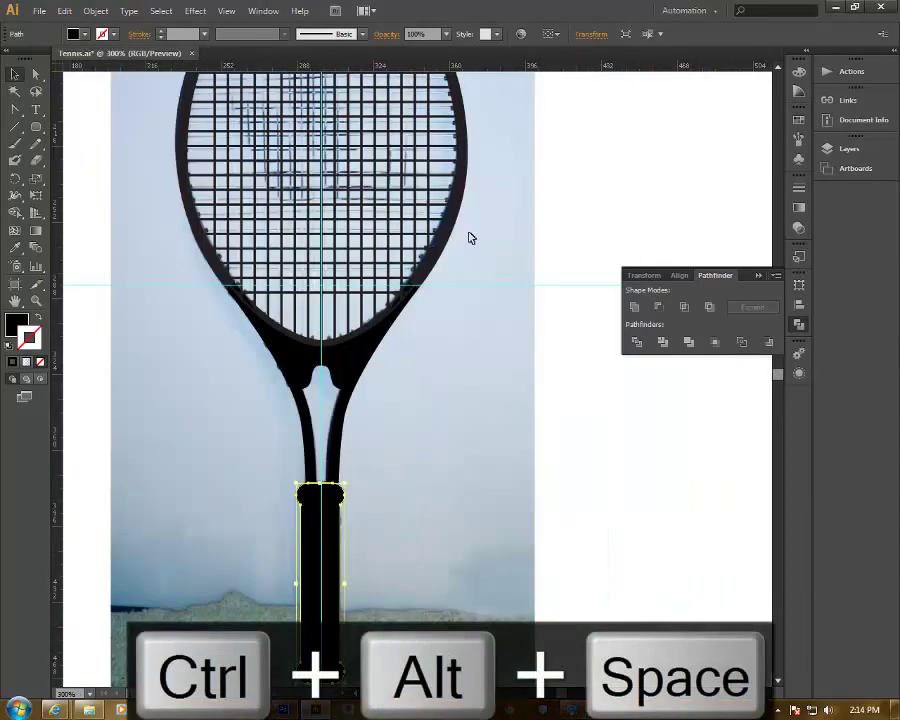
# - In the Layers panel, unlock Layers 7, 2 and 3 and target Layer 3
pyautogui.keyDown('ctrl'); pyautogui.keyDown('alt'); pyautogui.click(470, 233); pyautogui.keyUp('alt'); pyautogui.keyUp('ctrl')
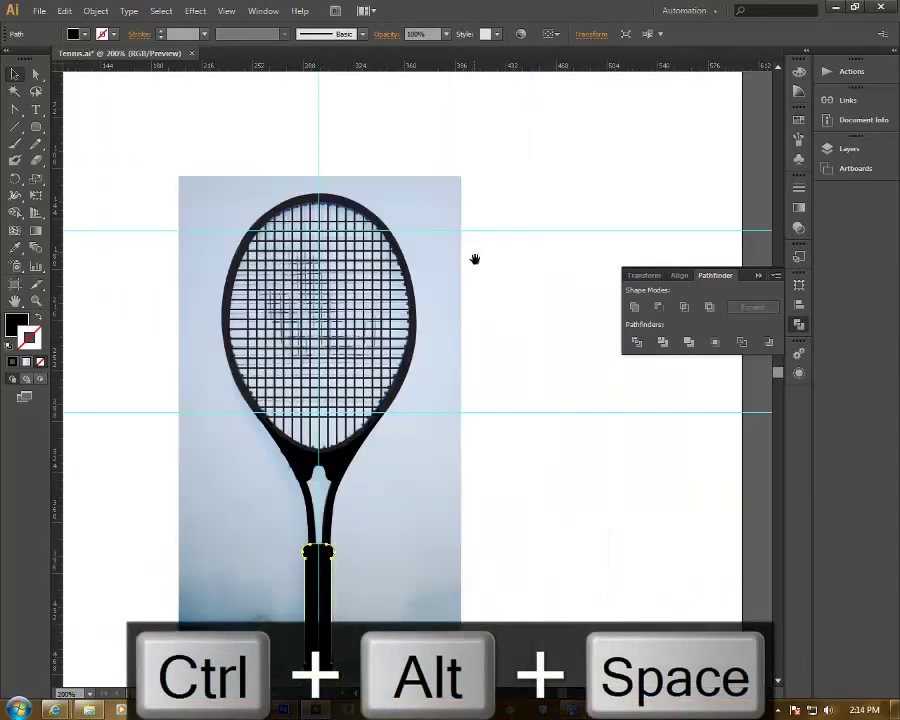
pyautogui.moveTo(475, 259); pyautogui.dragTo(514, 195)
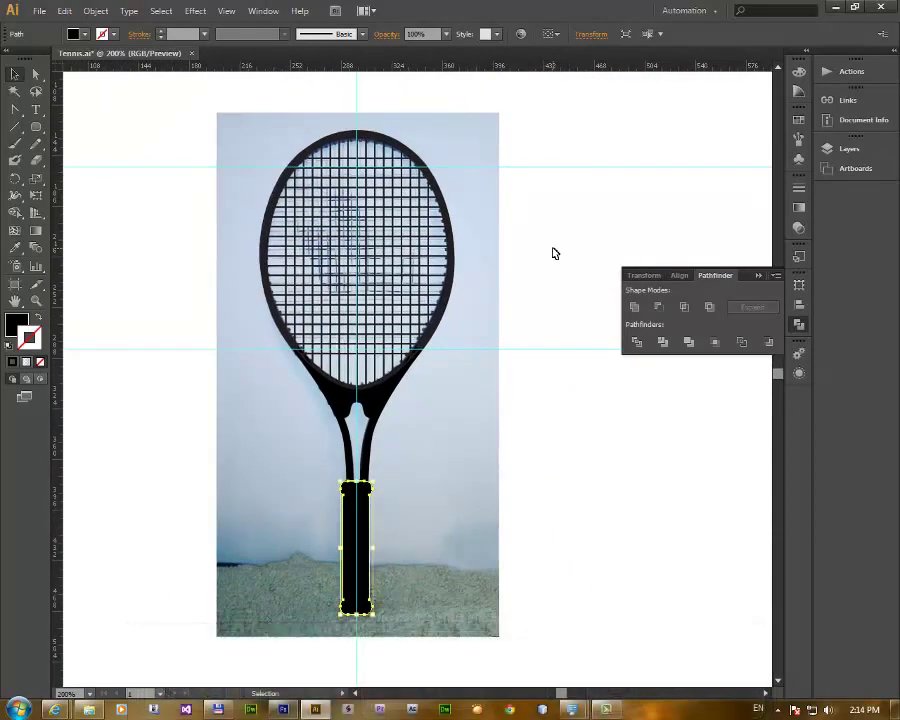
pyautogui.press('F7')
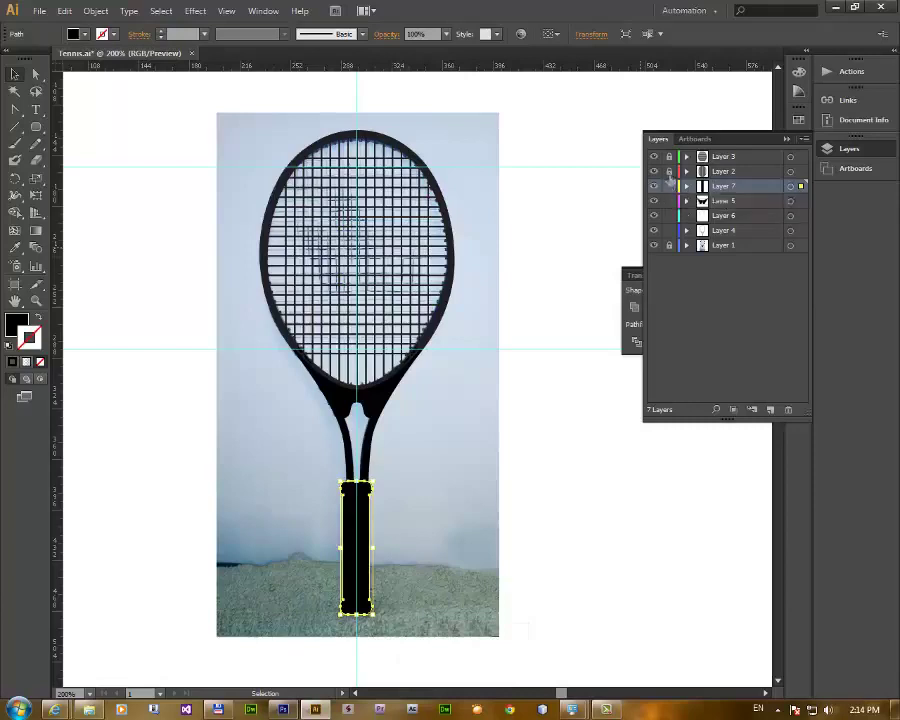
pyautogui.moveTo(669, 187); pyautogui.dragTo(669, 156)
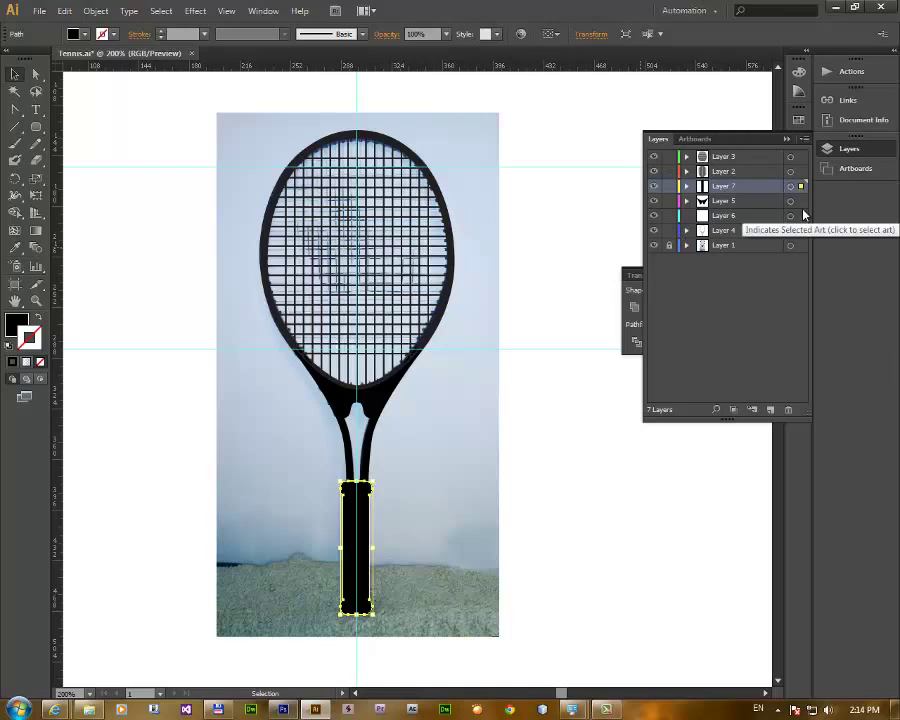
pyautogui.click(790, 157)
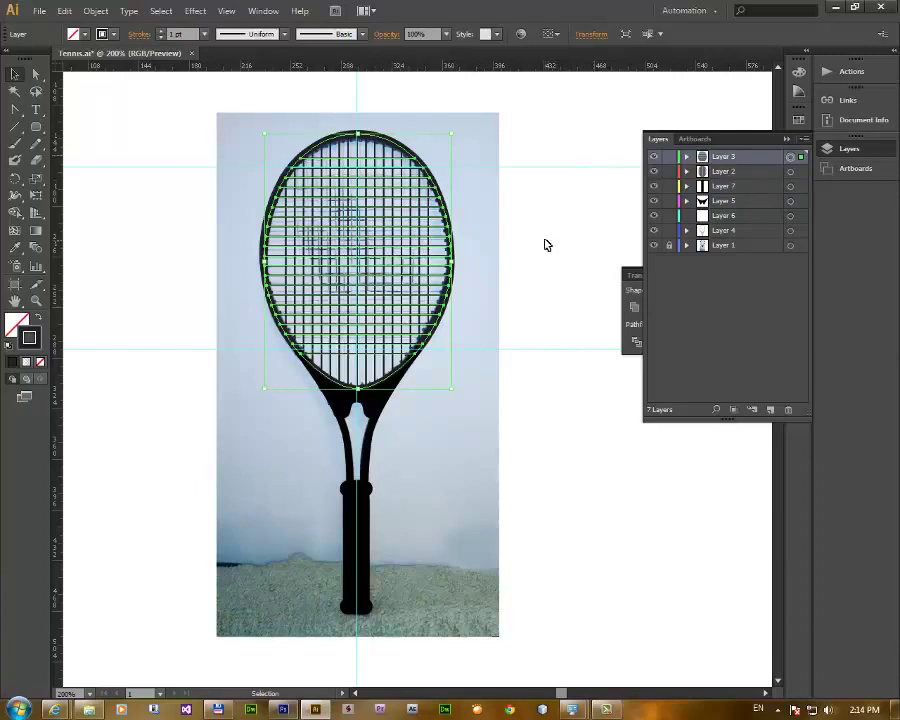
# - Give Layer 3's horizontal strings a red stroke and deselect to check them
pyautogui.click(800, 72)
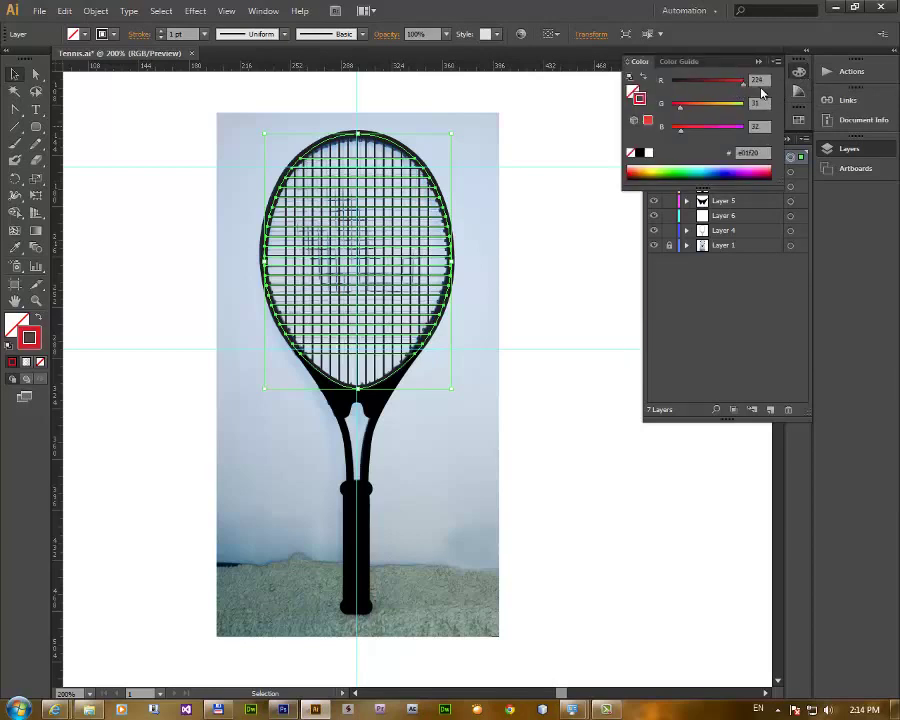
pyautogui.click(563, 213)
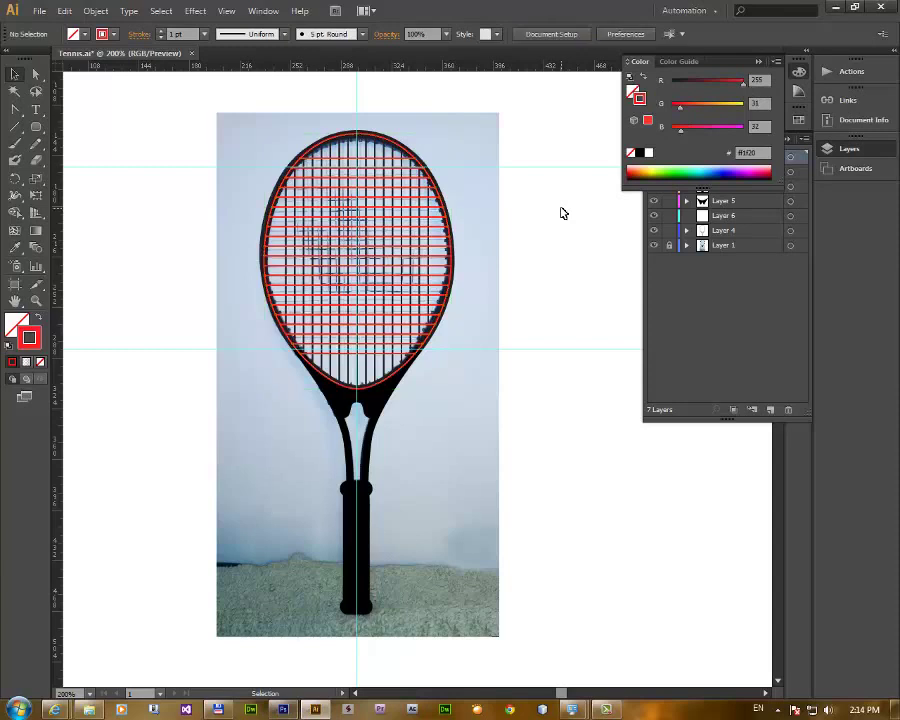
pyautogui.press('F7')
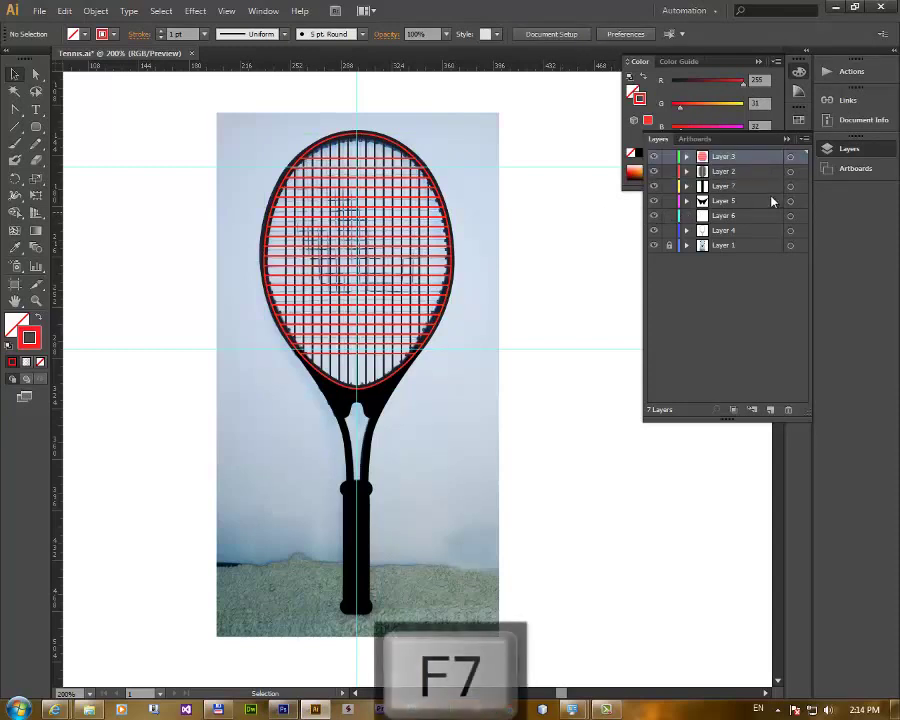
# - Set the stroke of Layer 2's vertical strings to cyan, RGB 0/255/255
pyautogui.click(791, 172)
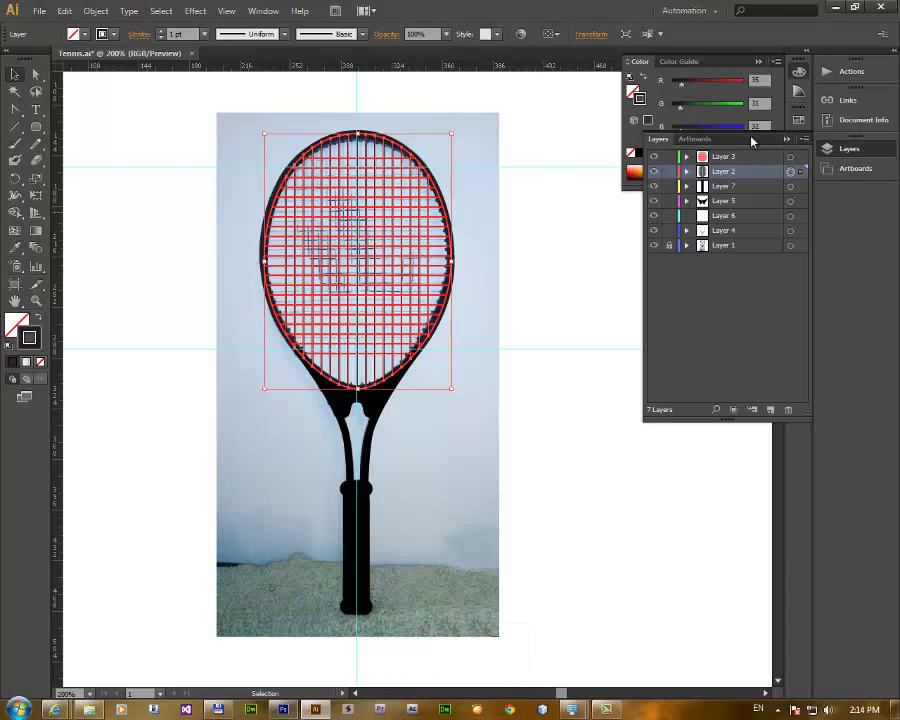
pyautogui.click(742, 127)
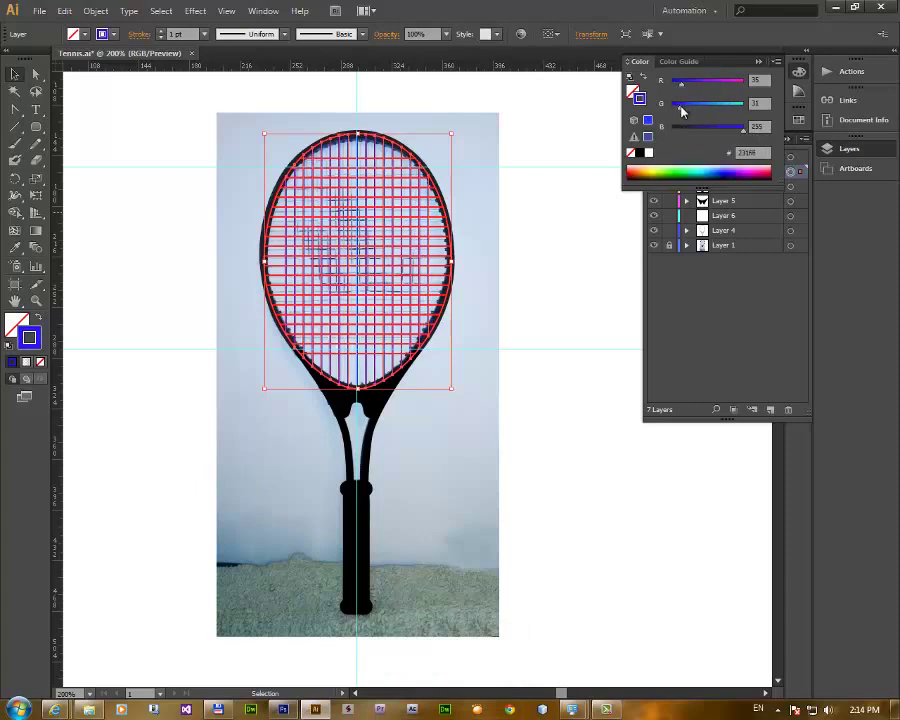
pyautogui.click(742, 104)
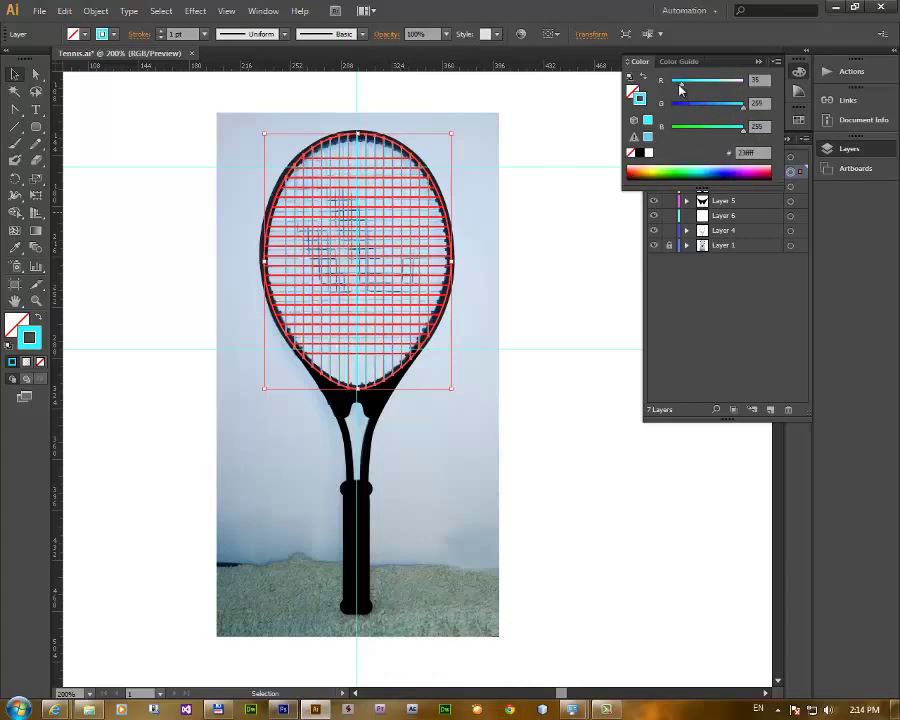
pyautogui.moveTo(680, 84); pyautogui.dragTo(670, 84)
pyautogui.click(576, 171)
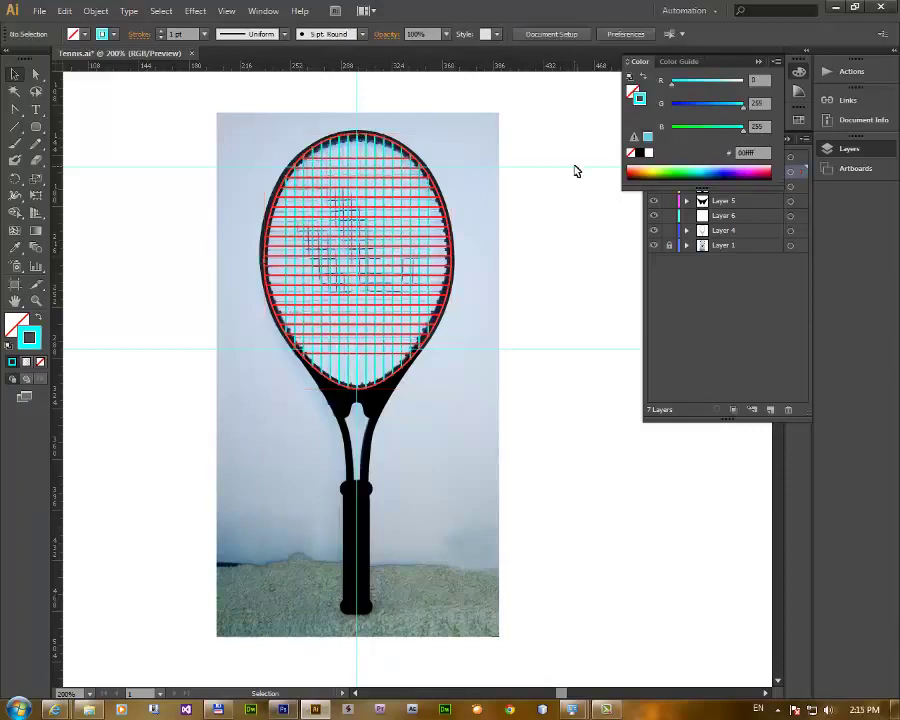
pyautogui.press('F7')
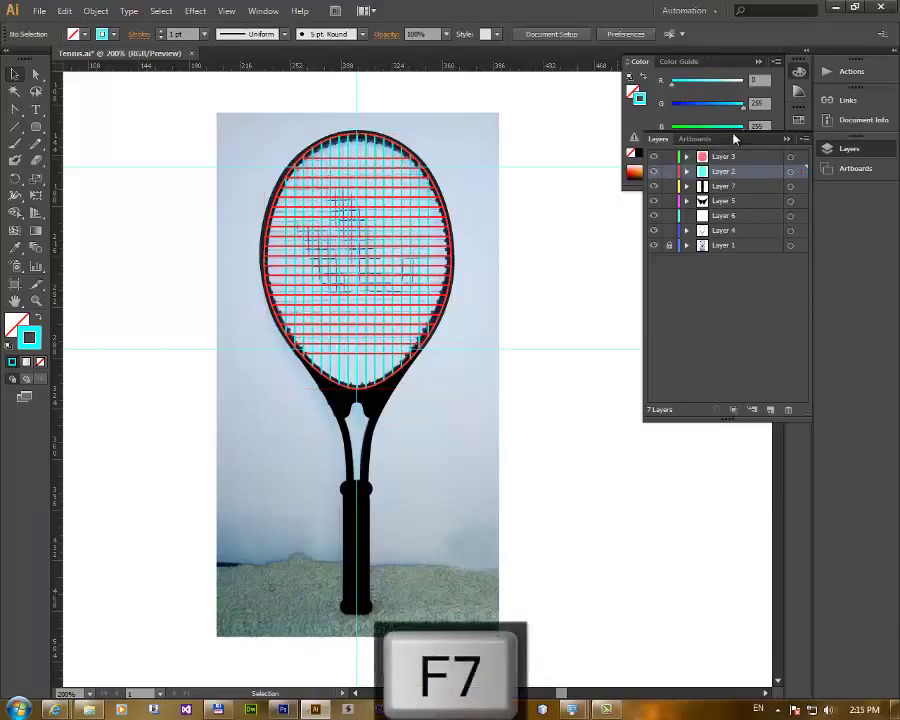
# - Move Layer 5's throat appearance onto Layer 6, then delete Layer 6
pyautogui.click(790, 186)
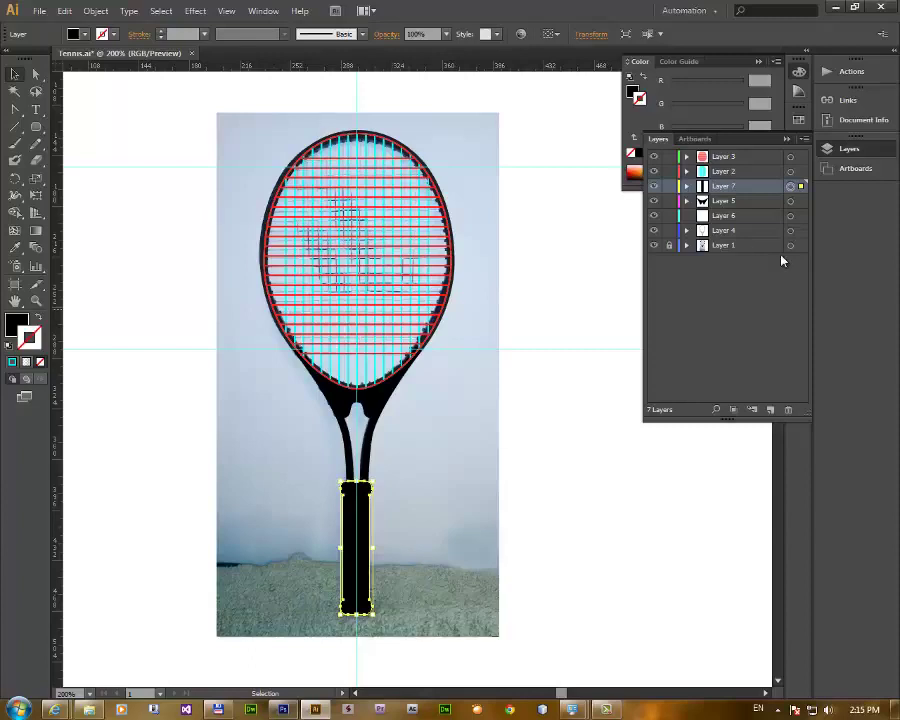
pyautogui.click(790, 201)
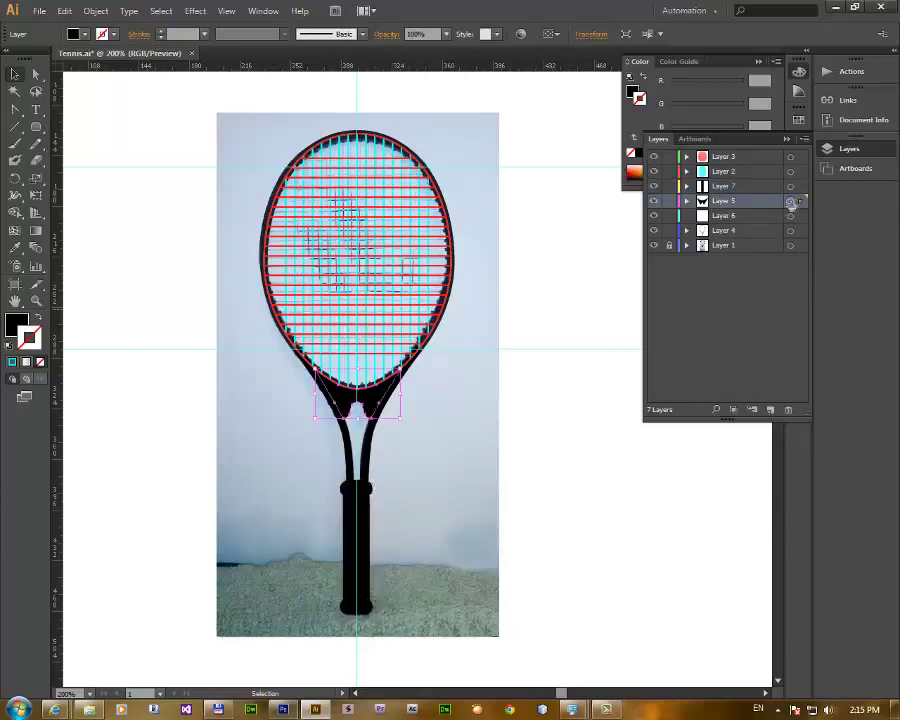
pyautogui.click(790, 201)
pyautogui.moveTo(790, 201); pyautogui.dragTo(791, 216)
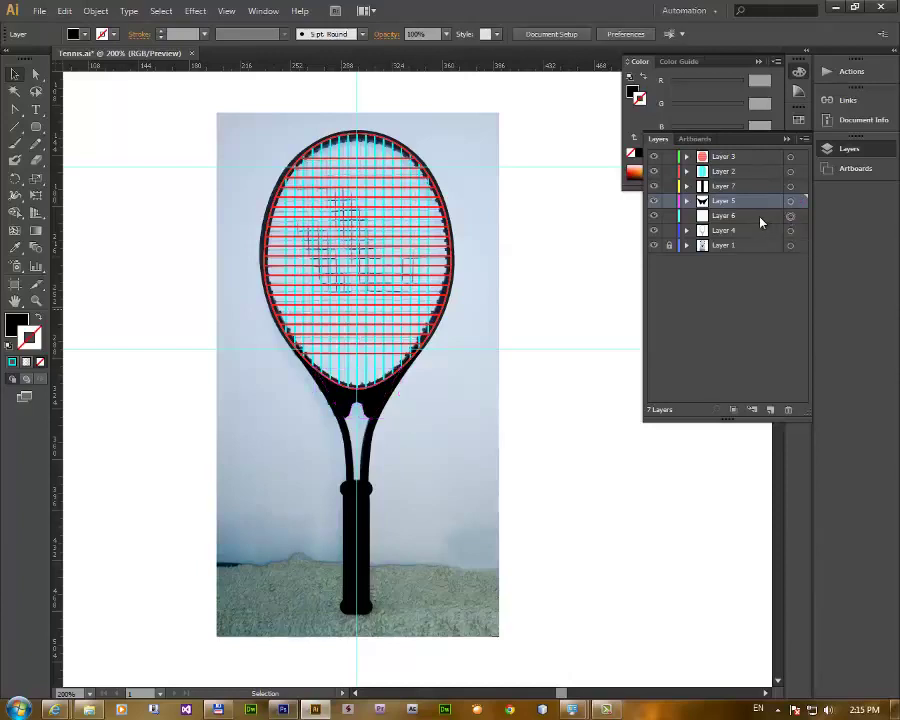
pyautogui.click(753, 220)
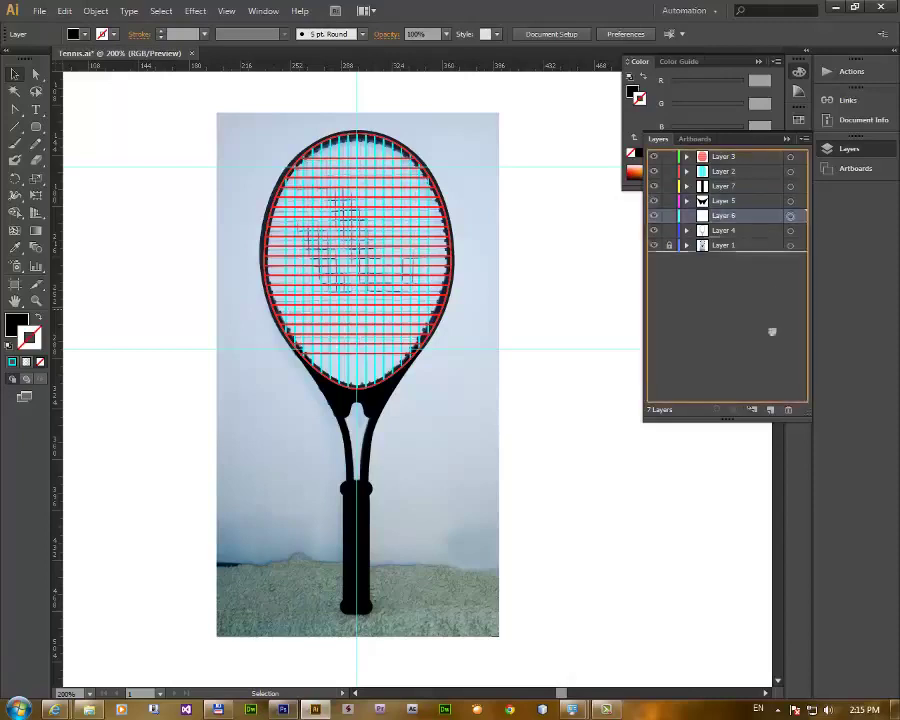
pyautogui.click(790, 410)
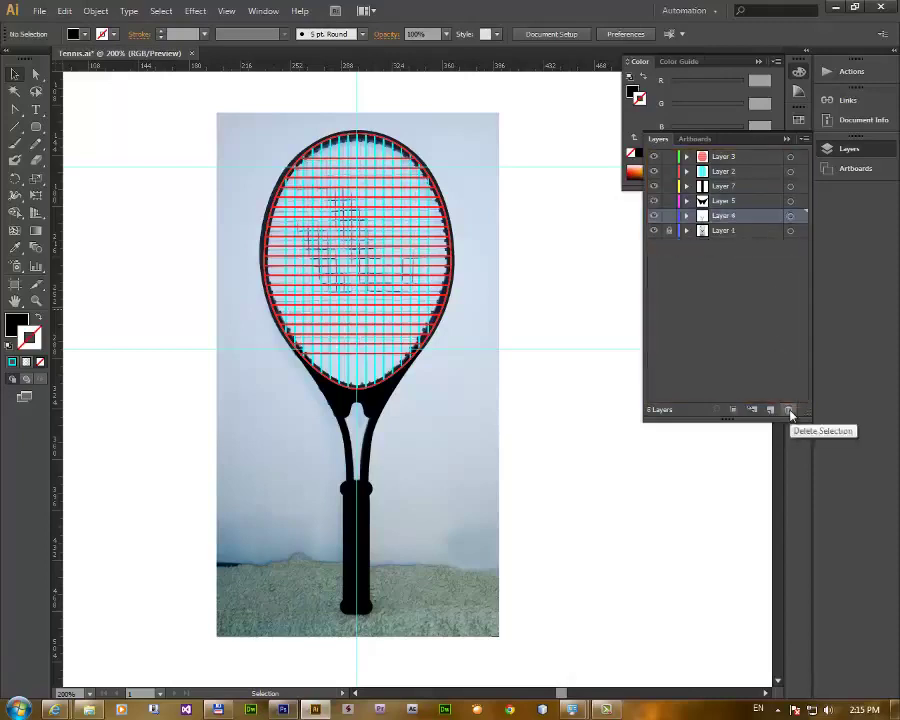
# - Drag Layer 4, holding the frame outline, above Layer 3 and begin setting its stroke colour
pyautogui.click(791, 217)
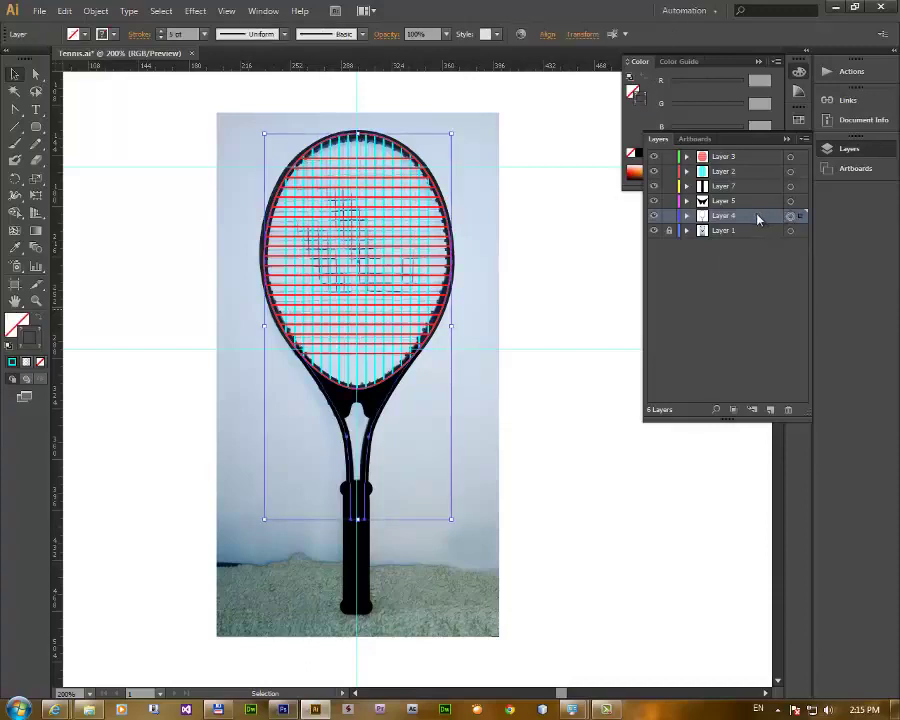
pyautogui.click(757, 219)
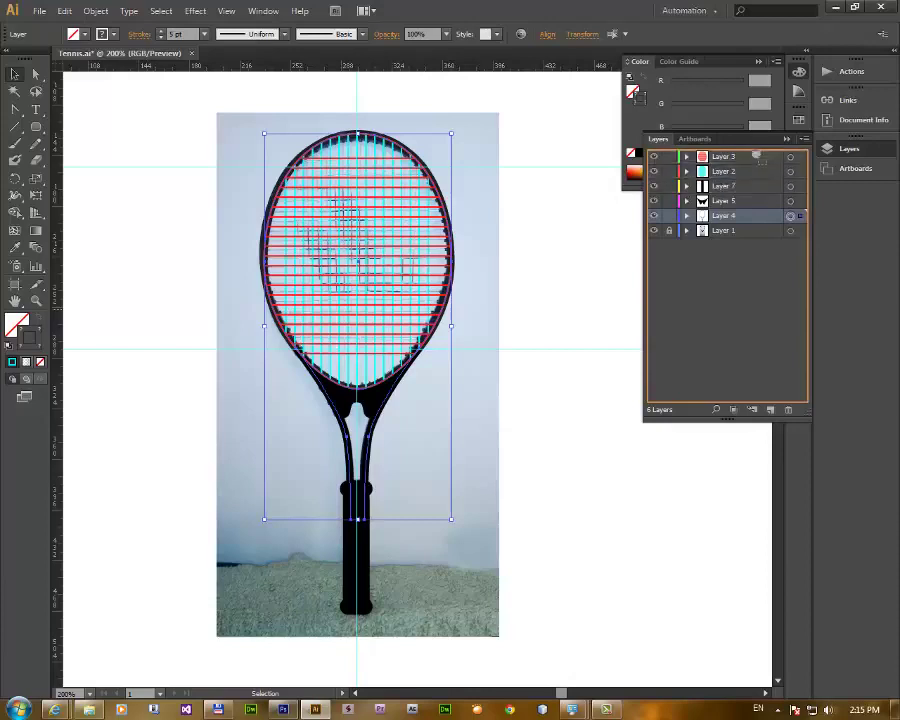
pyautogui.moveTo(757, 158); pyautogui.dragTo(758, 152)
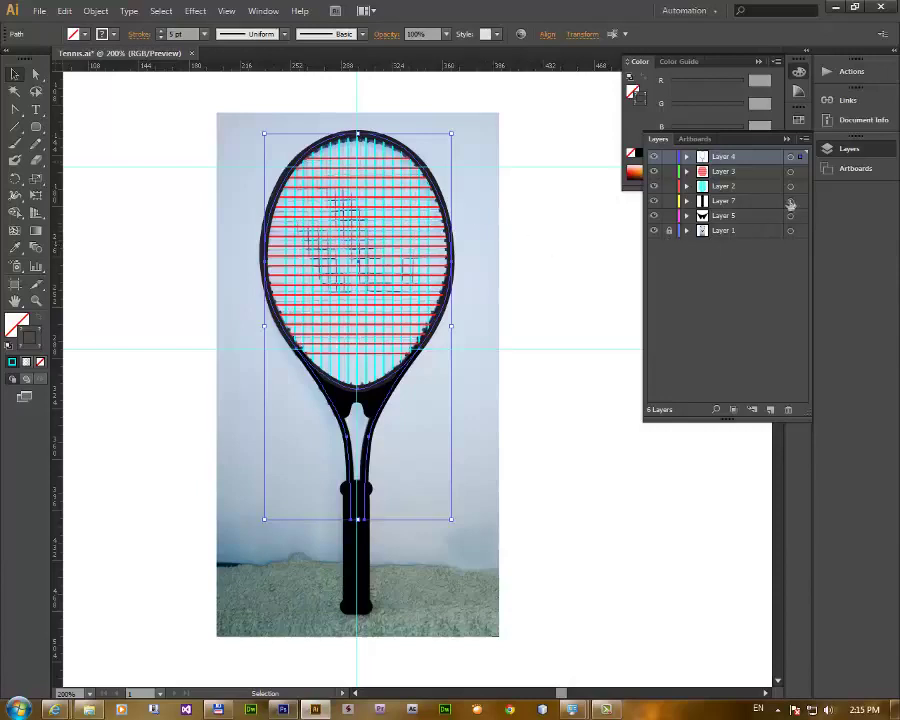
pyautogui.press('a')
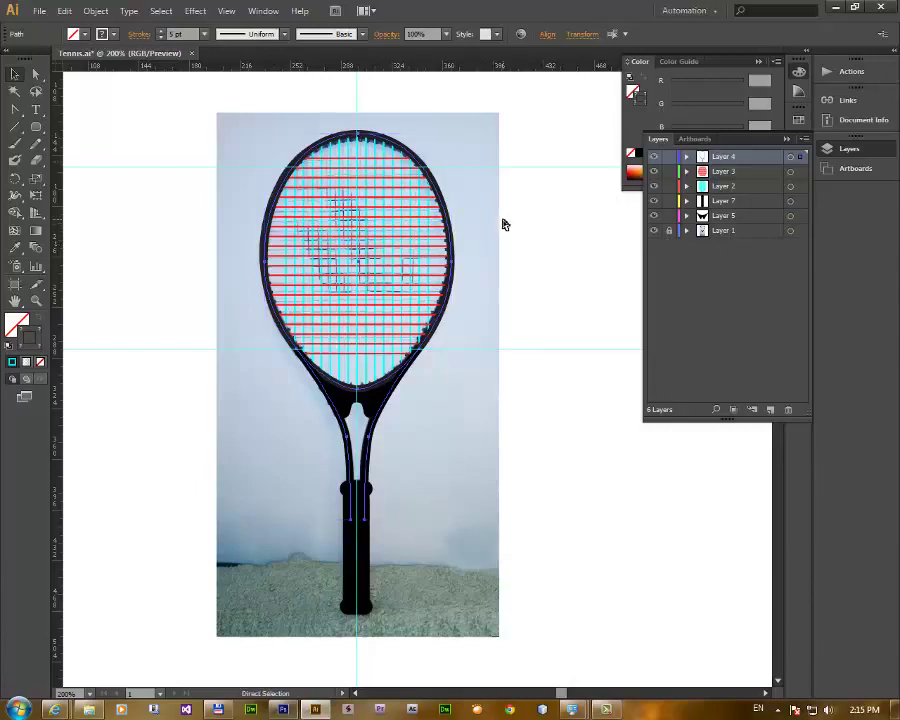
pyautogui.press('v')
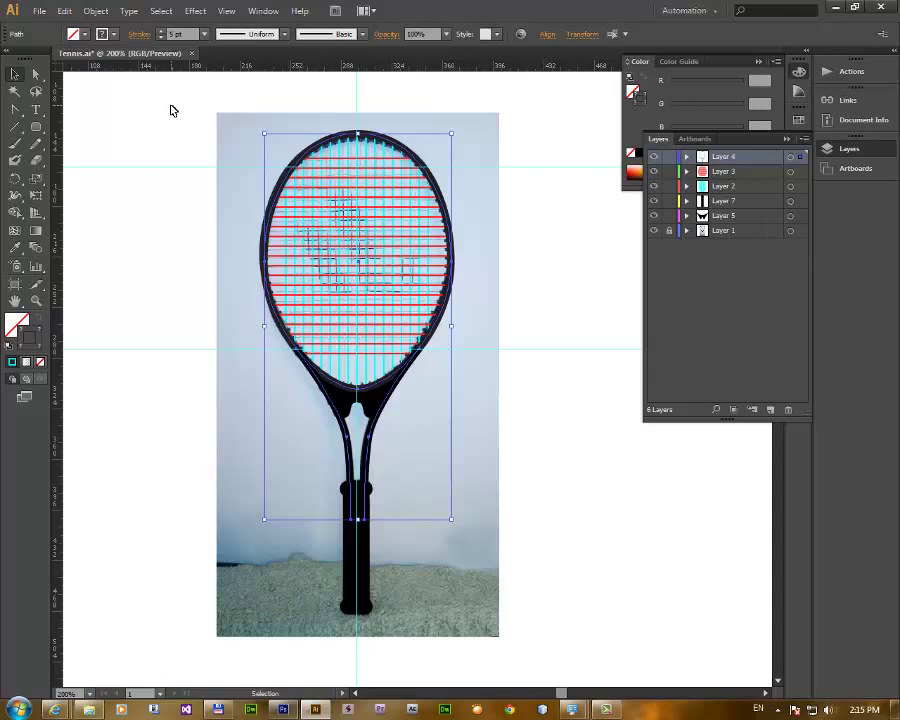
pyautogui.click(672, 84)
pyautogui.moveTo(672, 104)
pyautogui.mouseDown()
pyautogui.moveTo(677, 135)
pyautogui.moveTo(663, 136)
pyautogui.mouseUp()
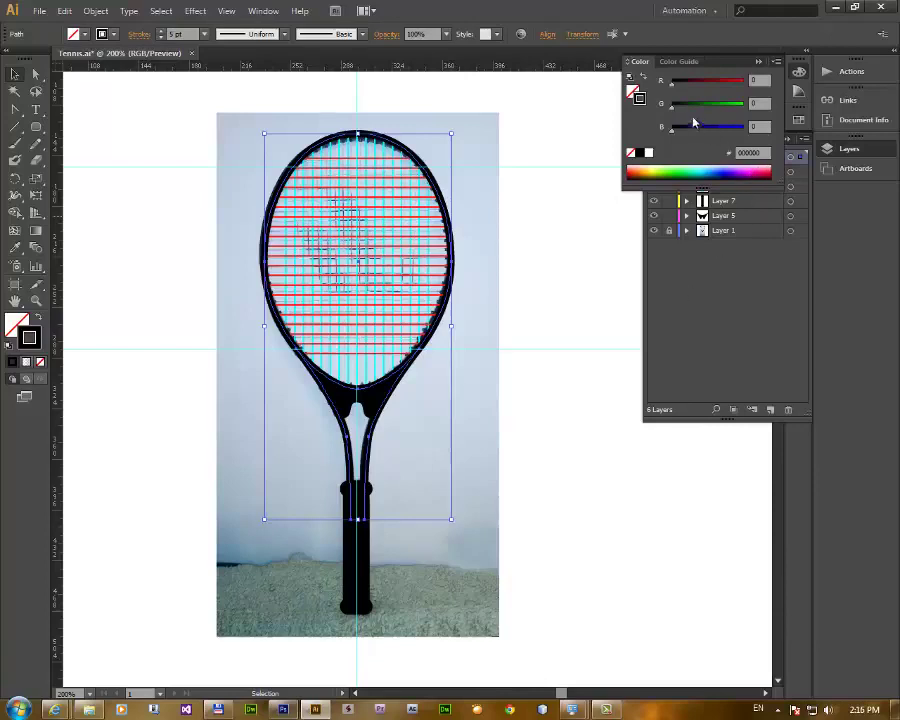
# - Stroke the frame bright green (G 255) and hide Layer 1's reference photo
pyautogui.moveTo(687, 113); pyautogui.dragTo(756, 116)
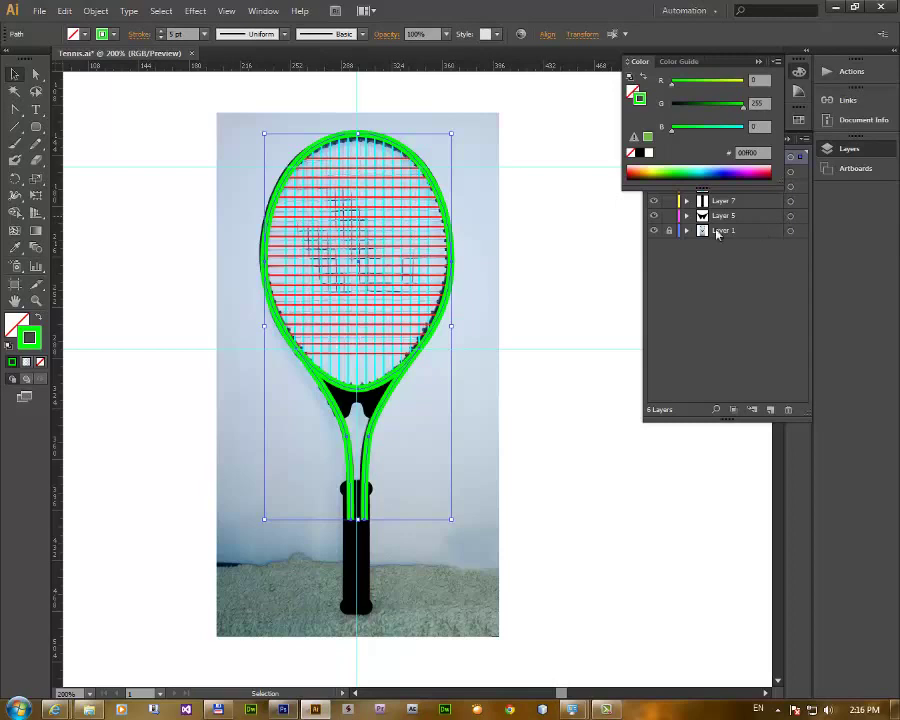
pyautogui.click(655, 231)
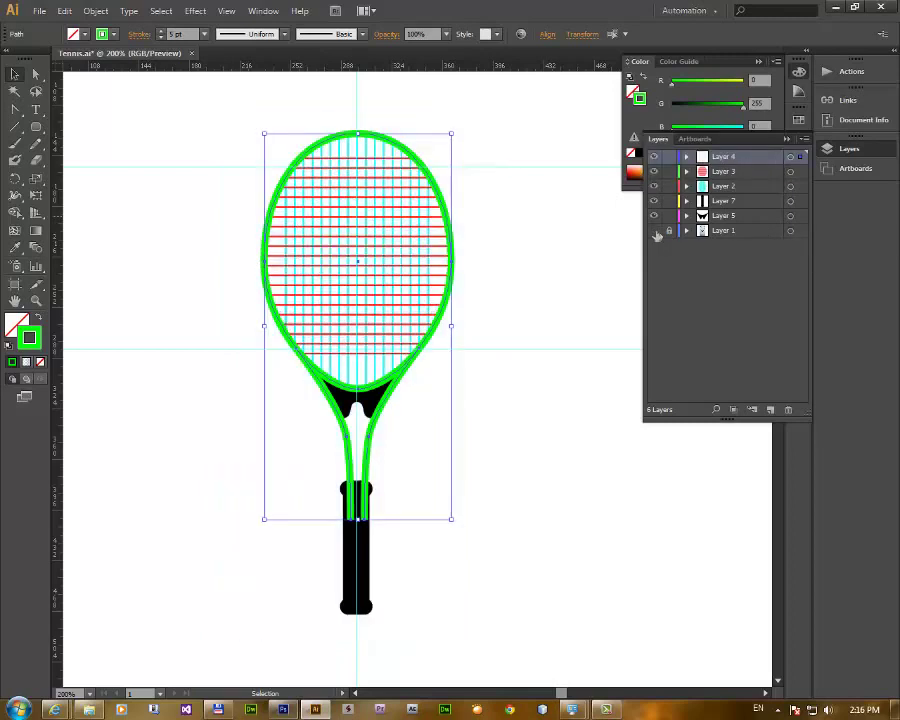
# - Fill the handle brown (R185 G130 B0) and move Layer 7 to the top of the stack
pyautogui.click(791, 201)
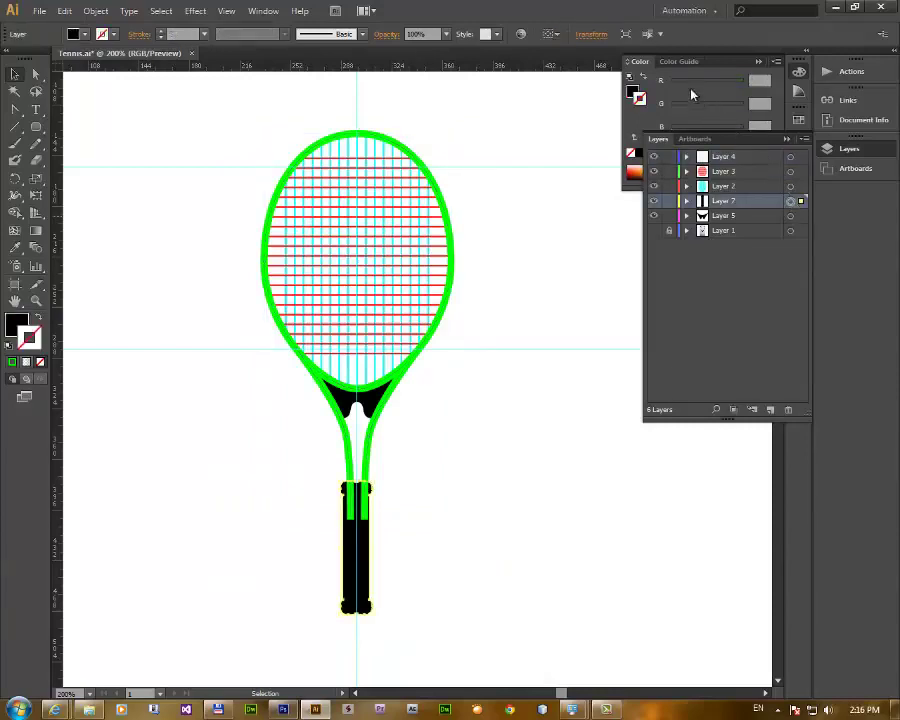
pyautogui.click(786, 138)
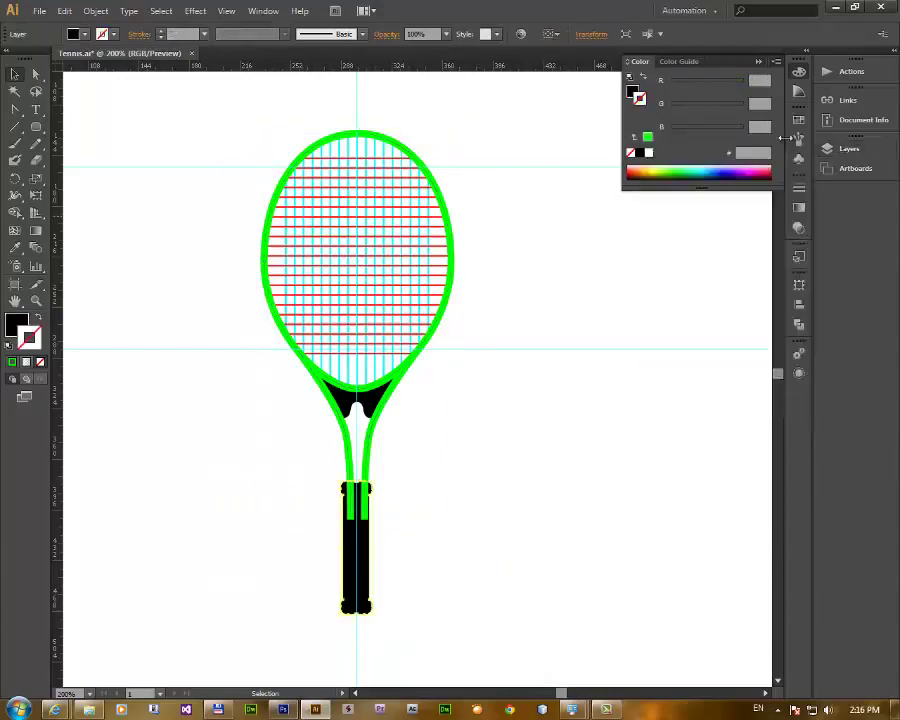
pyautogui.click(647, 167)
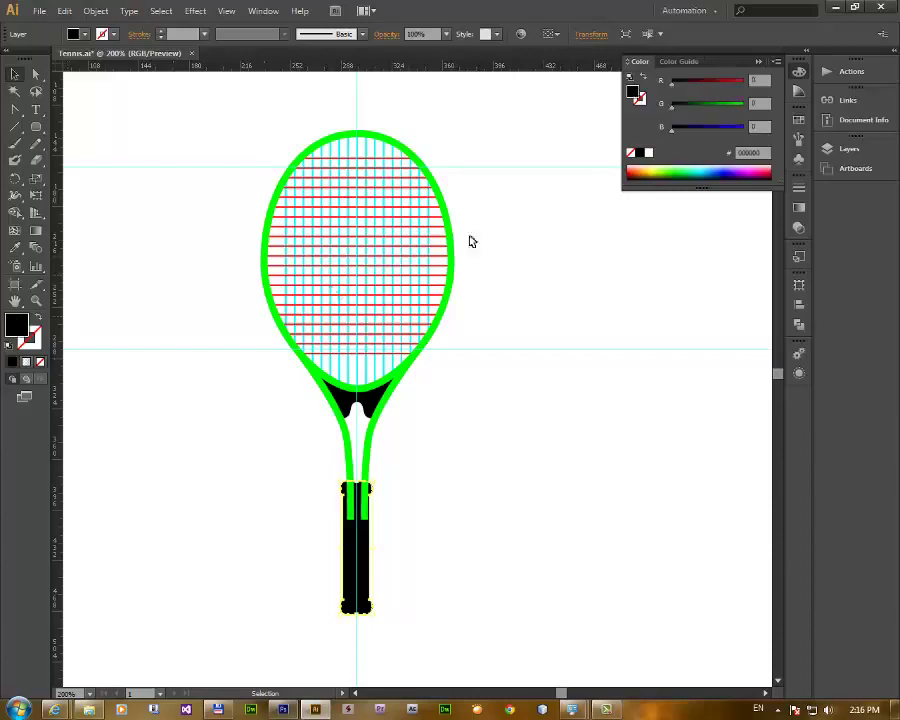
pyautogui.click(645, 166)
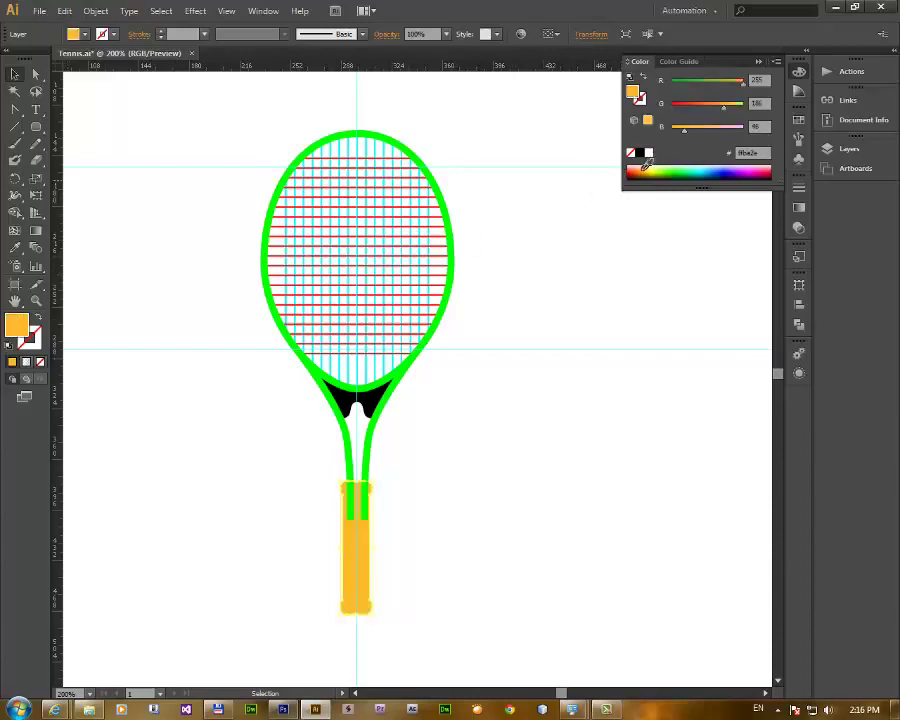
pyautogui.click(648, 168)
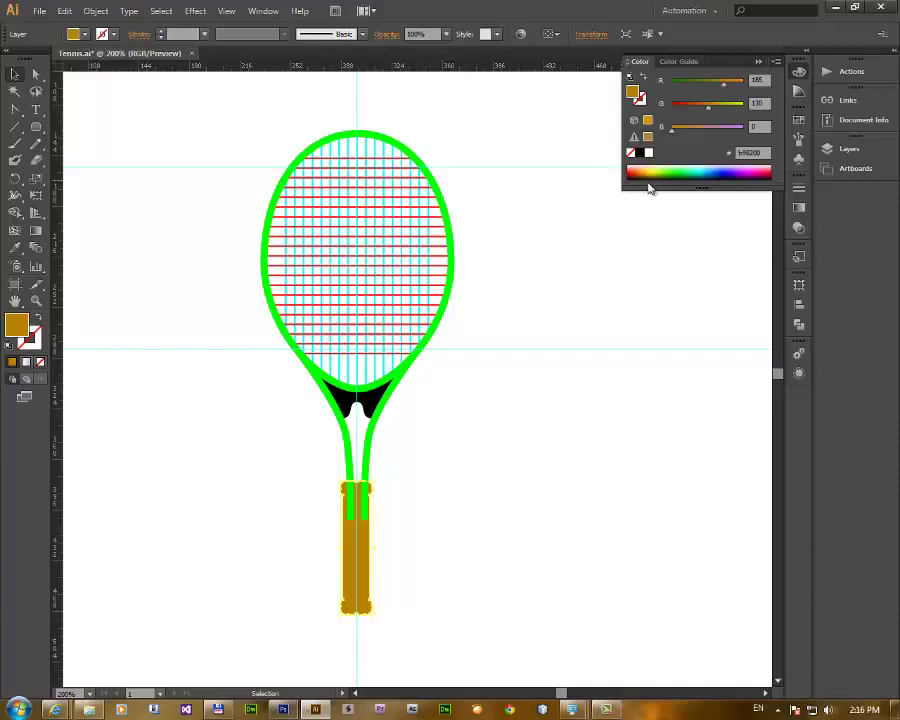
pyautogui.press('F7')
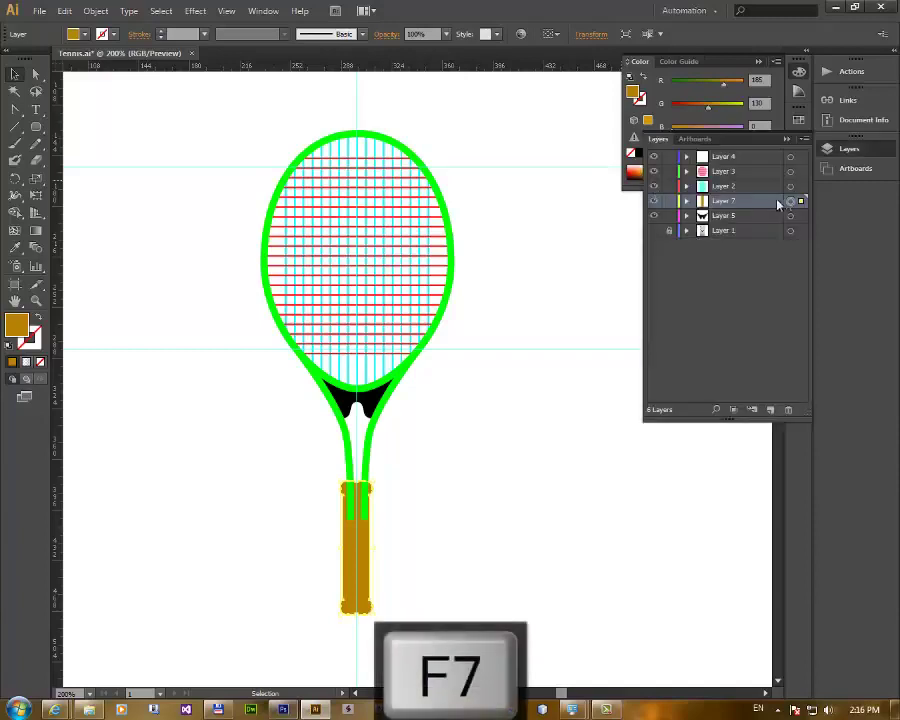
pyautogui.moveTo(739, 203); pyautogui.dragTo(742, 157)
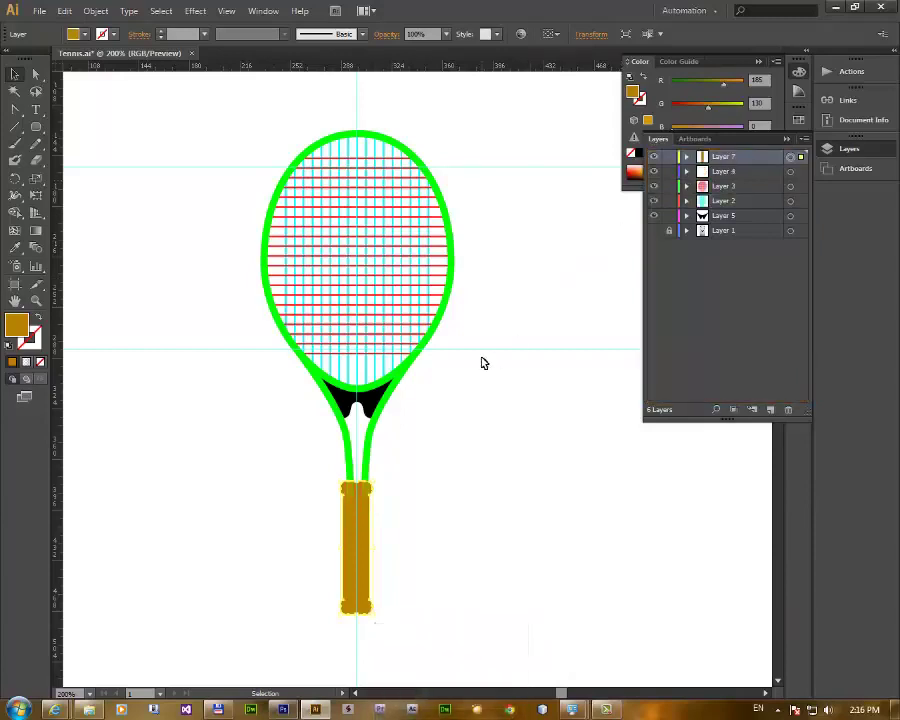
pyautogui.click(403, 436)
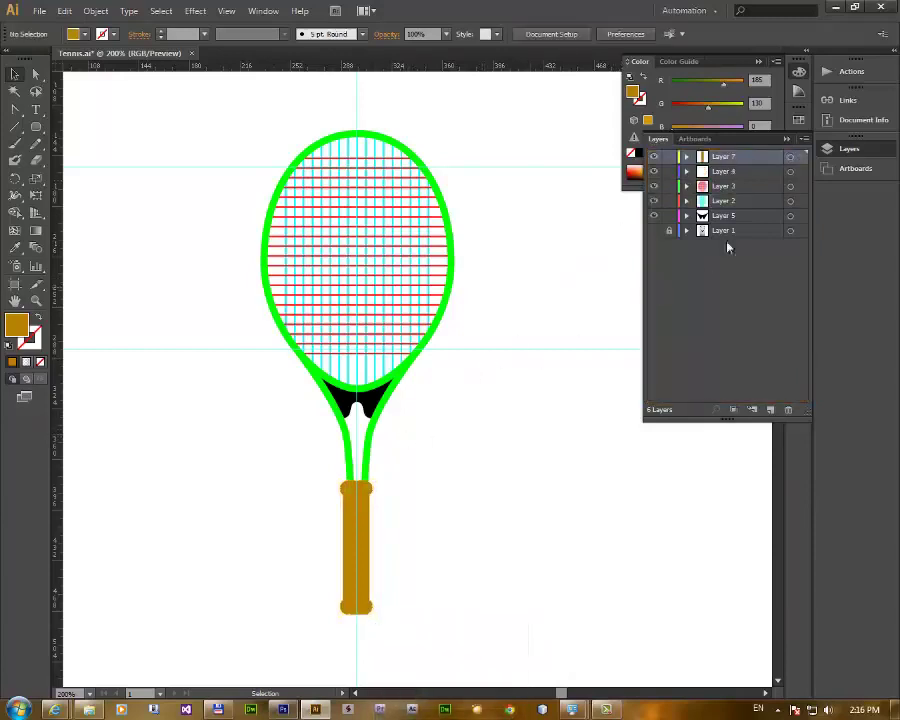
# - Group Layer 4's frame artwork with Ctrl+G and drag Layer 1 onto the Delete Layer trash
pyautogui.click(790, 172)
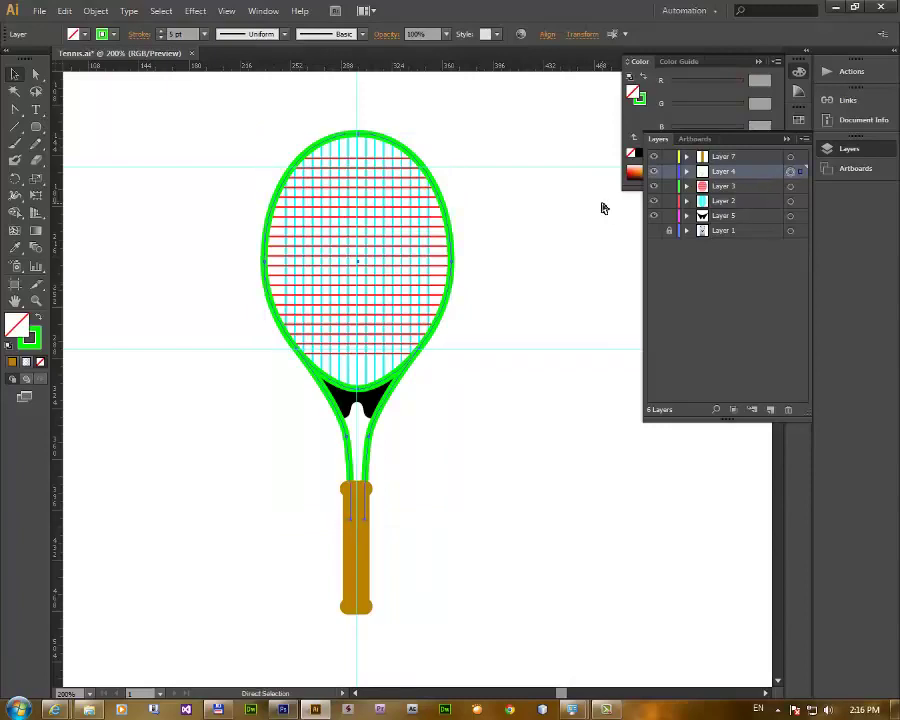
pyautogui.hotkey('ctrl', 'g')
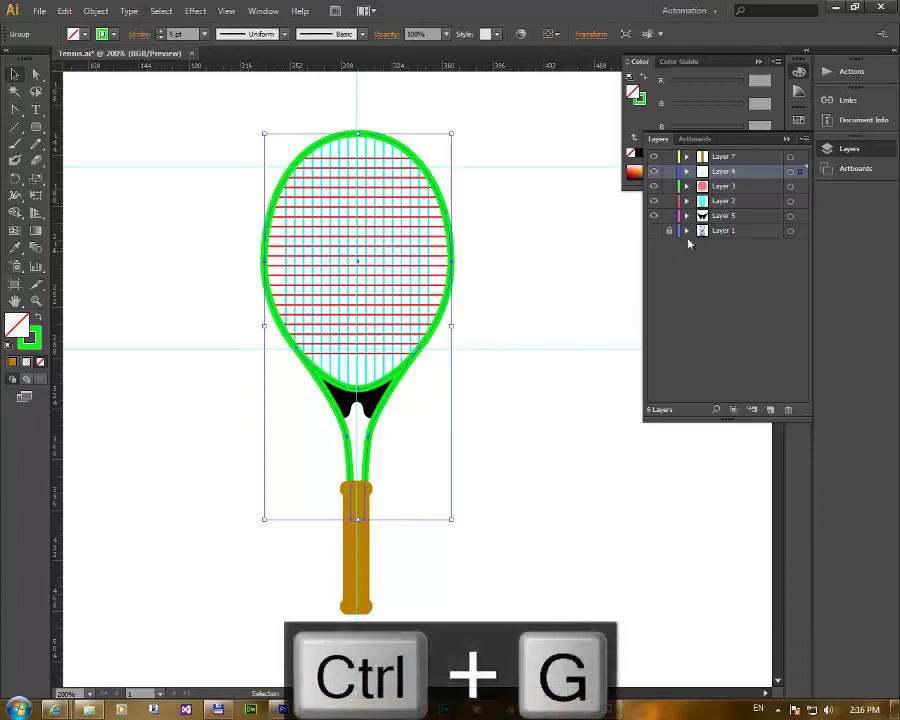
pyautogui.click(716, 232)
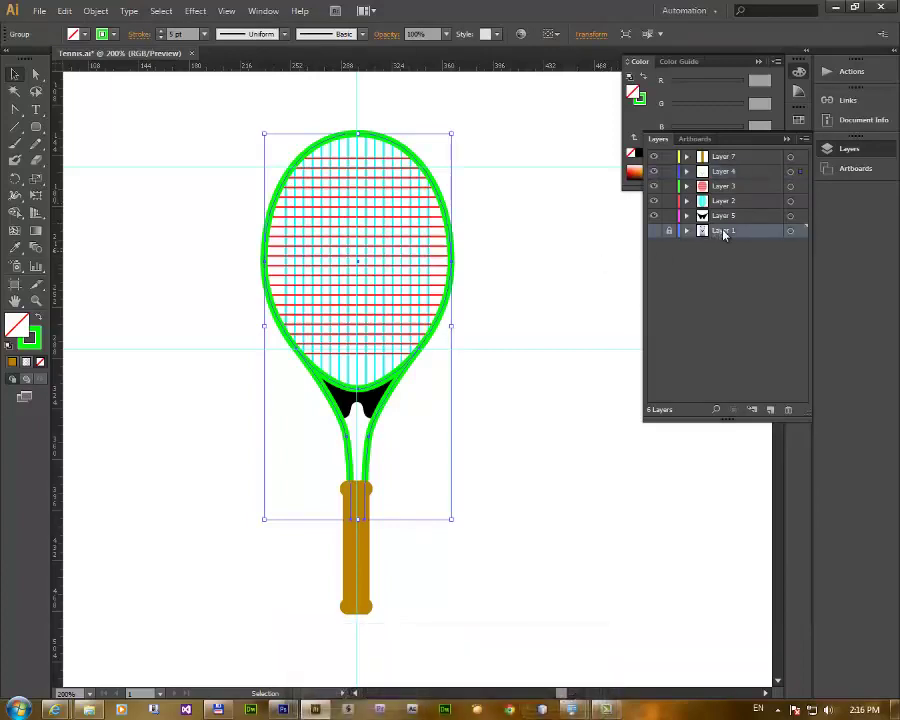
pyautogui.moveTo(724, 234); pyautogui.dragTo(789, 411)
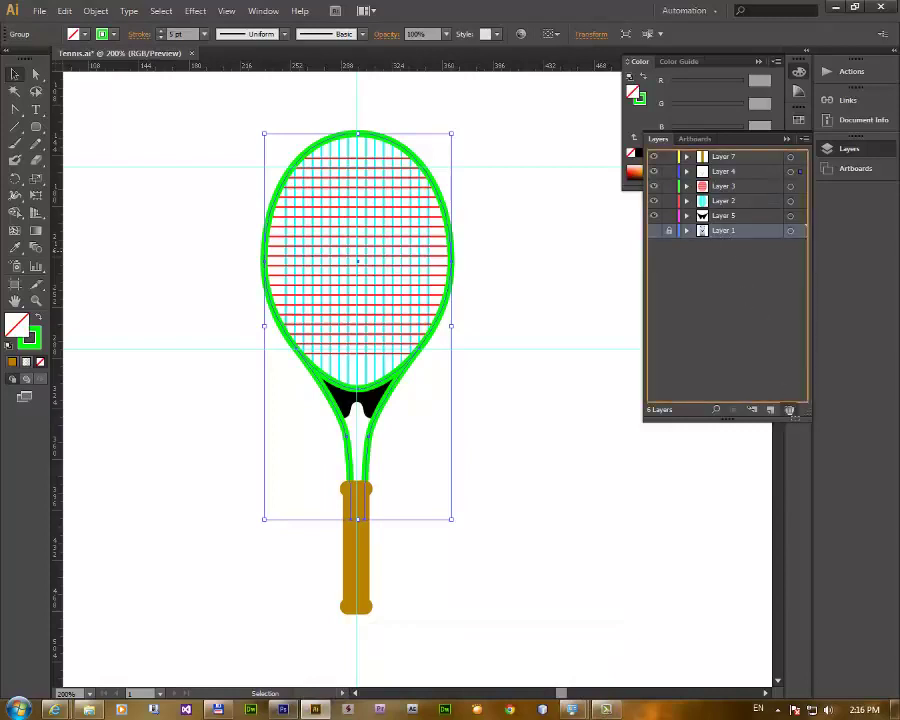
pyautogui.click(515, 330)
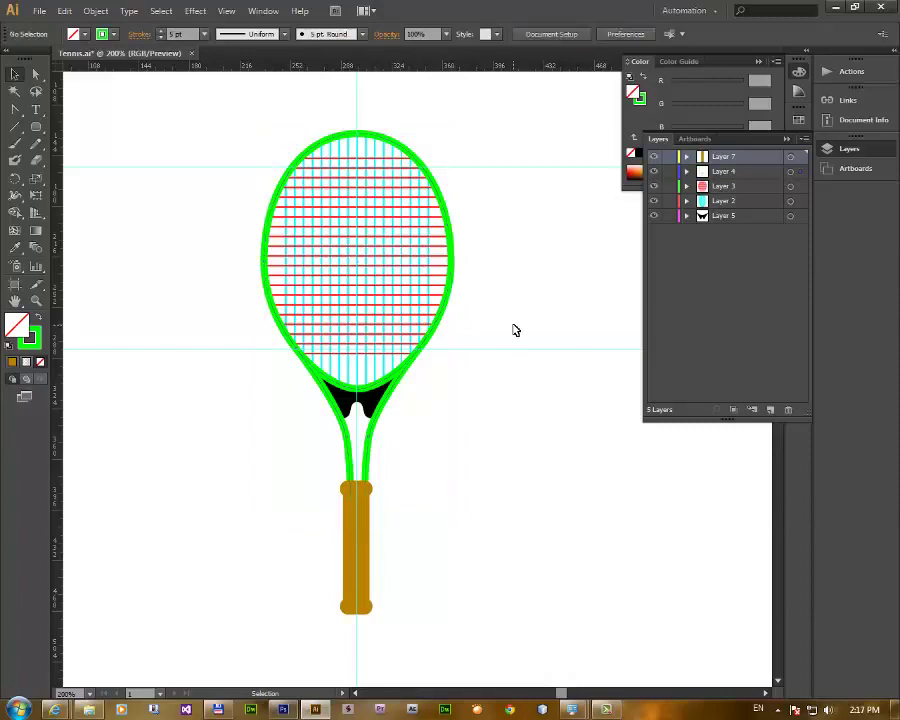
pyautogui.click(790, 171)
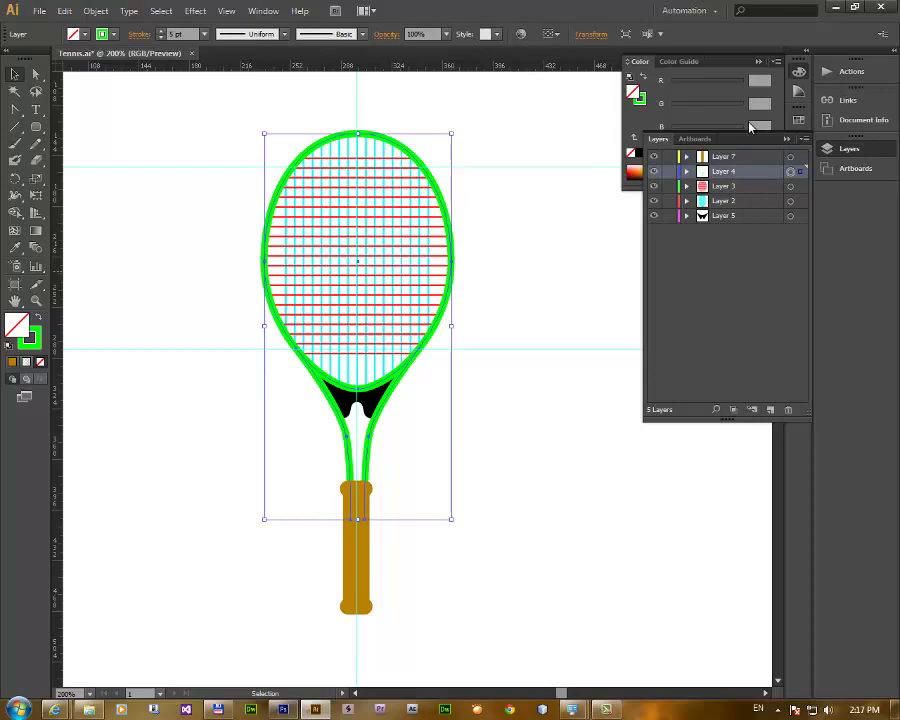
# - Make the frame's stroke active and keep it bright green
pyautogui.click(640, 61)
pyautogui.press('x')
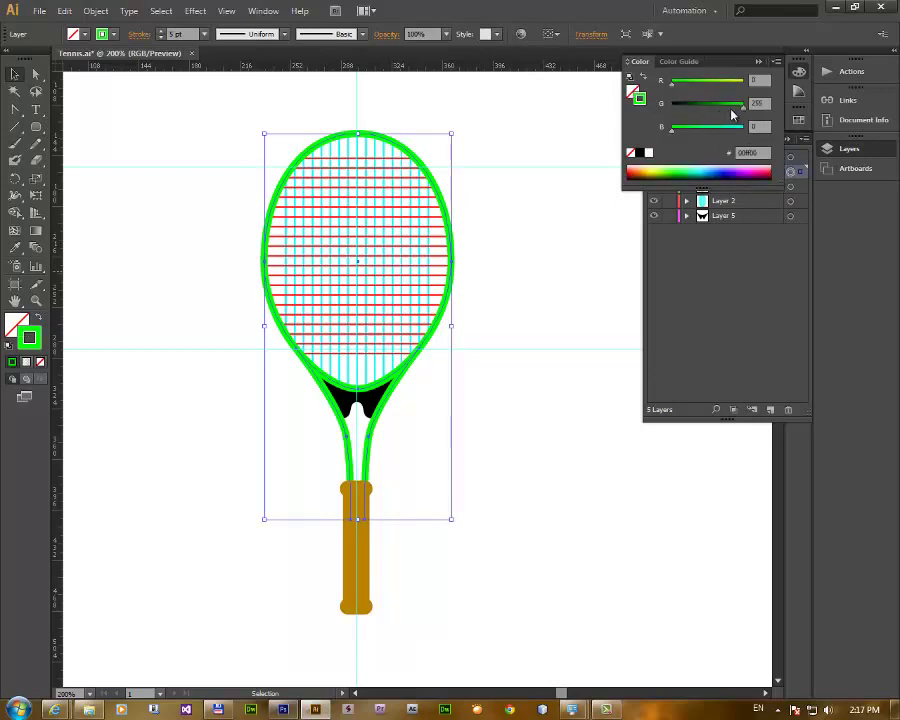
pyautogui.click(718, 106)
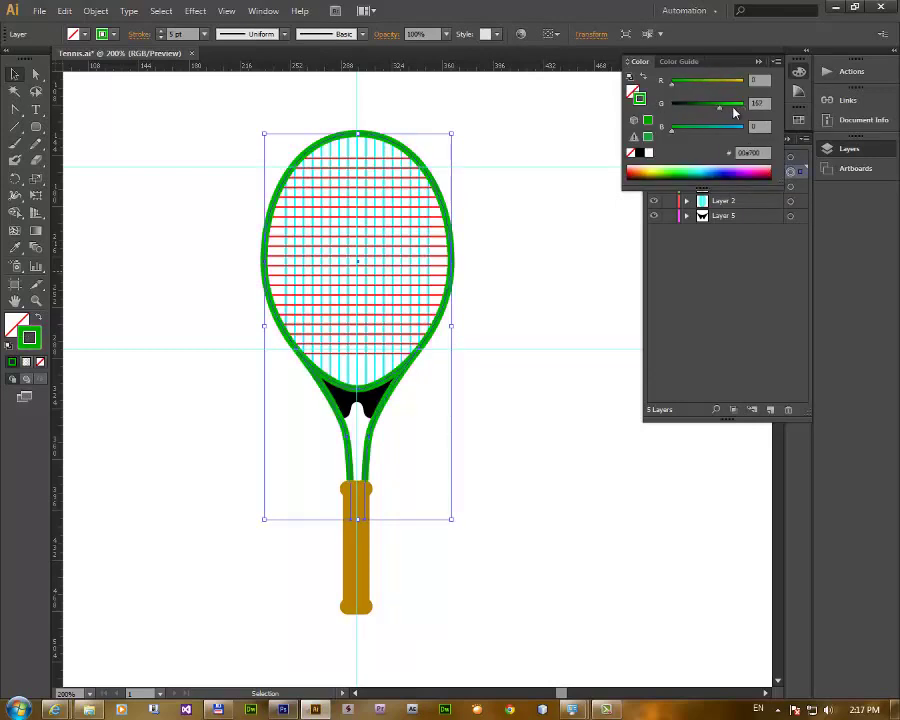
pyautogui.click(743, 106)
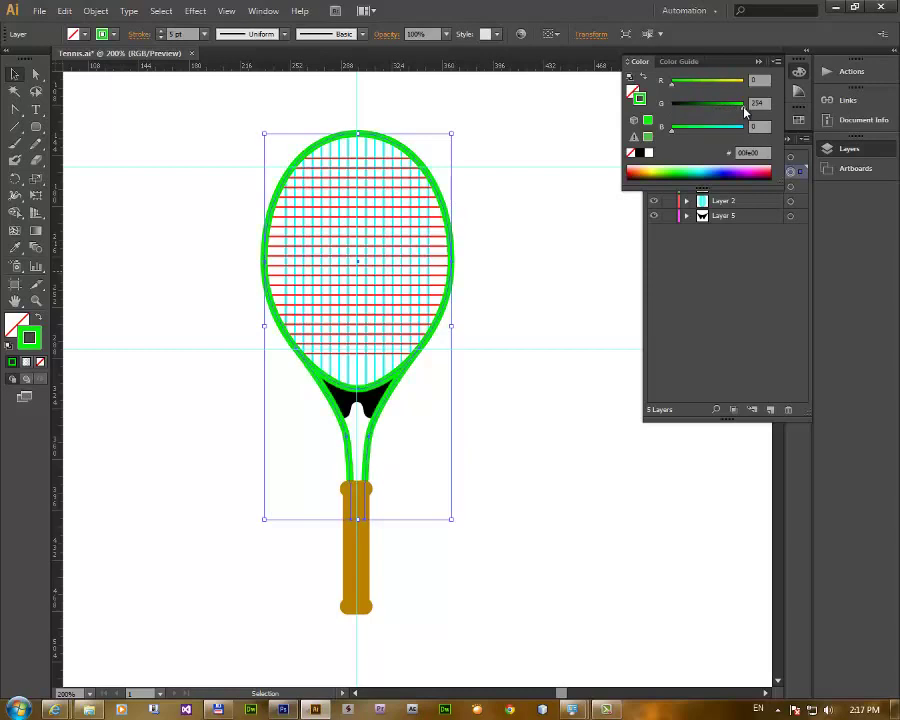
pyautogui.click(795, 201)
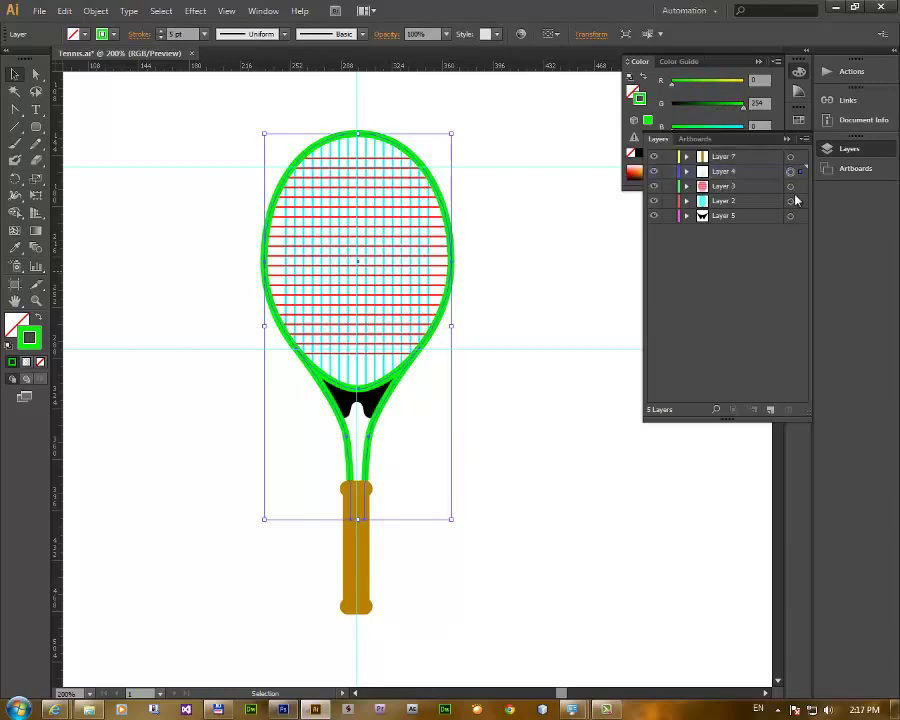
# - Change Layer 2's vertical strings from cyan to pure blue (#0000FF)
pyautogui.click(791, 203)
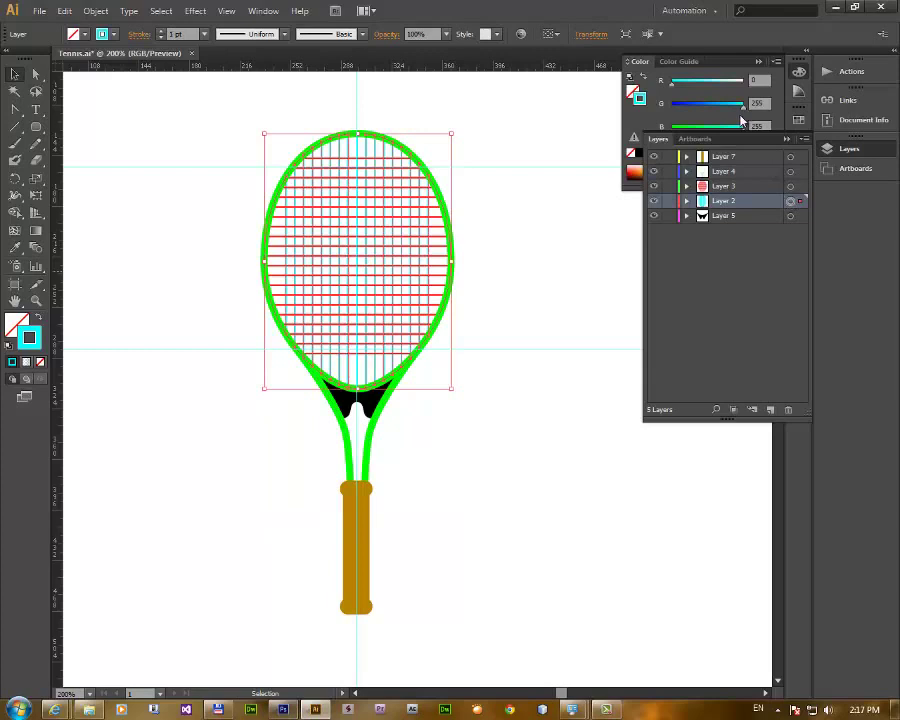
pyautogui.moveTo(699, 110); pyautogui.dragTo(667, 112)
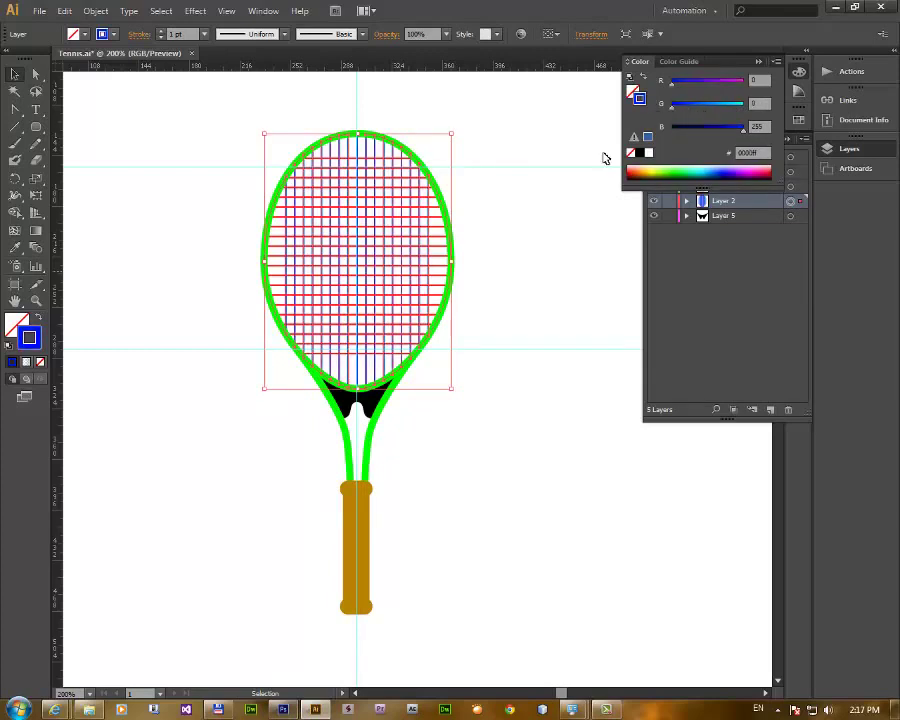
pyautogui.click(533, 230)
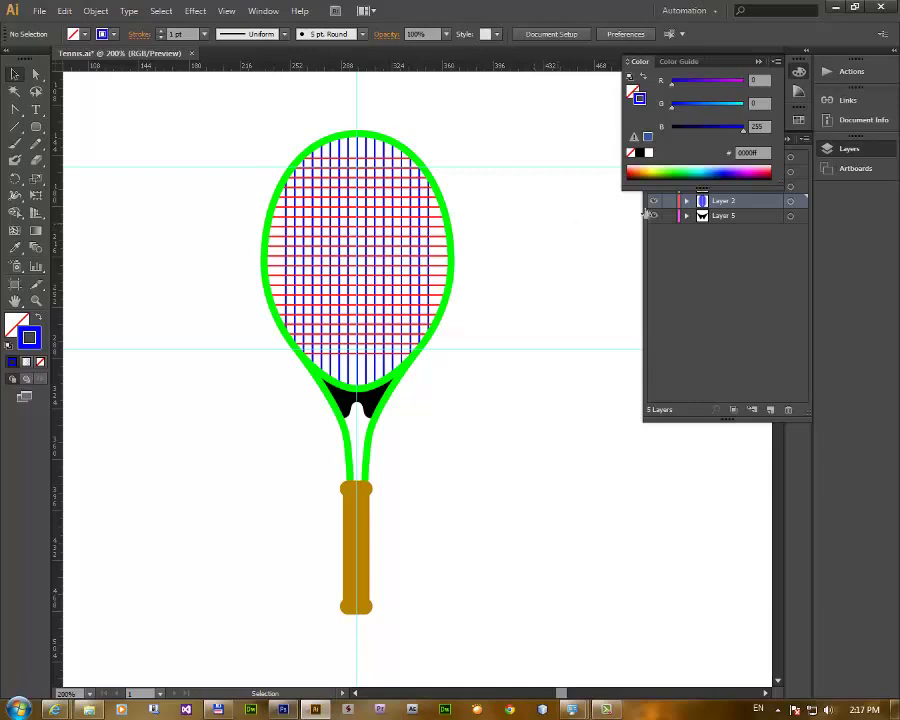
# - Marquee-select the whole racket, apply Horizontal Align Center, and deselect
pyautogui.click(759, 62)
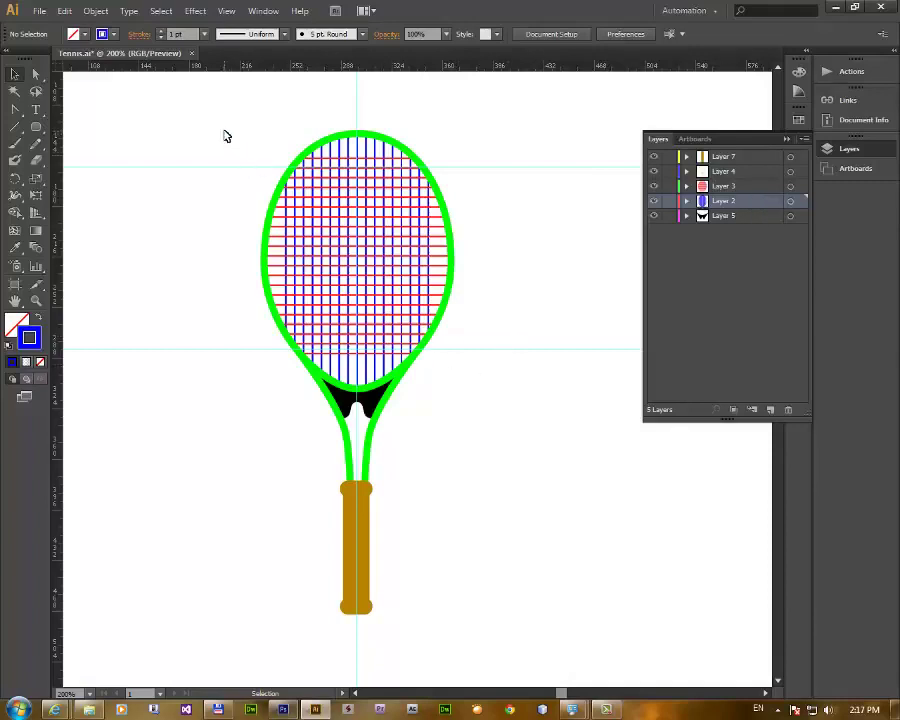
pyautogui.moveTo(224, 124); pyautogui.dragTo(470, 478)
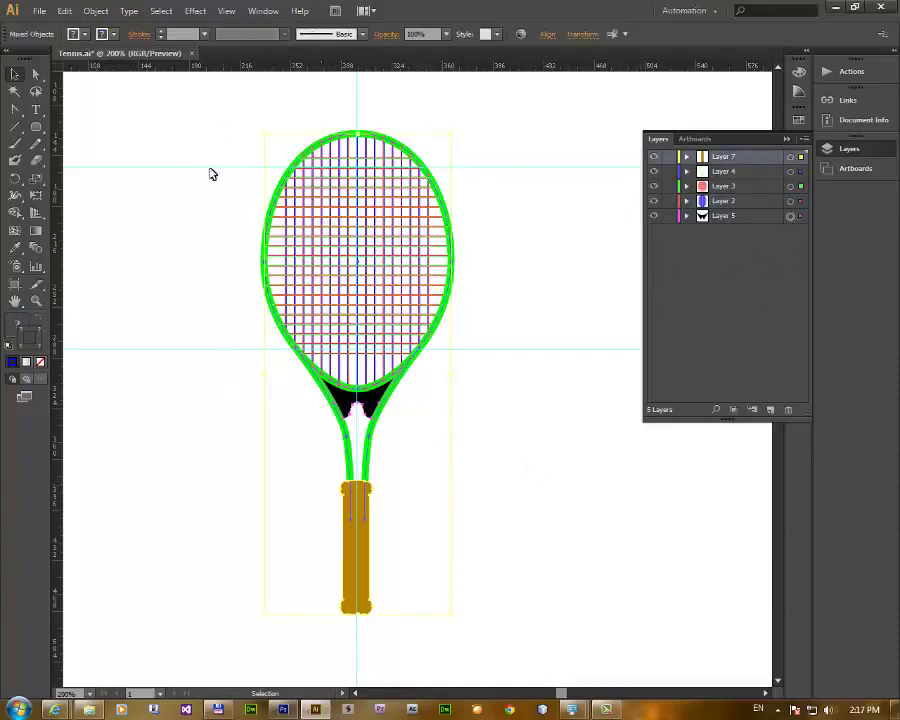
pyautogui.click(64, 10)
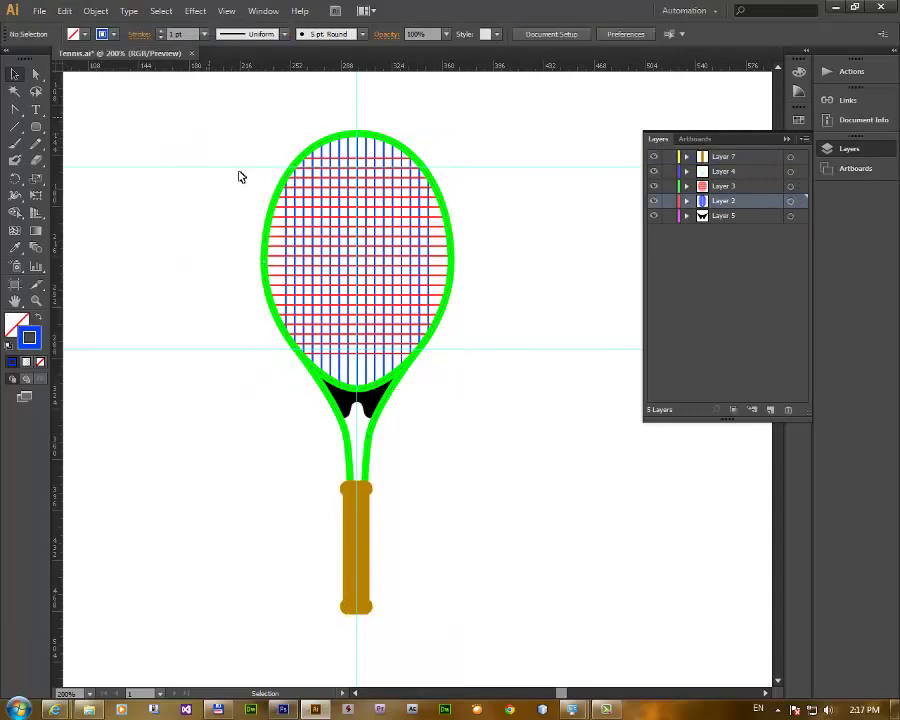
pyautogui.moveTo(208, 116); pyautogui.dragTo(463, 511)
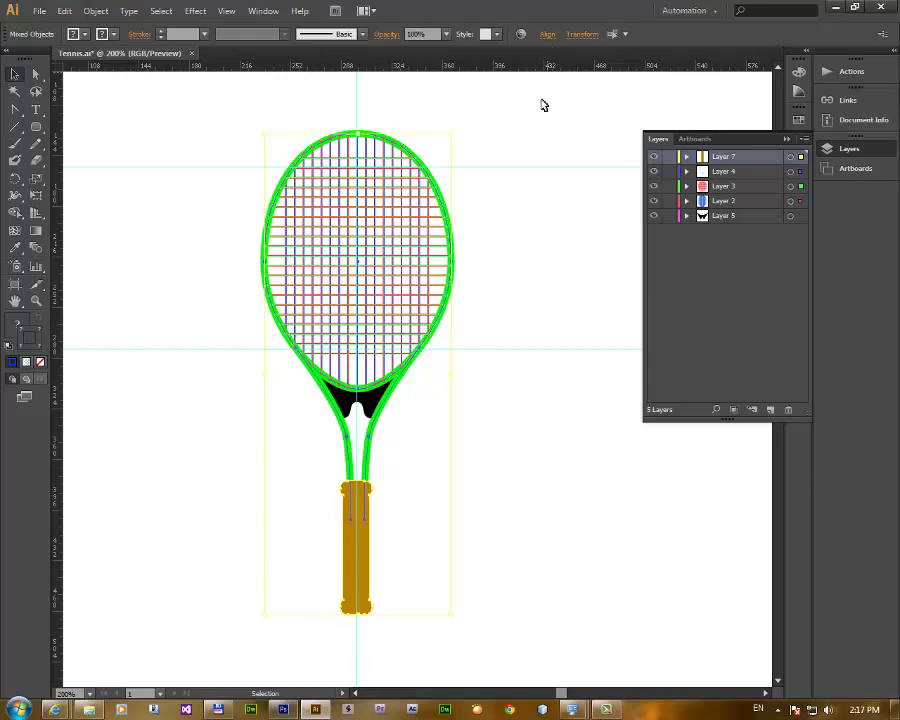
pyautogui.moveTo(504, 533); pyautogui.dragTo(235, 135)
pyautogui.click(547, 34)
pyautogui.click(433, 71)
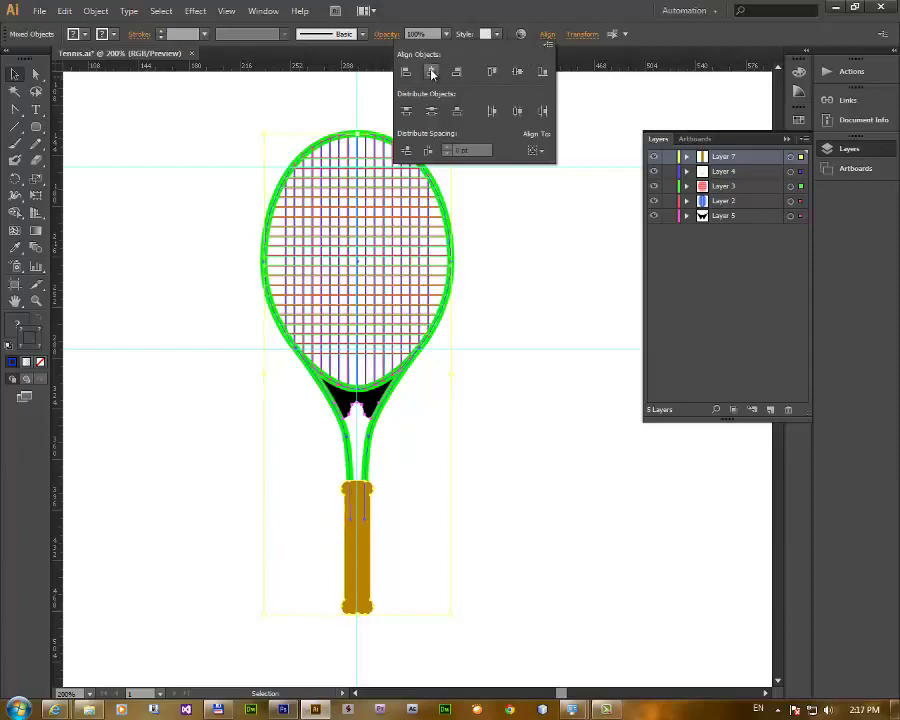
pyautogui.click(497, 254)
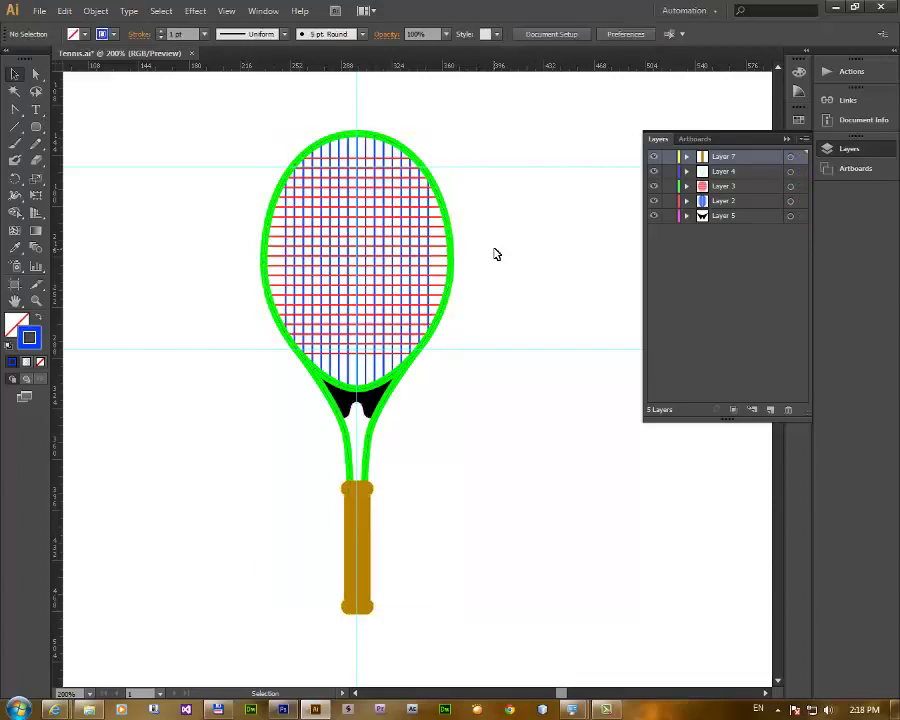
pyautogui.press('a')
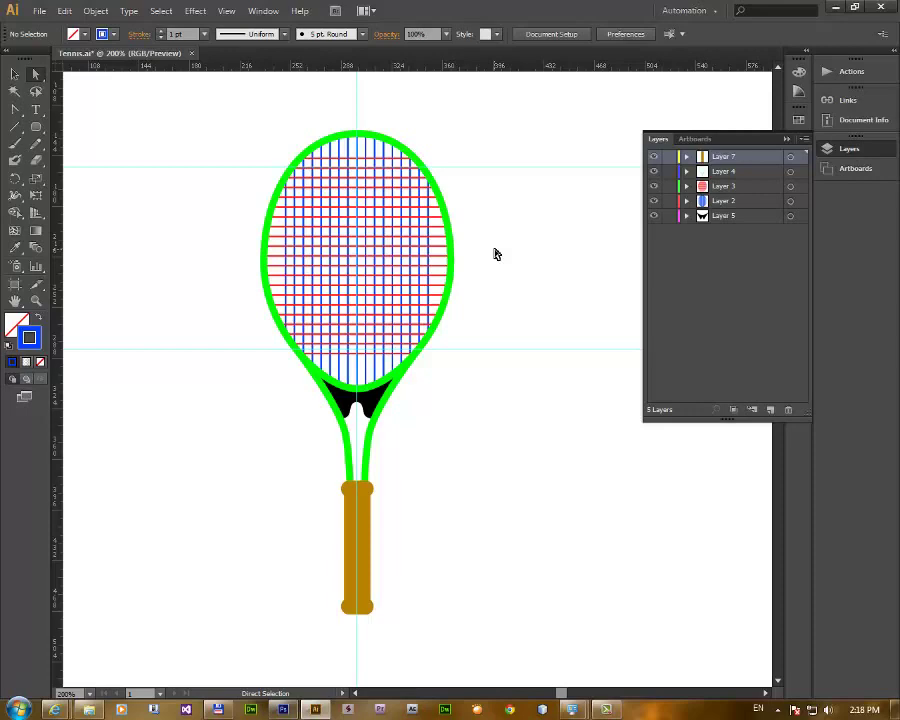
# - Zoom into the racket head and hide the guides via View > Guides > Hide Guides
pyautogui.hotkey('ctrl', 'space')
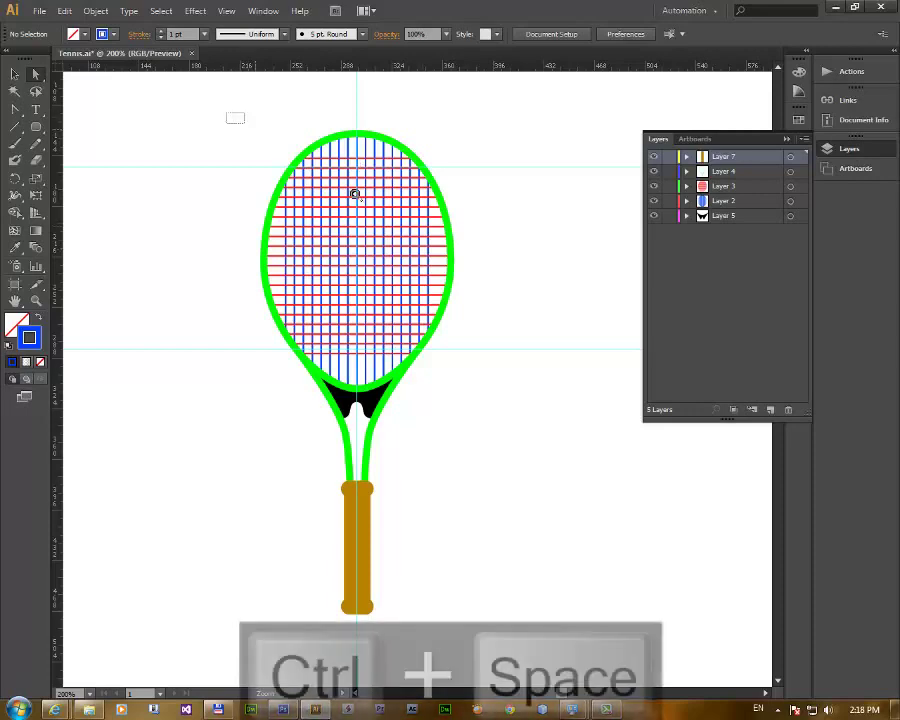
pyautogui.moveTo(227, 113); pyautogui.dragTo(510, 283)
pyautogui.click(787, 139)
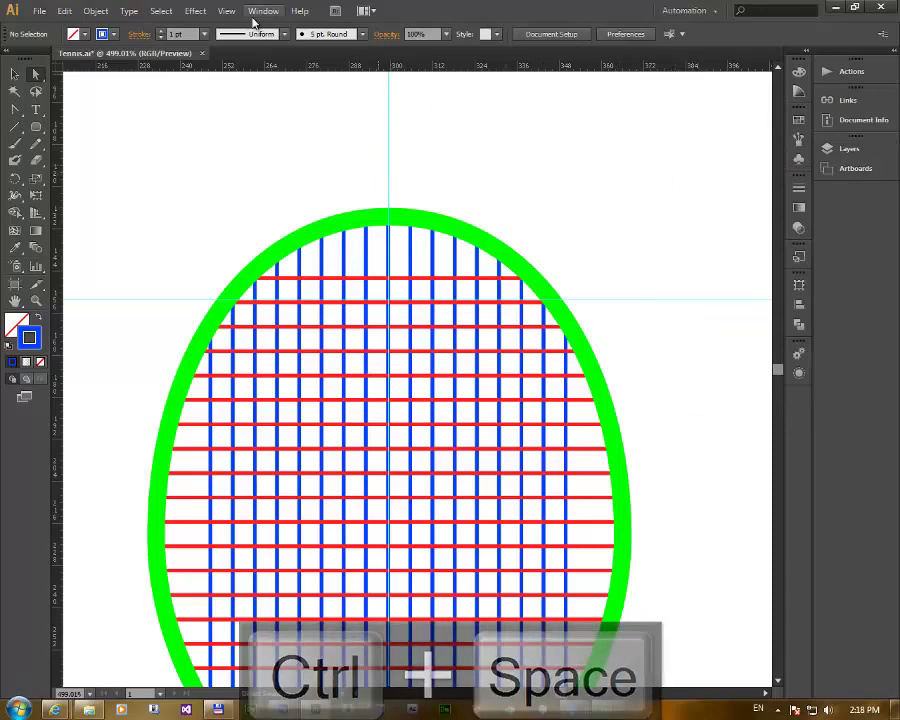
pyautogui.click(227, 11)
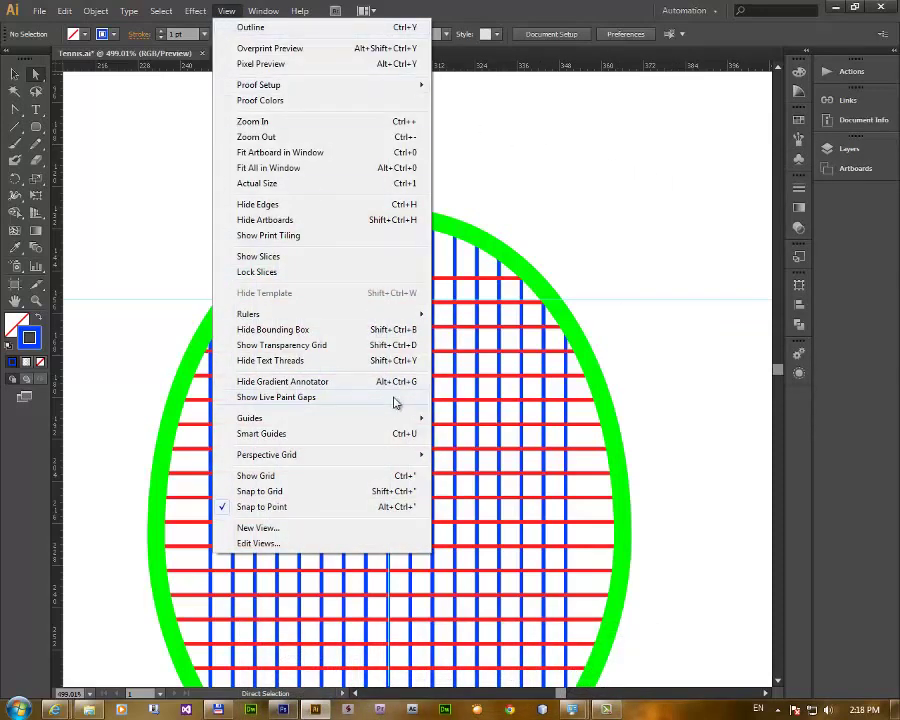
pyautogui.moveTo(300, 418)
pyautogui.click(466, 419)
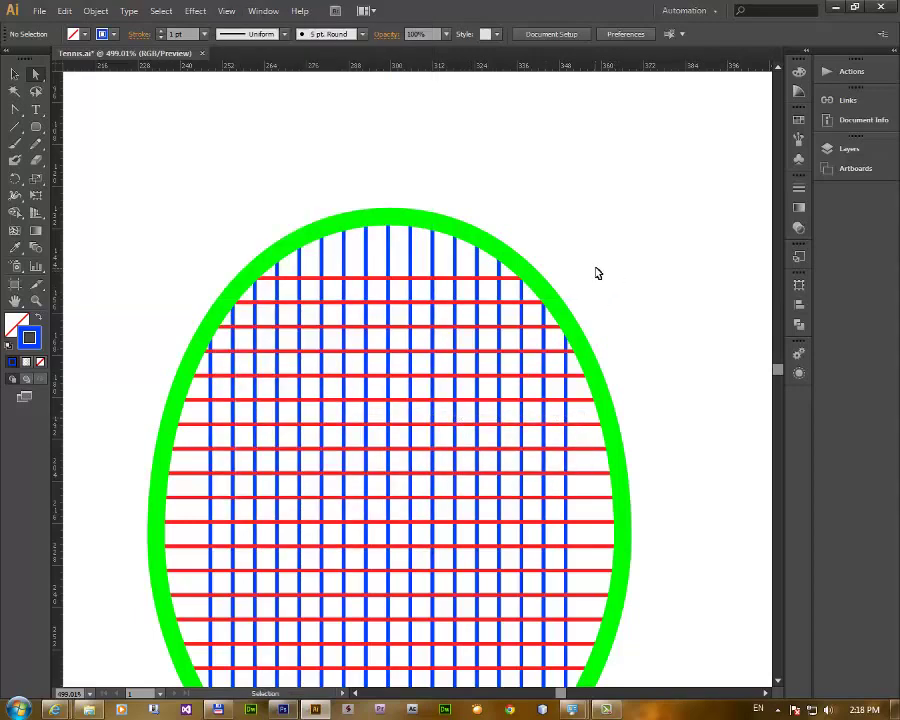
# - Pan down through the throat to the brown handle, then zoom out to fit the whole racket
pyautogui.moveTo(620, 342); pyautogui.dragTo(617, 295)
pyautogui.scroll(-3, 640, 320)
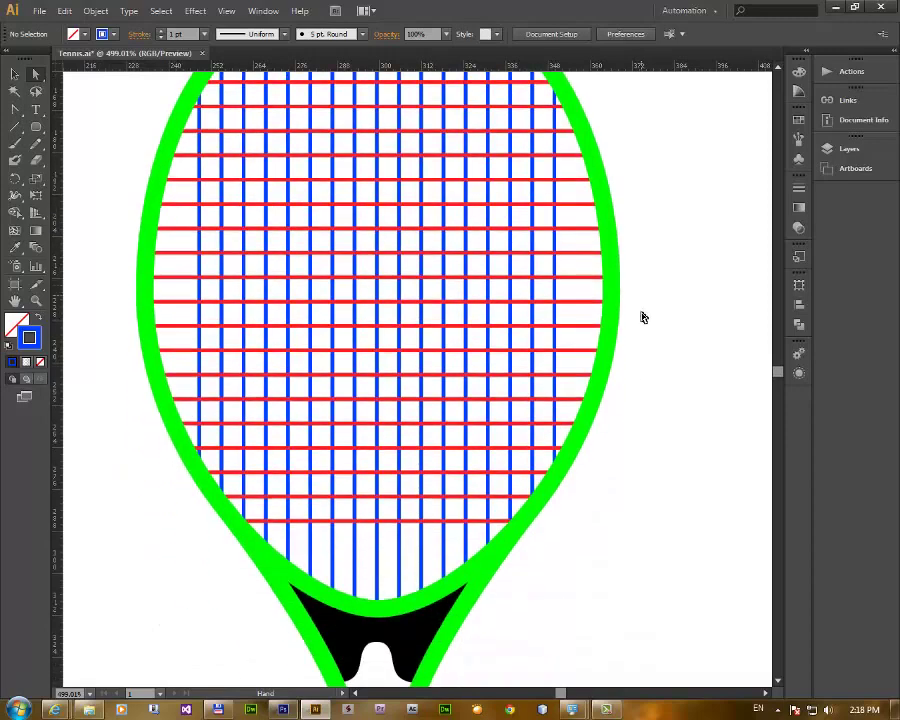
pyautogui.scroll(-3, 643, 290)
pyautogui.scroll(-3, 636, 295)
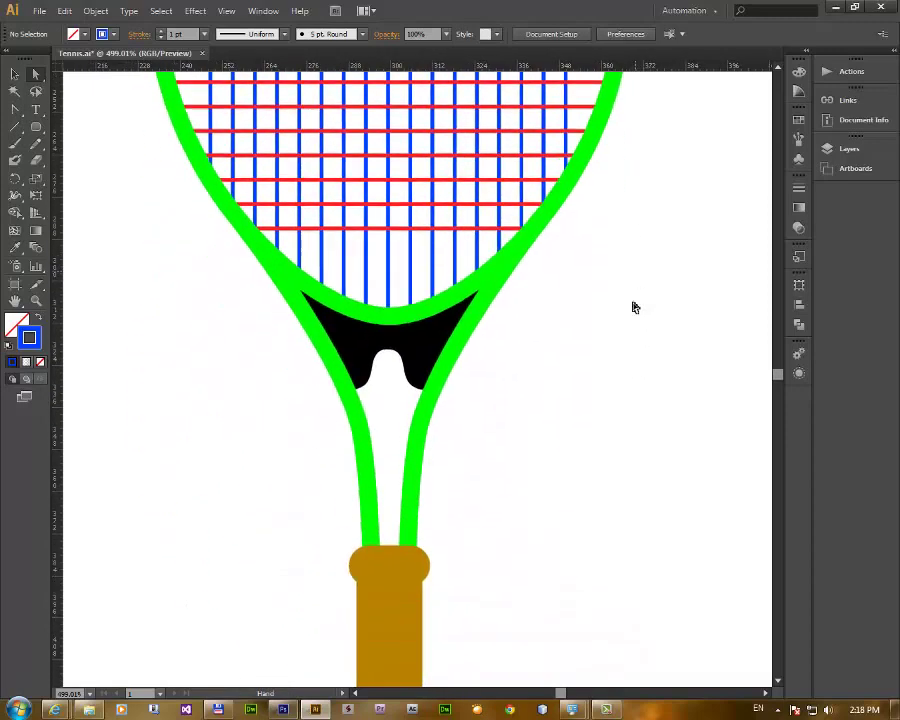
pyautogui.scroll(-3, 627, 300)
pyautogui.moveTo(617, 358); pyautogui.dragTo(613, 280)
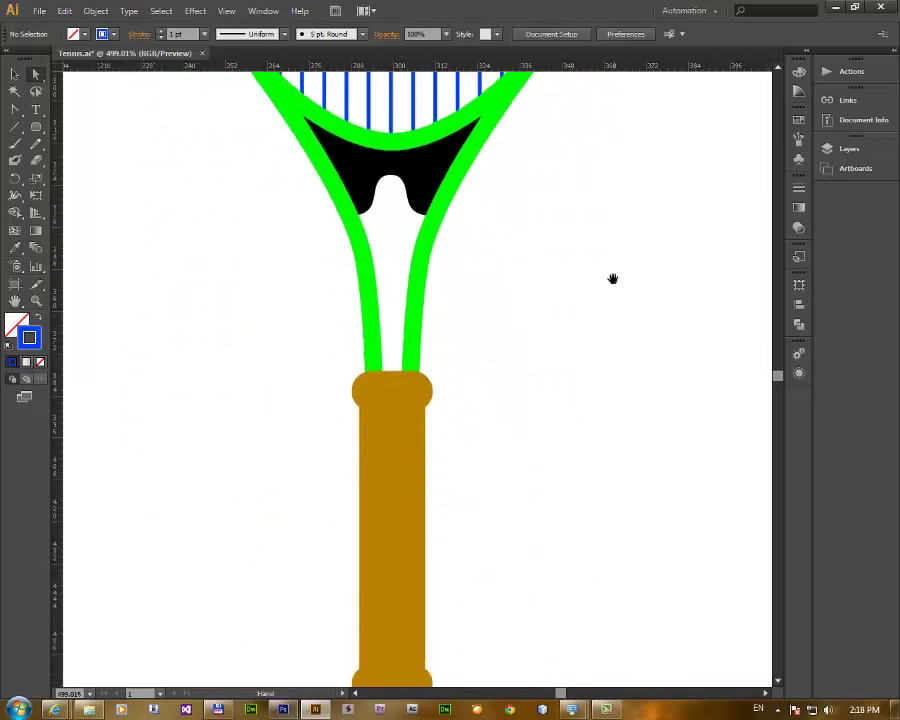
pyautogui.moveTo(603, 368); pyautogui.dragTo(596, 244)
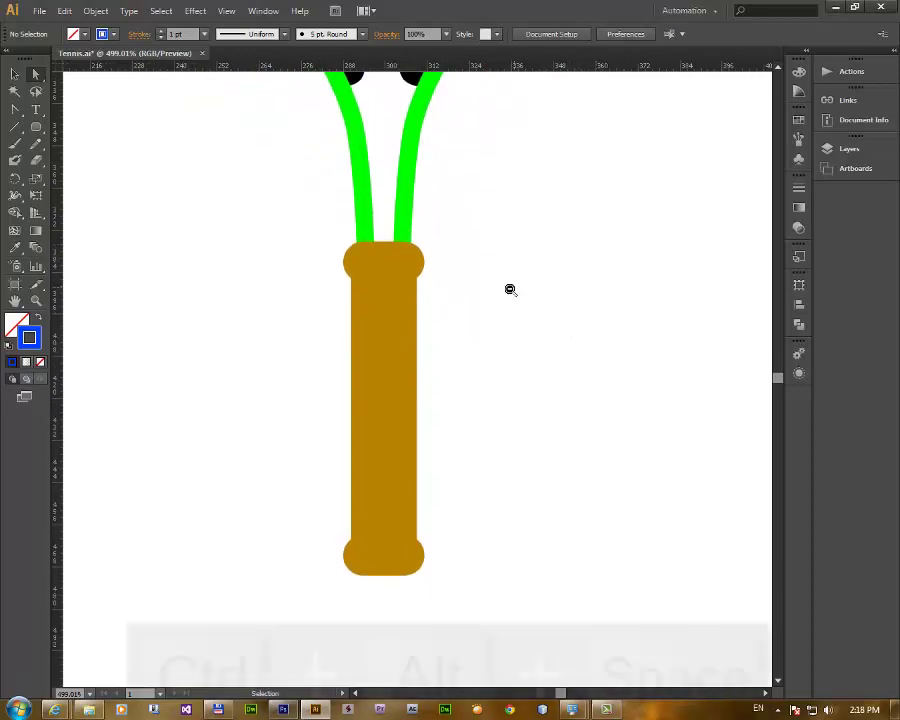
pyautogui.keyDown('ctrl'); pyautogui.keyDown('alt'); pyautogui.click(509, 289); pyautogui.keyUp('alt'); pyautogui.keyUp('ctrl')
pyautogui.keyDown('ctrl'); pyautogui.keyDown('alt'); pyautogui.click(510, 289); pyautogui.keyUp('alt'); pyautogui.keyUp('ctrl')
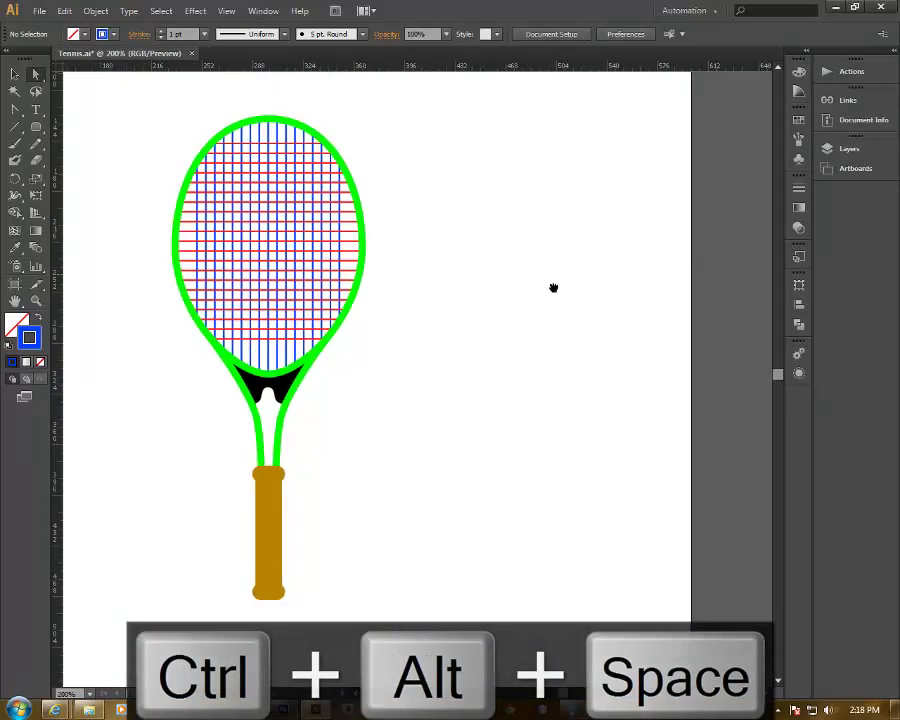
pyautogui.hscroll(-2, 562, 289)
pyautogui.moveTo(198, 116); pyautogui.dragTo(513, 642)
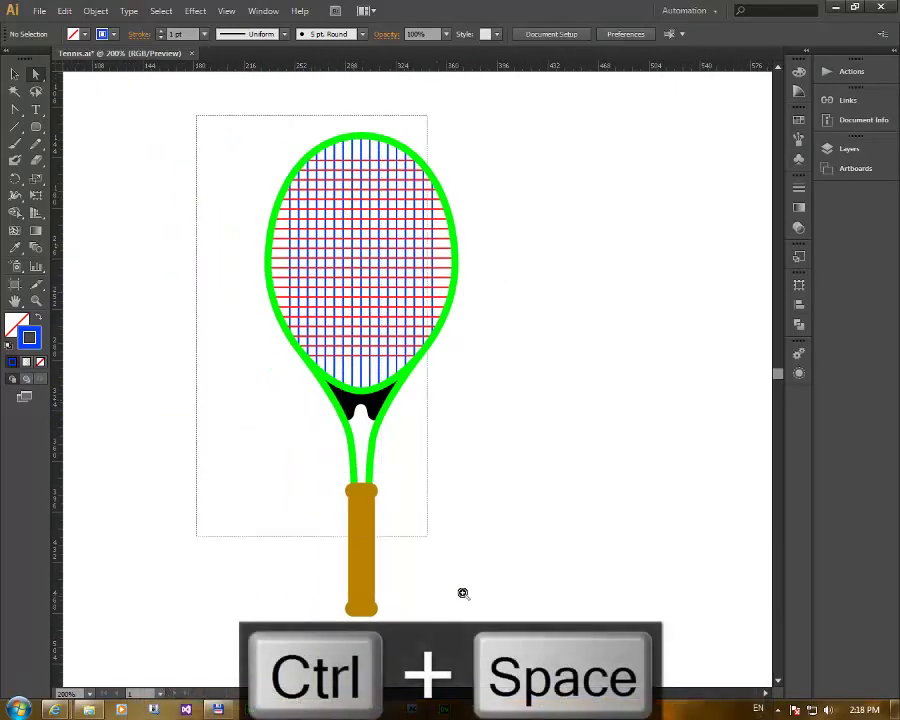